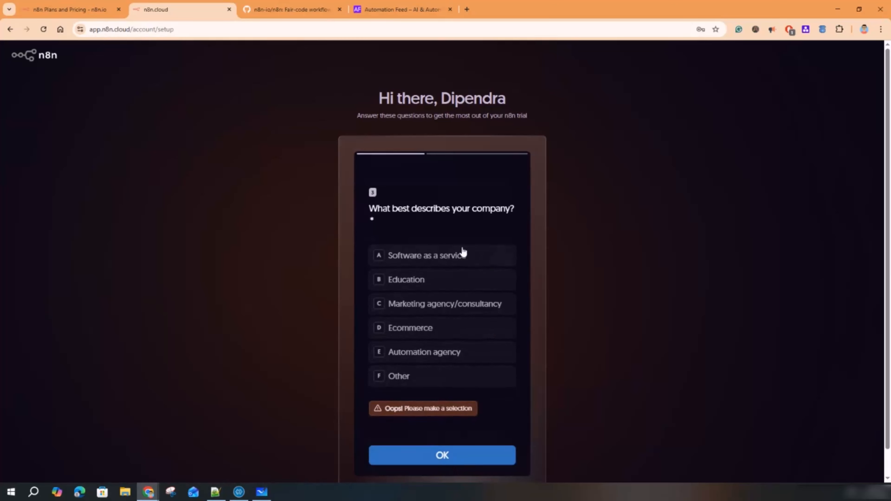
- Answer the onboarding survey with Education and YouTube, submit it, and skip inviting teammates
left_click(422, 281)
left_click(442, 457)
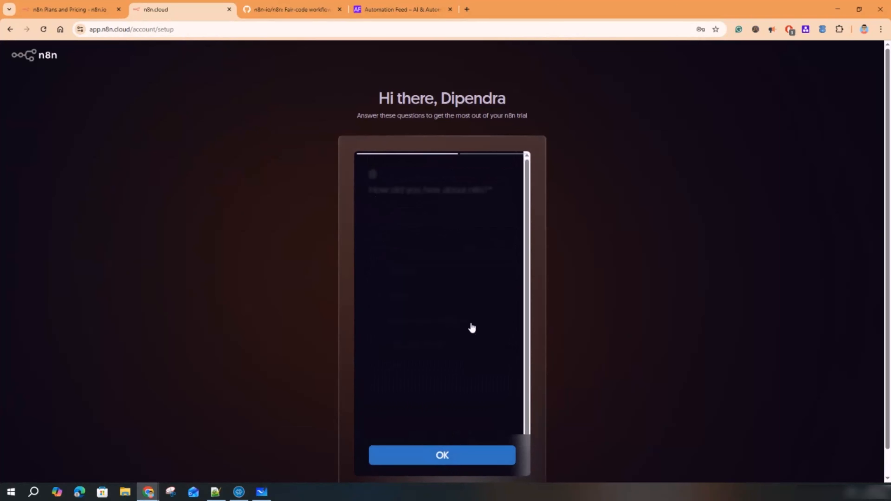
left_click(425, 289)
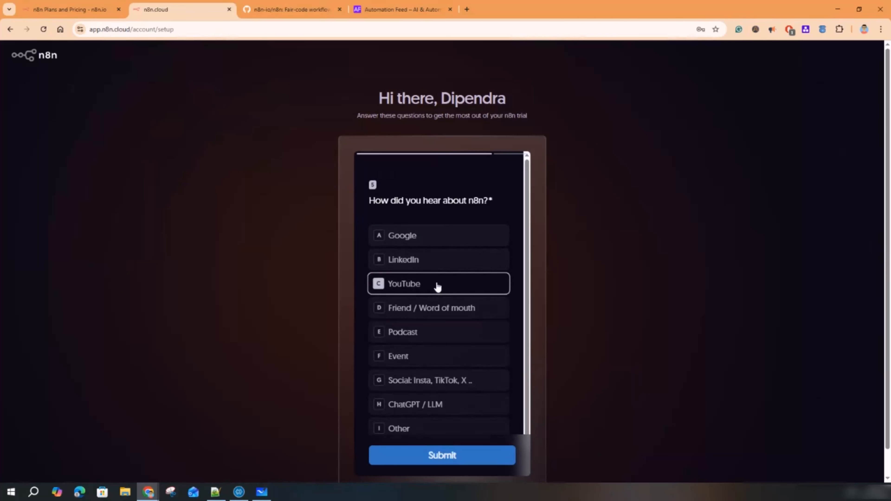
left_click(464, 459)
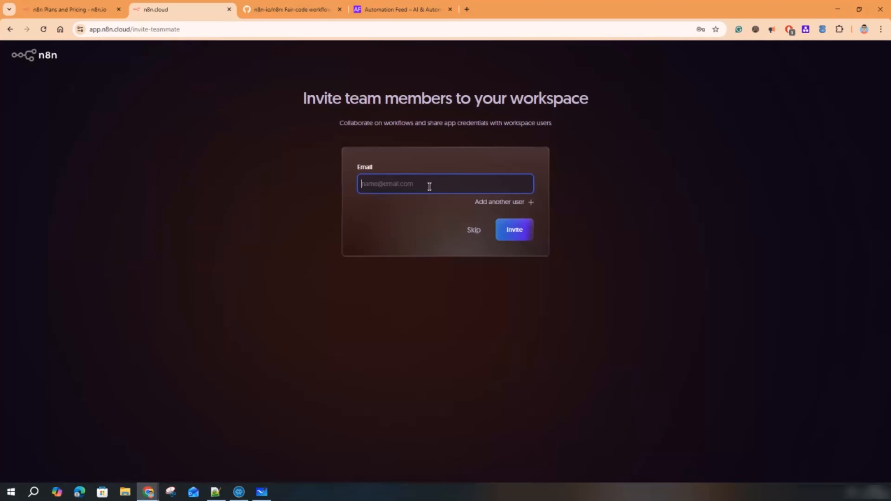
key("ctrl+v")
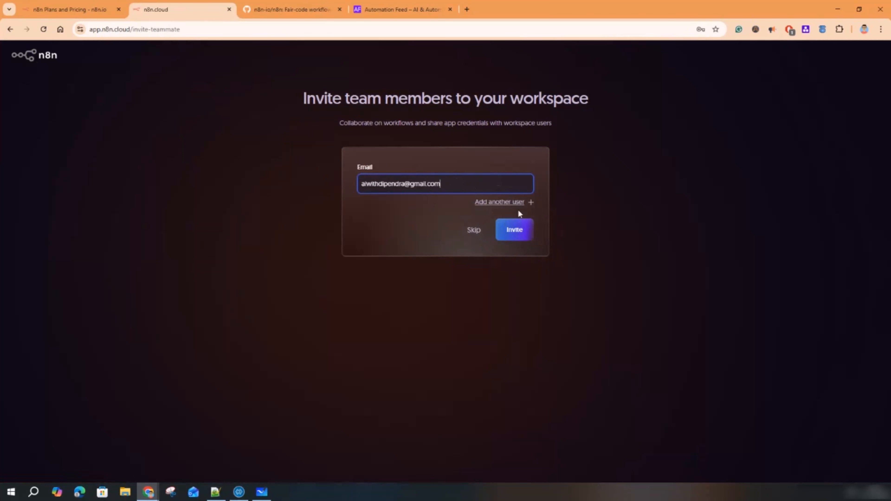
left_click(475, 231)
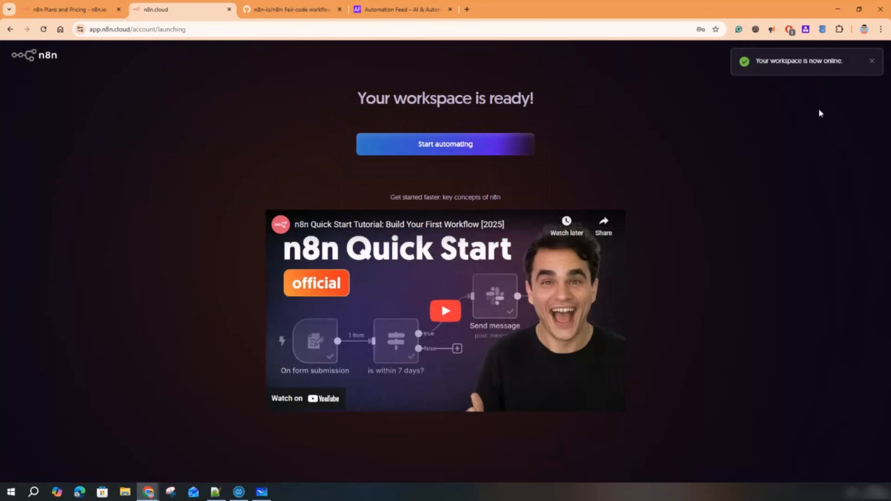
- Enter the new workspace and highlight its web address and 14-days-left trial notice
left_click_drag(374, 99, 537, 103)
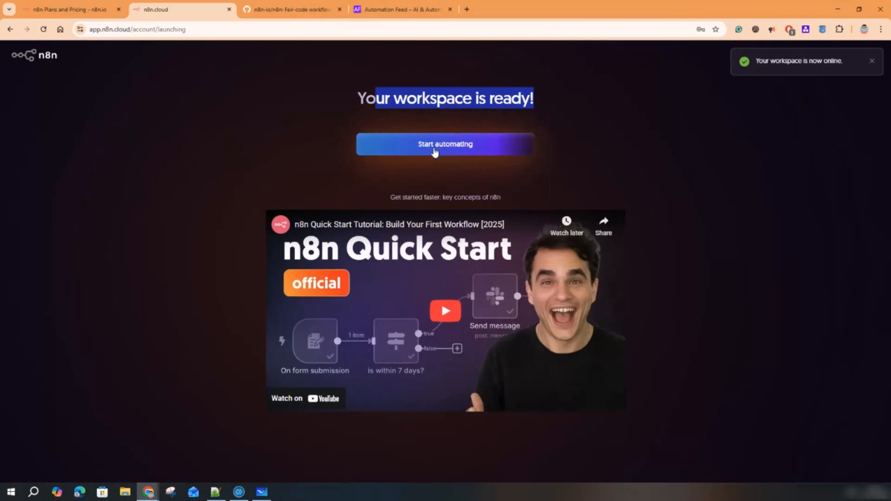
left_click(434, 151)
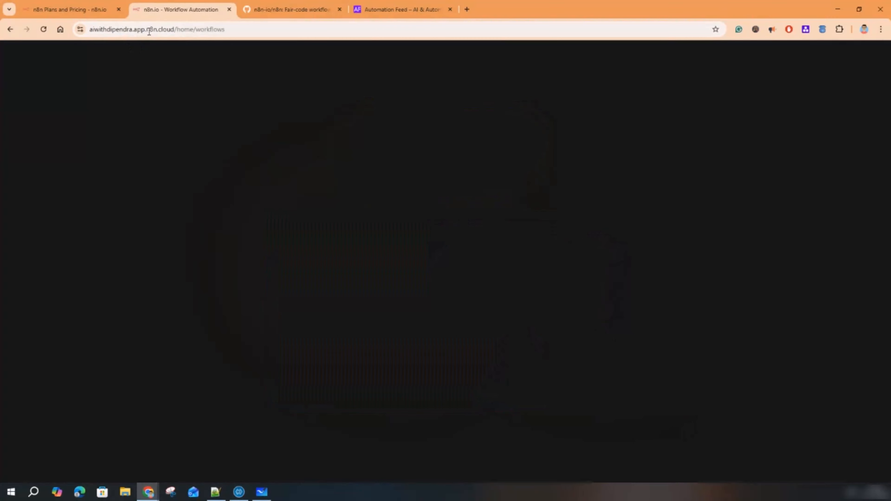
left_click_drag(148, 30, 89, 30)
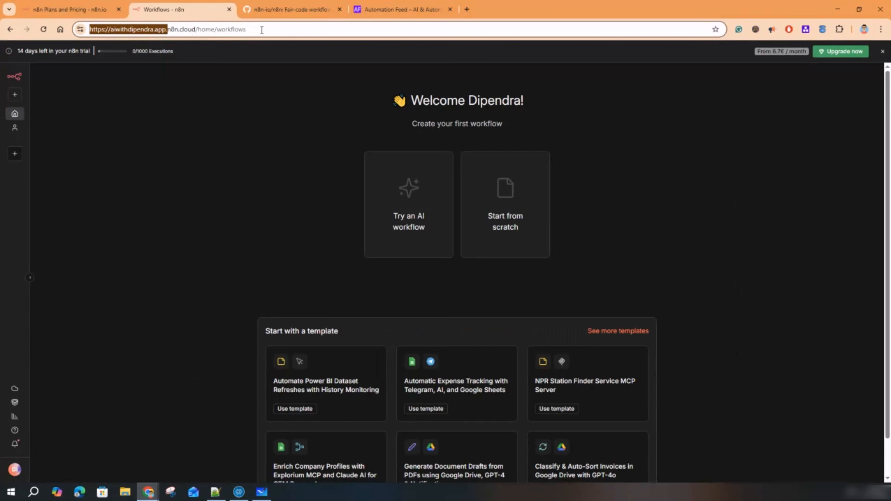
left_click(259, 148)
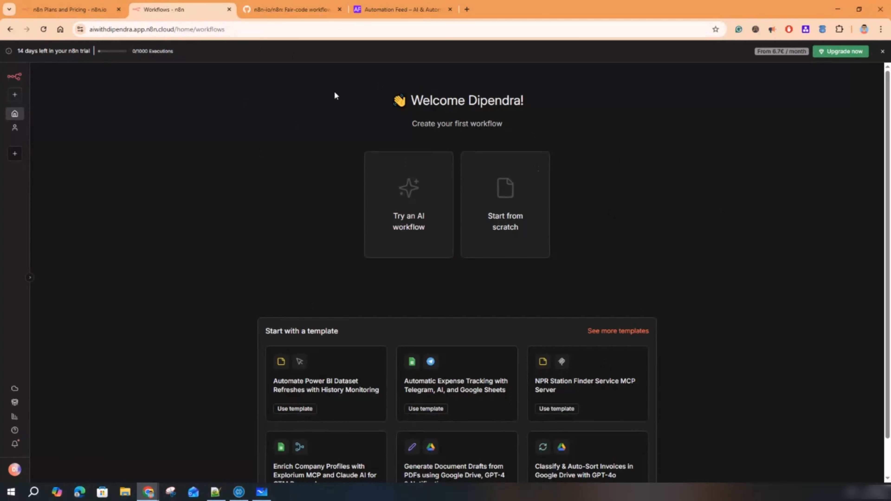
left_click_drag(221, 30, 90, 30)
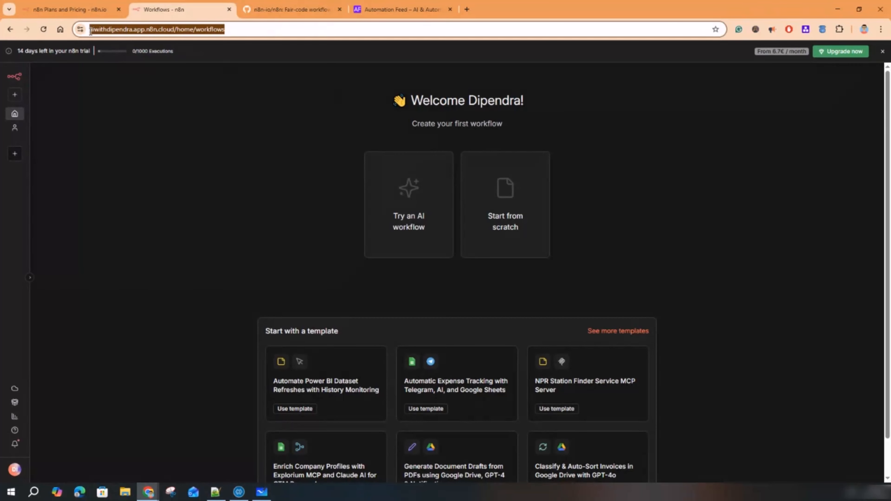
left_click_drag(19, 50, 93, 52)
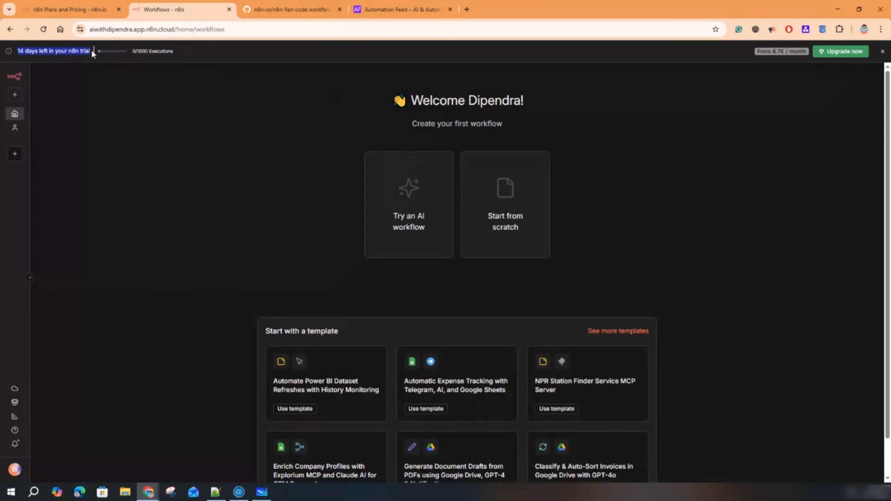
left_click(244, 120)
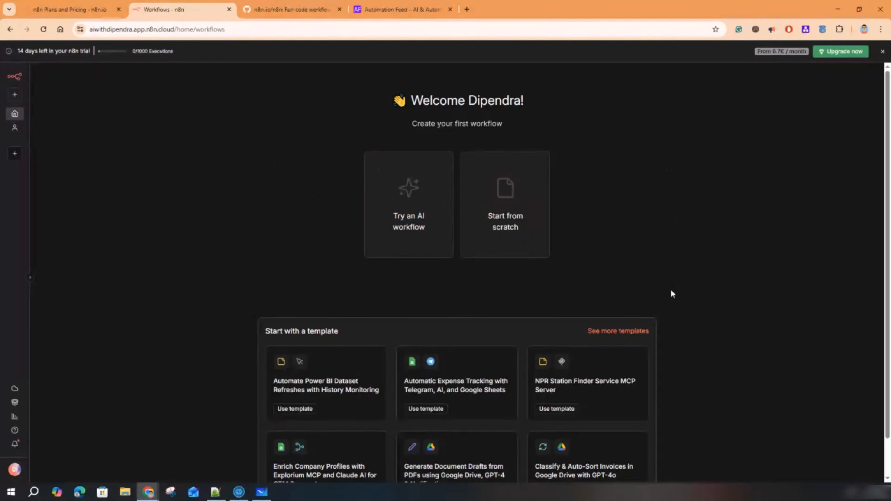
- Scroll the home page and expand the sidebar to show Overview, Personal and Projects
scroll(671, 291, "down", 1)
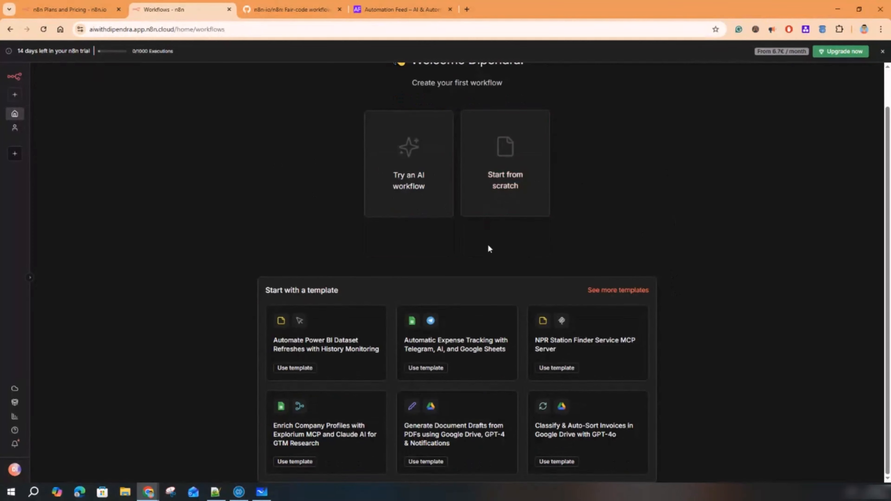
scroll(487, 246, "up", 1)
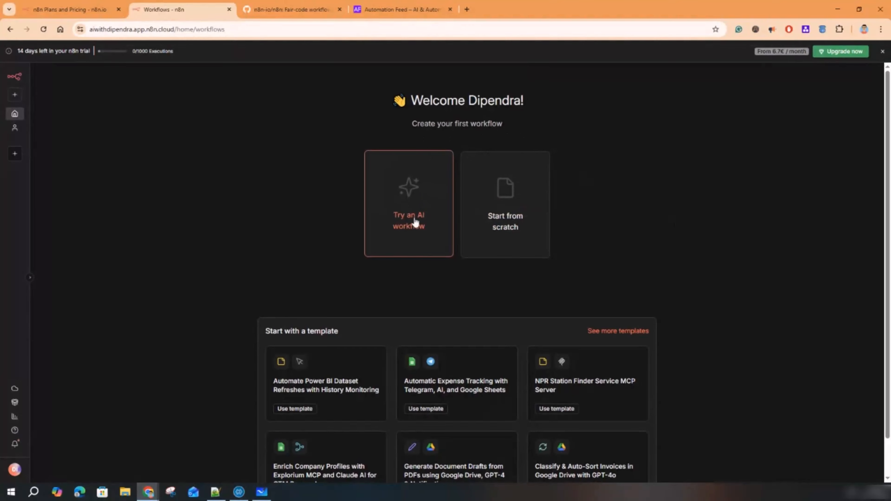
scroll(449, 284, "down", 1)
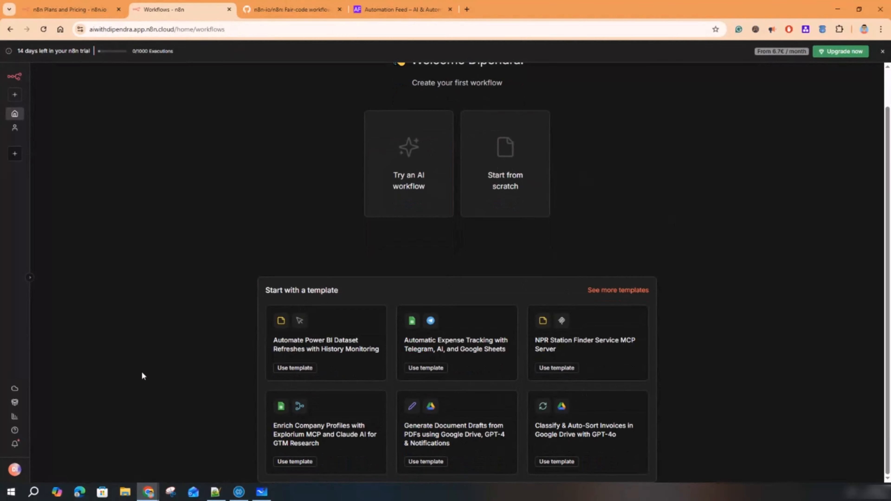
scroll(142, 373, "up", 1)
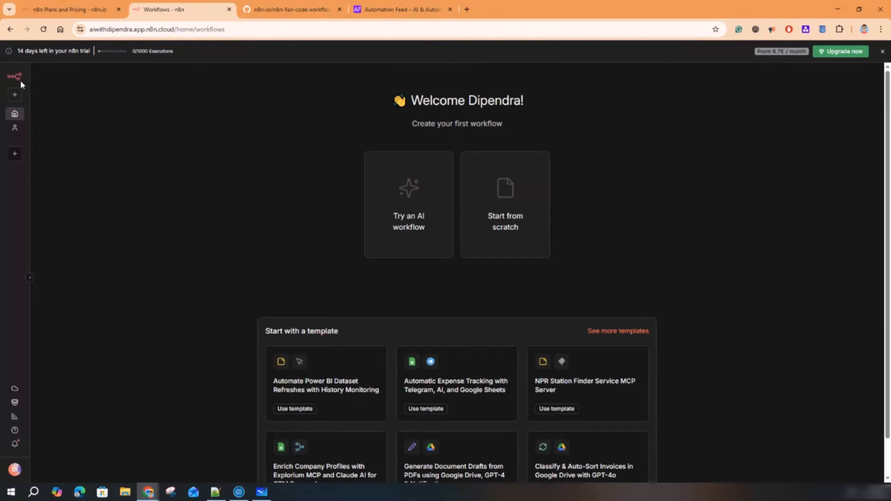
left_click(31, 279)
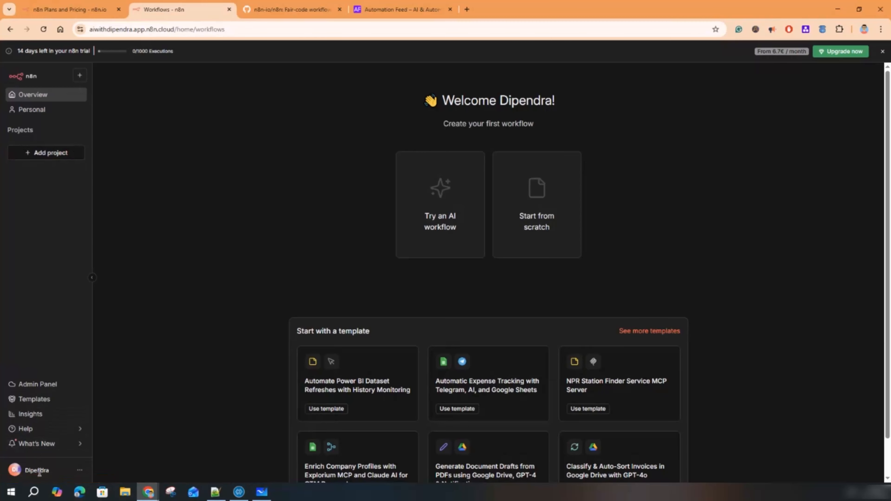
- In Personal Settings, add the user's last name and save it with Light theme
left_click(80, 471)
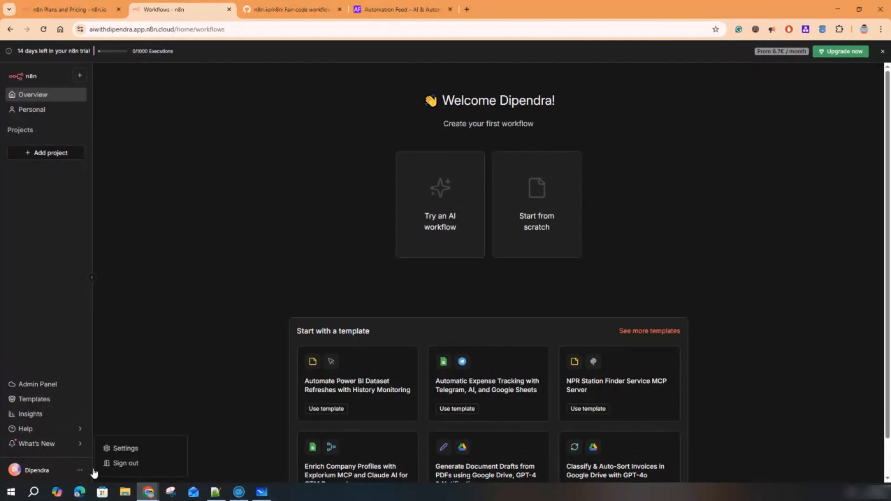
left_click(132, 451)
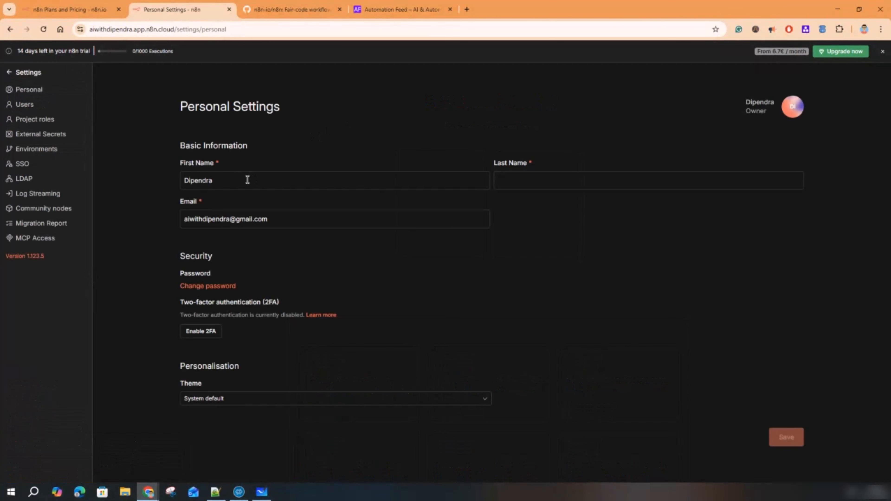
left_click(513, 181)
type("Shekhawat")
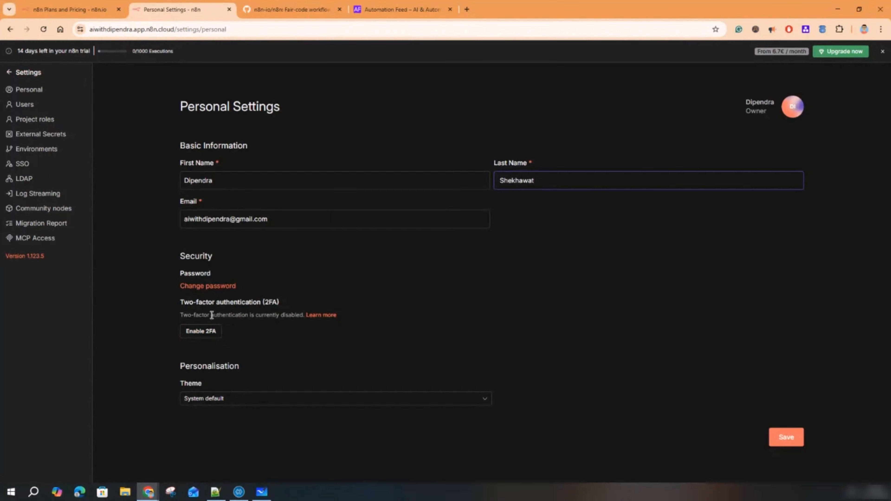
left_click(233, 400)
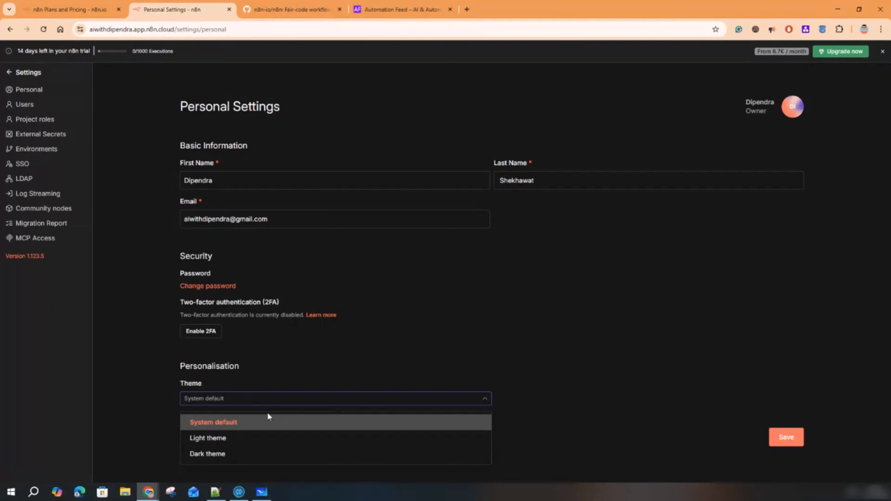
left_click(258, 436)
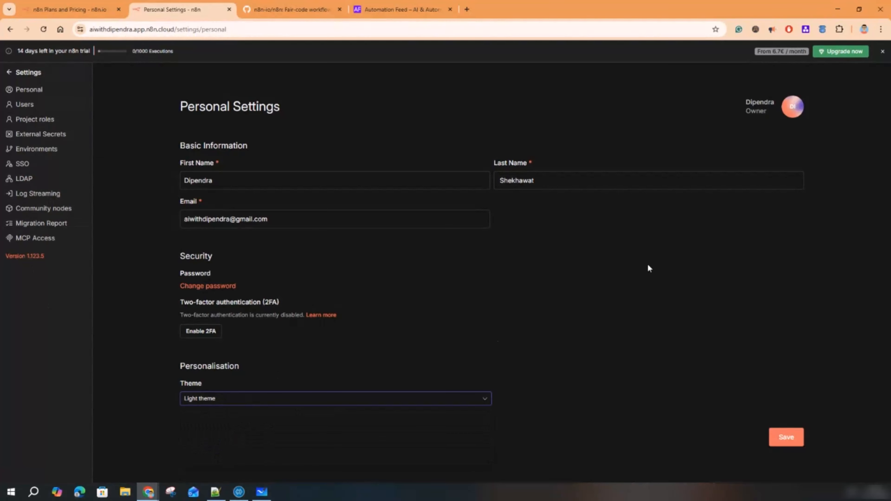
left_click(778, 438)
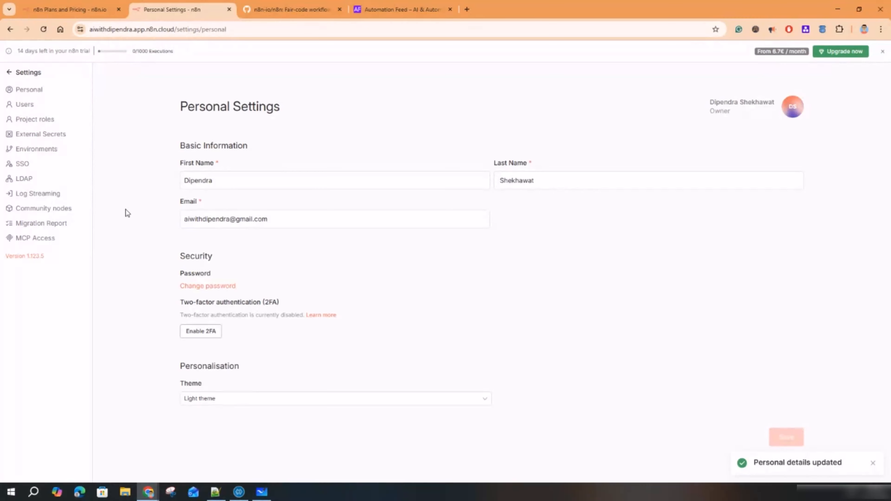
- Switch the theme back to Dark theme and save
left_click(270, 404)
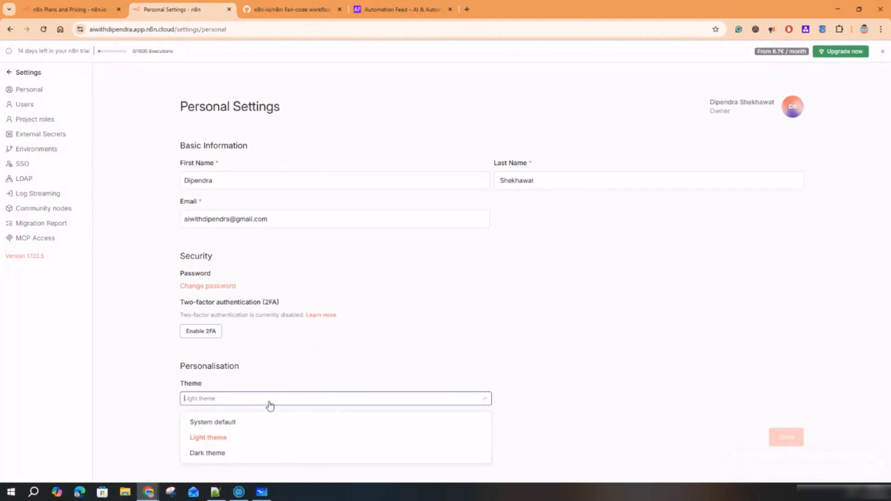
left_click(227, 456)
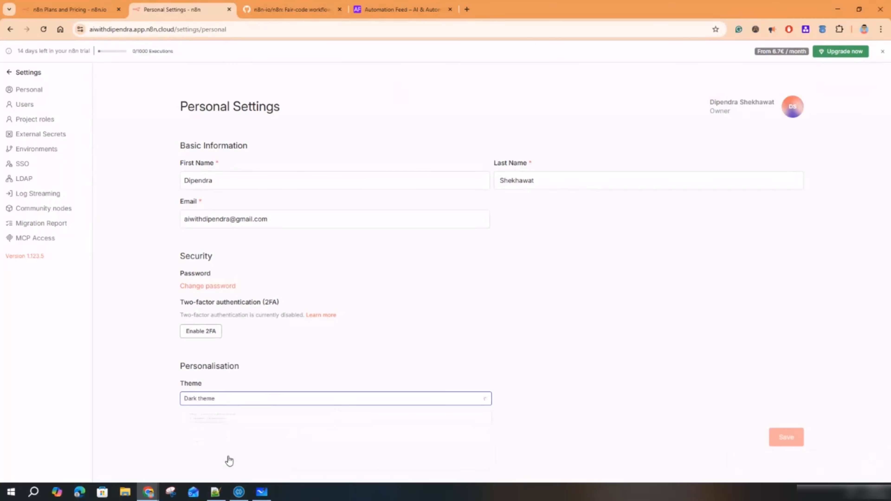
left_click(786, 436)
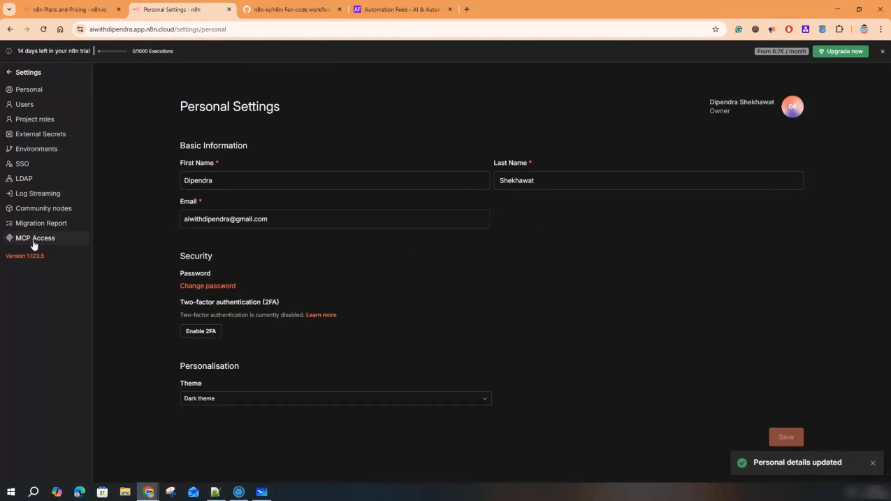
- Tour the Users, Project roles, External Secrets, LDAP, SSO and MCP Access settings, then return to Overview
left_click(29, 106)
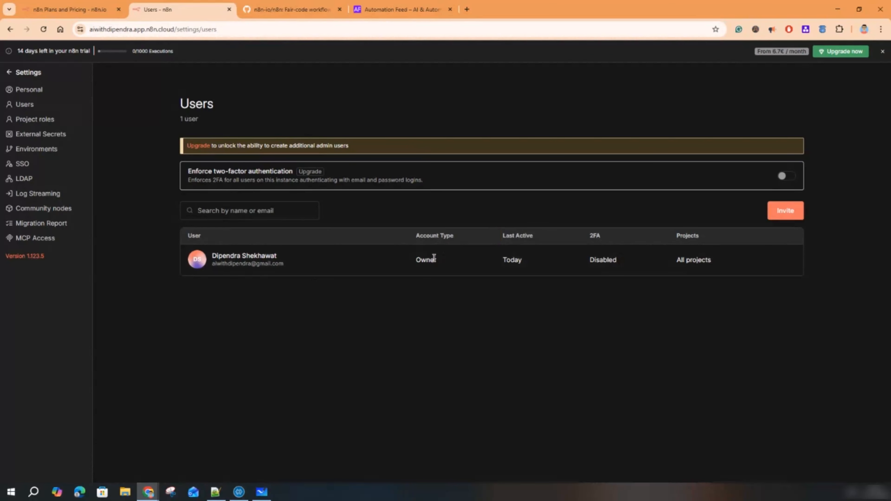
left_click(40, 119)
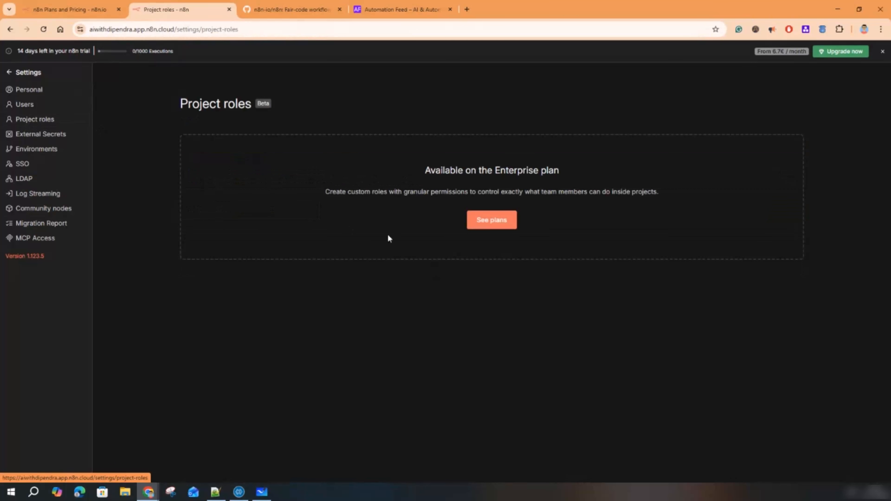
left_click(38, 134)
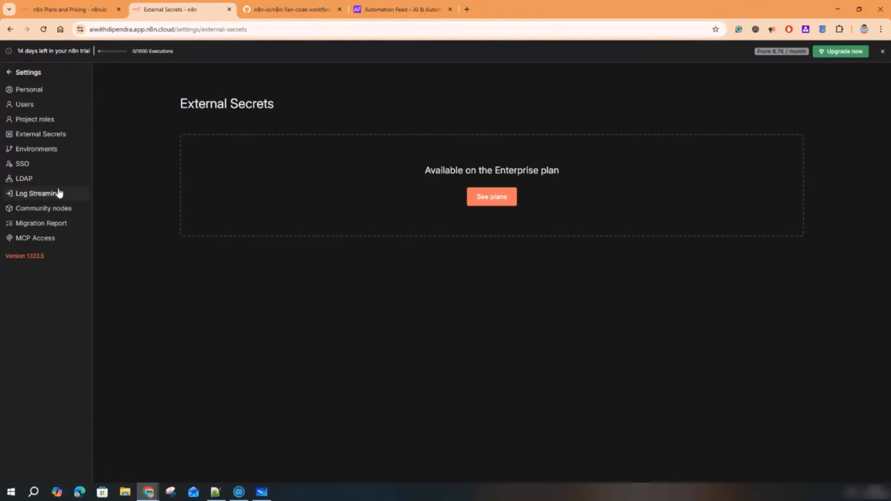
left_click(33, 181)
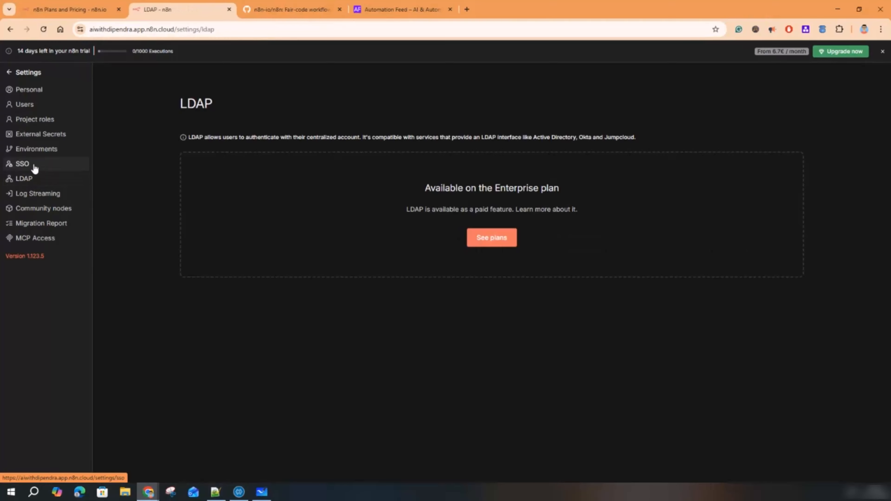
left_click(33, 166)
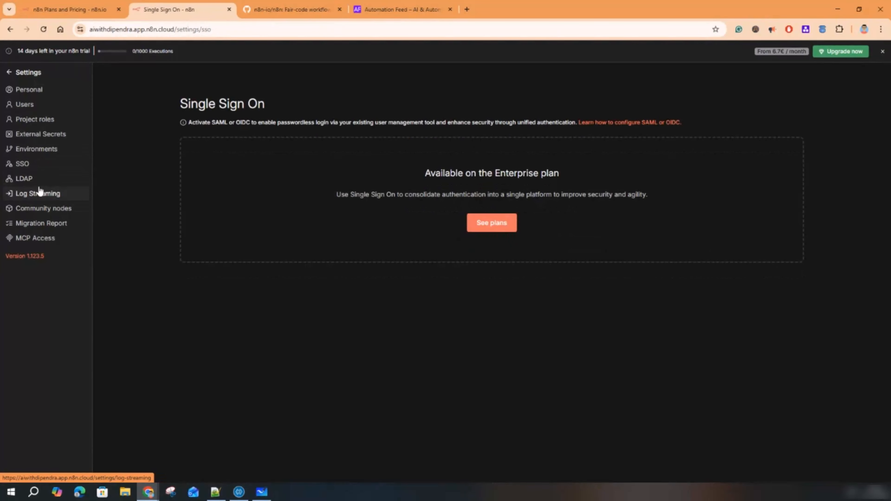
left_click(21, 240)
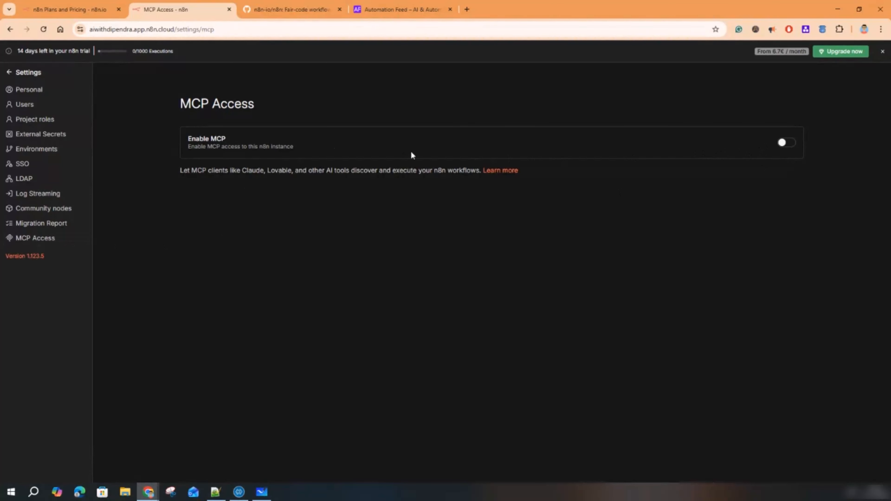
left_click(9, 73)
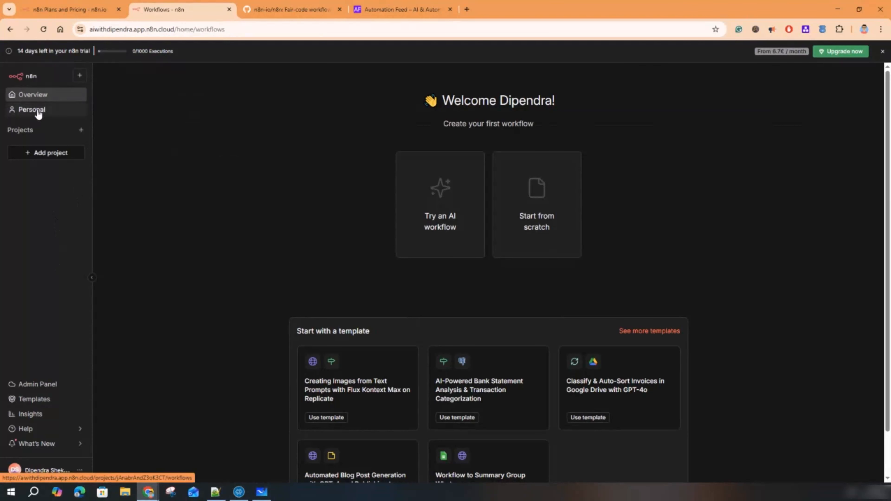
- Review the Workflow and Credential creation options, then open the Personal project's workflows
left_click(80, 76)
mouse_move(110, 99)
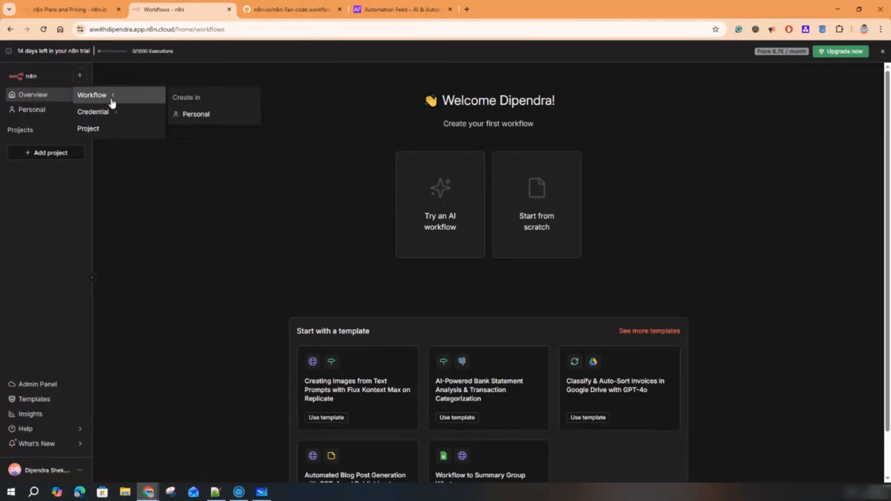
mouse_move(114, 121)
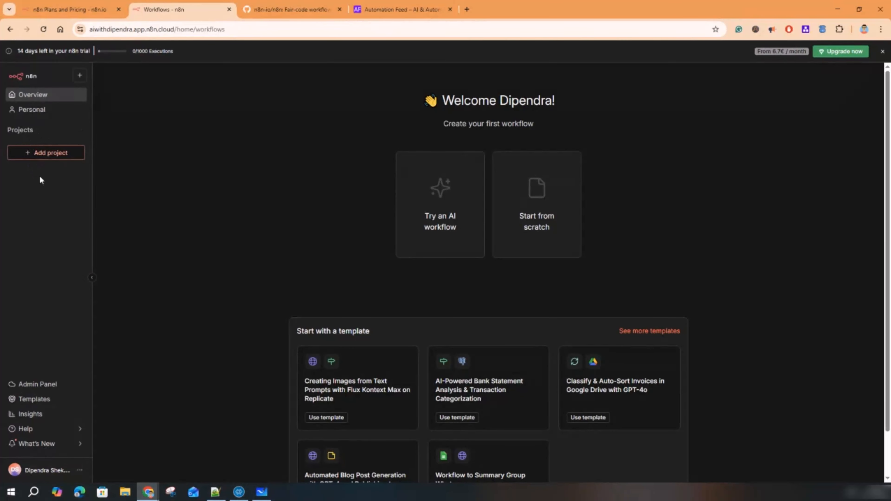
left_click(39, 111)
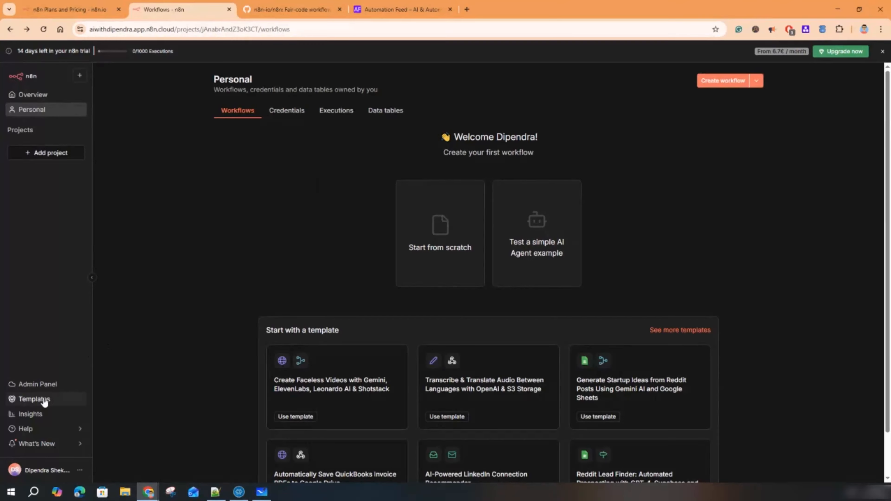
- Open Templates to list the six featured workflow templates
left_click(42, 400)
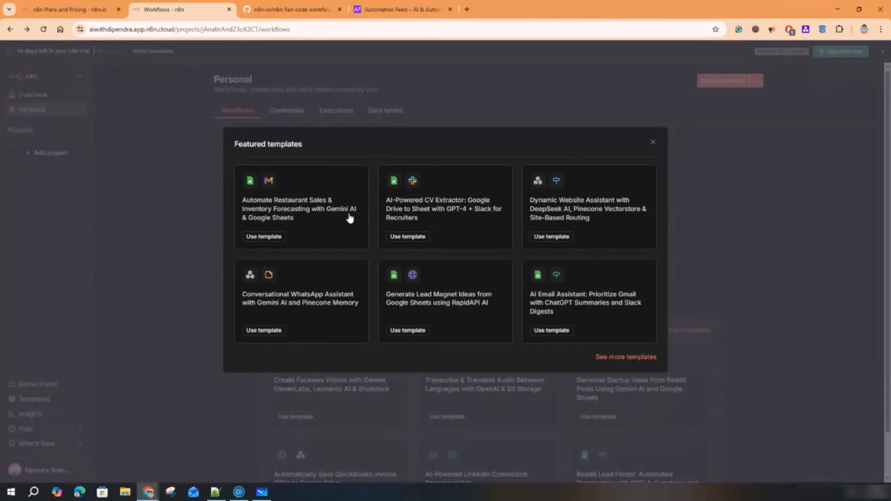
- Open the Restaurant Sales & Inventory Forecasting template, then switch to the n8n pricing tab
left_click(276, 236)
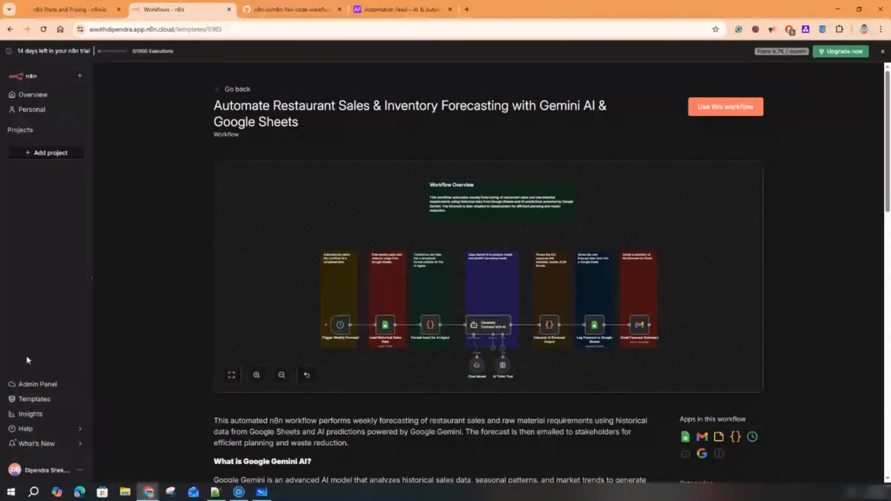
left_click(53, 9)
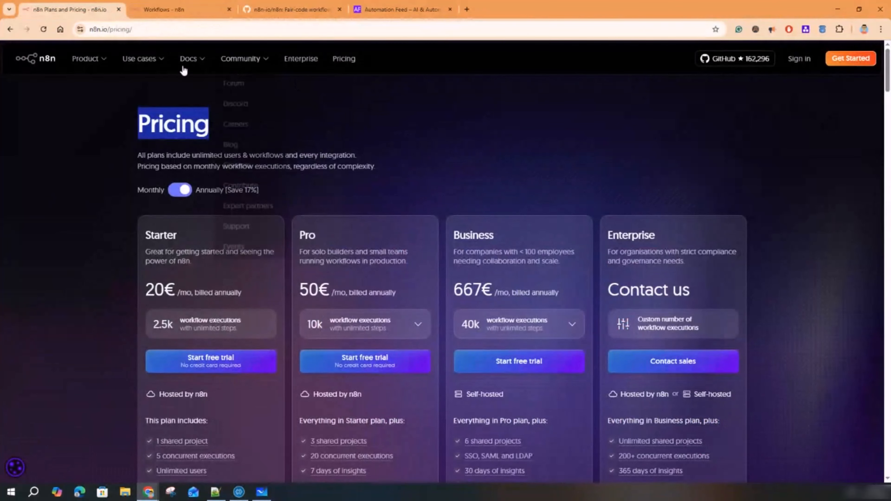
- Browse the n8n.io homepage down to its 500+ integrations, then return to the template tab
left_click(43, 57)
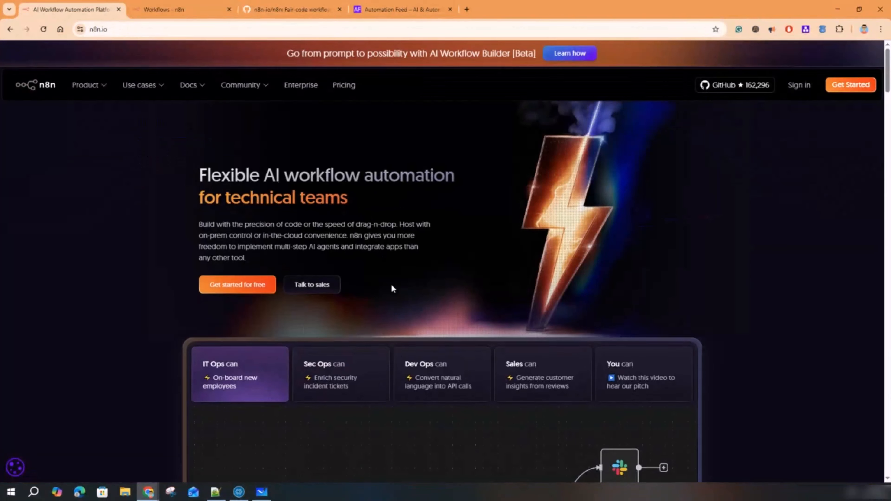
scroll(391, 285, "down", 10)
scroll(402, 259, "down", 3)
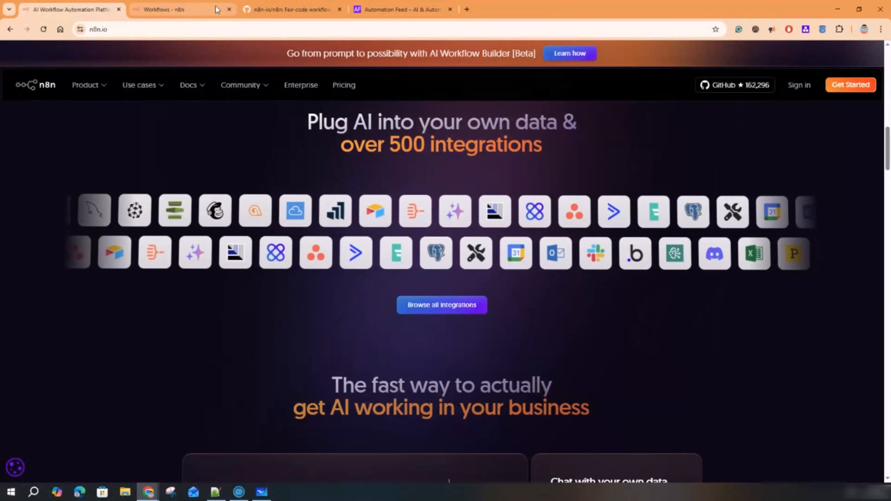
left_click(163, 9)
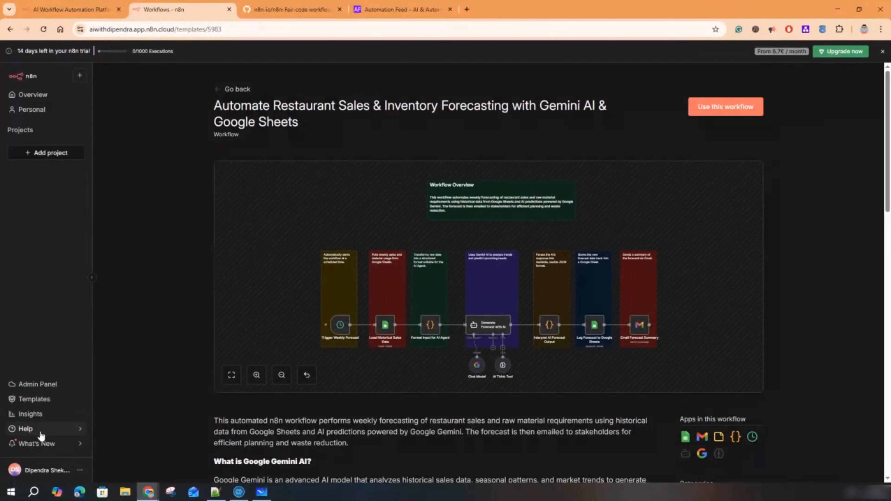
- Open the Help menu at the bottom of the sidebar
left_click(80, 428)
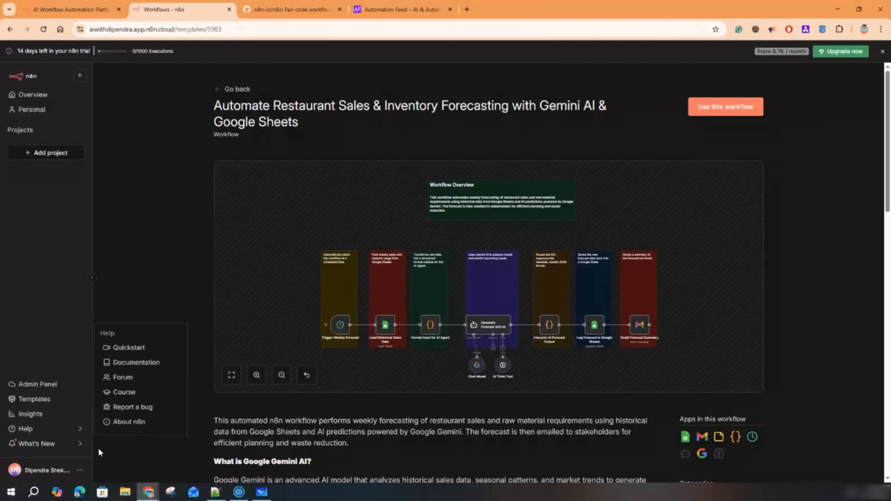
- Check version 1.123.5 in About n8n, close it, and switch to the n8n GitHub tab
left_click(139, 422)
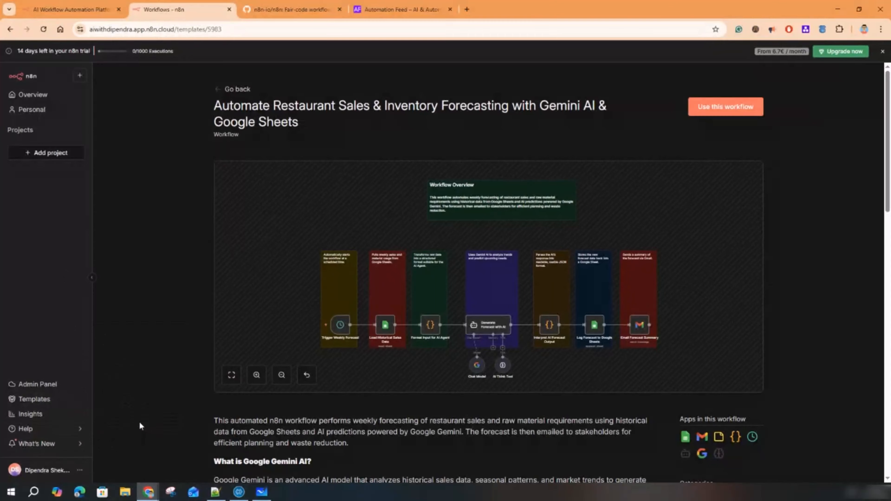
left_click_drag(407, 193, 424, 193)
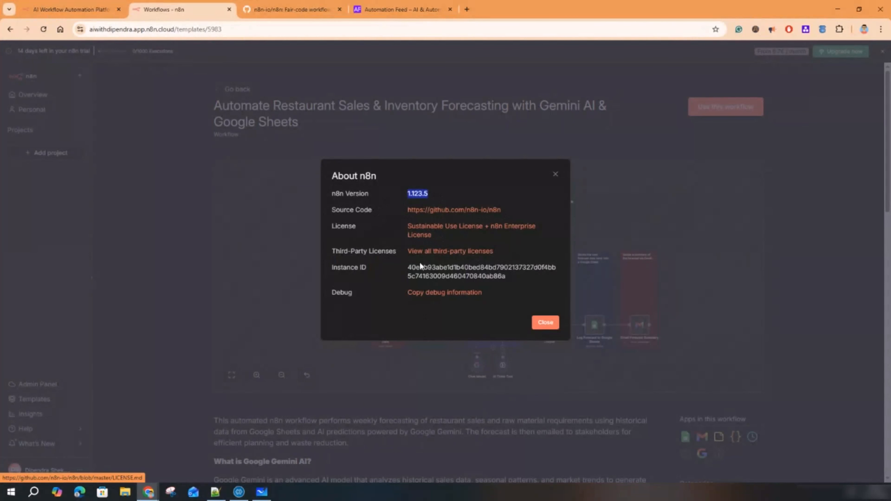
left_click(555, 175)
left_click(264, 10)
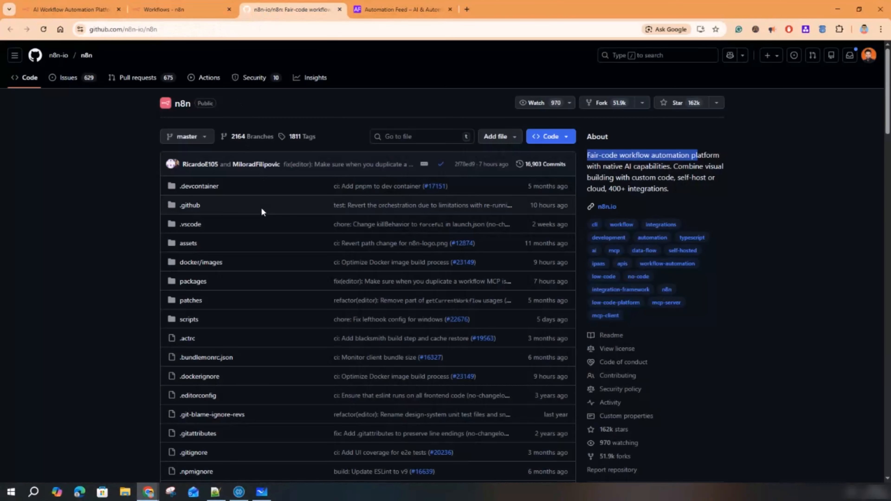
scroll(633, 291, "down", 1)
scroll(663, 334, "up", 5)
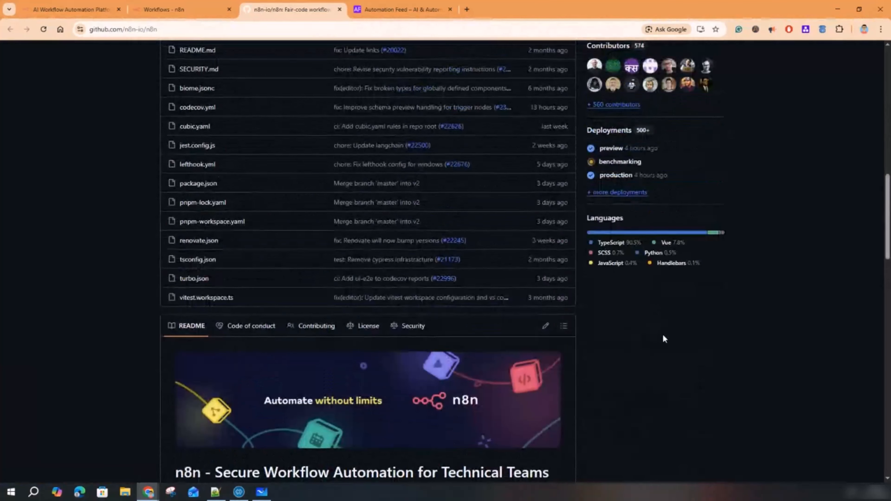
scroll(665, 258, "up", 5)
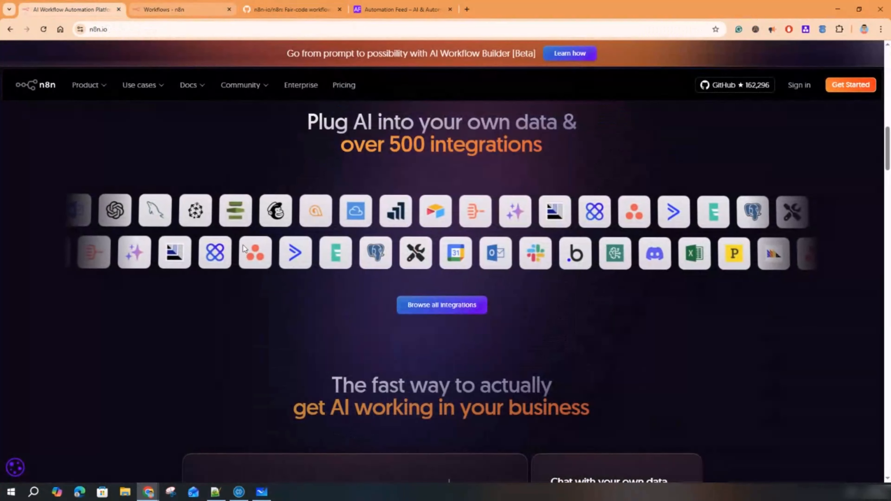
scroll(250, 233, "up", 10)
- Preview the Sec Ops, Dev Ops, then Sales customer-insights example workflows in the homepage demo
scroll(250, 234, "up", 5)
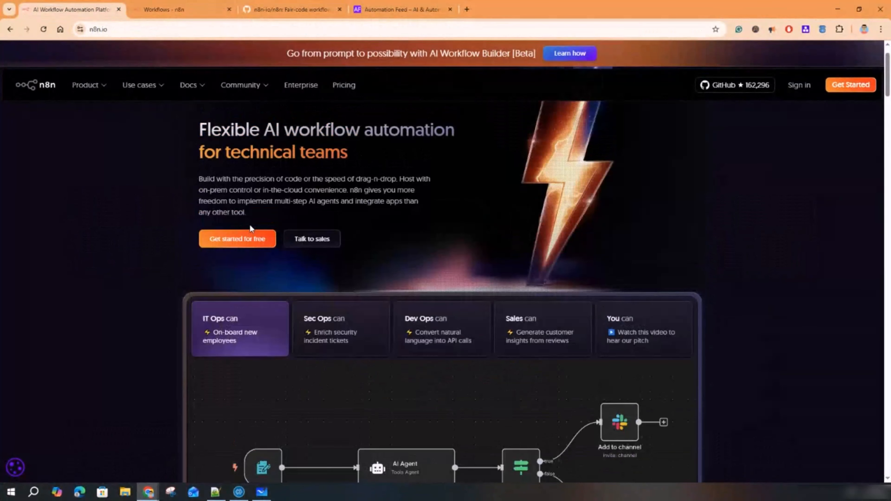
scroll(250, 225, "down", 4)
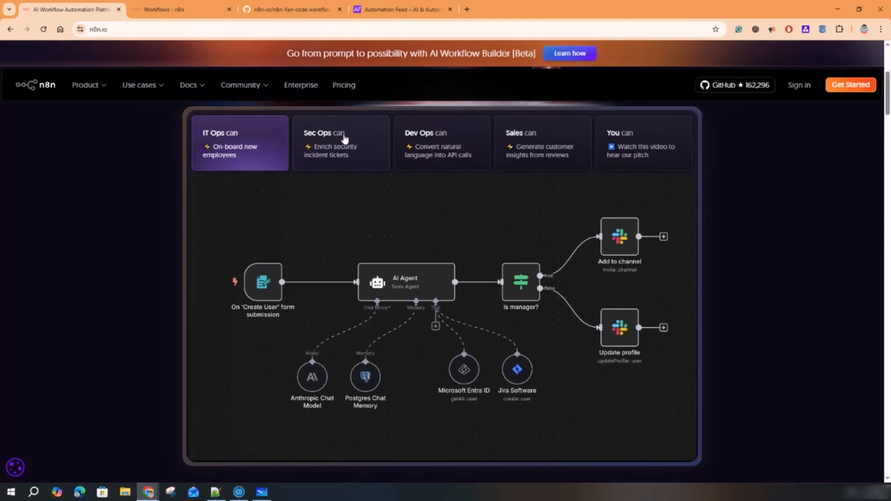
left_click(345, 145)
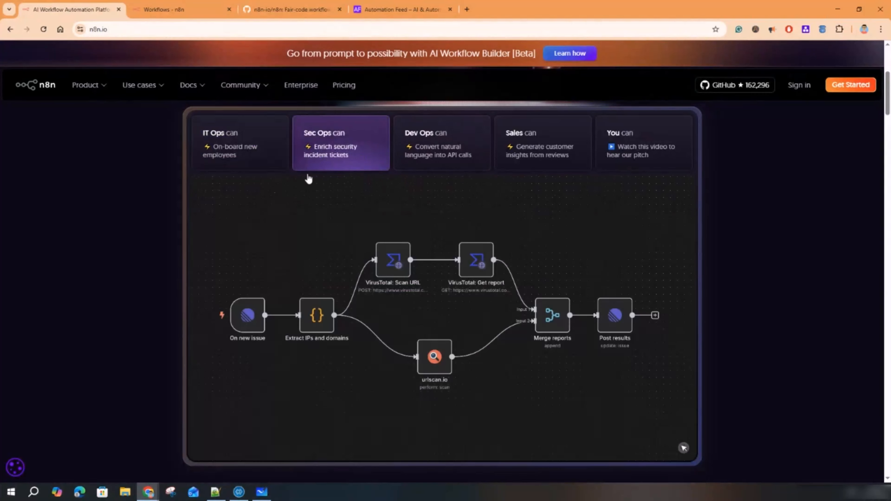
left_click(437, 151)
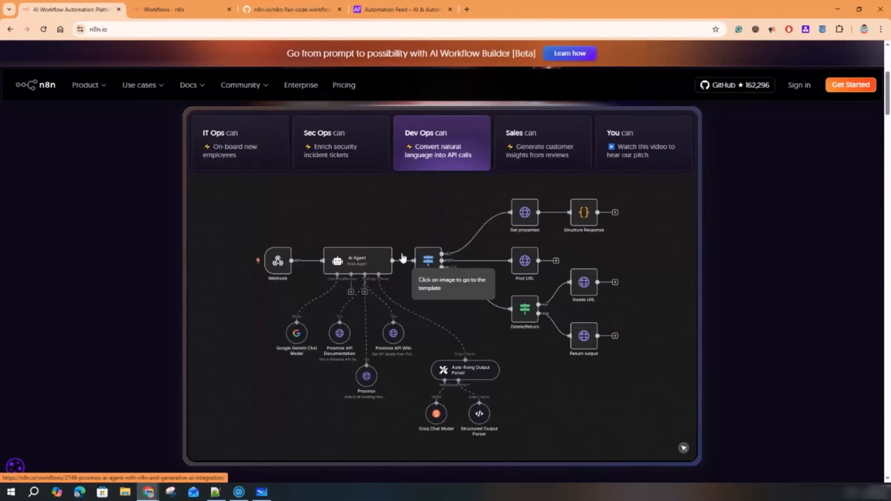
left_click(335, 143)
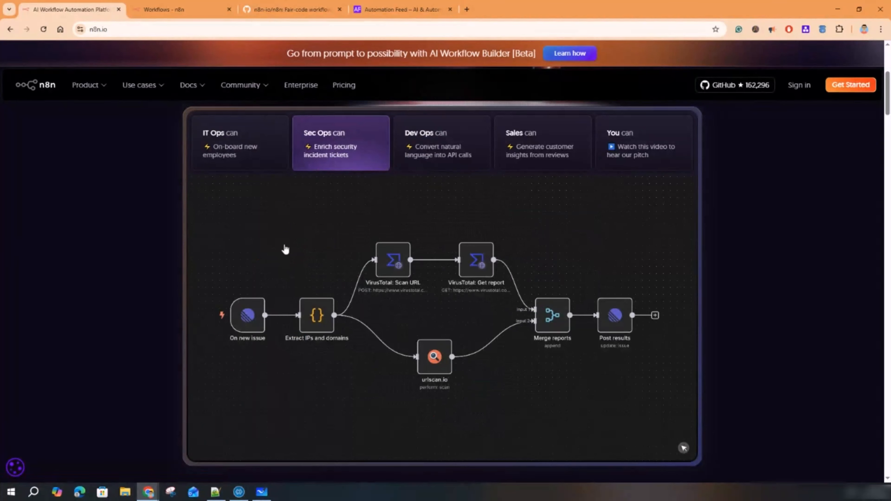
left_click(533, 147)
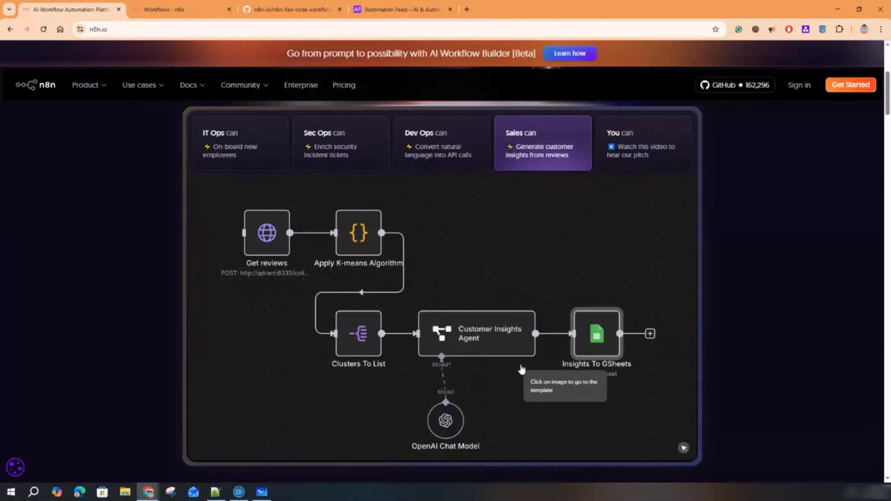
scroll(523, 316, "down", 3)
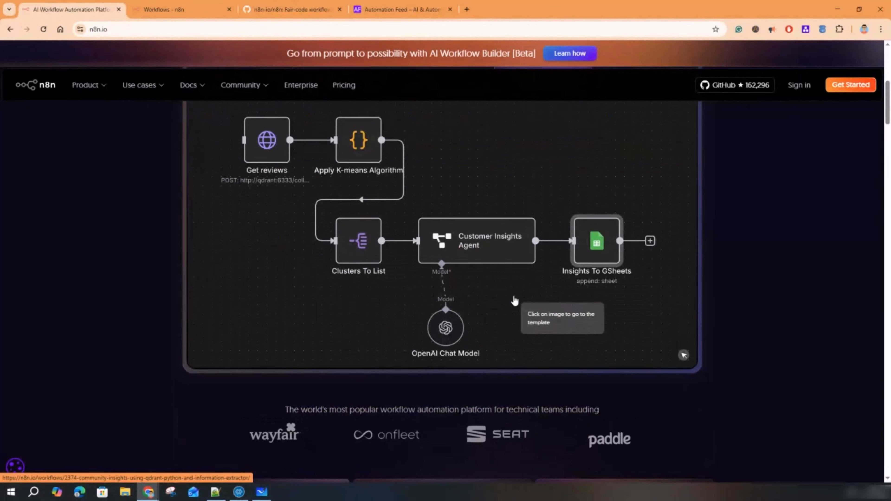
scroll(491, 309, "down", 4)
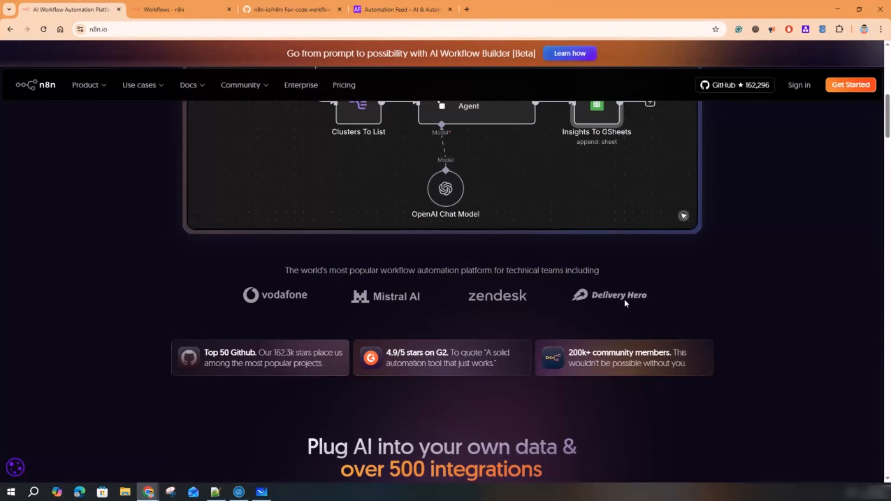
- Scroll the homepage to the 'over 500 integrations' section with integration logos
scroll(624, 299, "down", 10)
scroll(421, 266, "up", 3)
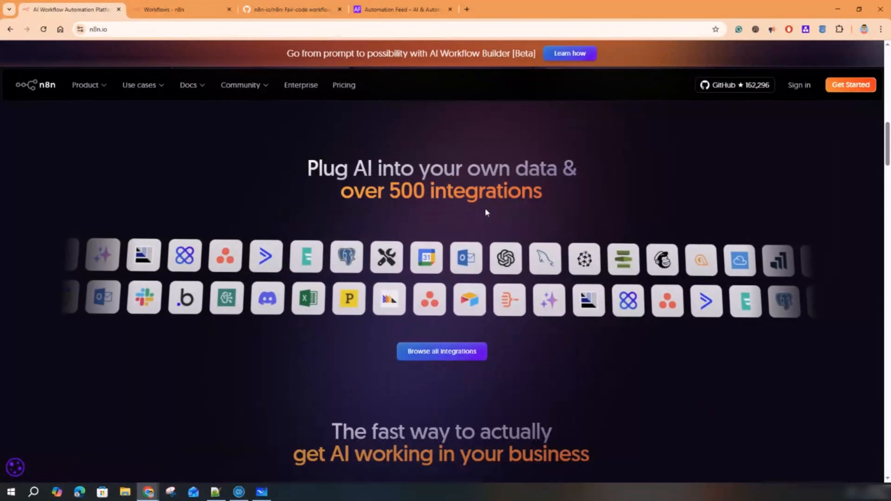
- Open the full integrations directory and highlight its 1269 integrations count
left_click(433, 356)
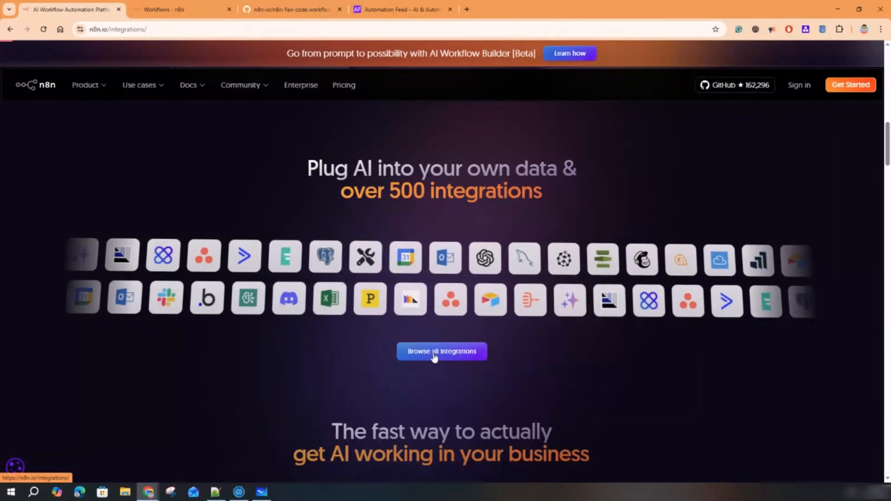
scroll(416, 245, "down", 2)
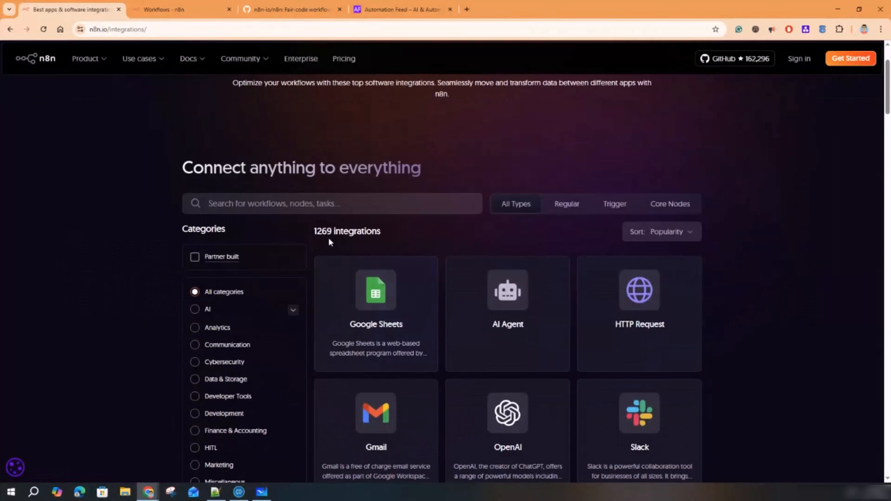
left_click_drag(318, 234, 389, 238)
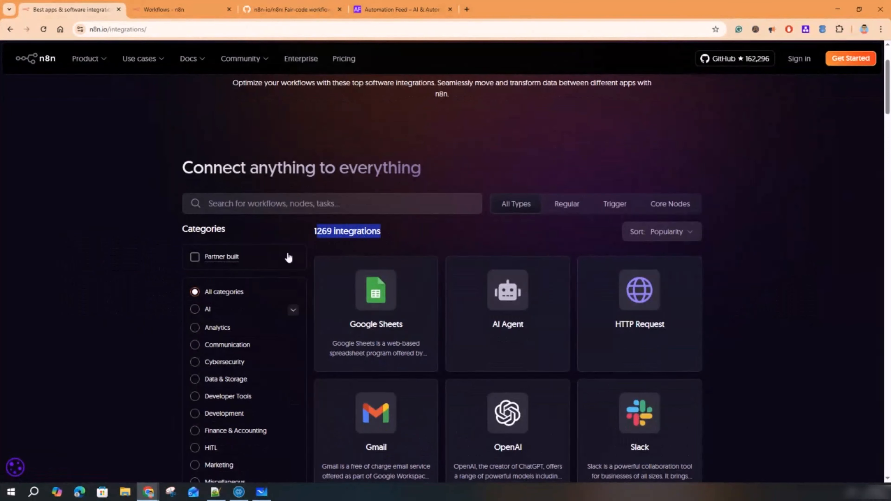
- Filter the directory to Partner built integrations, narrowing the list to 224
scroll(289, 258, "down", 2)
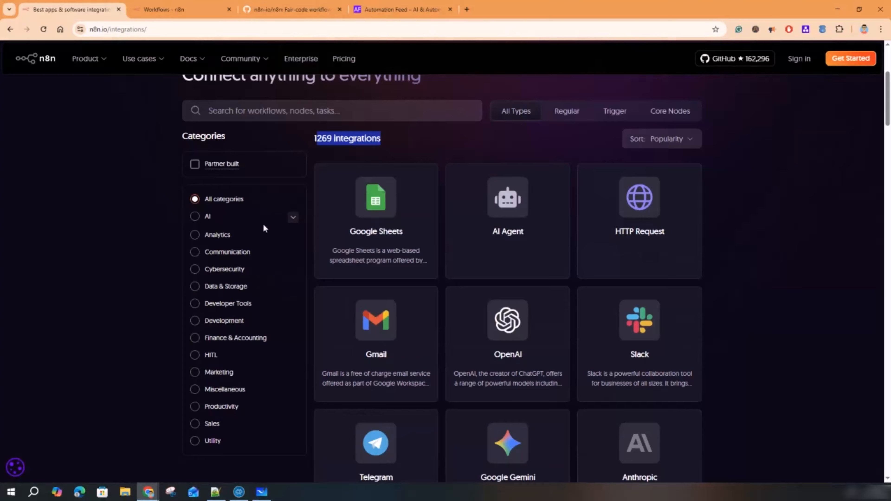
left_click(196, 168)
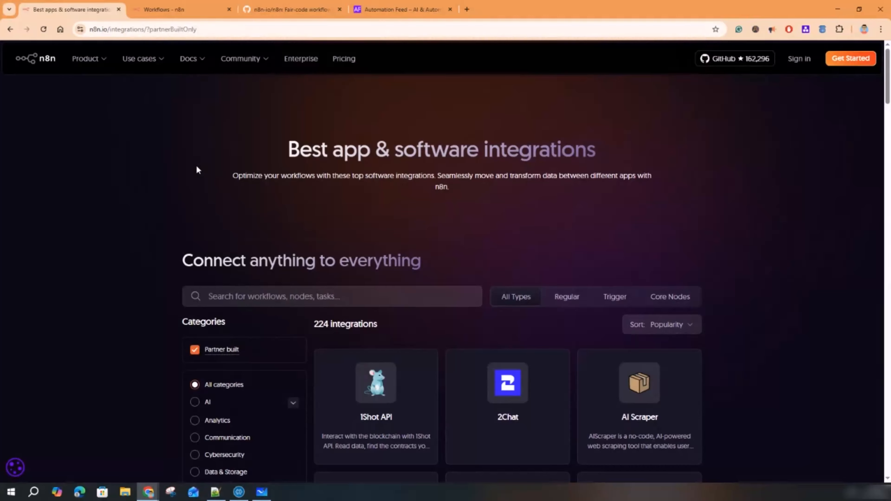
scroll(368, 375, "down", 2)
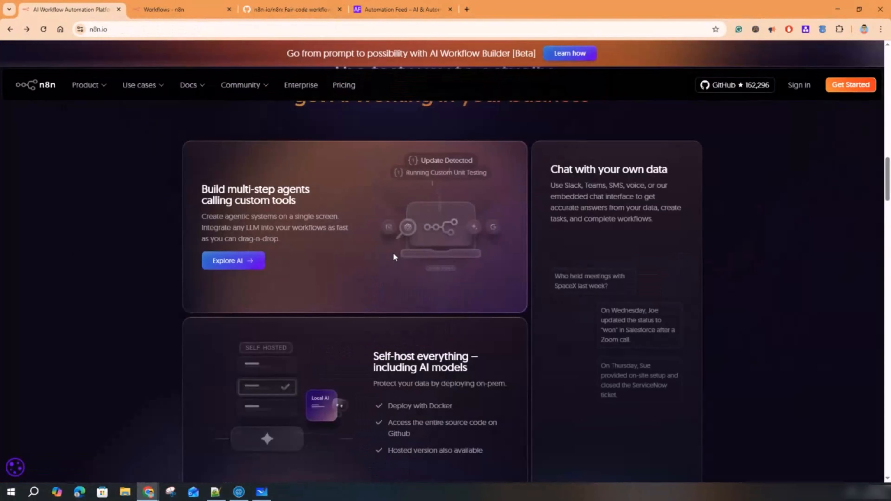
scroll(393, 255, "down", 3)
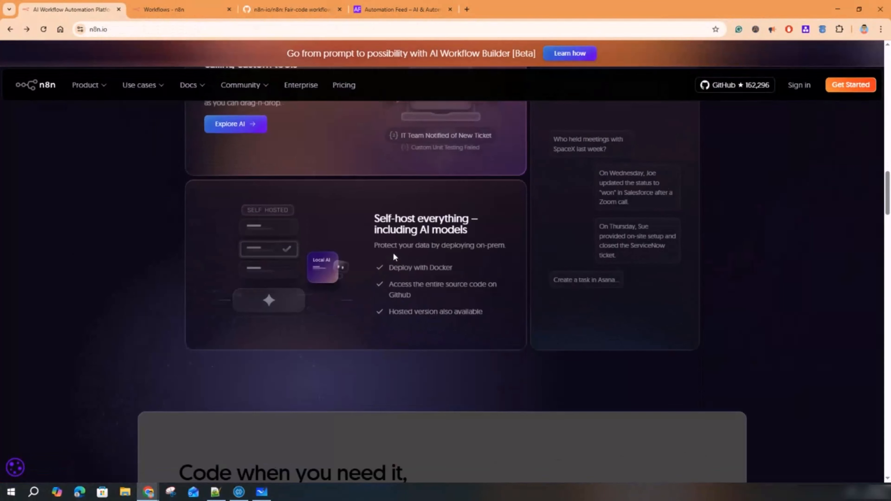
scroll(394, 255, "up", 2)
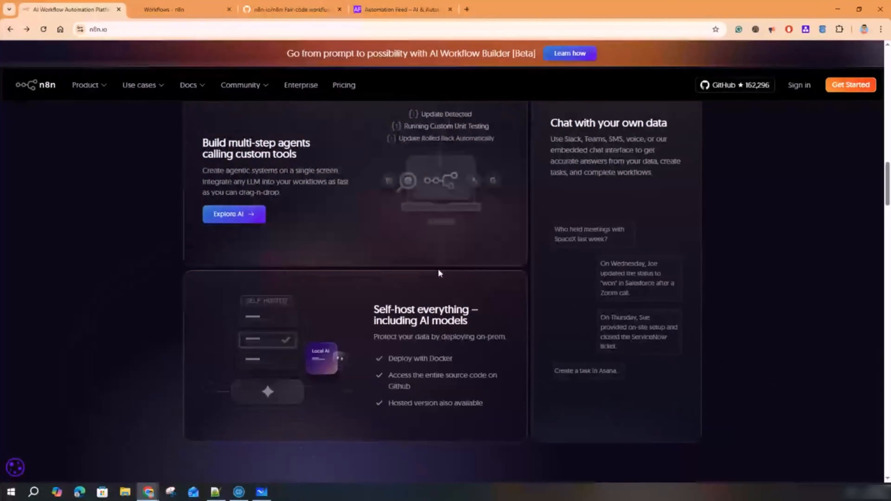
scroll(438, 269, "down", 6)
scroll(441, 271, "up", 5)
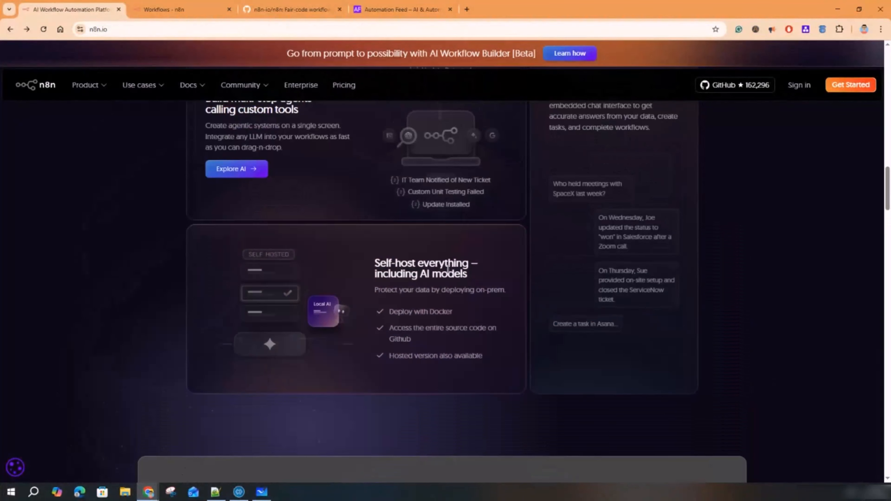
scroll(447, 269, "up", 4)
scroll(449, 280, "down", 11)
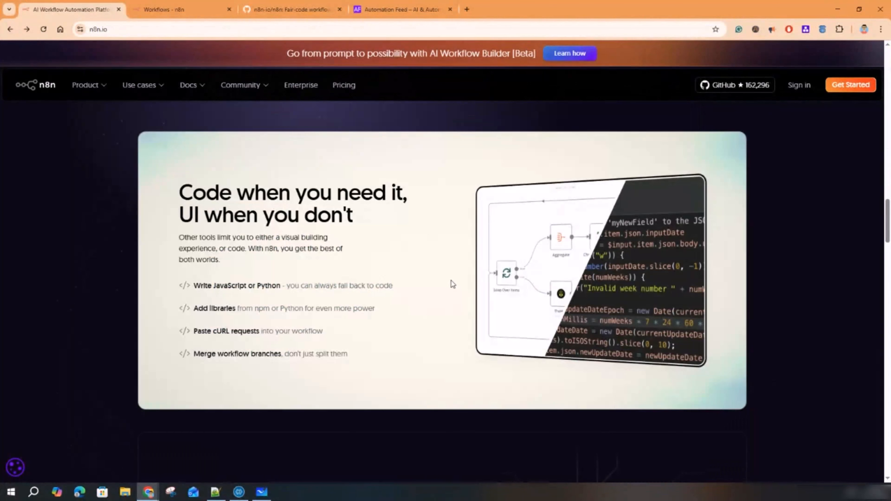
scroll(451, 281, "down", 1)
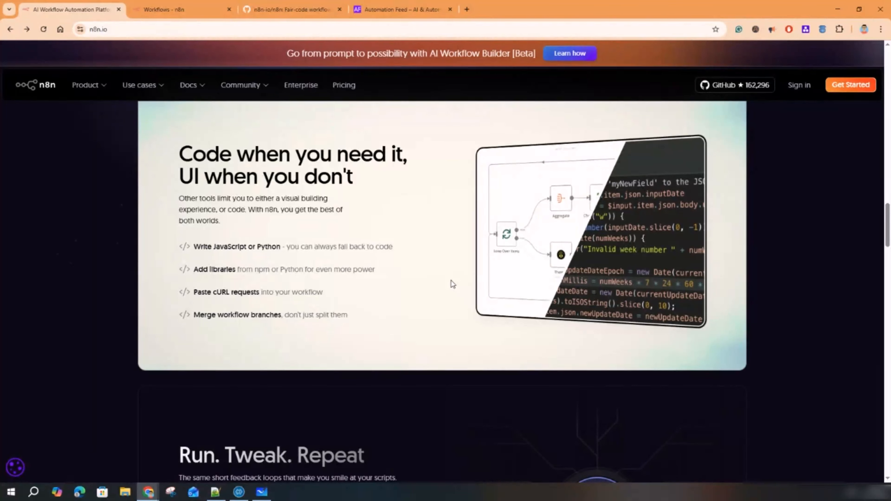
left_click_drag(216, 248, 280, 248)
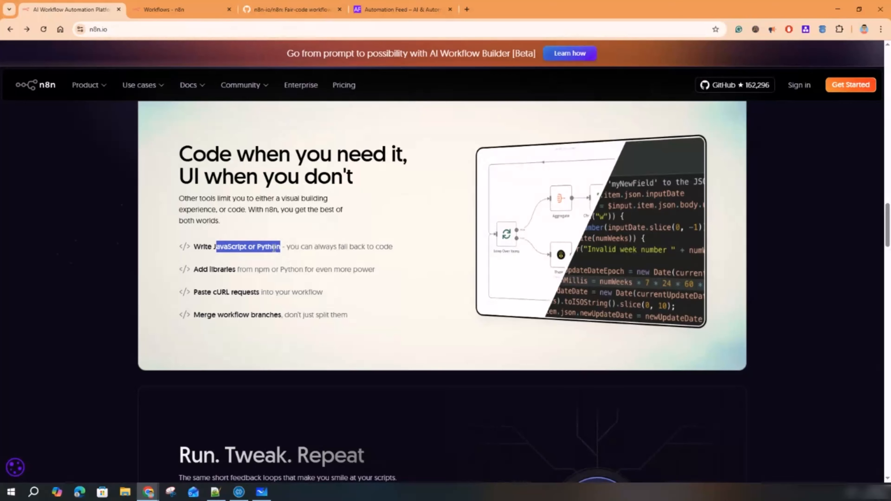
double_click(274, 248)
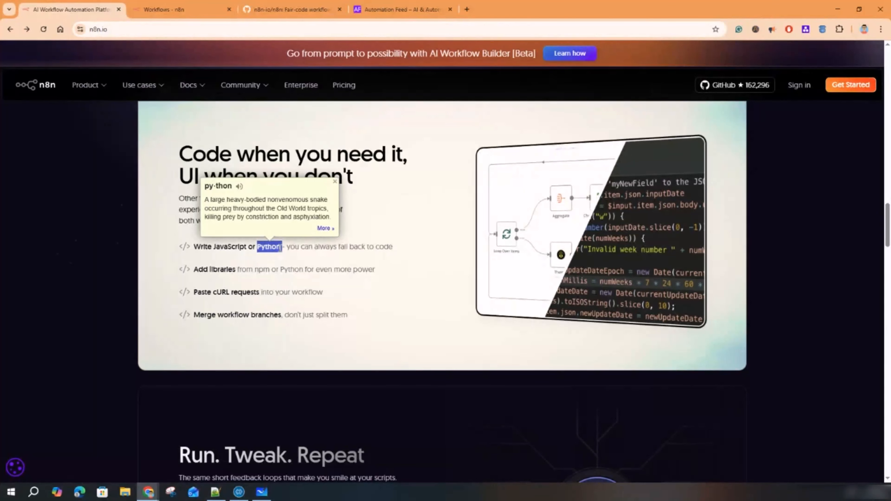
double_click(225, 246)
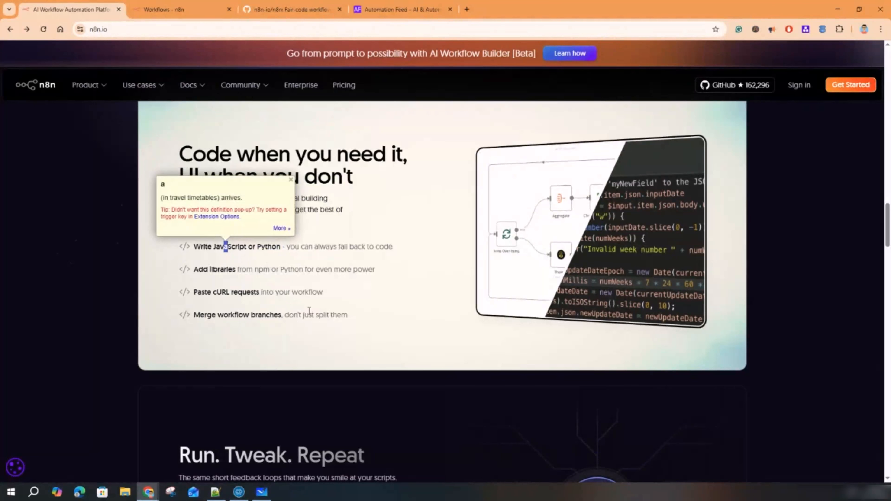
left_click(308, 303)
- Scroll through the n8n.io homepage past the Run. Tweak. Repeat section
scroll(433, 338, "down", 3)
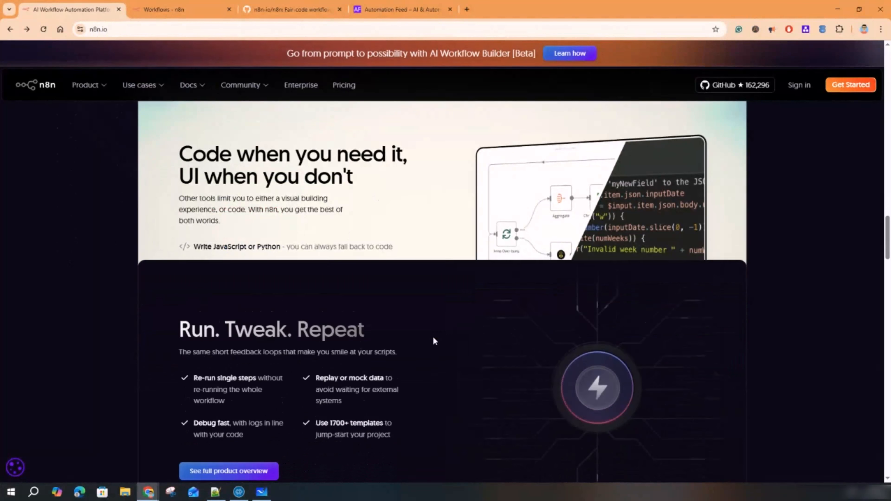
scroll(449, 319, "up", 4)
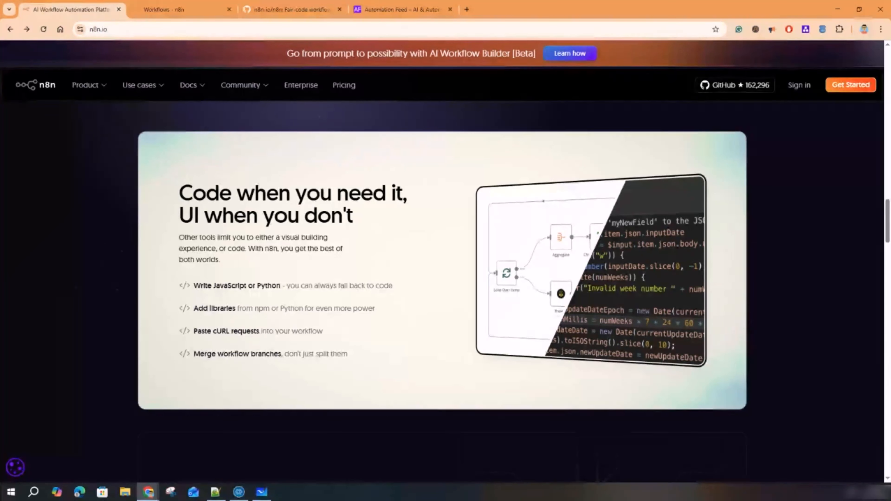
scroll(271, 337, "down", 10)
scroll(272, 339, "up", 1)
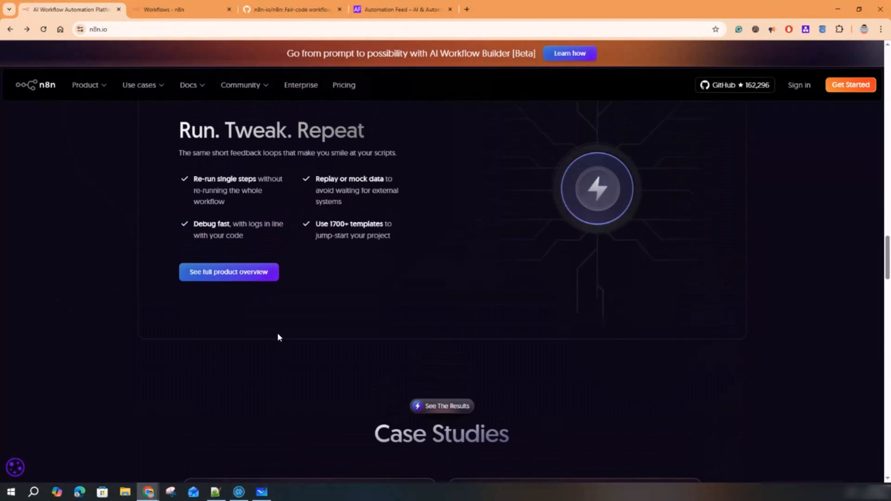
scroll(278, 337, "up", 5)
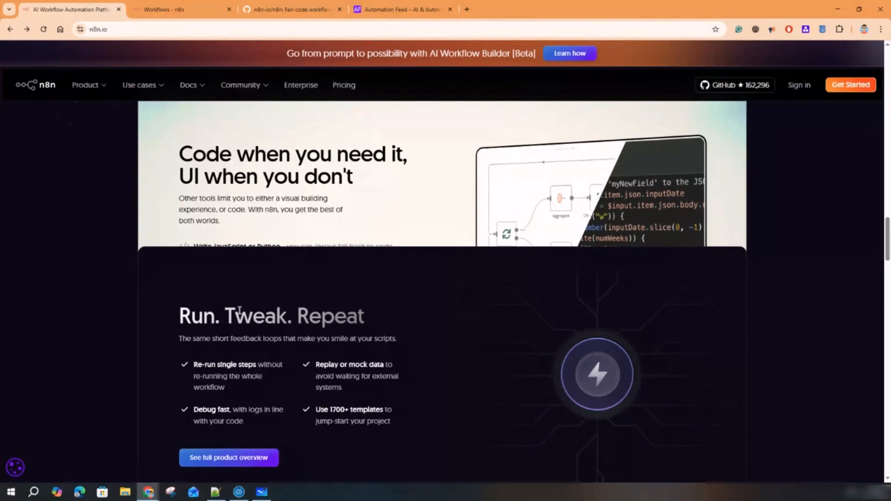
scroll(395, 285, "down", 5)
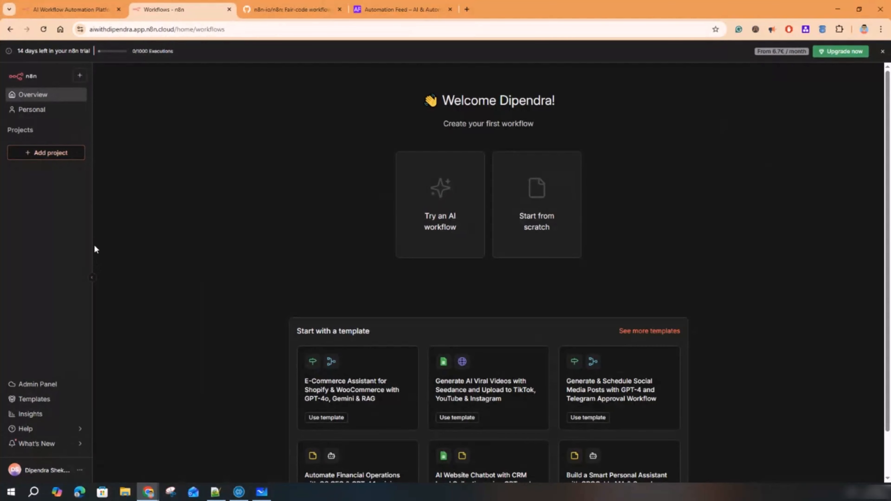
- Collapse the sidebar, start a blank workflow from scratch, and name it 'my first workflow'
left_click(92, 278)
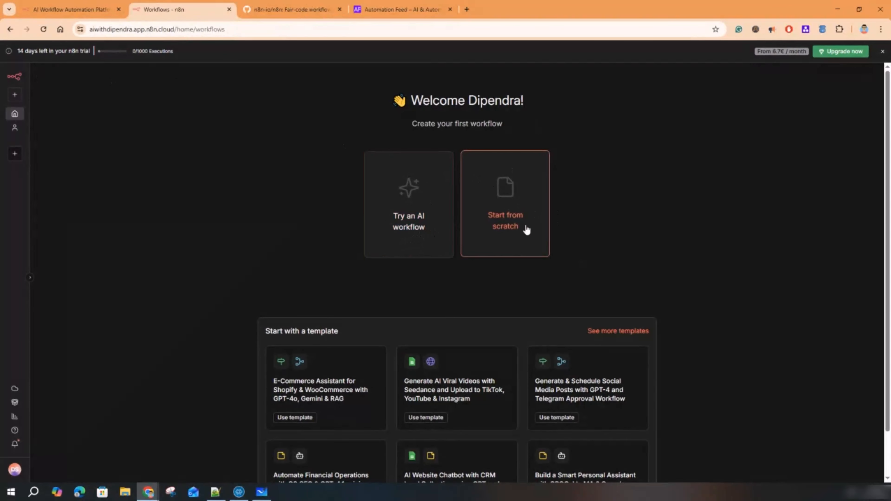
left_click(511, 207)
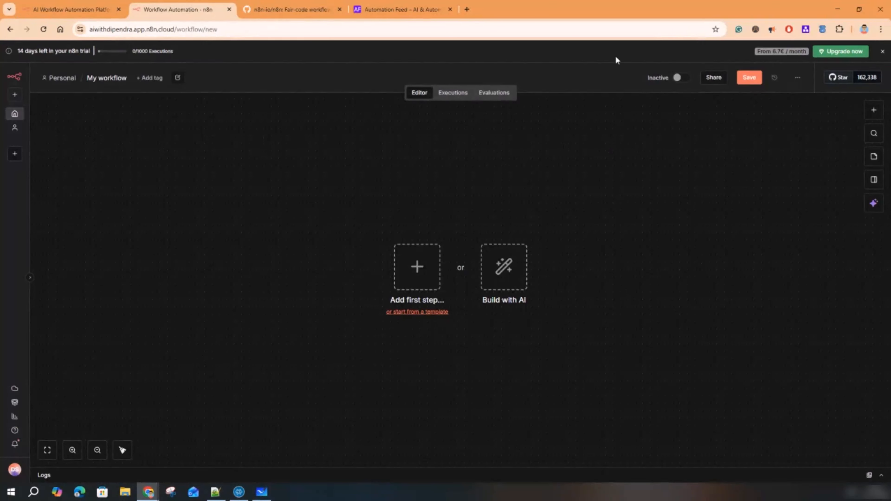
left_click(114, 76)
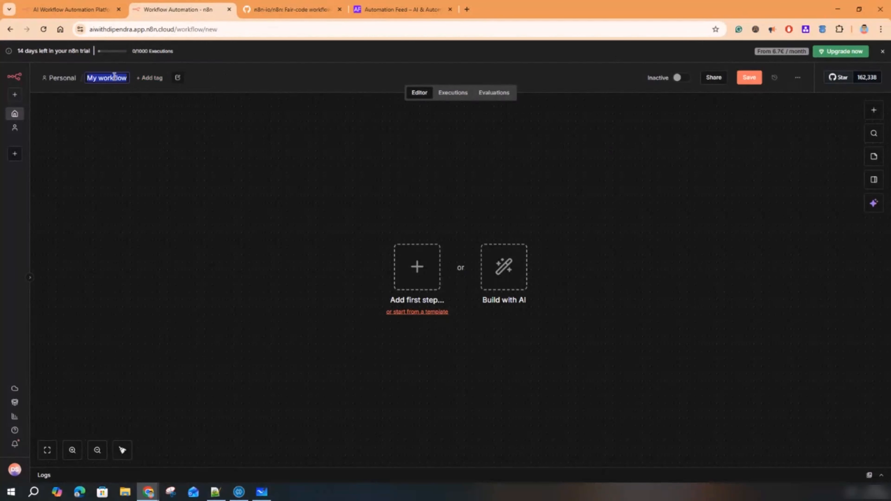
type("my first ")
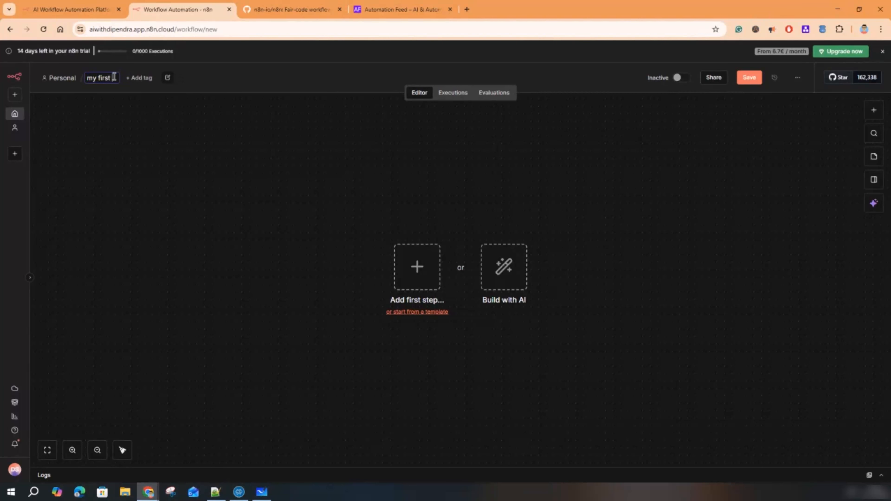
type("workflow")
key("Return")
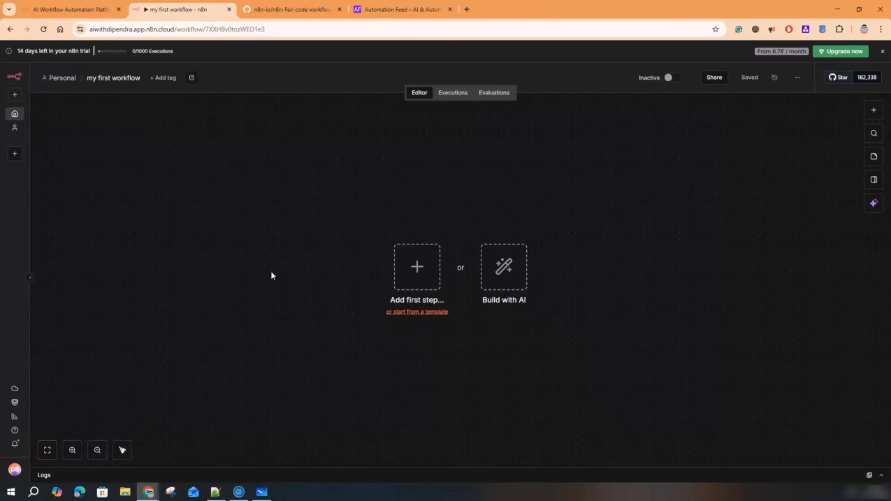
- Recentre the empty canvas with Zoom to Fit and bring up the trigger options
scroll(260, 250, "down", 3)
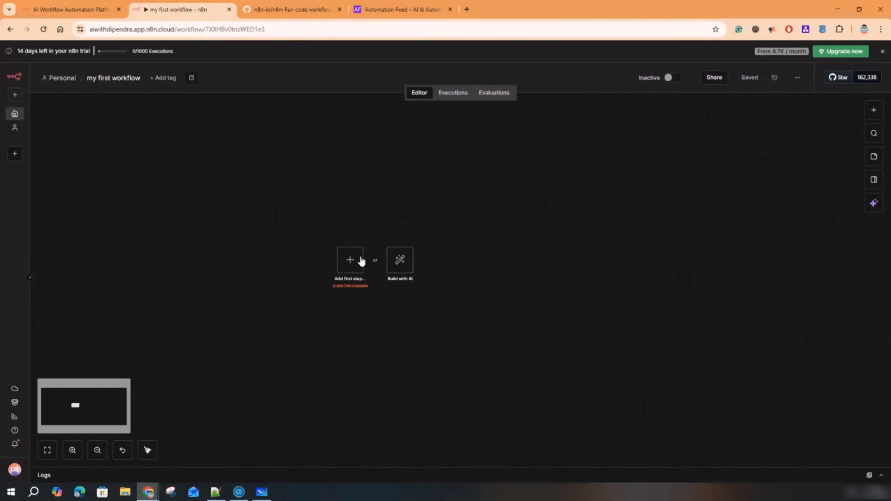
scroll(120, 379, "down", 2)
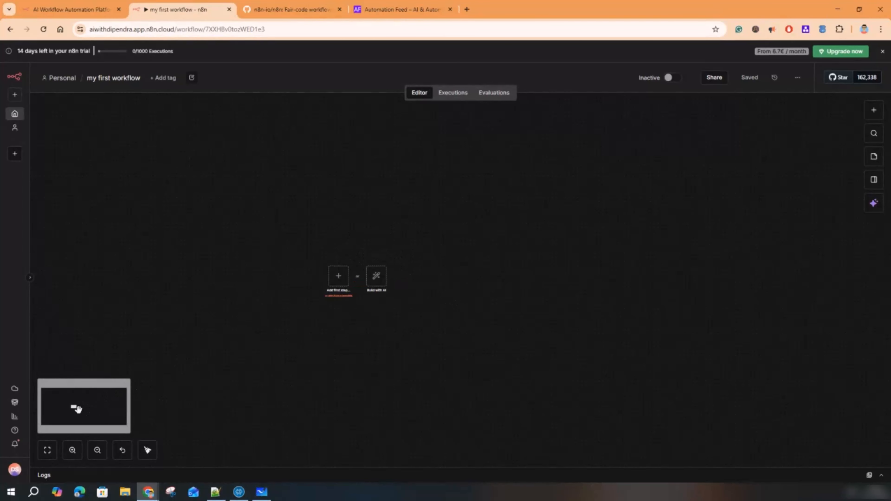
mouse_move(77, 409)
left_mouse_down()
mouse_move(99, 408)
mouse_move(73, 418)
left_mouse_up()
key("1")
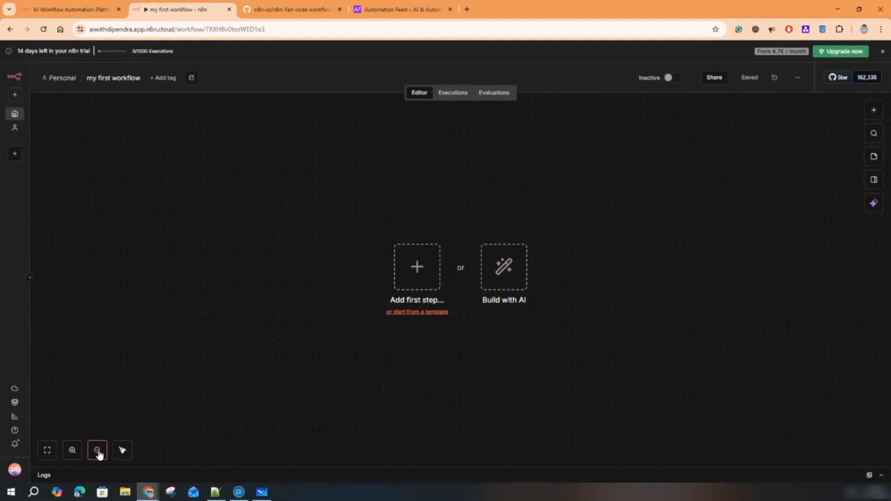
scroll(213, 314, "down", 5)
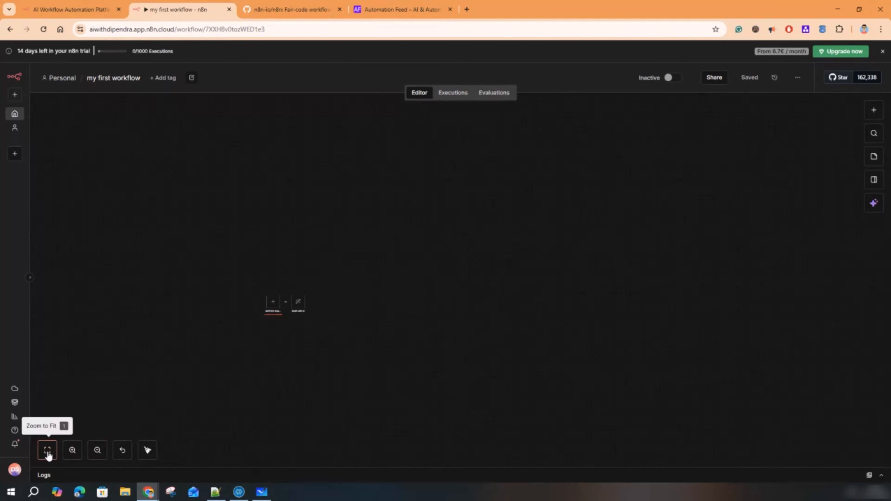
key("1")
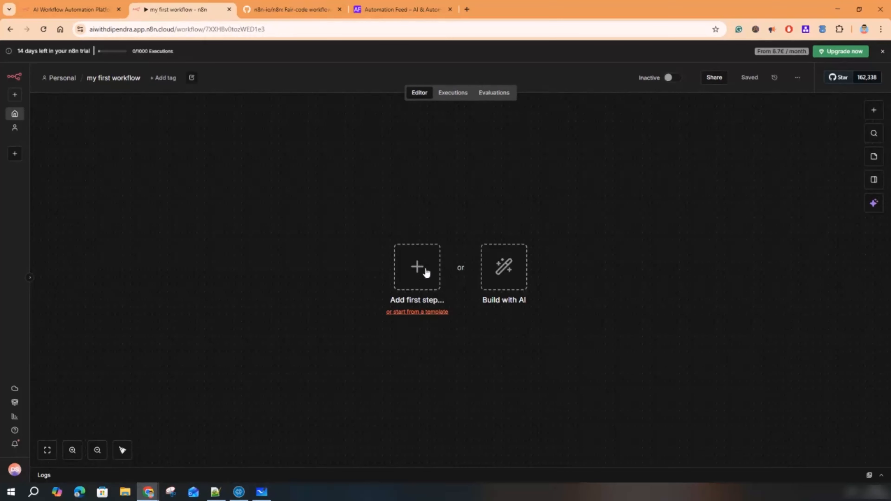
left_click(873, 111)
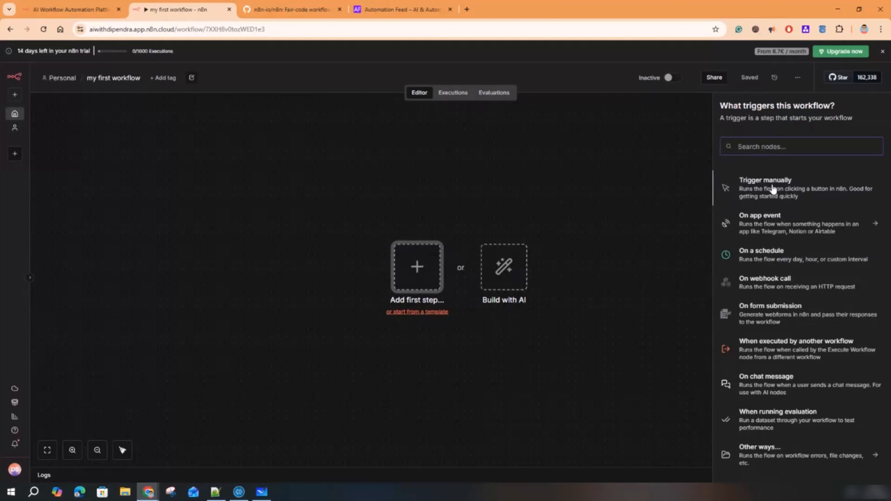
- Add a Trigger manually node, inspect its details, and bring up the next-step node list
left_click(770, 188)
mouse_move(418, 267)
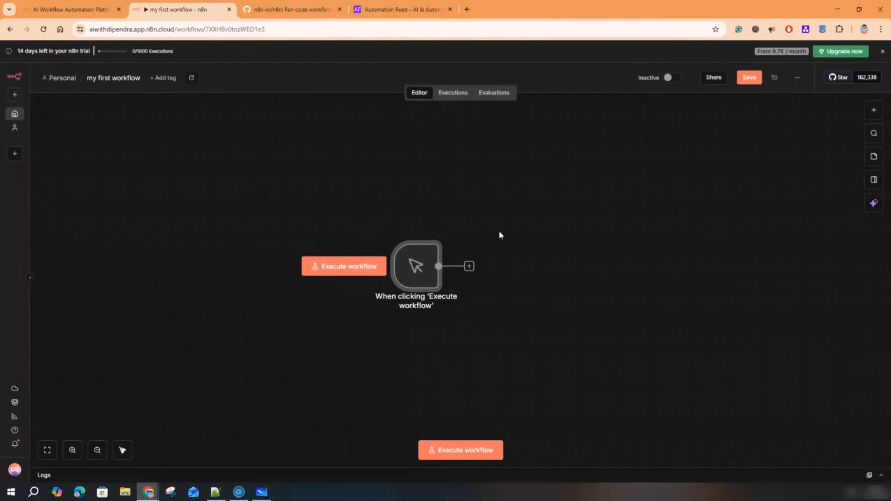
mouse_move(483, 264)
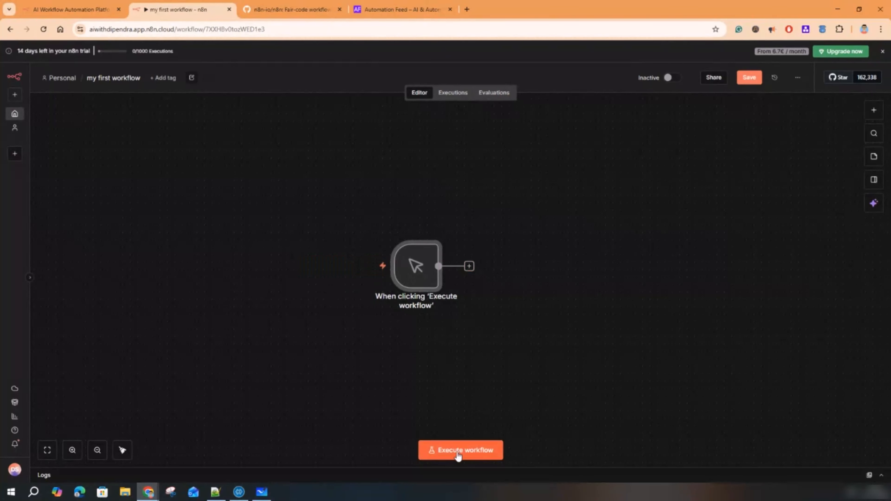
mouse_move(431, 286)
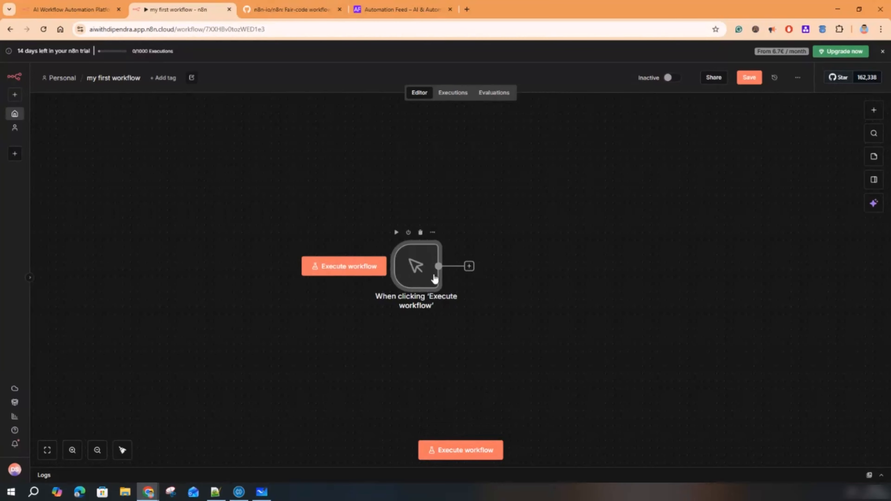
double_click(420, 268)
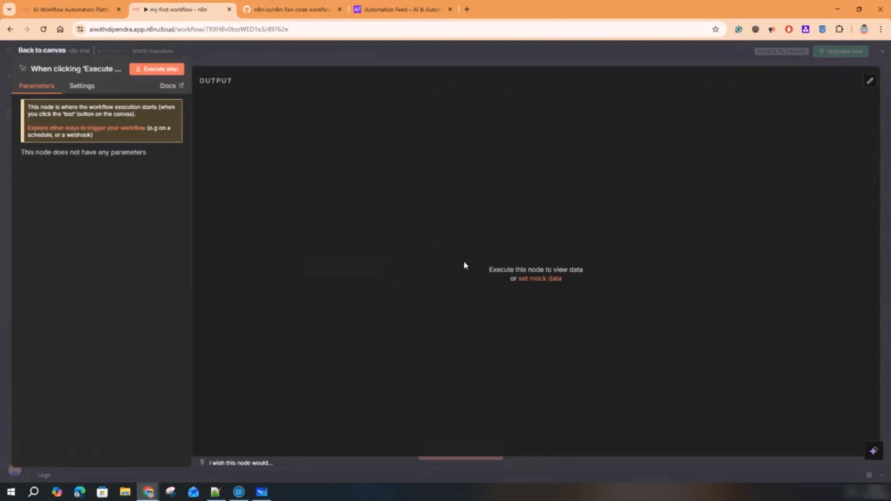
left_click(620, 56)
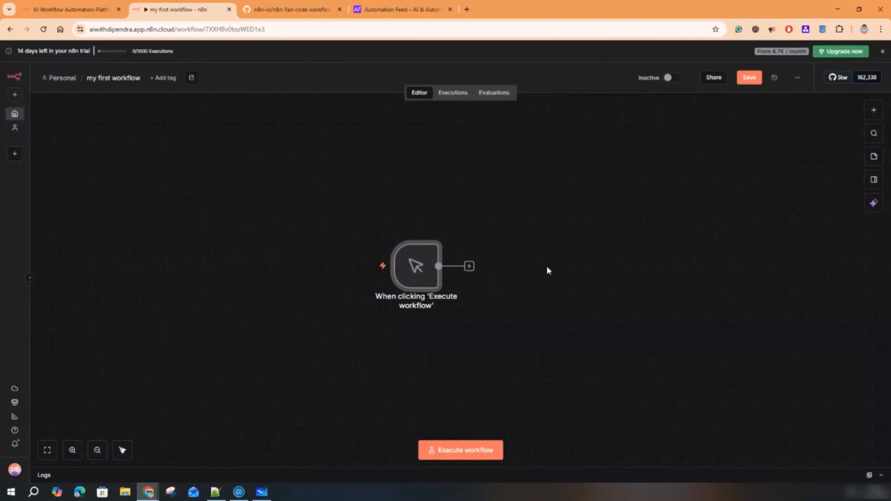
left_click(873, 112)
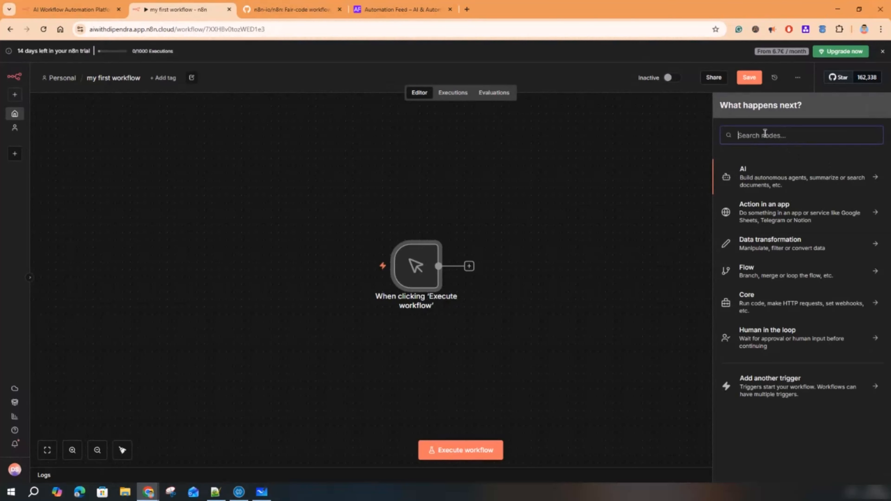
- Move the manual trigger node toward the upper left and fit the workflow in view
mouse_move(290, 293)
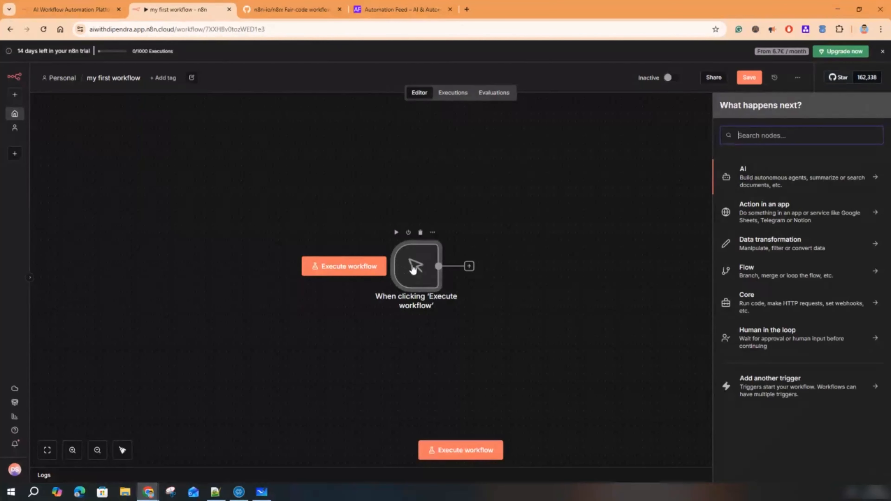
left_click_drag(414, 269, 220, 179)
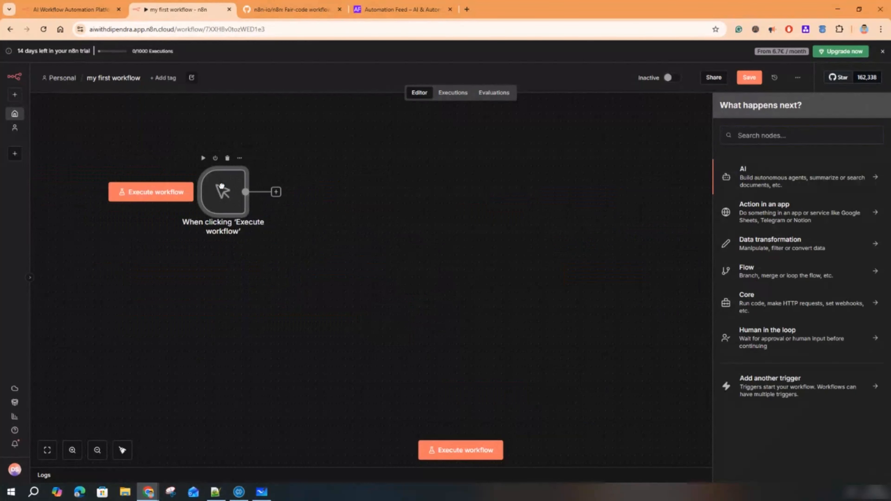
left_click(392, 303)
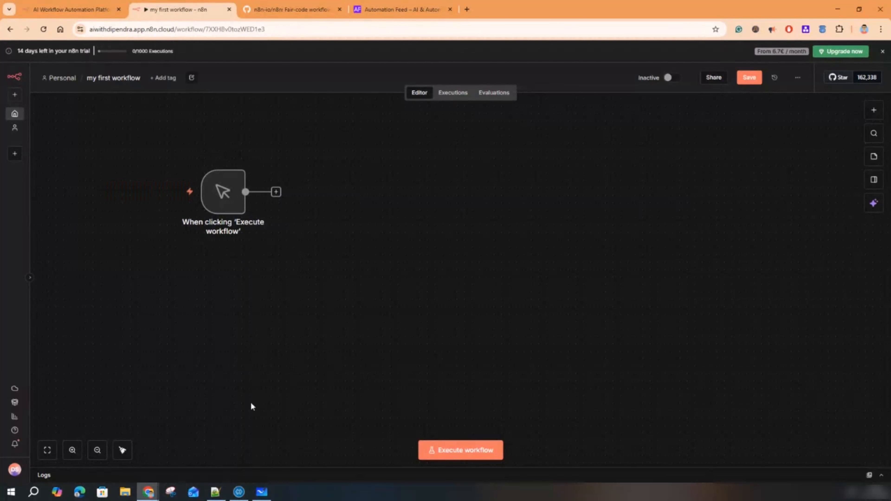
left_click(47, 450)
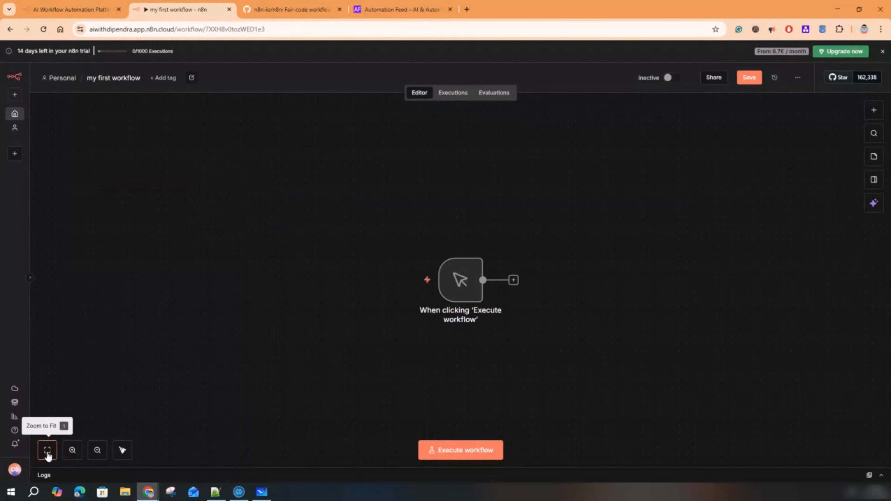
left_click_drag(458, 289, 279, 236)
- Add an ActiveCampaign 'Get many accounts' action after the manual trigger
left_click(335, 229)
left_click(771, 212)
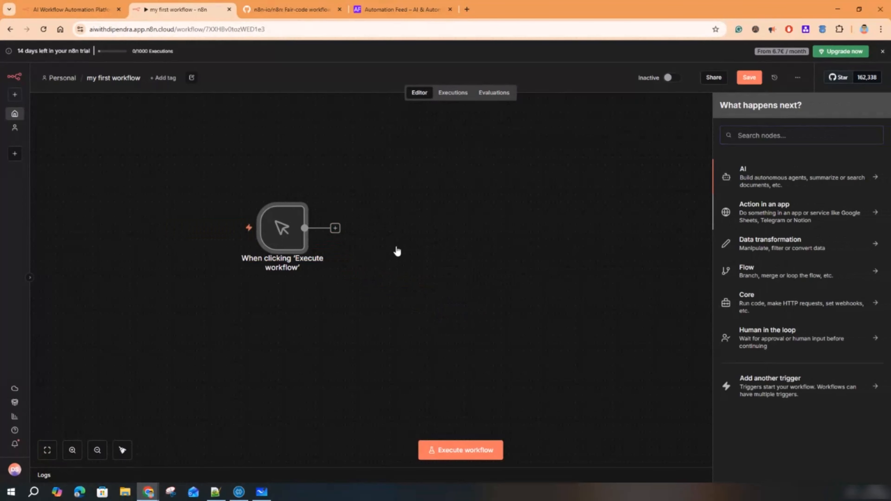
left_click(759, 256)
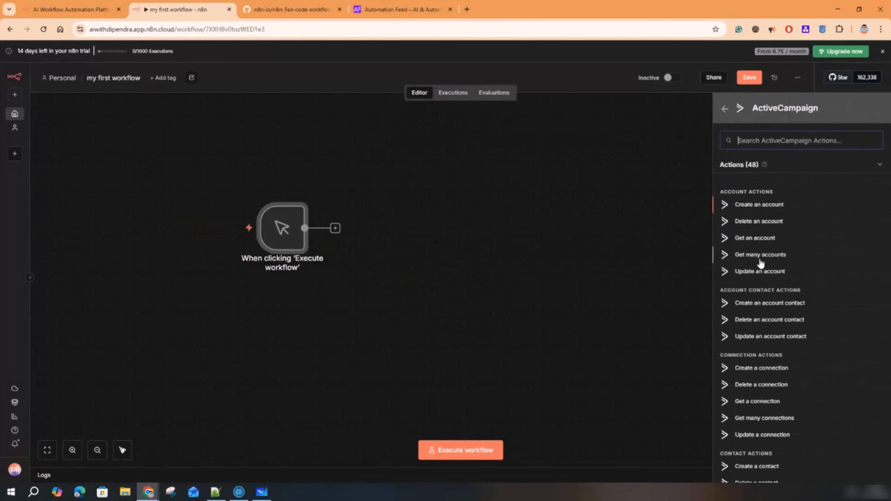
left_click(758, 256)
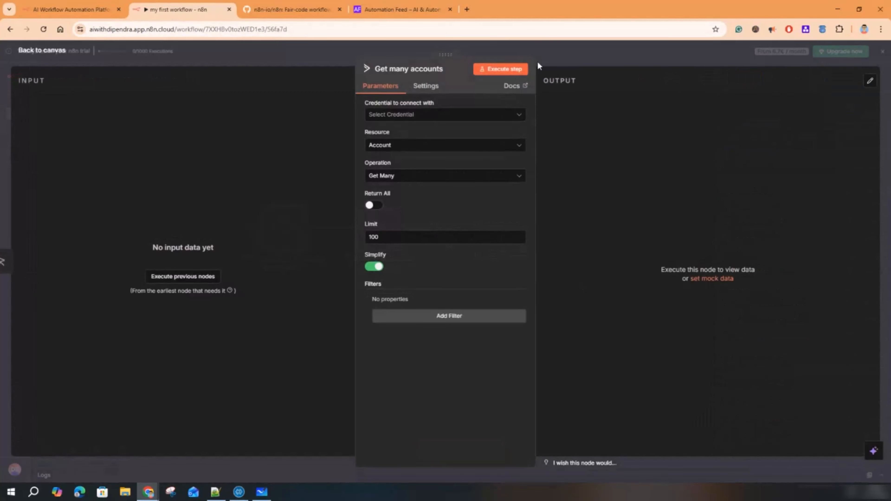
key("Escape")
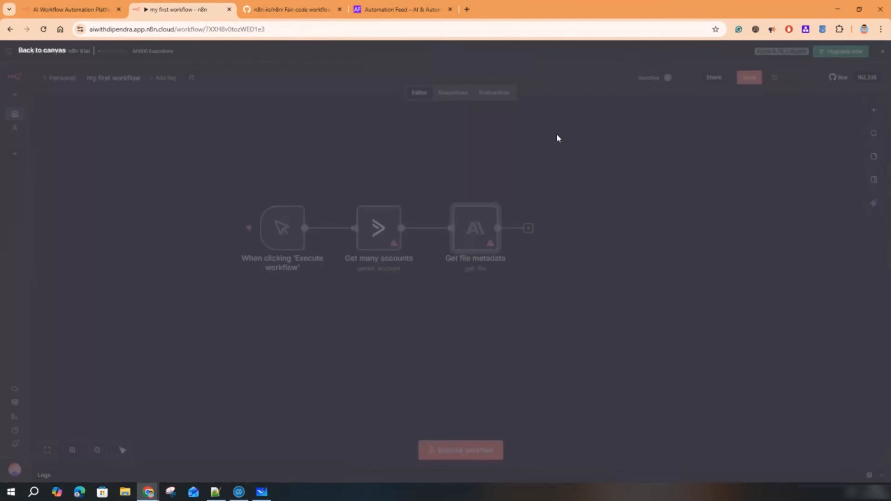
- Rearrange the trigger, Get many accounts and Get file metadata nodes on the canvas
left_click(418, 308)
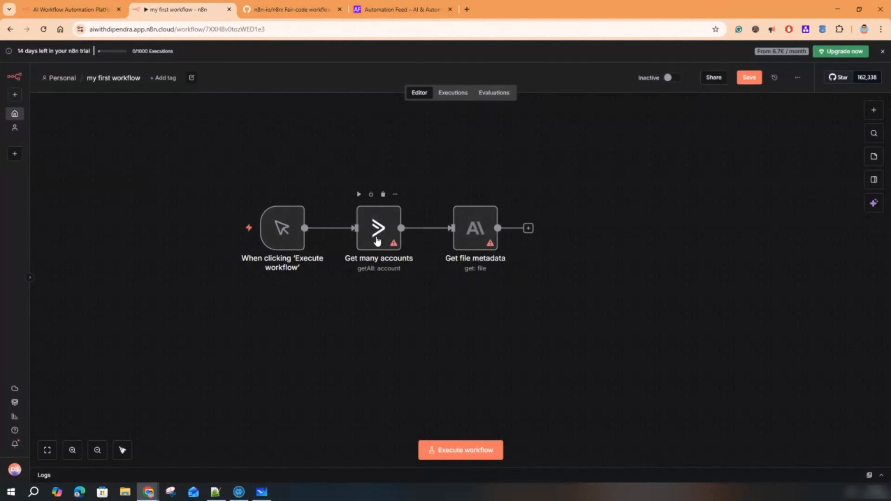
left_click_drag(377, 240, 392, 144)
left_click_drag(469, 226, 566, 337)
left_click_drag(284, 232, 181, 262)
left_click_drag(393, 135, 405, 215)
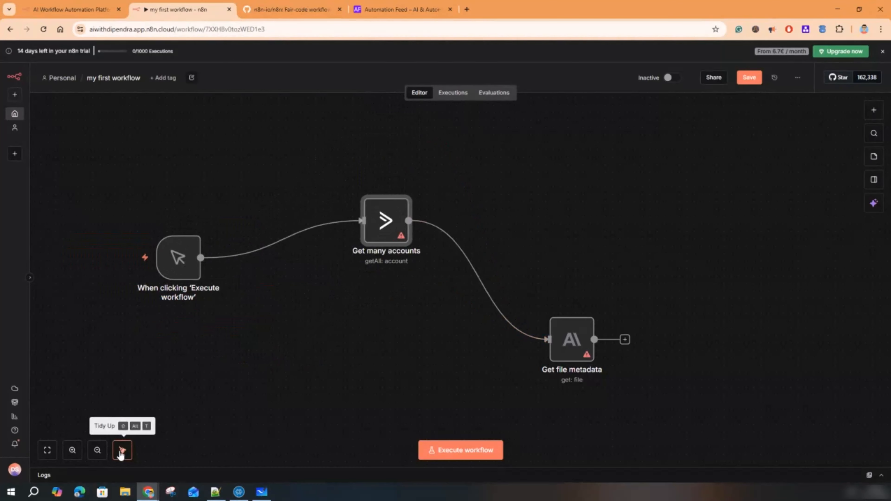
- Tidy Up the nodes, drag them out of line, then Tidy Up back into a row
left_click(122, 455)
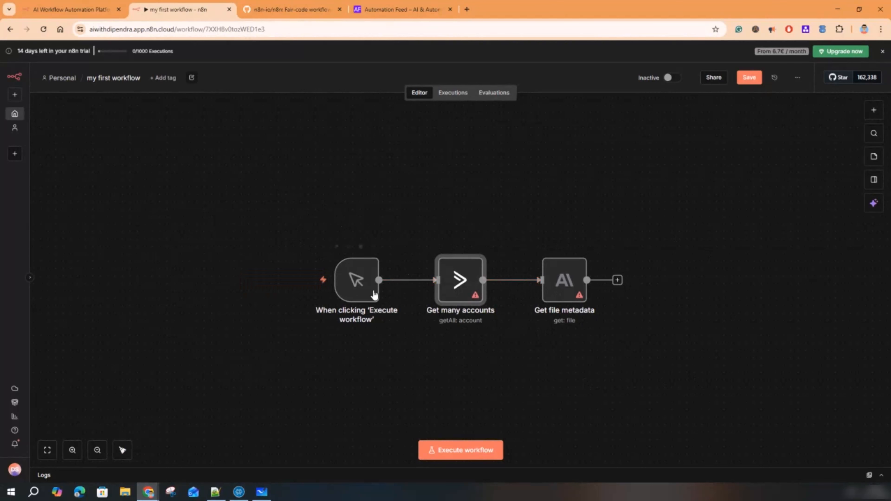
left_click_drag(374, 294, 240, 197)
left_click_drag(453, 266, 392, 148)
left_click_drag(574, 267, 574, 245)
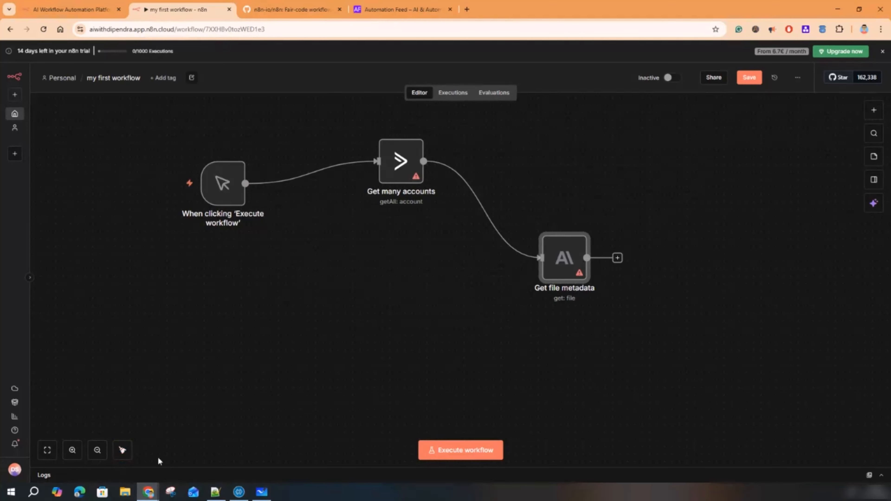
left_click(125, 450)
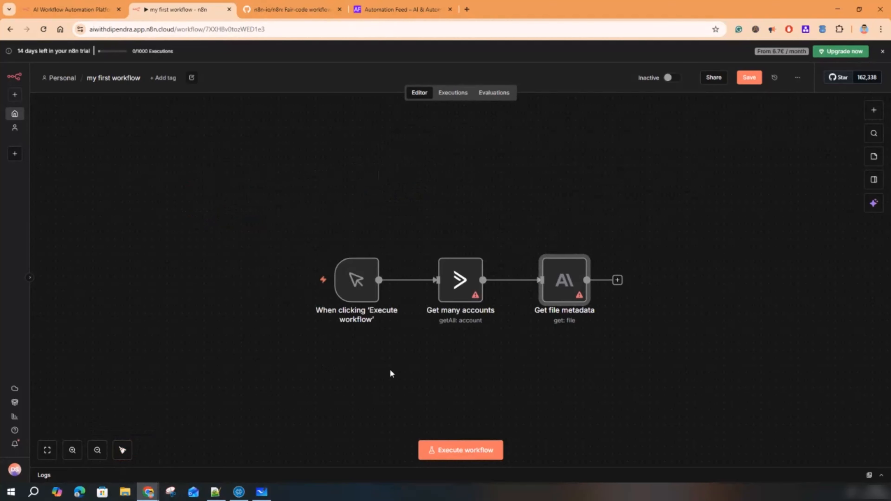
- Pan the canvas until the three-node row sits centred in view
left_click_drag(493, 366, 322, 312)
left_click_drag(404, 331, 236, 299)
left_click_drag(620, 297, 308, 295)
left_click_drag(647, 292, 409, 289)
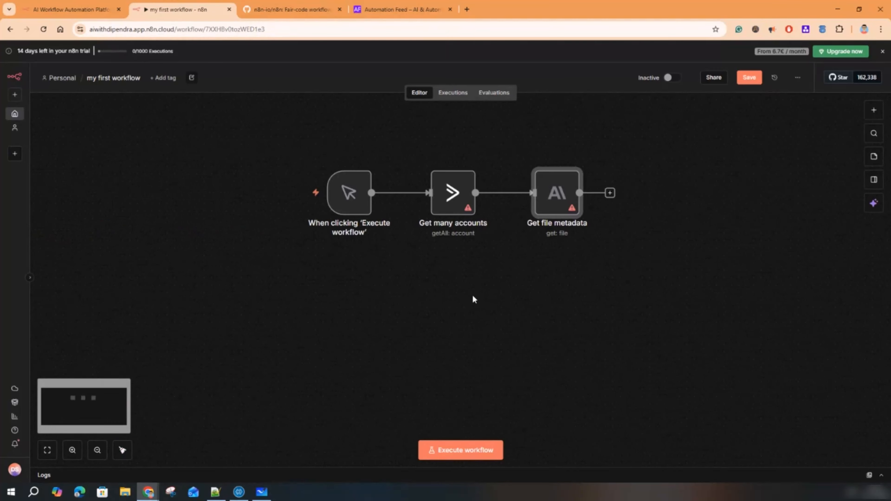
left_click_drag(529, 300, 755, 213)
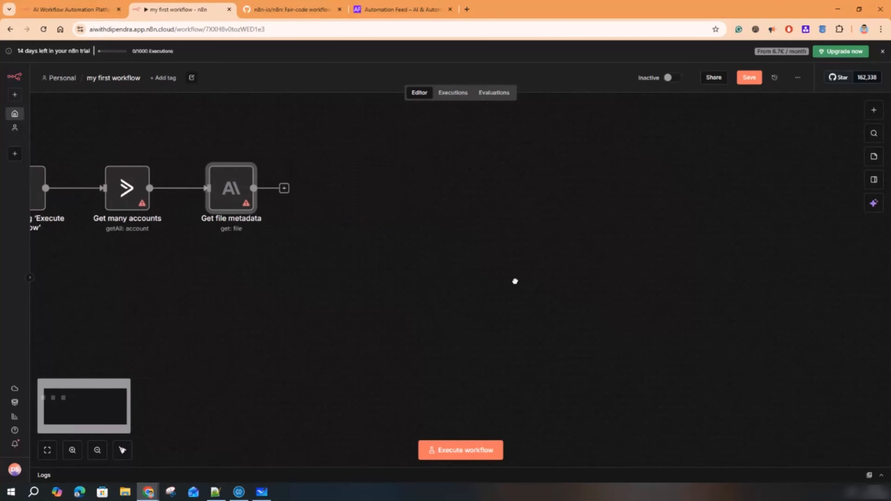
left_click_drag(461, 344, 471, 318)
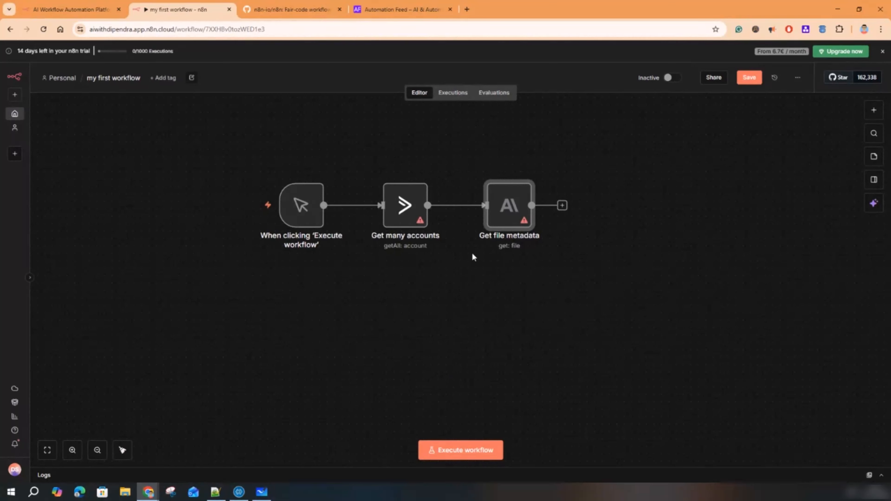
mouse_move(491, 204)
- Deactivate and reactivate the Get file metadata node, then deactivate the Get many accounts node
left_click(502, 172)
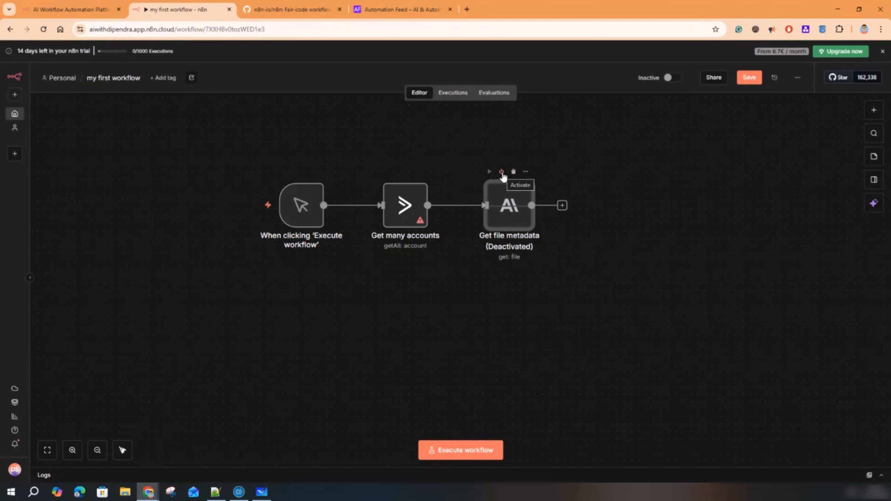
left_click(501, 172)
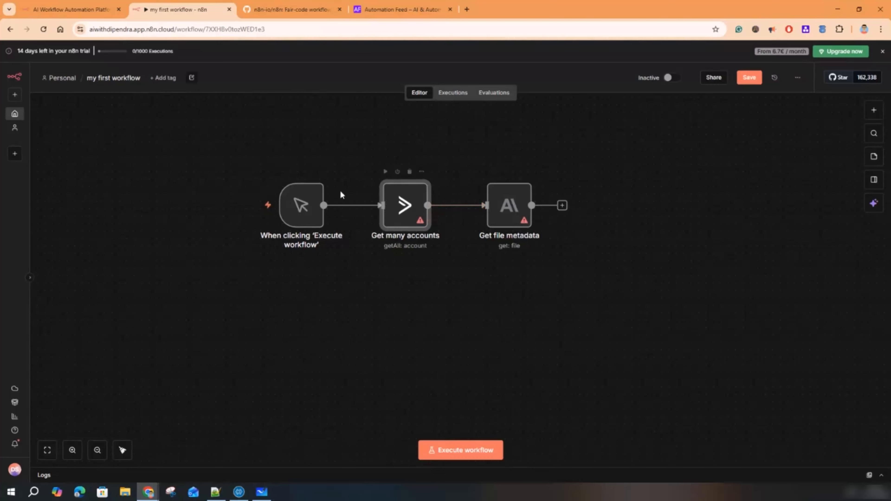
mouse_move(299, 206)
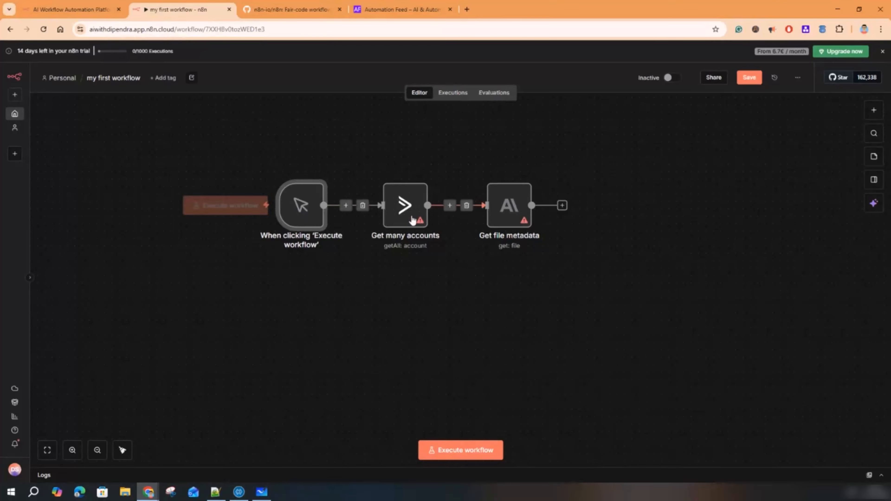
left_click(409, 210)
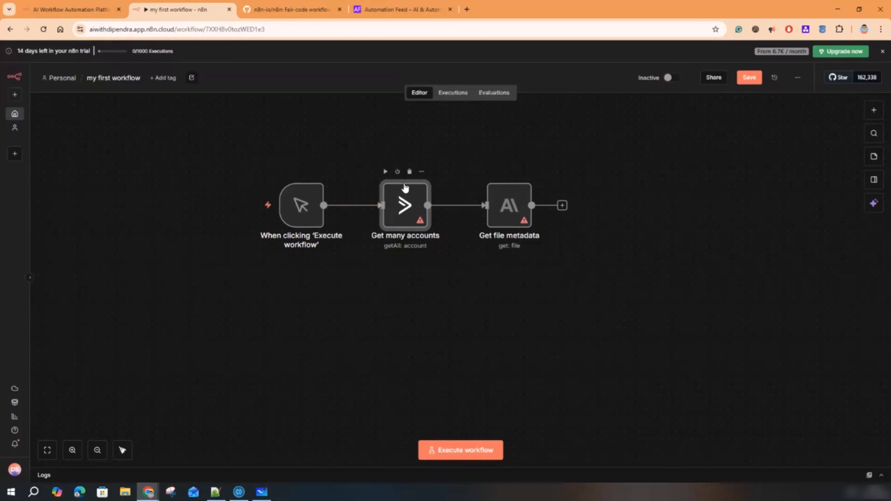
left_click(397, 172)
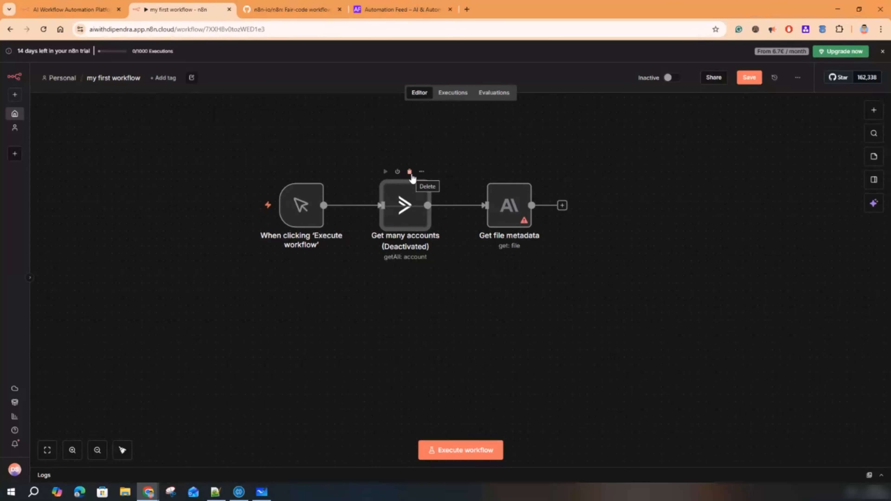
- Delete the Get many accounts and Get file metadata nodes and reposition the manual trigger
left_click(410, 172)
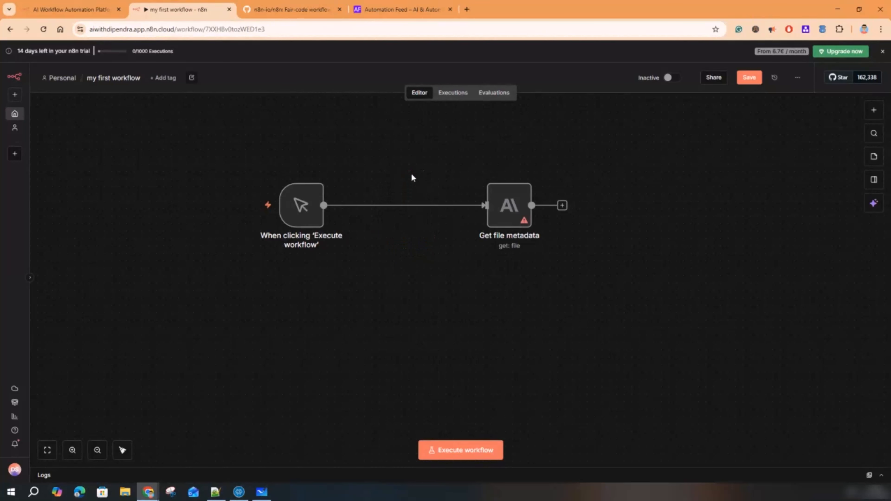
left_click(514, 172)
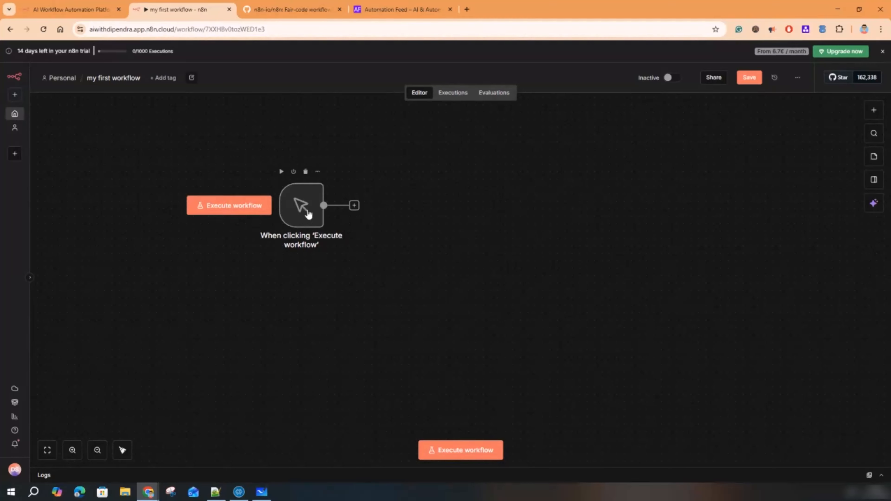
mouse_move(304, 215)
left_mouse_down()
mouse_move(360, 224)
mouse_move(305, 230)
left_mouse_up()
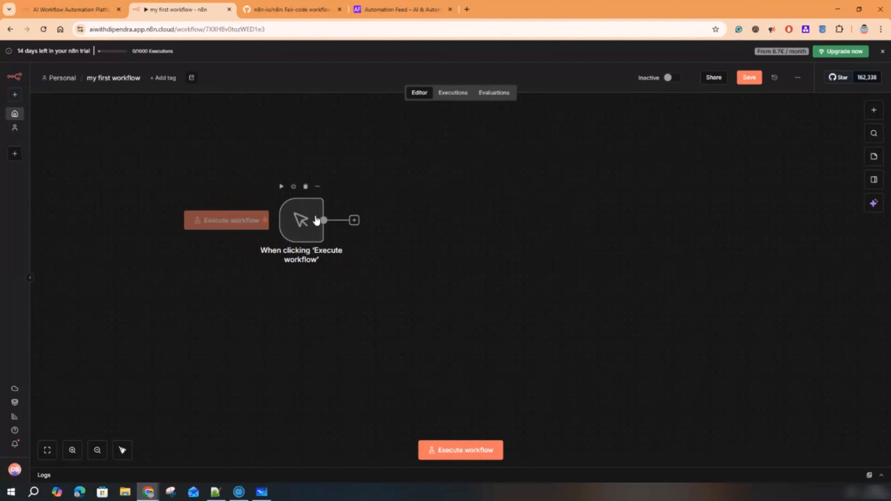
left_click(301, 219)
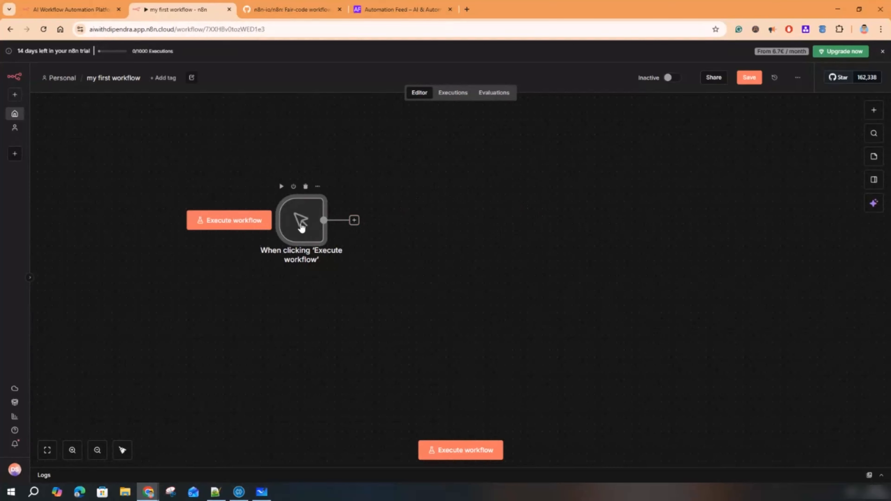
left_click_drag(300, 218, 279, 204)
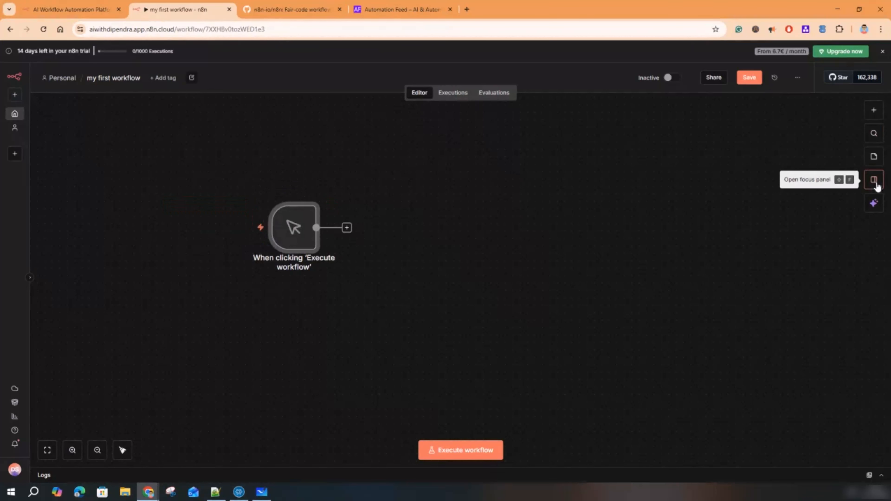
- Bring up the n8n AI assistant beside the canvas with its prompt box focused
left_click(874, 181)
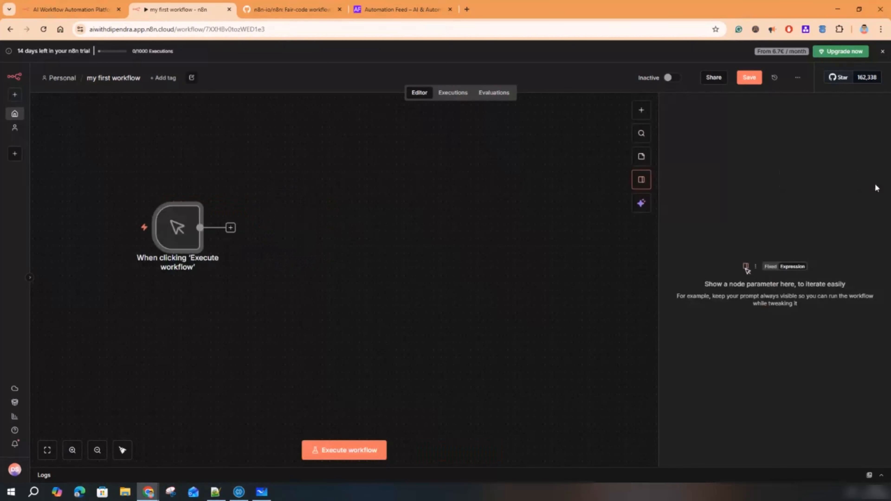
left_click(641, 203)
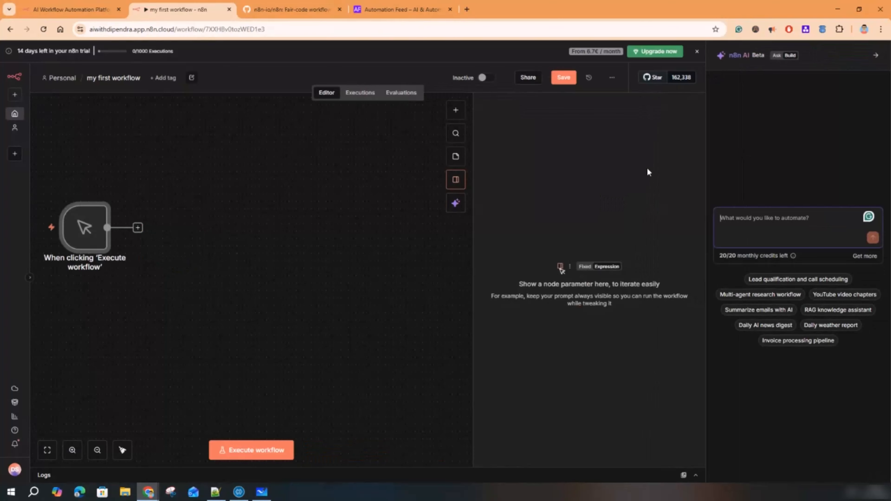
left_click(457, 181)
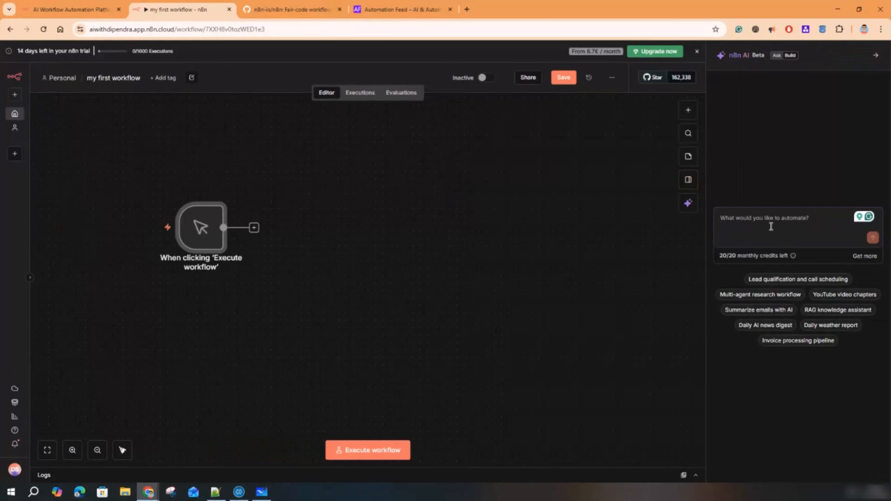
left_click(767, 220)
- In the GitHub tab, search the web for 'n8n docs'
left_click(274, 7)
left_click(253, 33)
type("n8")
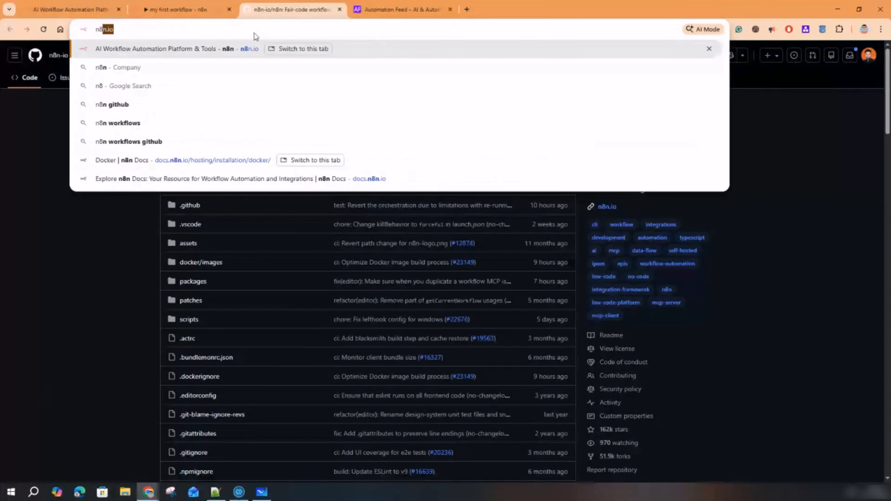
key("Escape")
type("doc")
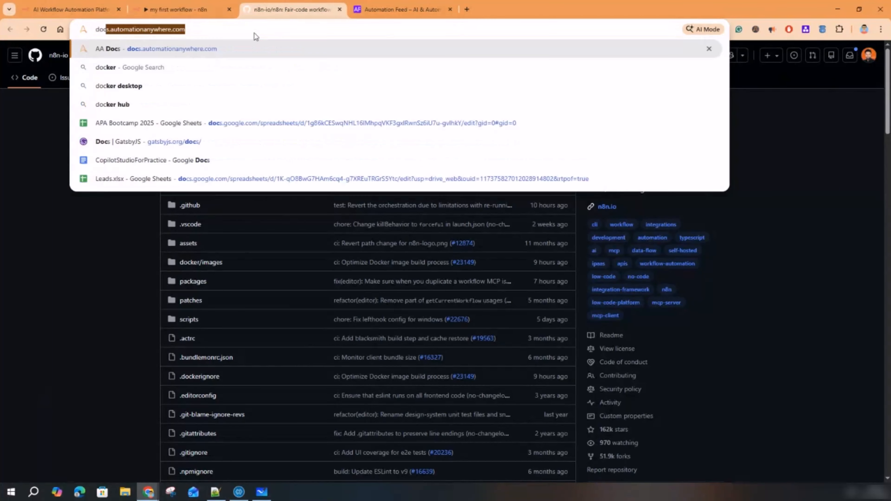
type("a.n")
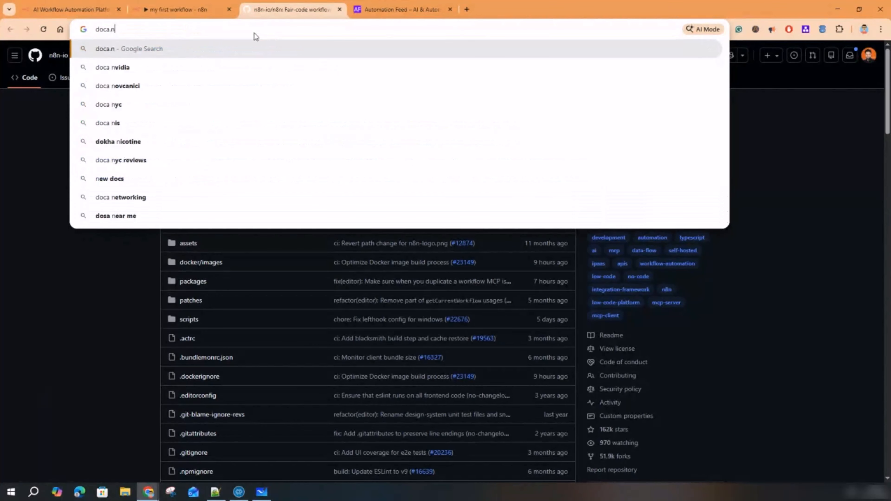
key("BackSpace")
key("BackSpace")
key("BackSpace")
key("BackSpace")
key("BackSpace")
key("Escape")
type("n8n do")
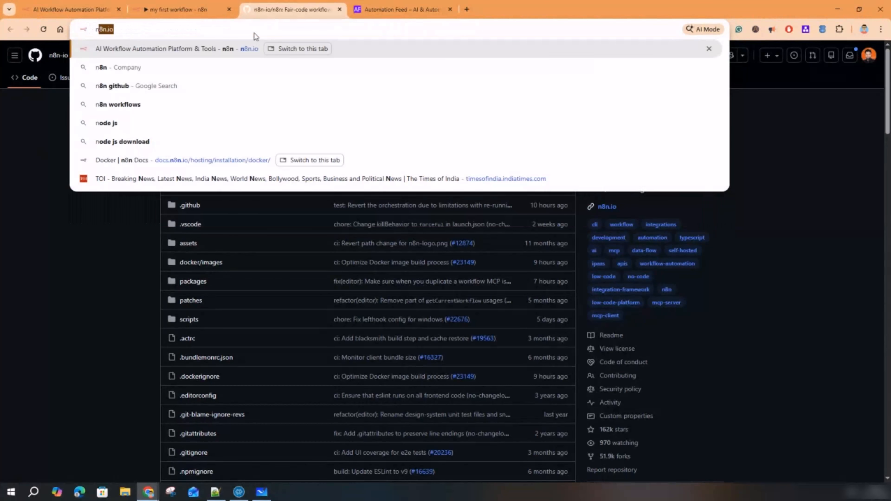
type("cs")
key("Return")
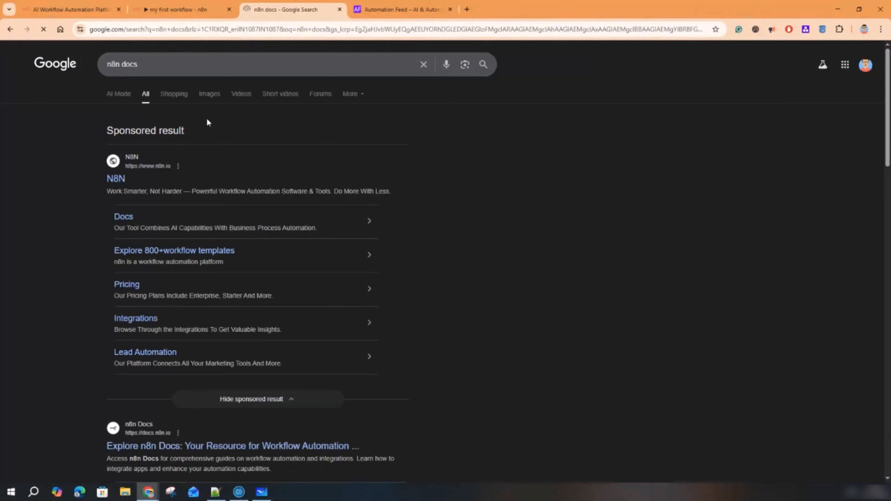
- Open the official n8n Docs site from the results and scroll through its welcome page
scroll(165, 383, "down", 2)
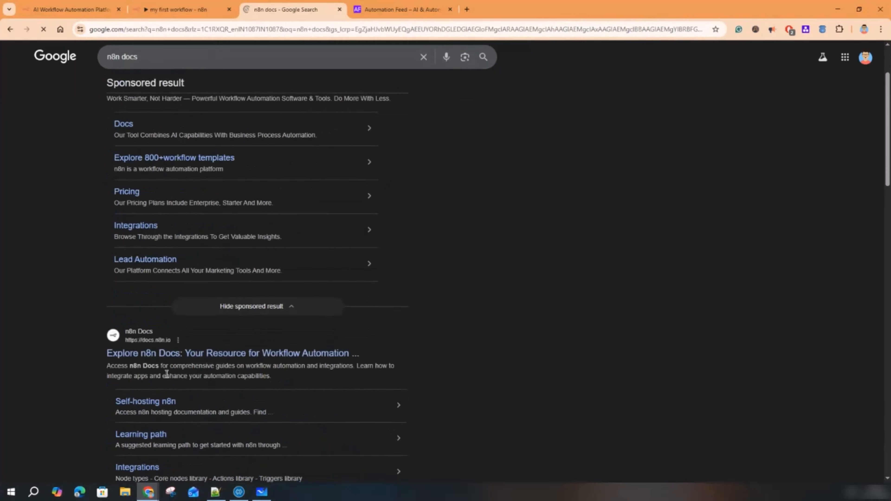
left_click(175, 355)
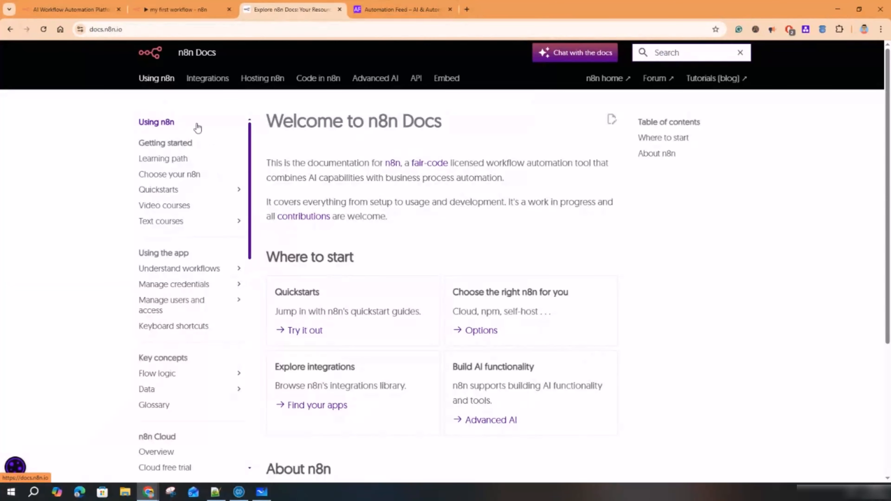
scroll(352, 270, "down", 5)
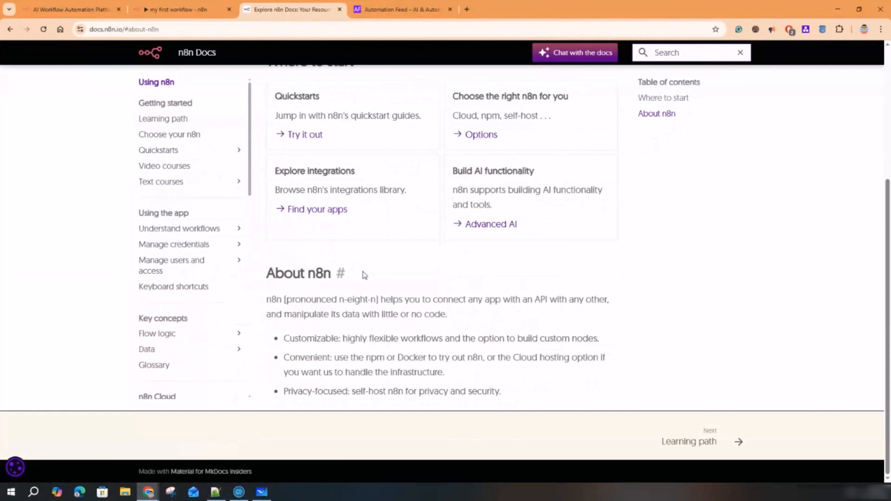
scroll(379, 276, "up", 5)
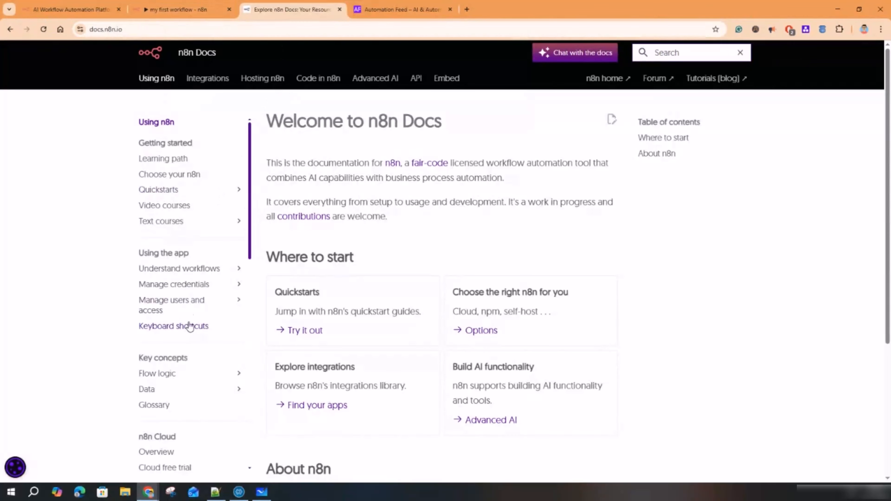
scroll(318, 258, "down", 4)
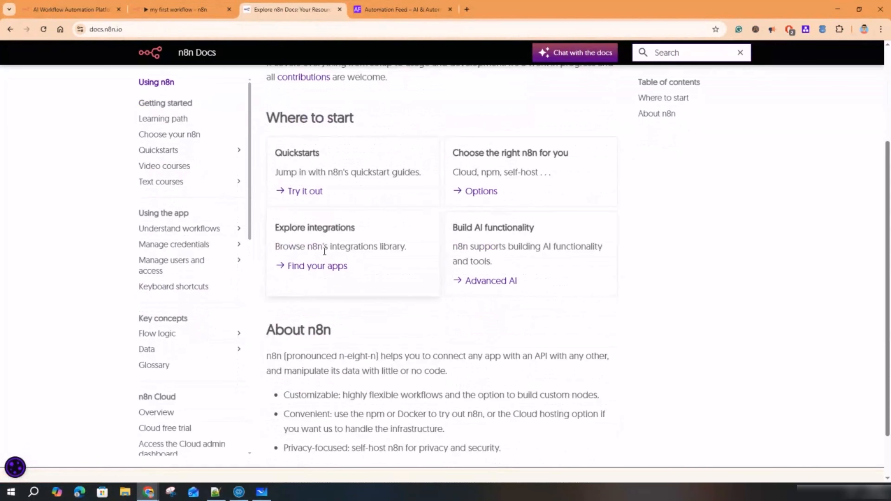
scroll(325, 252, "down", 2)
- Back in the workflow, open the manual trigger node's details and its Docs link
left_click(181, 9)
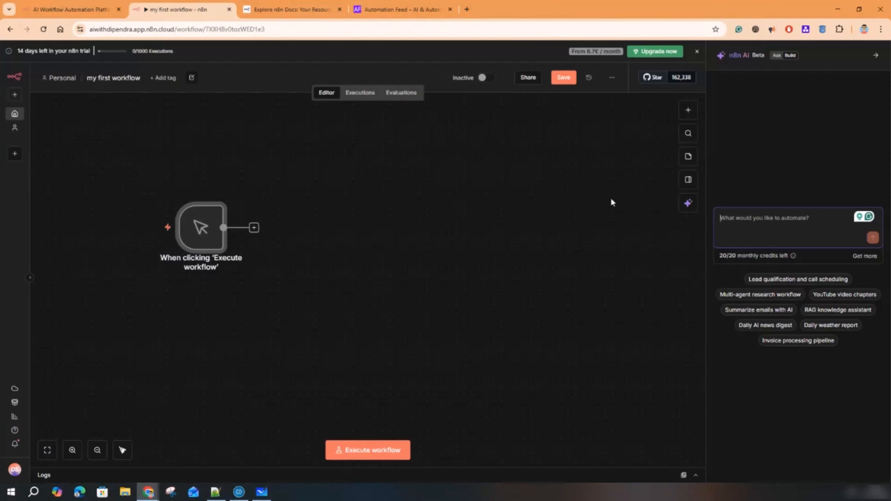
double_click(212, 222)
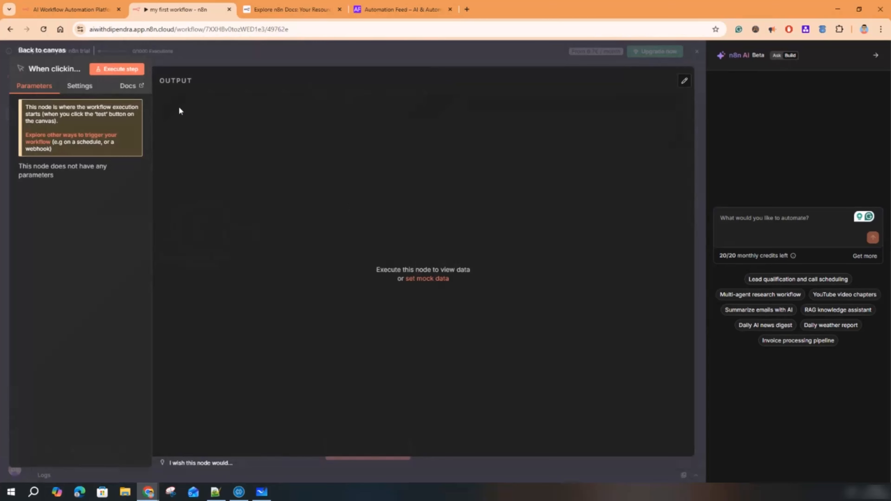
left_click(135, 91)
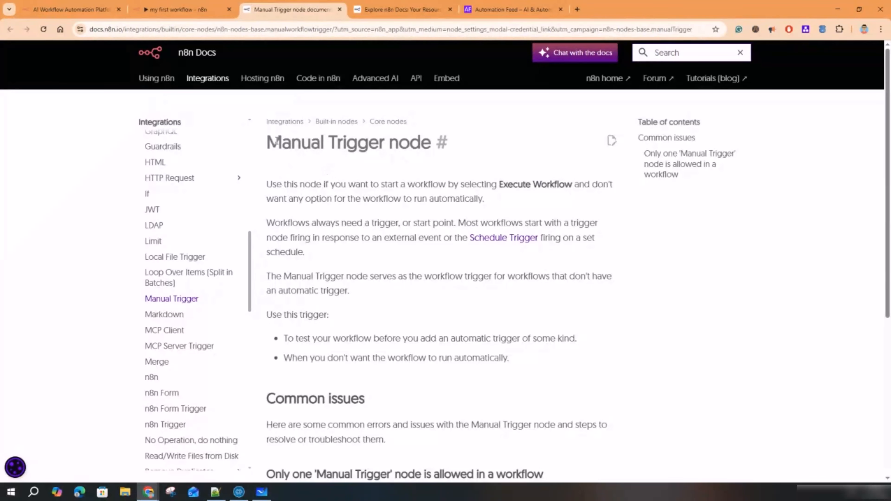
- Highlight the Manual Trigger heading and passages while reading down the docs page
left_click_drag(268, 142, 424, 145)
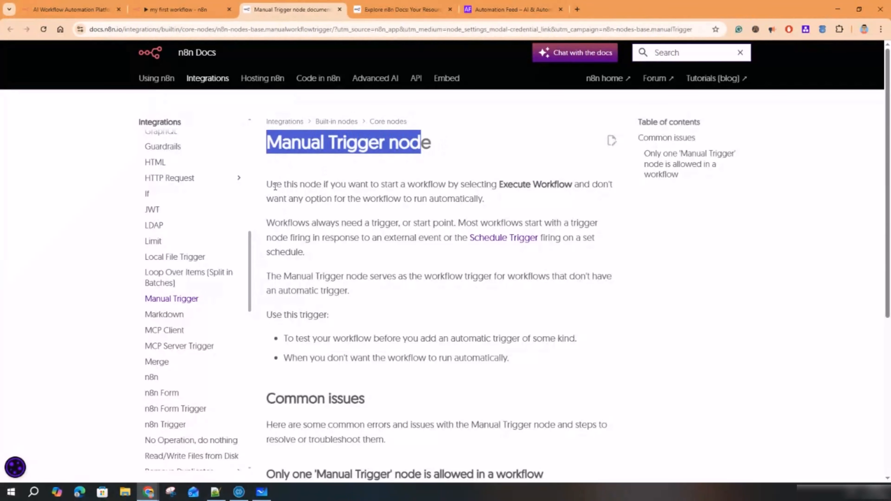
left_click_drag(267, 185, 346, 277)
scroll(346, 282, "down", 5)
left_click_drag(272, 239, 418, 264)
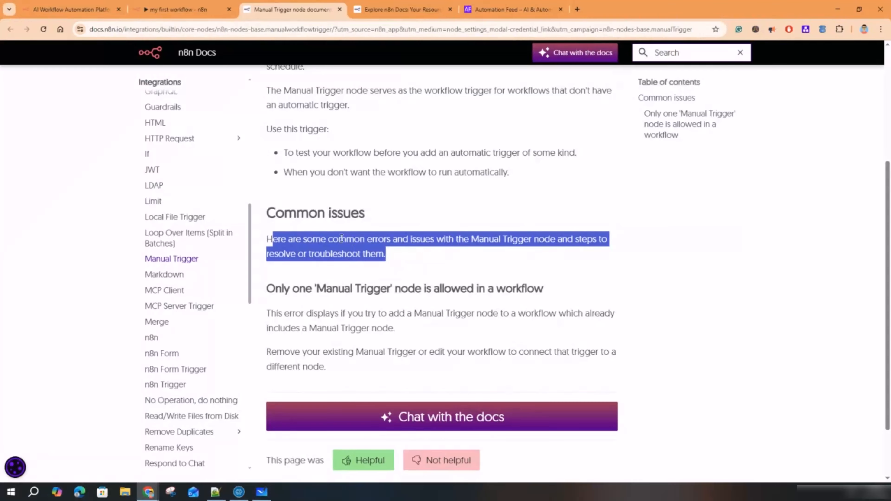
scroll(398, 255, "down", 2)
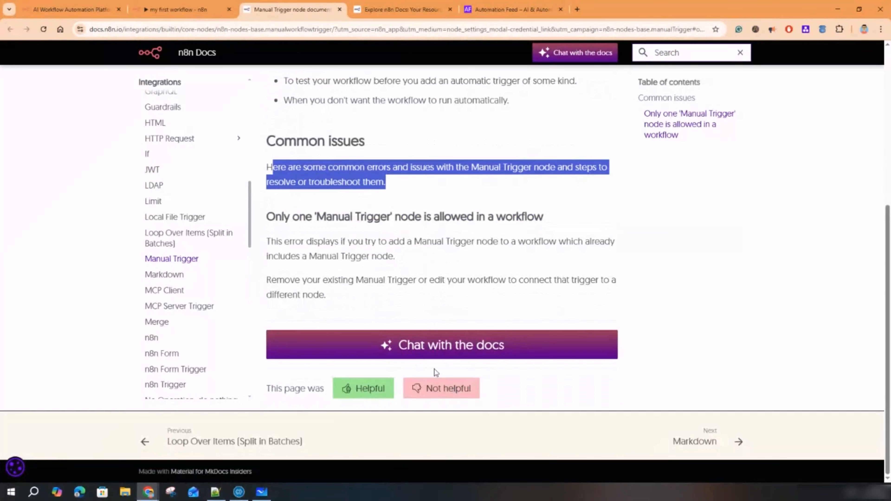
- Ask the n8n AI assistant 'how to use gmail node' from the workflow tab
left_click(185, 10)
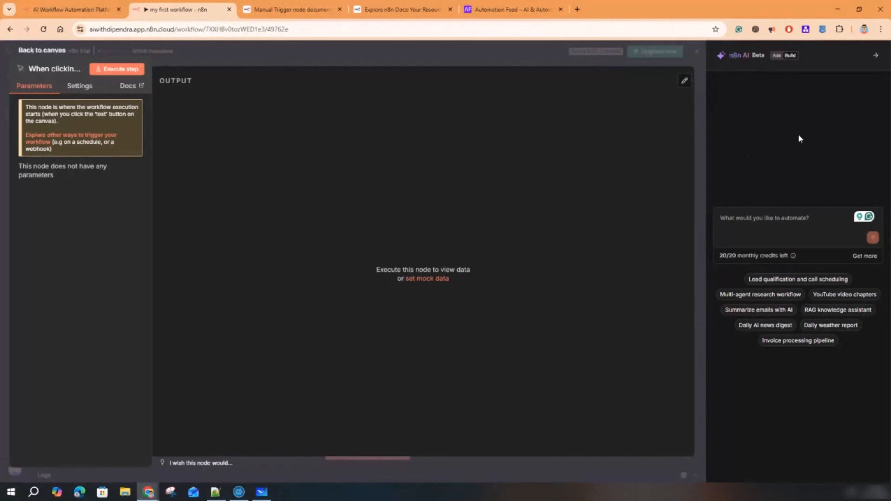
left_click(798, 219)
type("how")
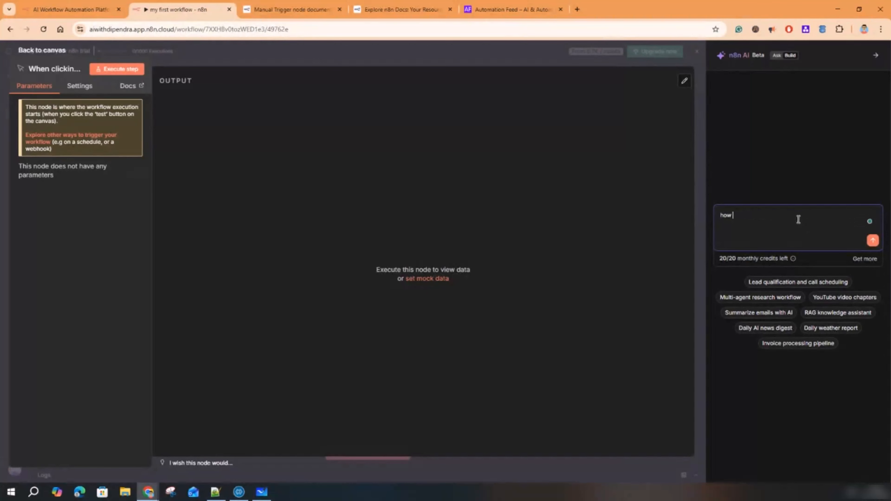
type(" to use ")
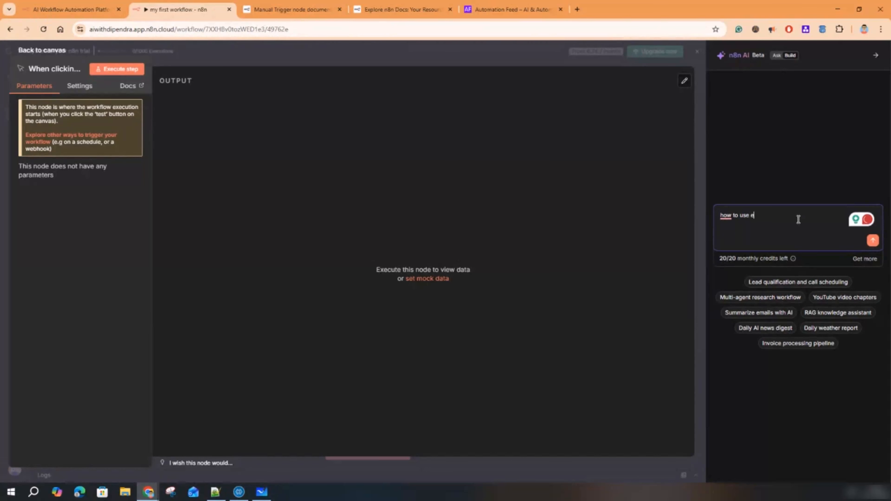
type("gmail node")
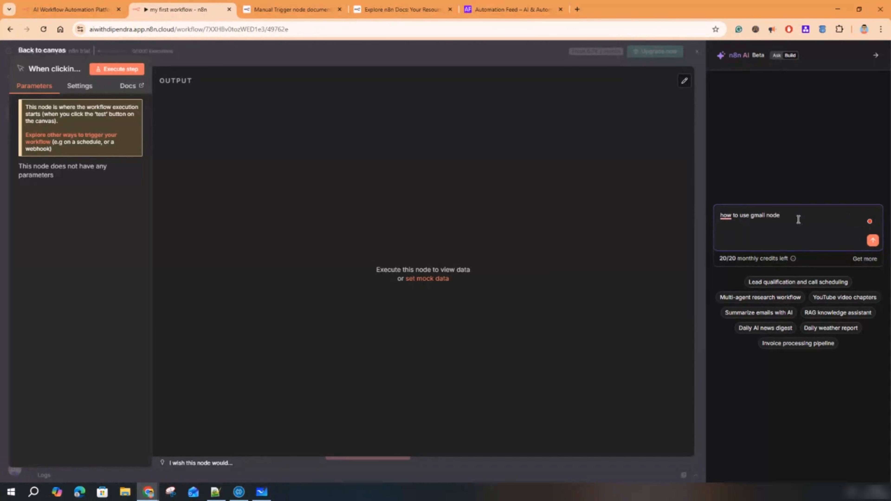
key("Return")
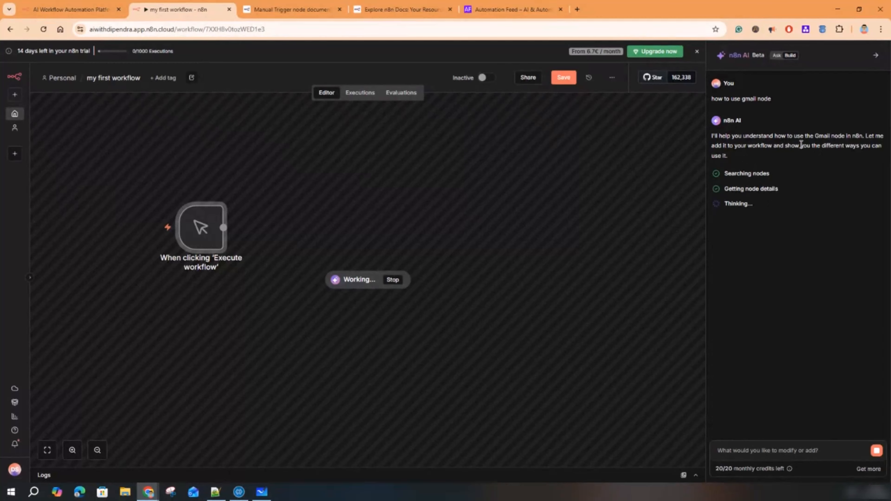
- Highlight the assistant's Gmail reply while it adds Send Email, Get Messages and Add Label nodes
left_click_drag(743, 137, 865, 145)
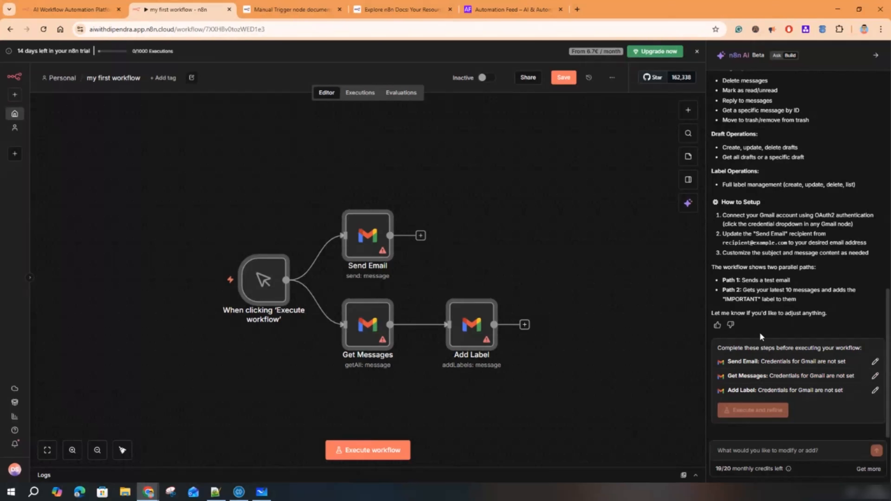
- Open the Send Email node's settings and list its available credentials
double_click(362, 229)
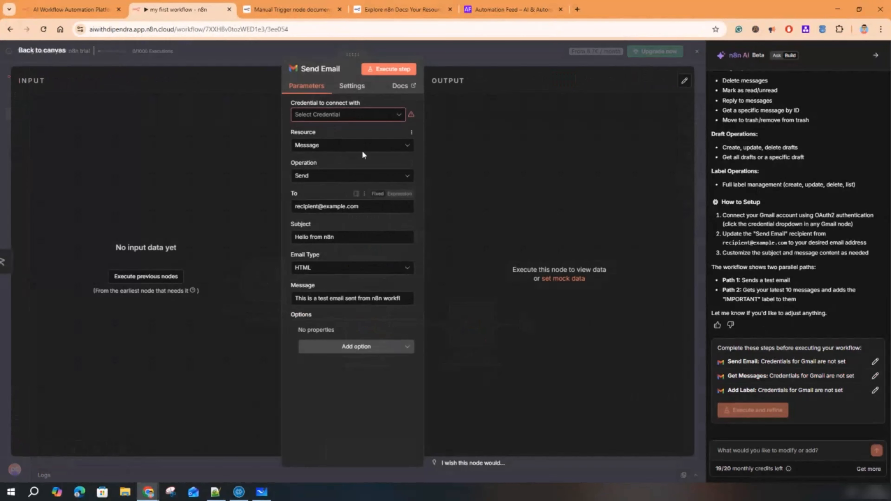
left_click(328, 122)
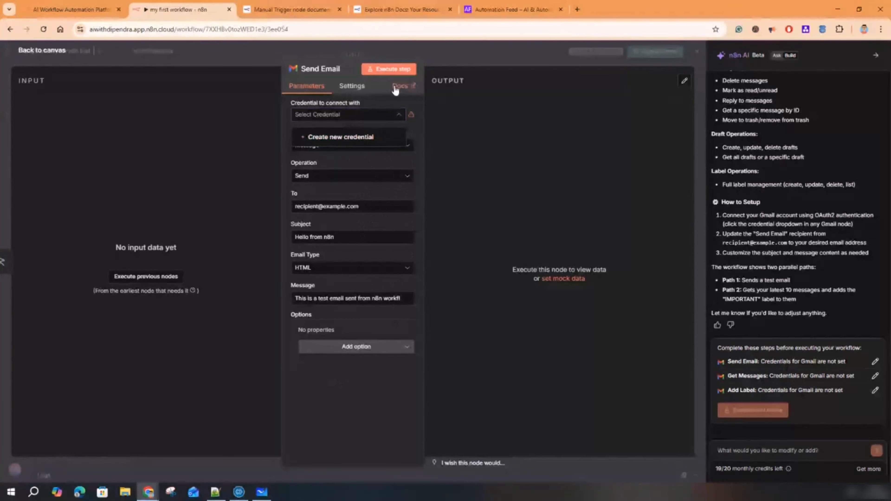
- Create a new Gmail credential, switching Connect using between OAuth2 and Service Account, ending on Service Account
left_click(356, 140)
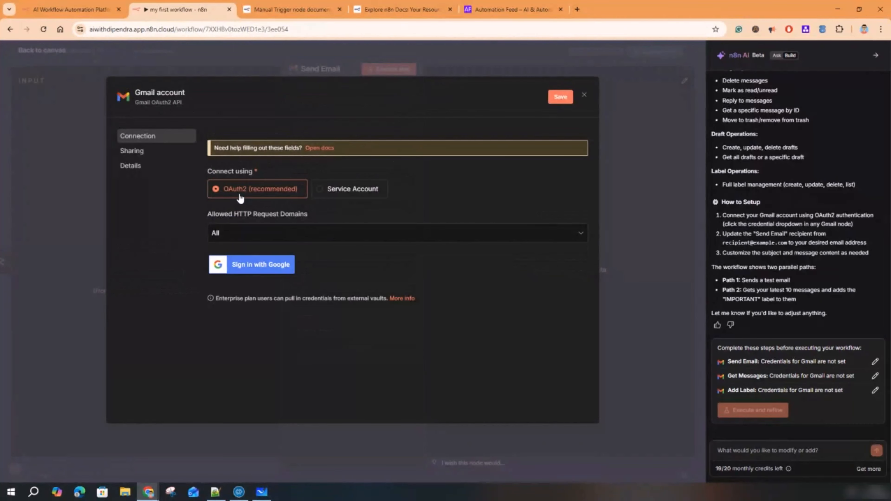
left_click(355, 198)
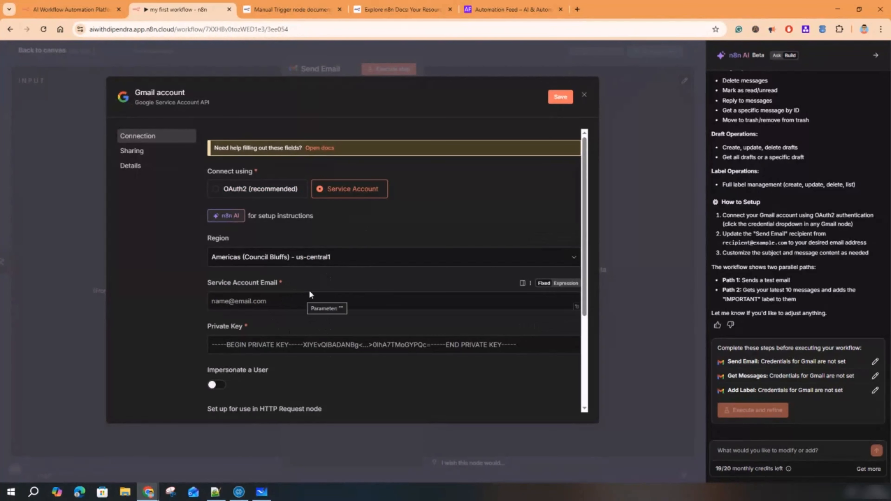
left_click(229, 190)
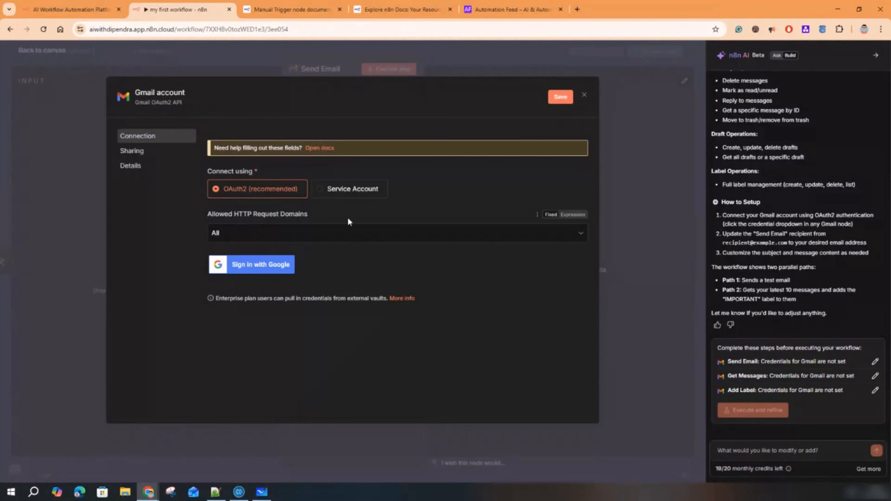
left_click(360, 192)
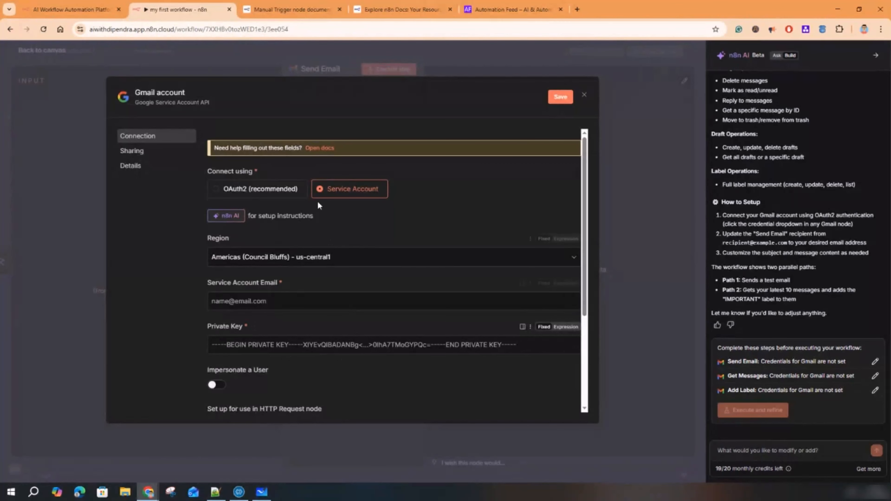
- Open and skim the Google Service Account setup docs, then return to the credential form
left_click(317, 149)
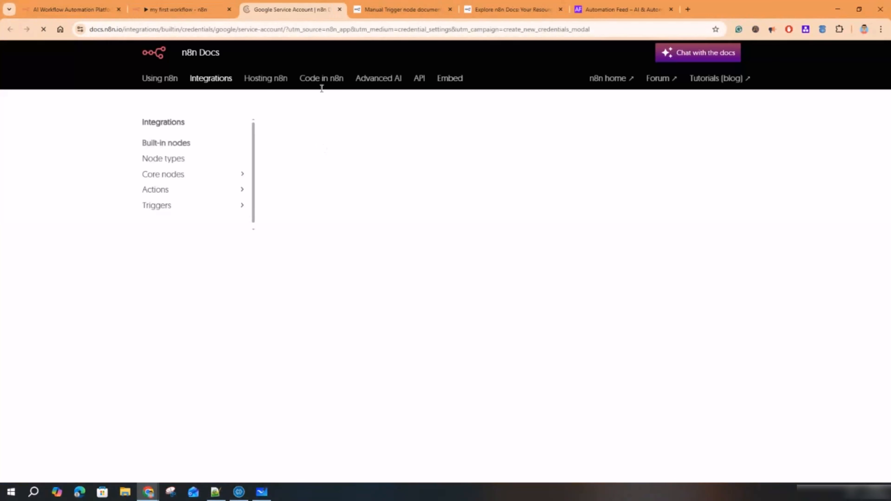
scroll(351, 288, "down", 4)
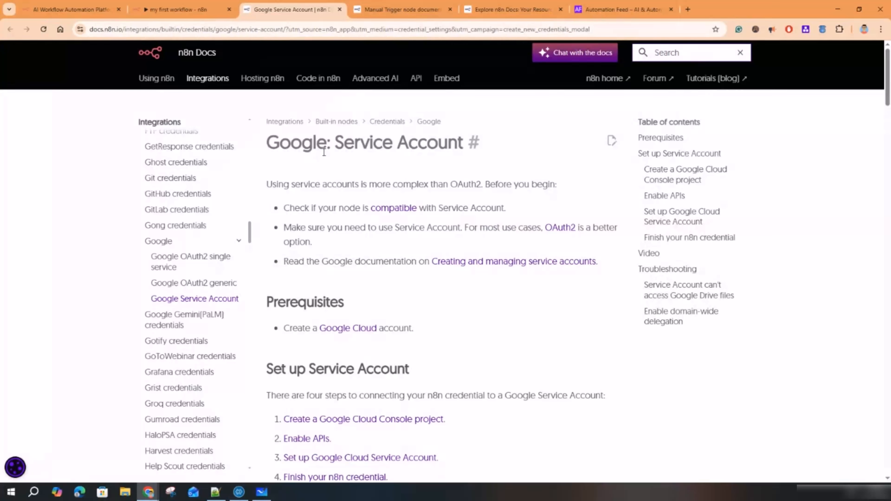
left_click(179, 10)
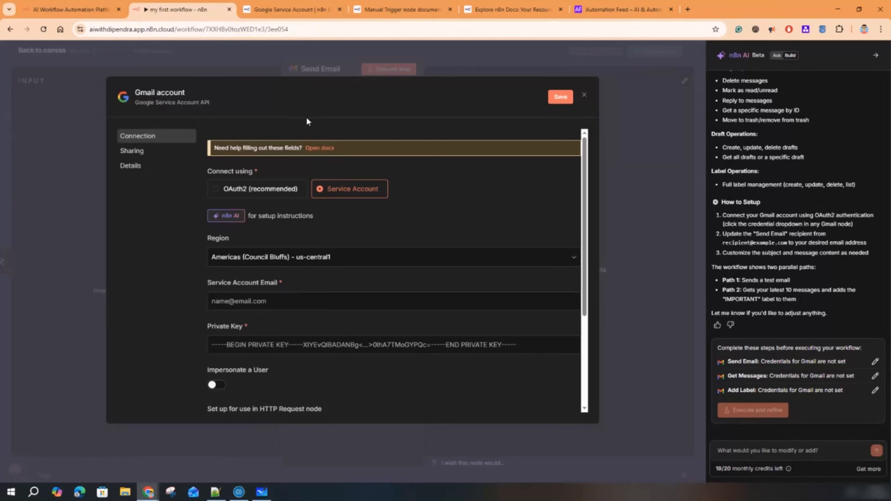
- Switch the credential to OAuth2 and sign in with Google, granting all requested Gmail permissions
left_click(269, 190)
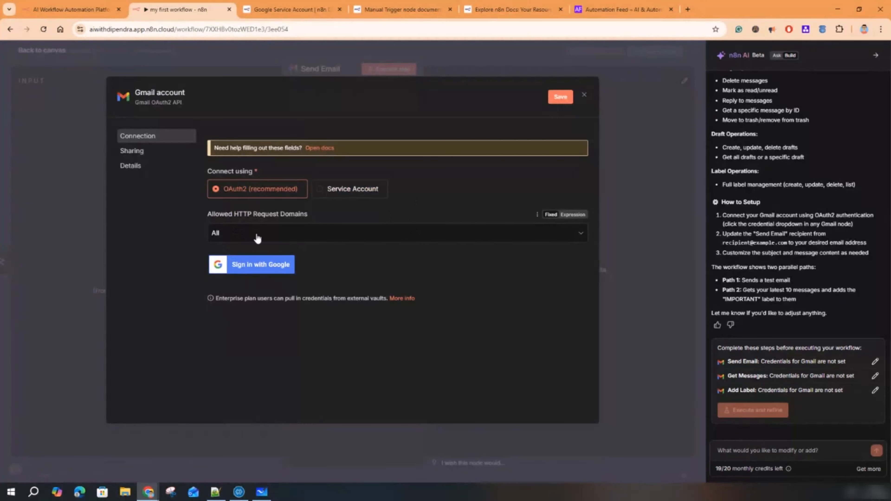
left_click(264, 270)
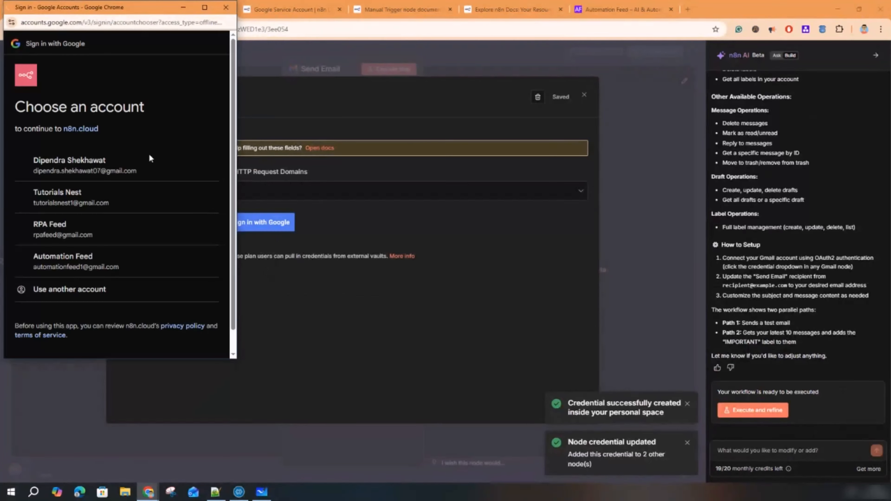
left_click(58, 294)
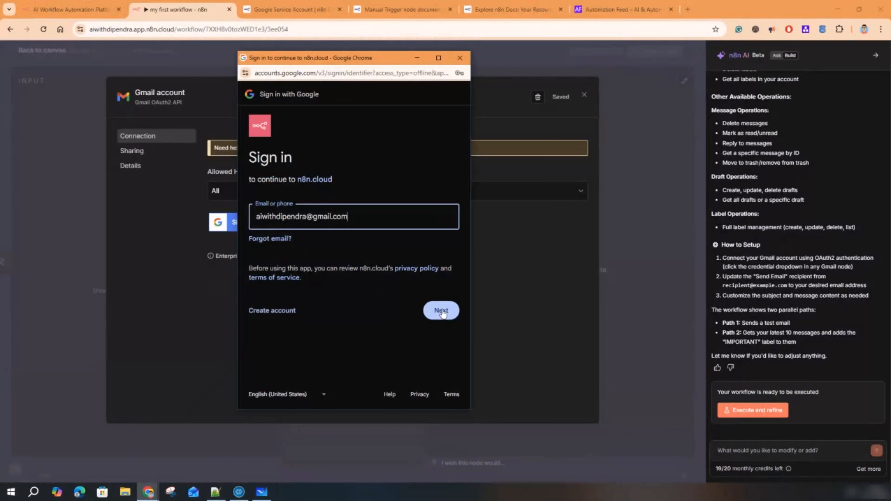
left_click(441, 307)
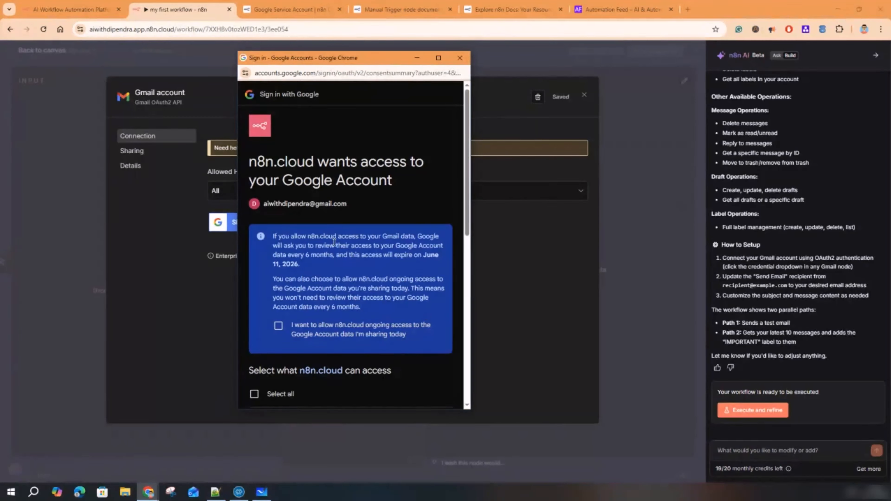
scroll(424, 312, "down", 3)
scroll(289, 304, "down", 3)
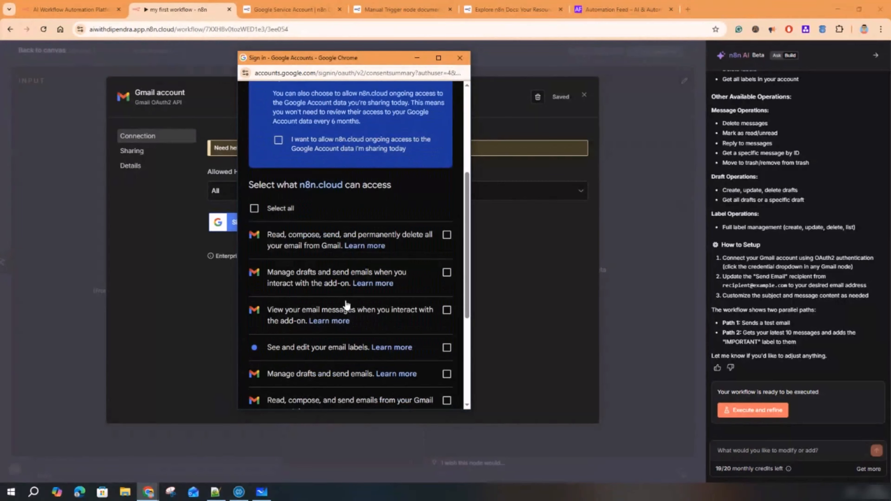
scroll(301, 305, "down", 1)
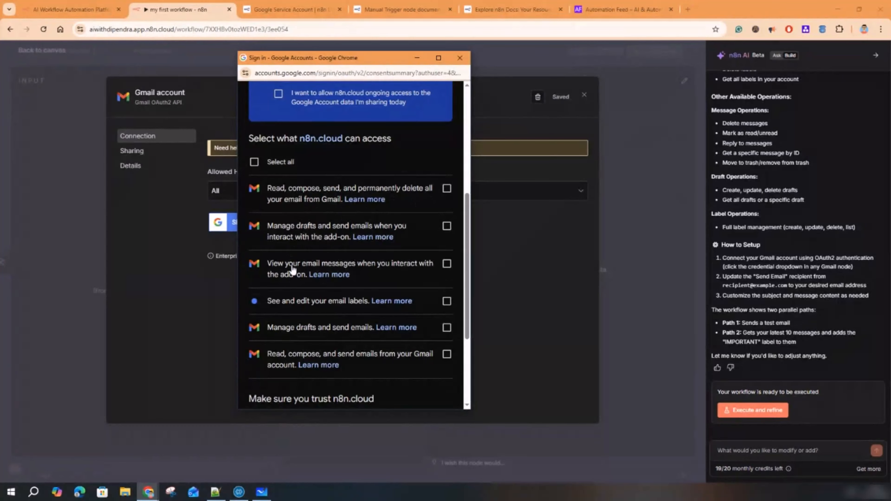
scroll(330, 365, "down", 4)
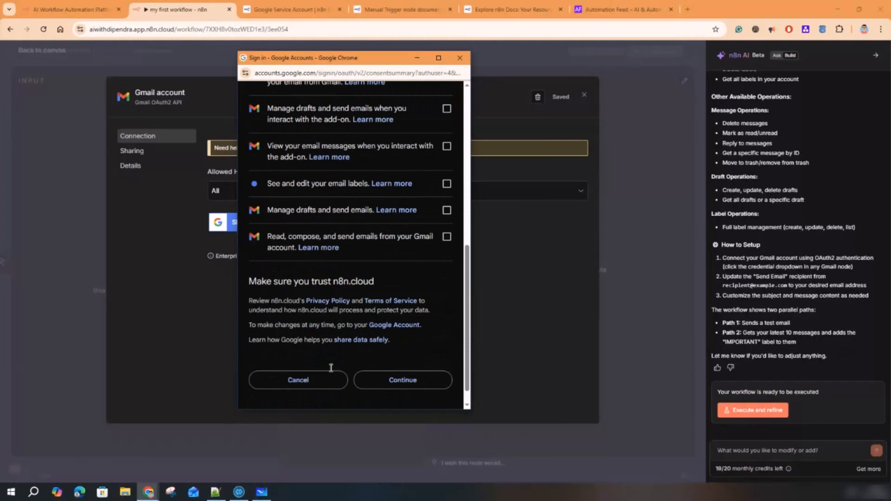
scroll(336, 339, "up", 3)
scroll(326, 298, "up", 3)
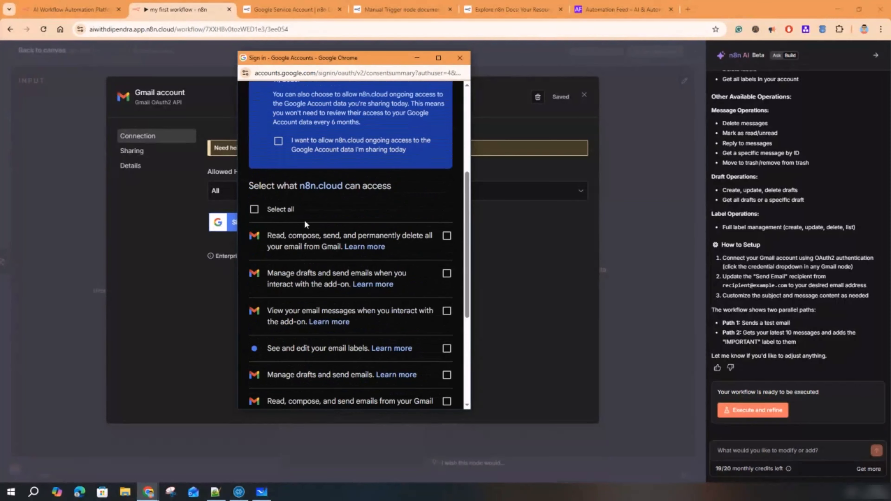
left_click(254, 210)
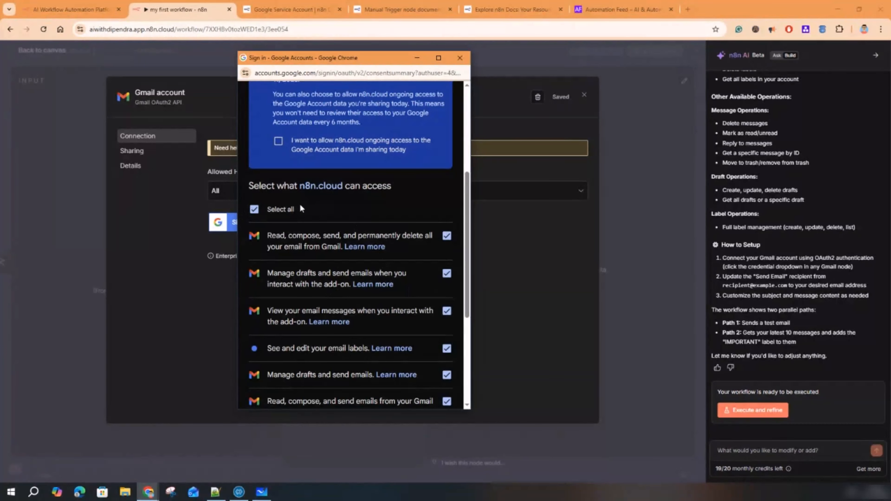
- Check the signed-in Google account and close the connection-successful window
scroll(301, 208, "up", 3)
left_click_drag(269, 112, 351, 113)
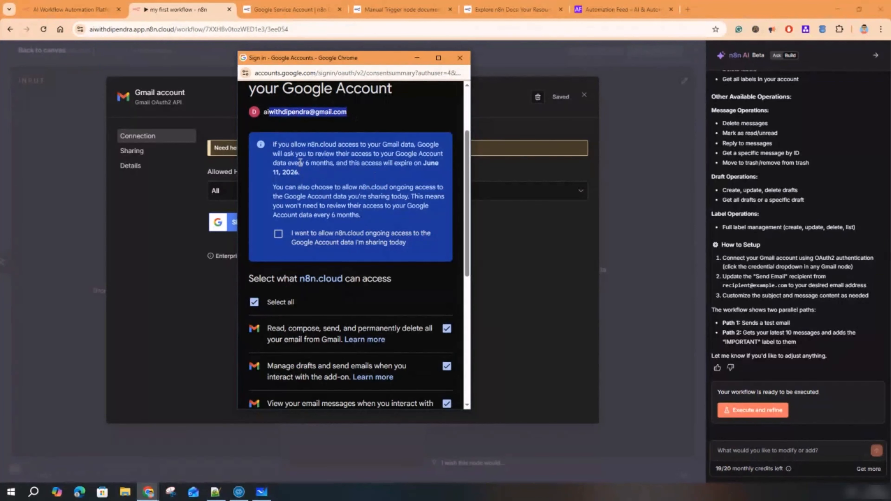
scroll(353, 293, "down", 8)
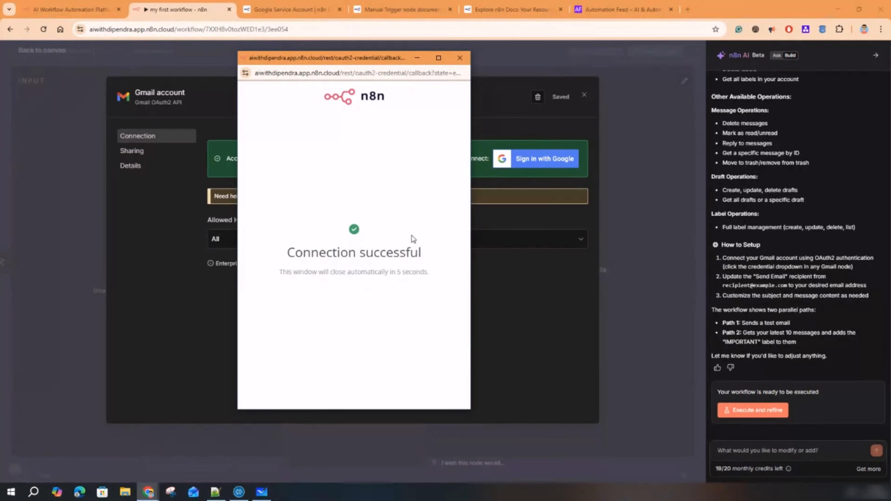
left_click(460, 58)
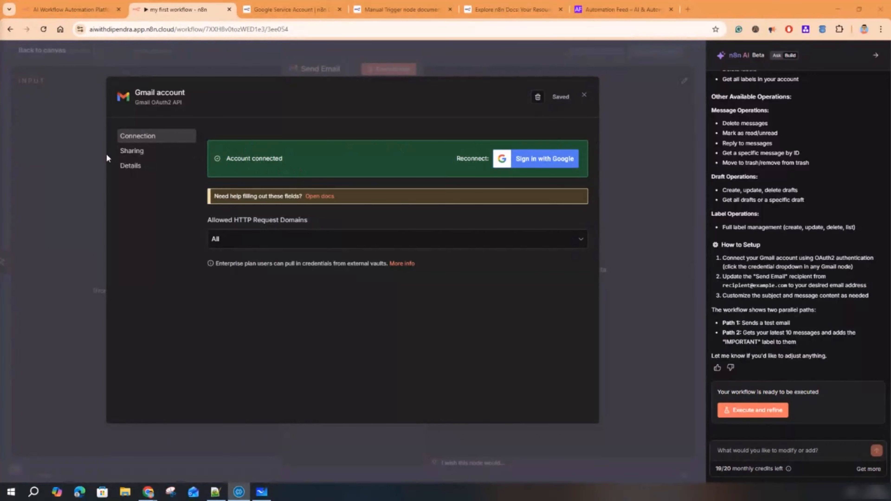
- Review the credential's Sharing and Details tabs, dismiss the congratulations message, and close the dialog
left_click(130, 151)
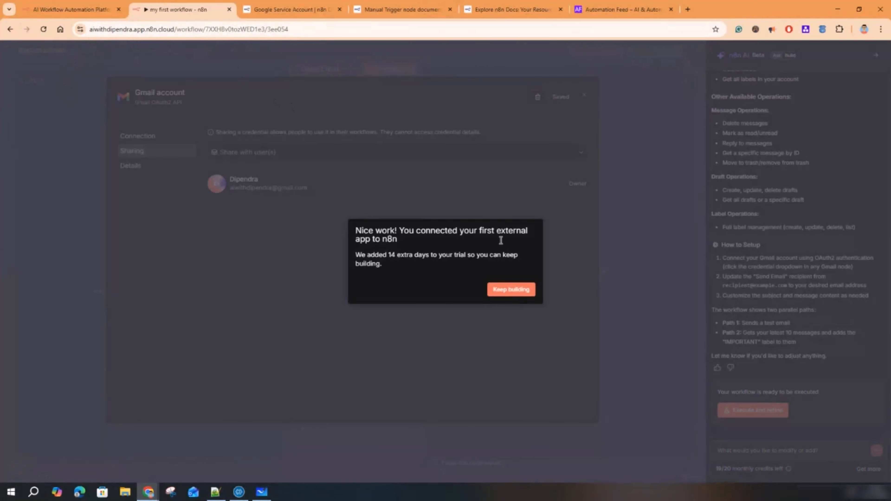
left_click(515, 291)
left_click(137, 174)
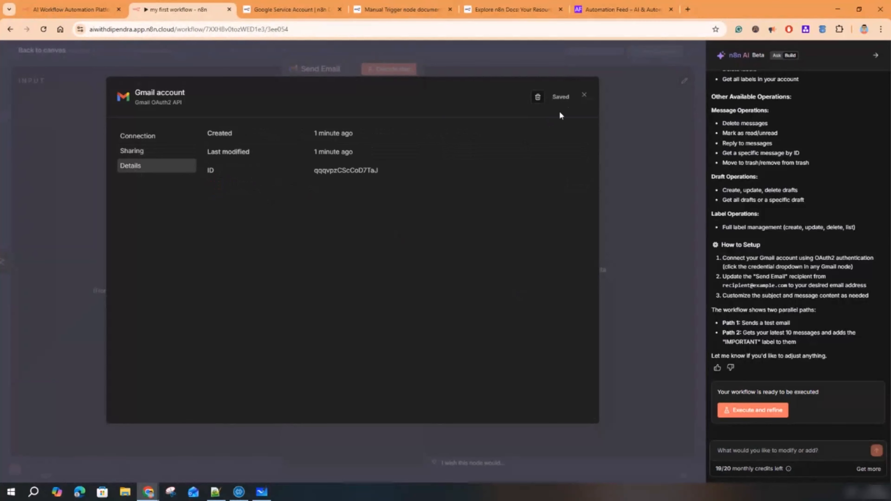
left_click(584, 97)
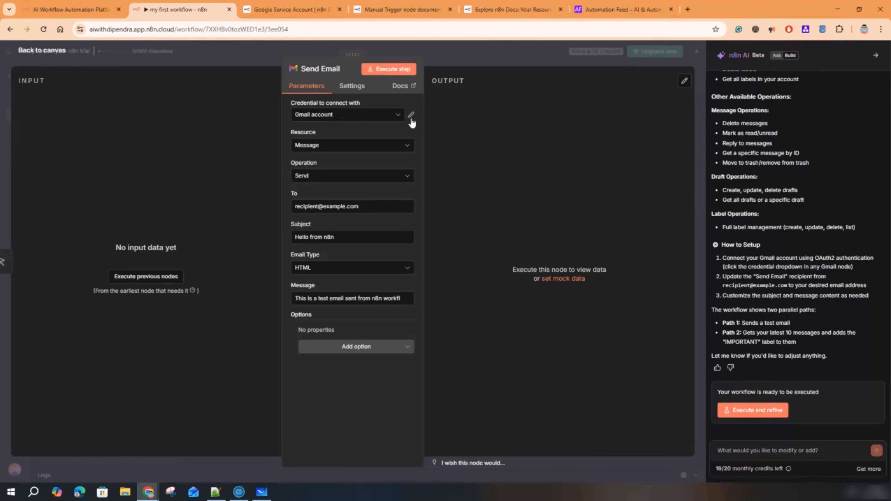
- Confirm the Send Email node keeps the Gmail account credential and the Message resource
left_click(396, 119)
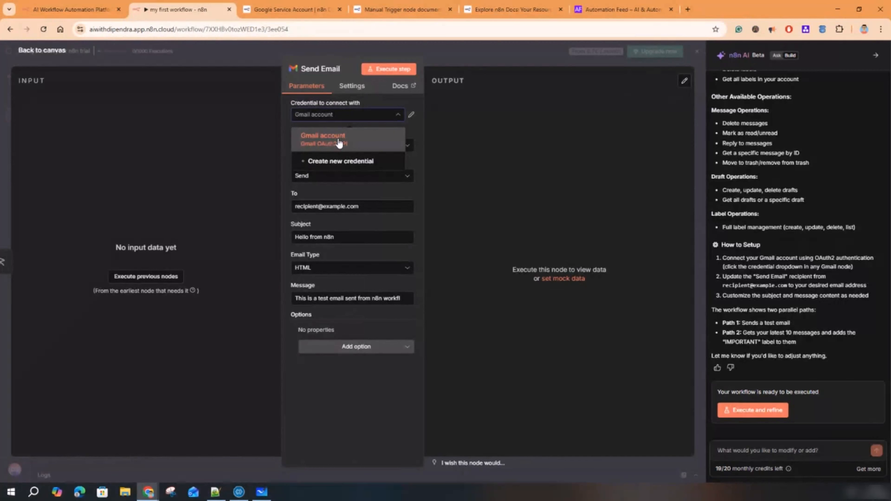
left_click(419, 164)
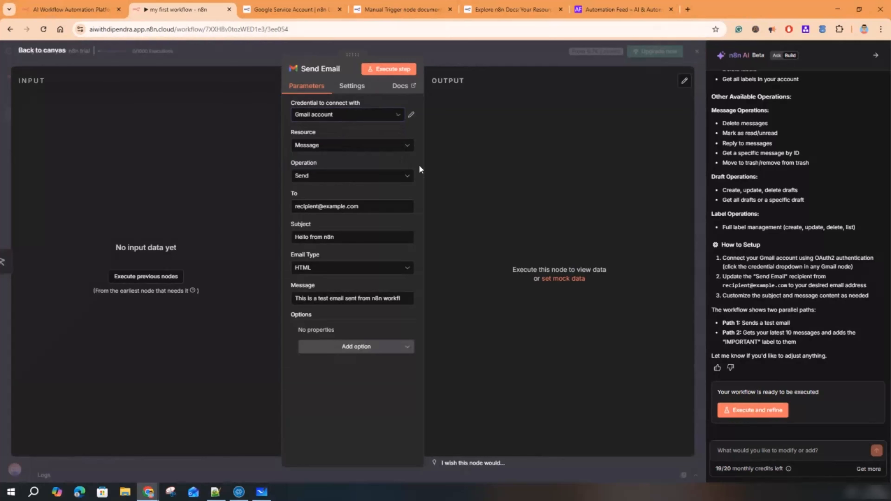
left_click(353, 152)
left_click(350, 151)
left_click(366, 207)
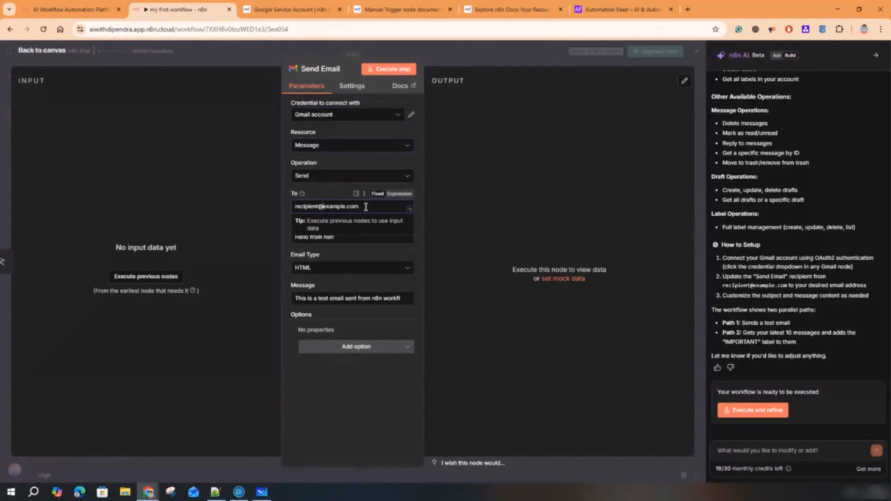
left_click_drag(365, 207, 292, 207)
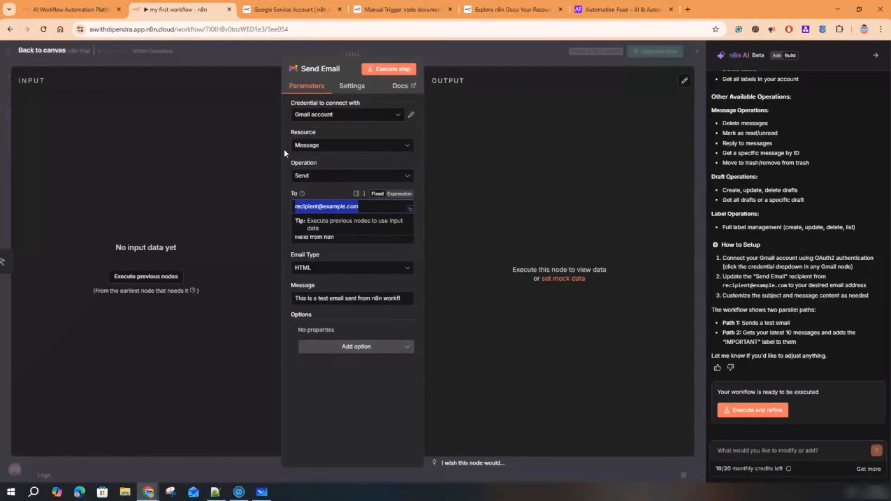
key("ctrl+v")
left_click(455, 211)
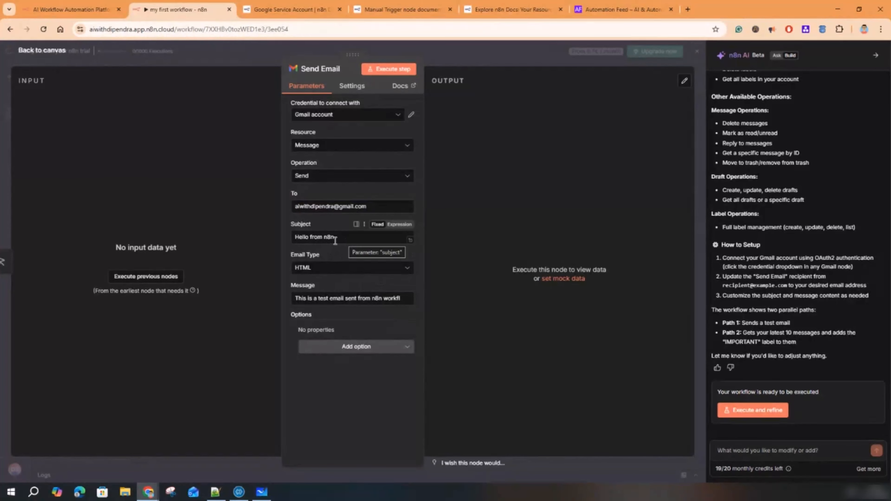
left_click(323, 269)
- Set the Email Type to Text
left_click(319, 294)
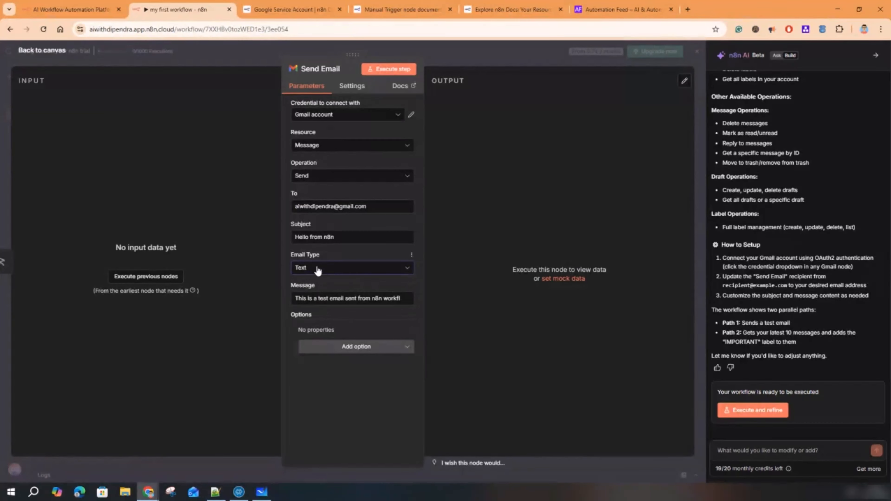
left_click(317, 270)
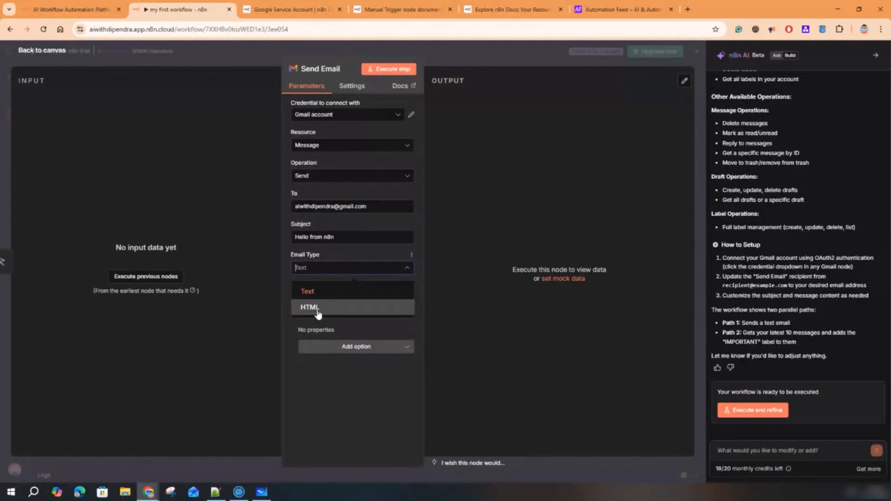
left_click(315, 309)
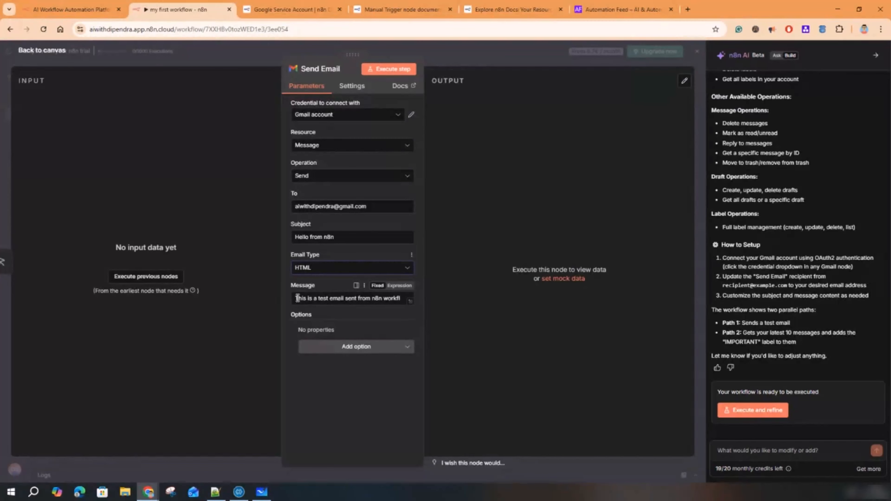
left_click_drag(297, 298, 401, 301)
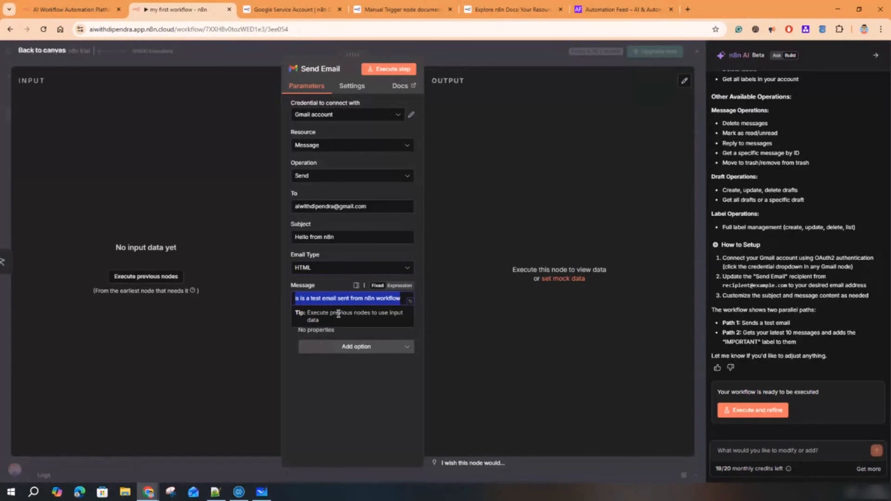
left_click(336, 271)
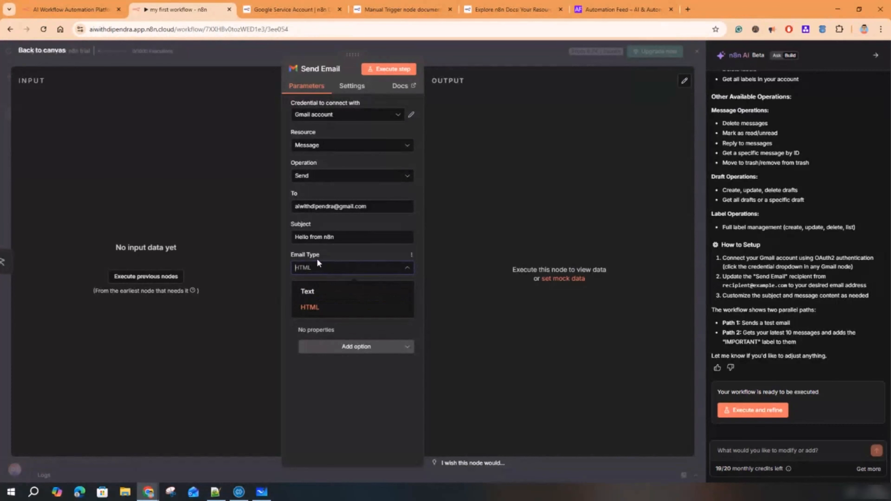
left_click(327, 295)
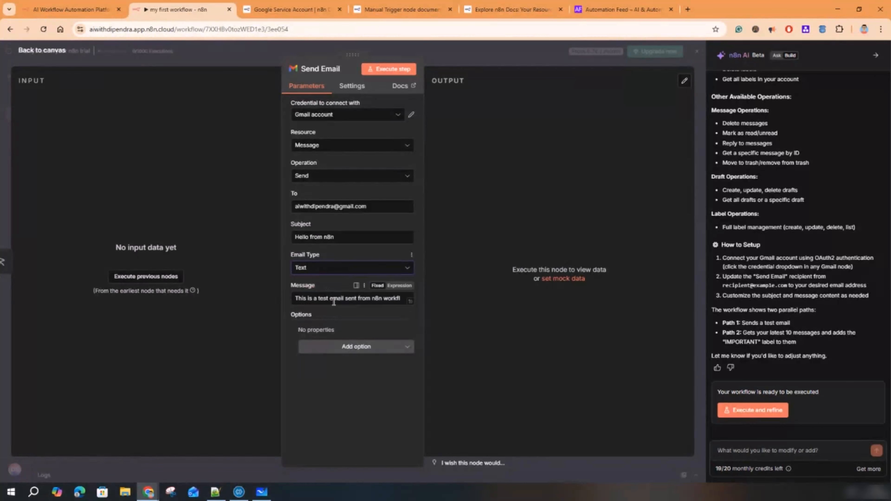
- Clean up the message so it ends with 'sent from the n8n workflow.'
left_click_drag(305, 298, 395, 298)
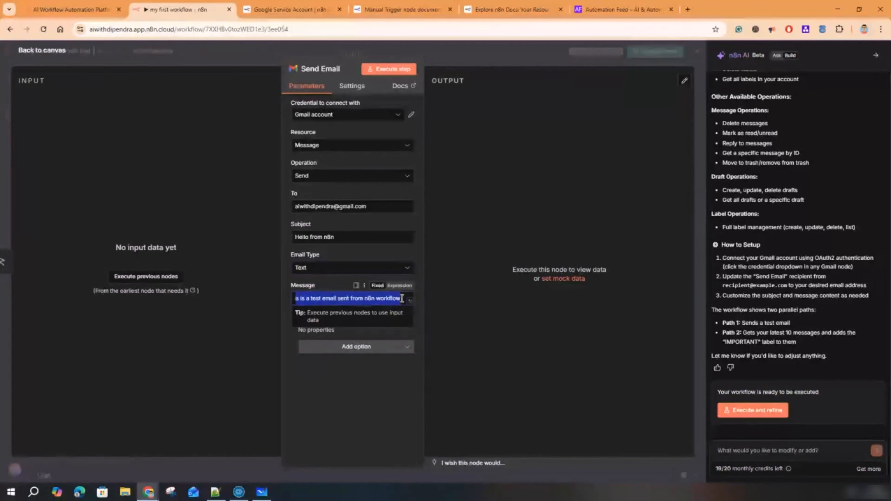
left_click(338, 298)
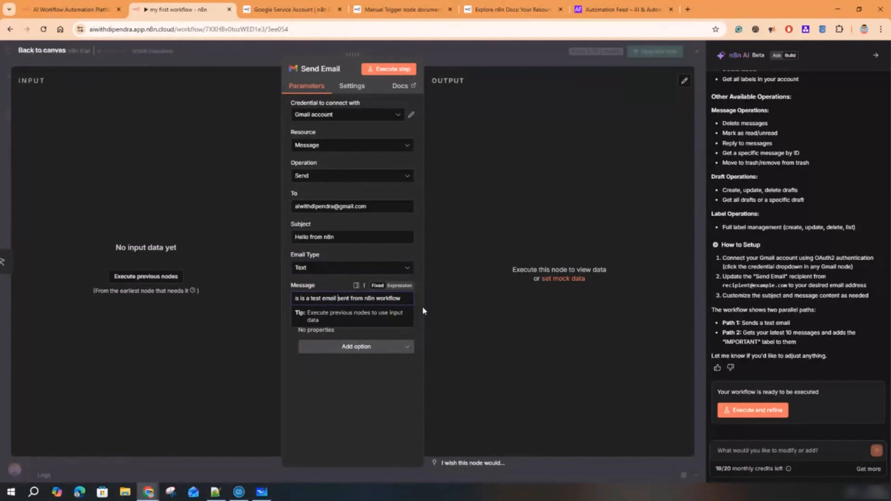
left_click(403, 298)
type(".fdfdfdfdfdfdf")
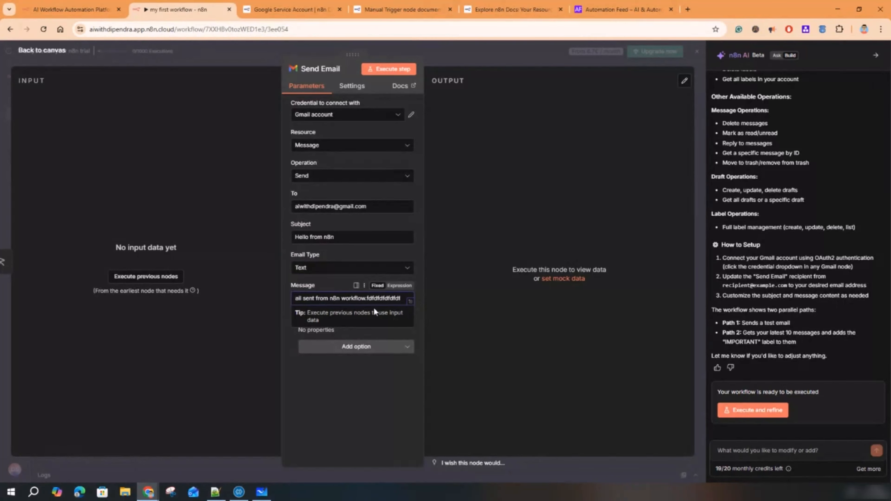
left_click_drag(298, 296, 411, 304)
left_click(375, 302)
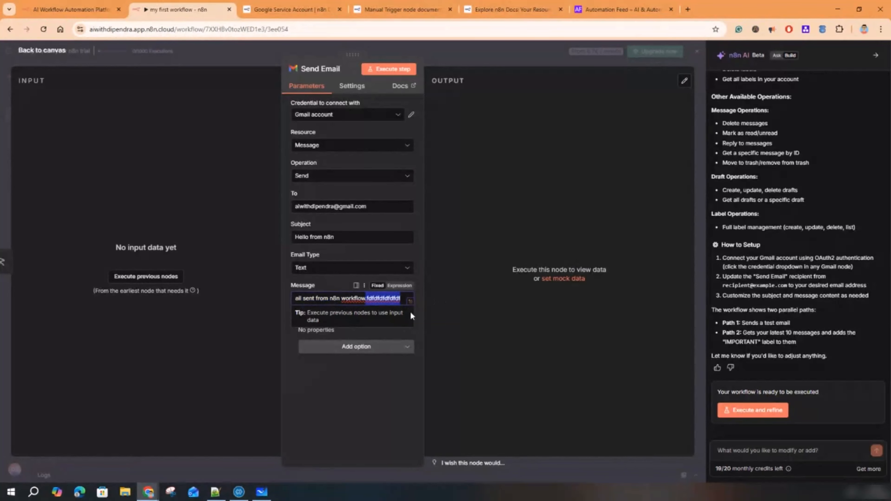
key("BackSpace")
type(".")
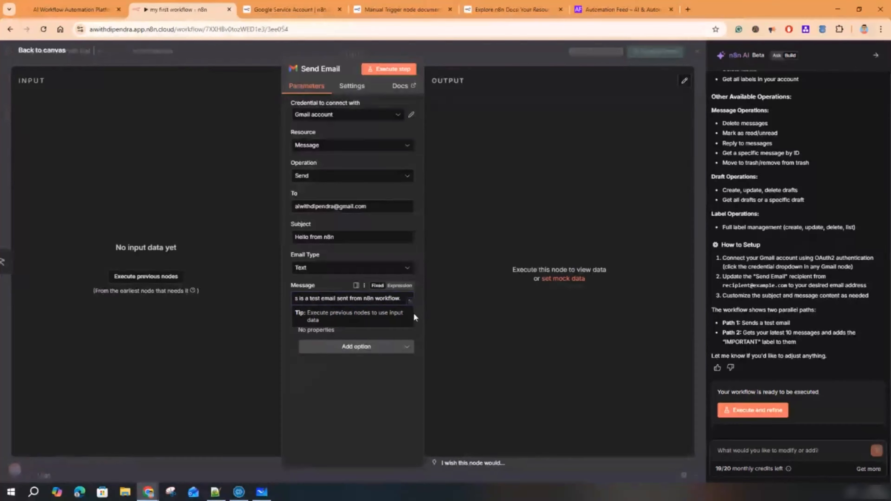
- Append 'I am happy to try n8n.' to the message in the expanded editor
left_click(410, 301)
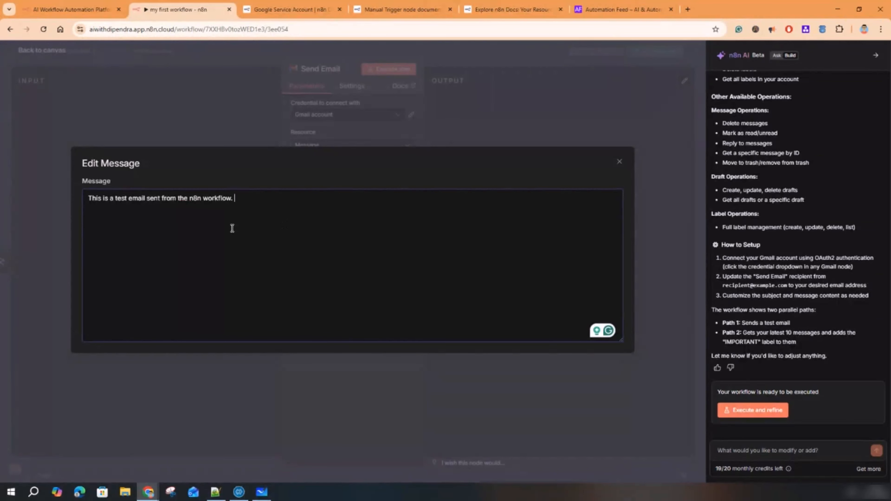
type("I am happy to try n8n")
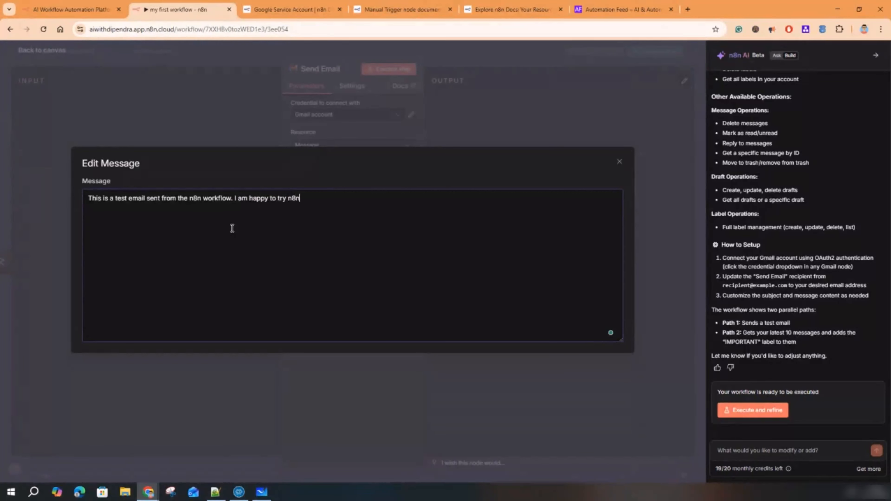
type(".")
left_click(619, 162)
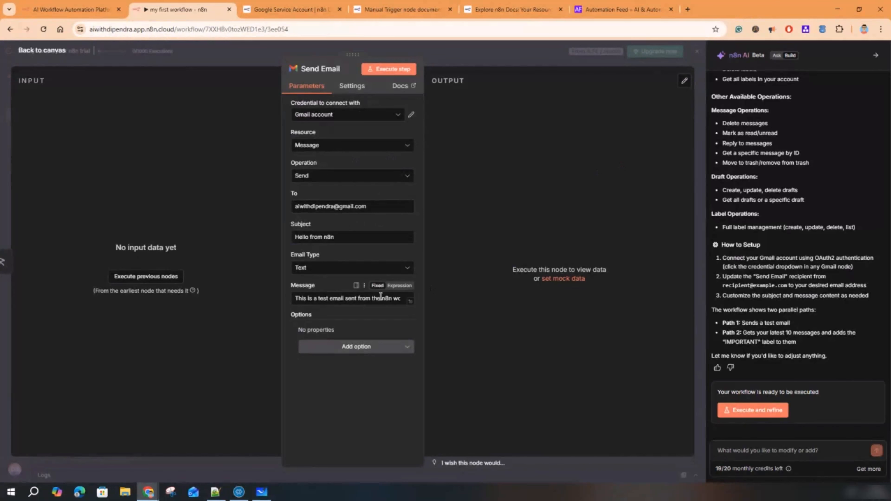
left_click_drag(325, 298, 420, 305)
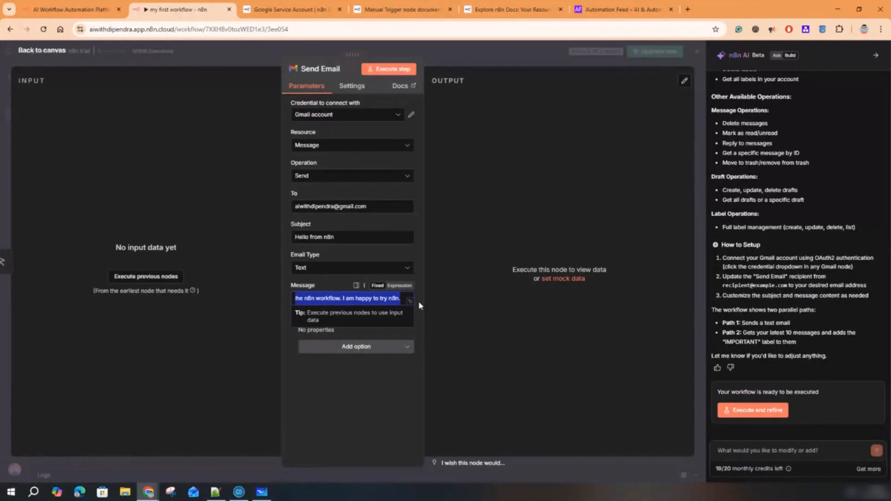
left_click(318, 301)
- Add the Append n8n Attribution option to Send Email and collapse the AI assistant panel
left_click(366, 368)
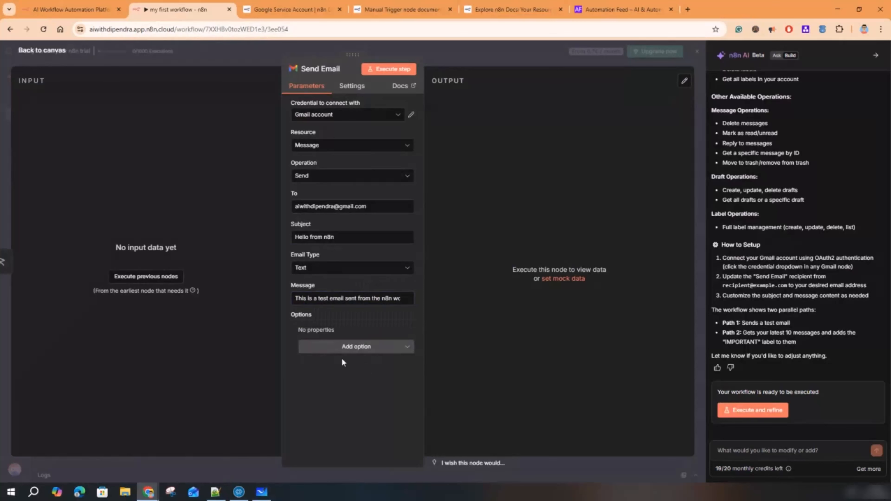
left_click(363, 347)
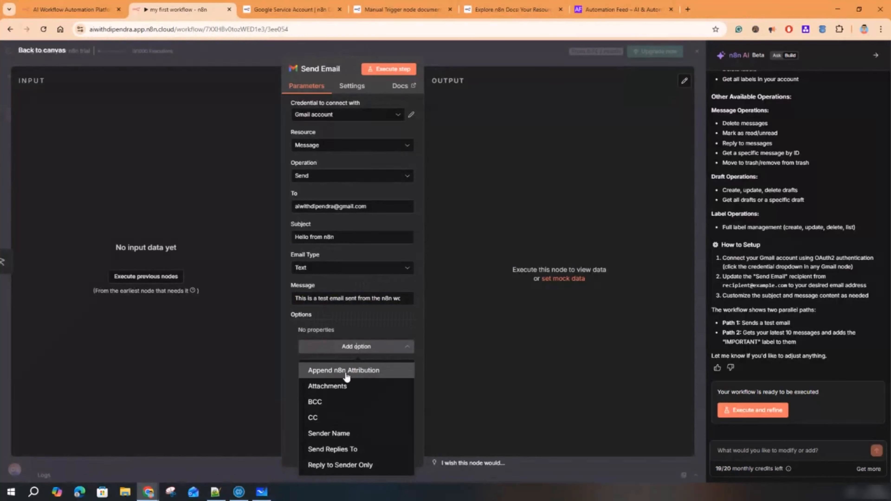
left_click(373, 373)
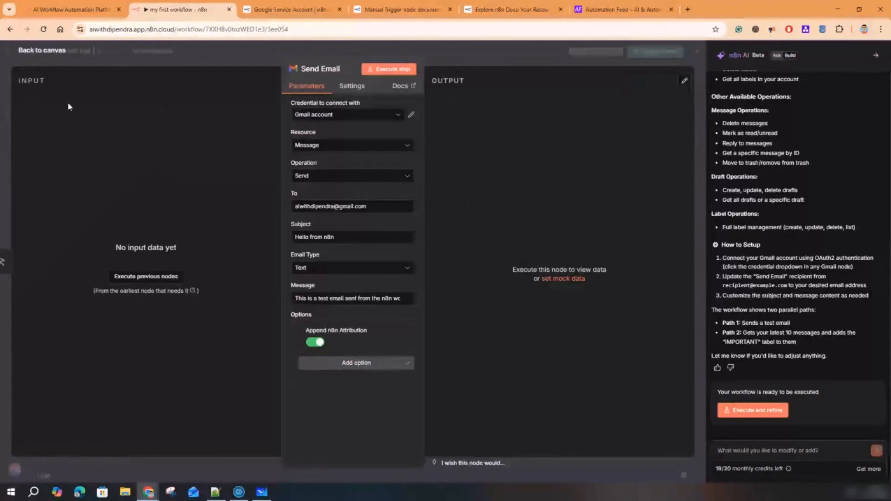
left_click(875, 54)
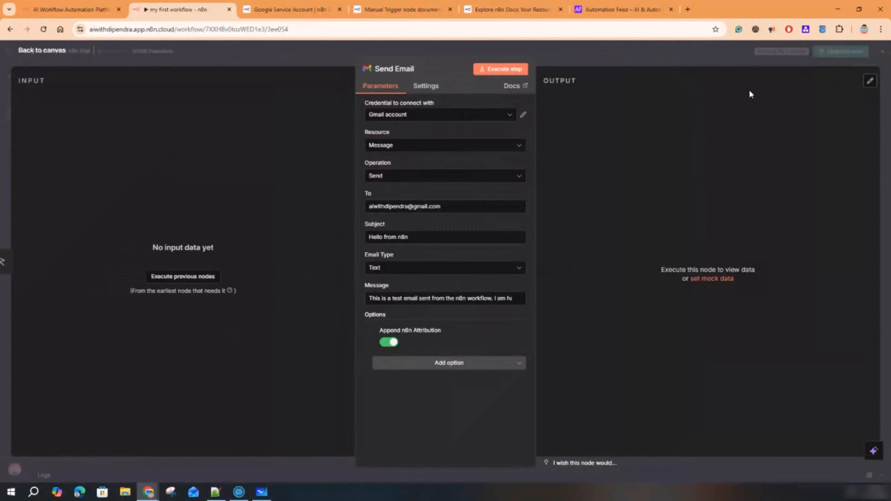
- Execute the Send Email step and inspect the sent message id and labels in the output
double_click(28, 80)
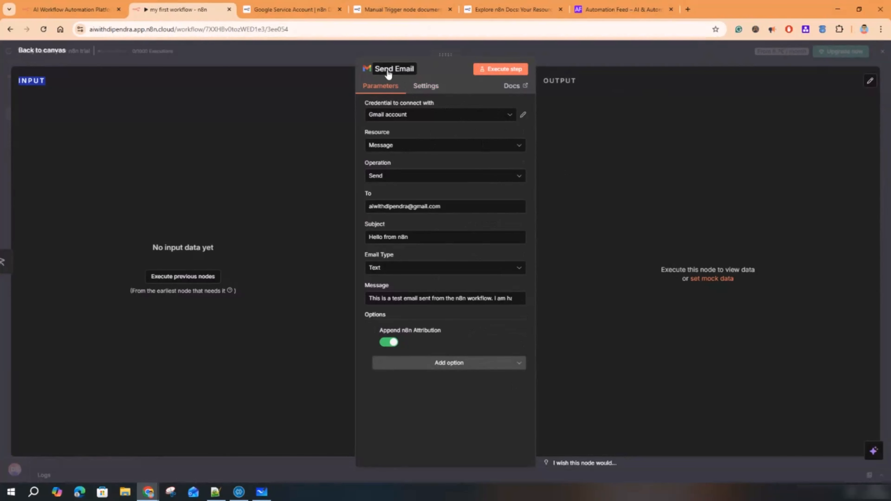
left_click(497, 70)
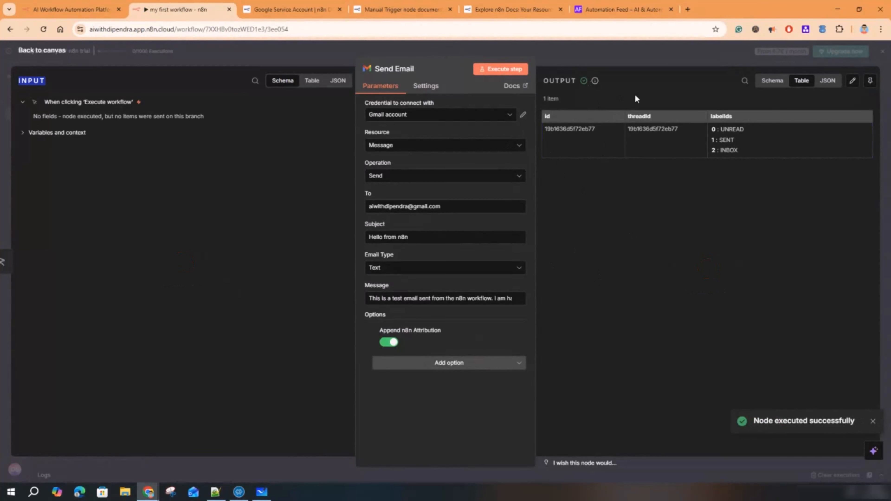
left_click_drag(554, 130, 675, 129)
mouse_move(736, 129)
left_mouse_down()
mouse_move(740, 149)
mouse_move(736, 140)
left_mouse_up()
left_click(745, 194)
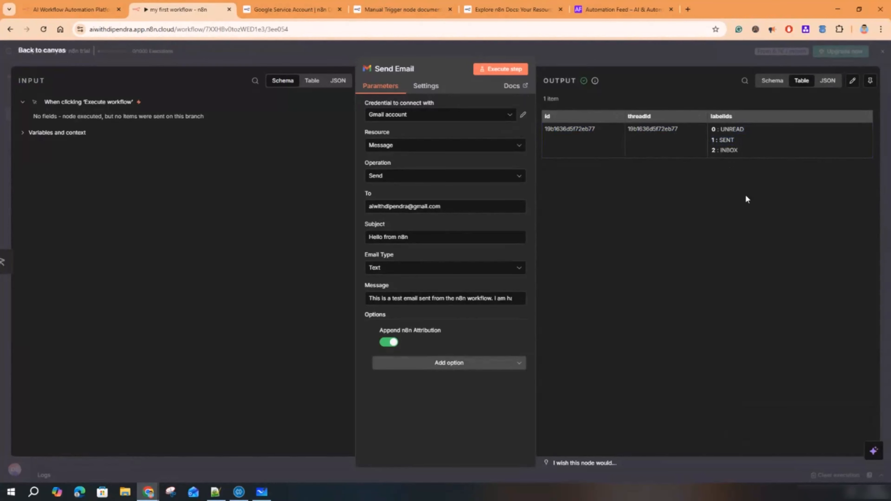
- Show the output as Schema then JSON, leave Edit Output unchanged, and bring Gmail forward
left_click(776, 84)
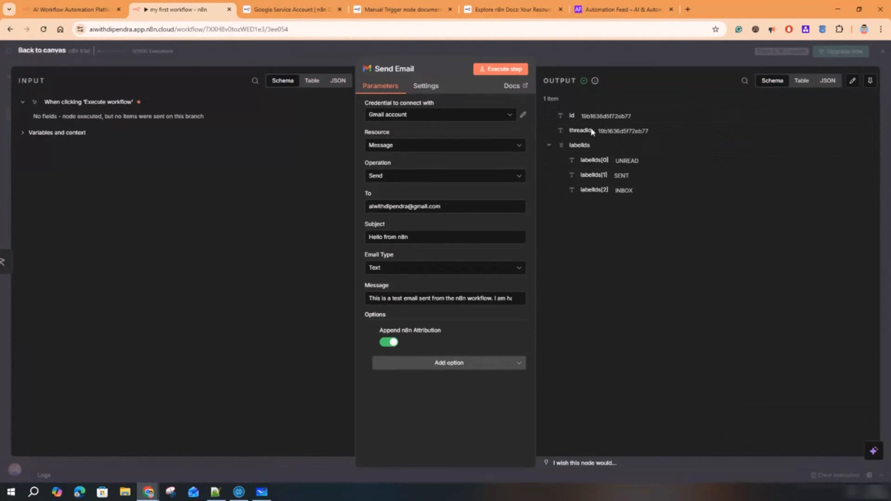
left_click(827, 81)
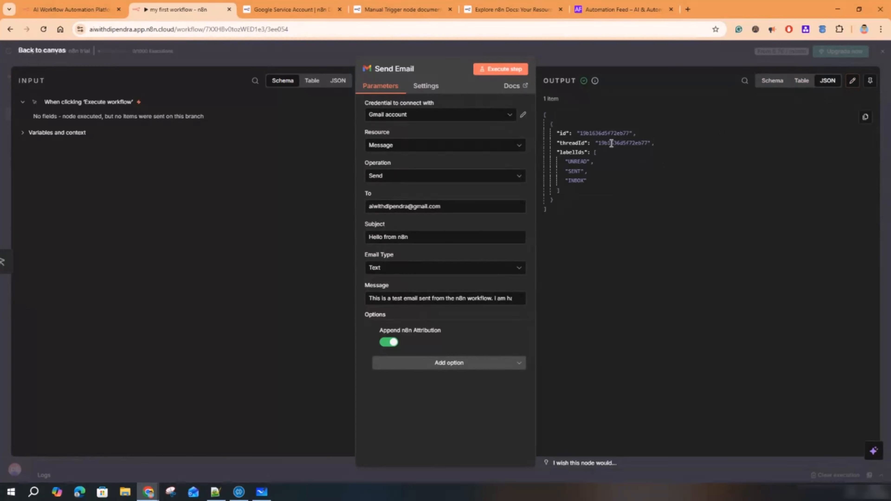
left_click(853, 80)
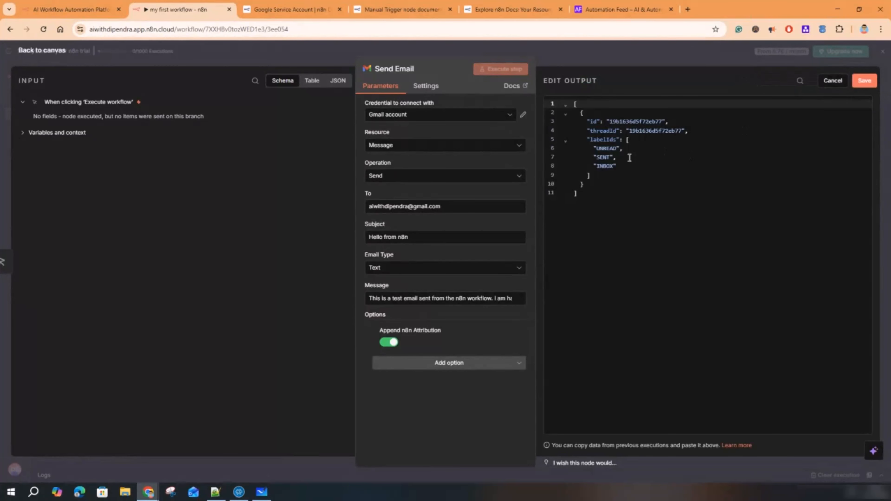
left_click(635, 167)
type("vvcc")
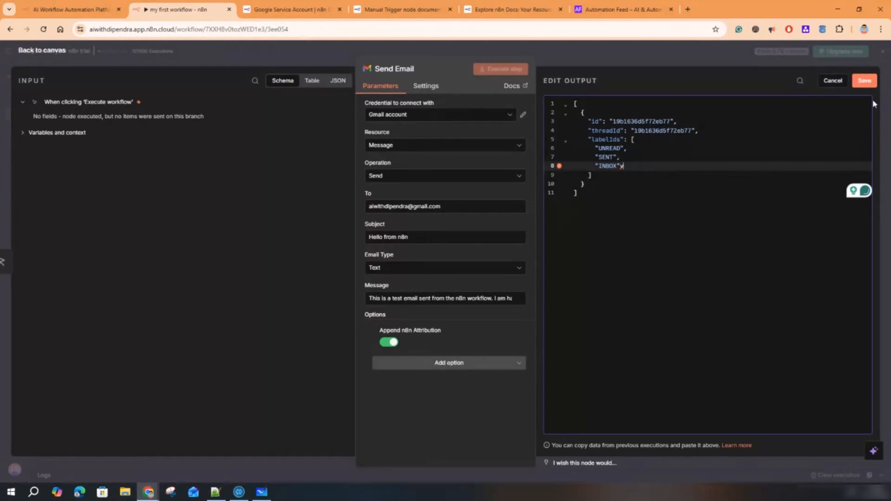
key("BackSpace")
left_click(832, 81)
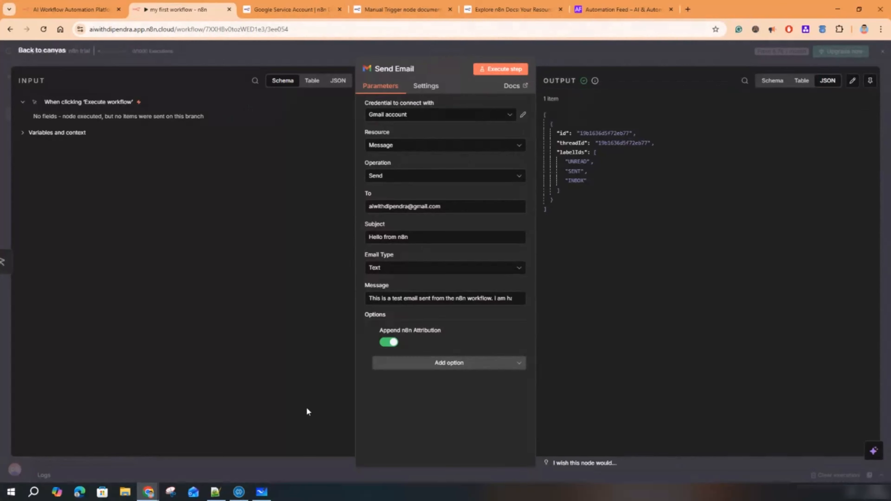
mouse_move(148, 492)
left_click(262, 453)
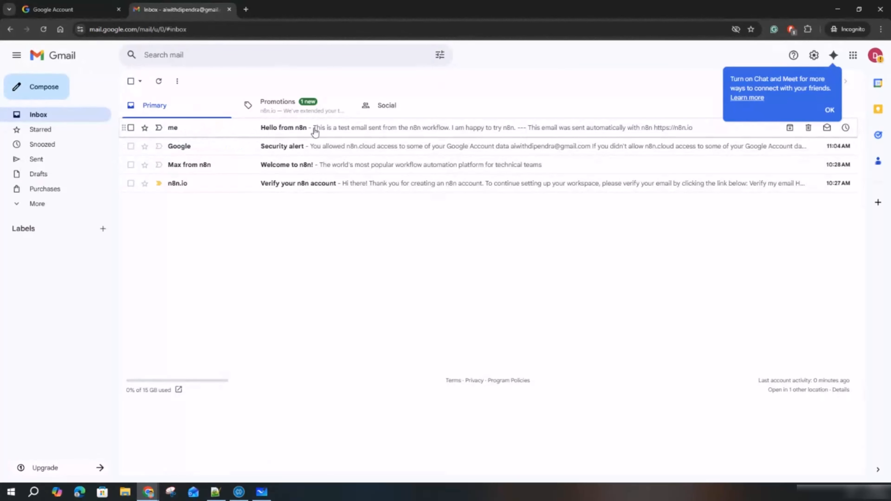
- Open the 'Hello from n8n' email and examine its body and the n8n attribution footer
left_click(345, 130)
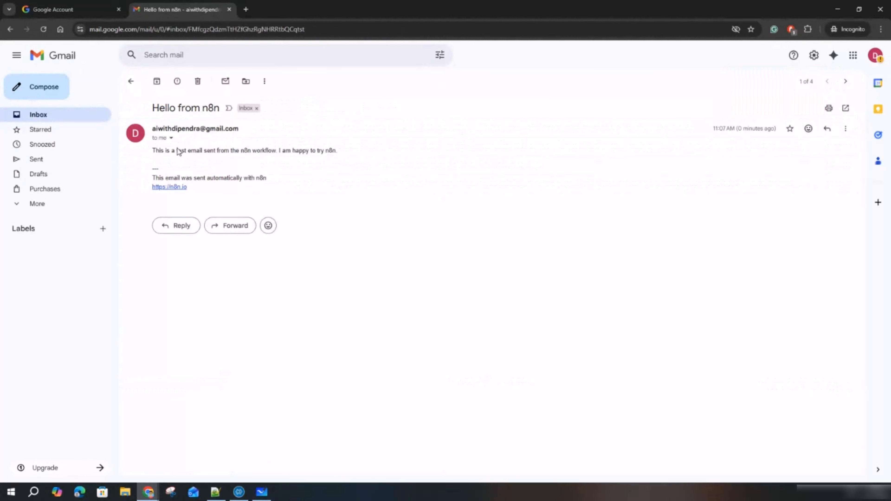
left_click_drag(165, 151, 270, 189)
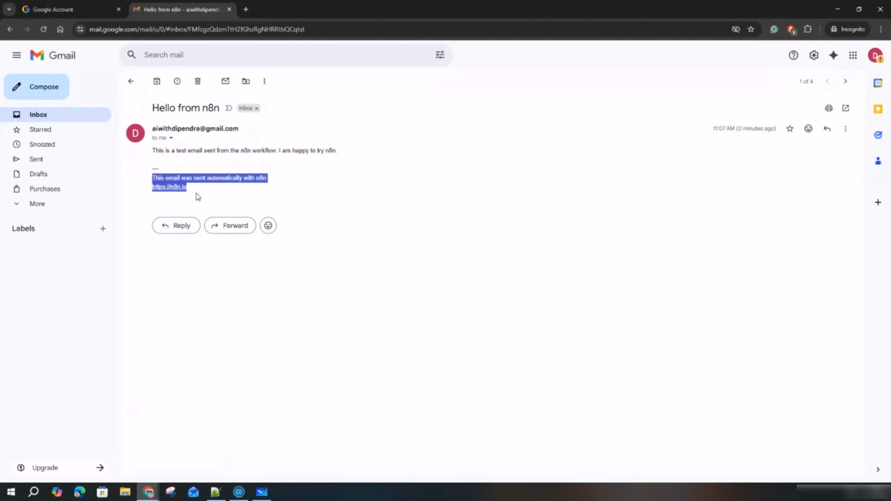
left_click_drag(195, 192, 154, 178)
- Switch off Append n8n Attribution, re-run Send Email, and return to the Gmail window
left_click(837, 10)
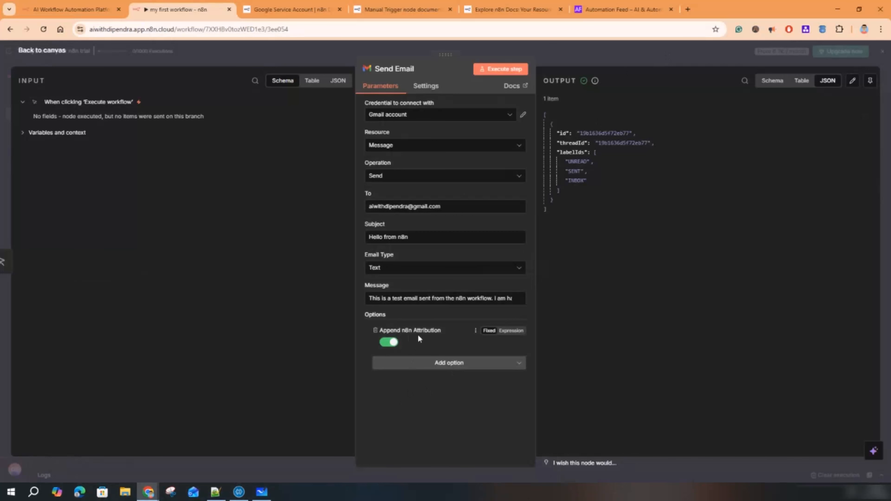
left_click(388, 343)
left_click(504, 69)
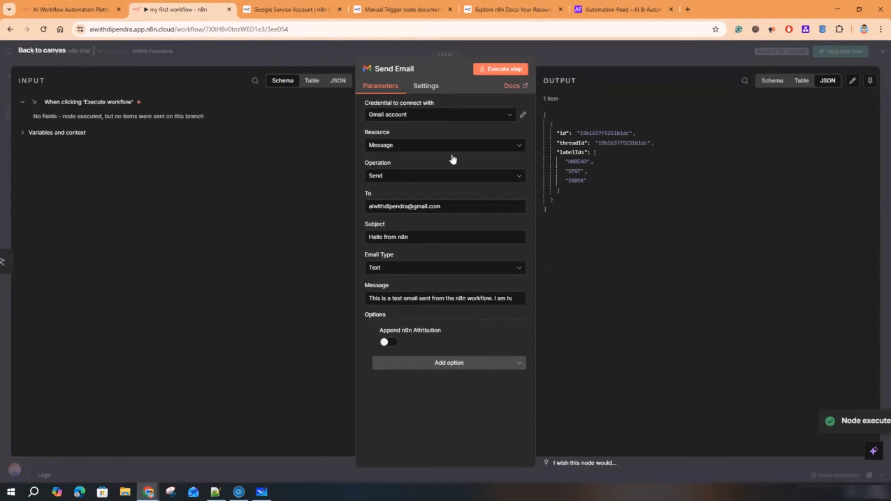
mouse_move(149, 490)
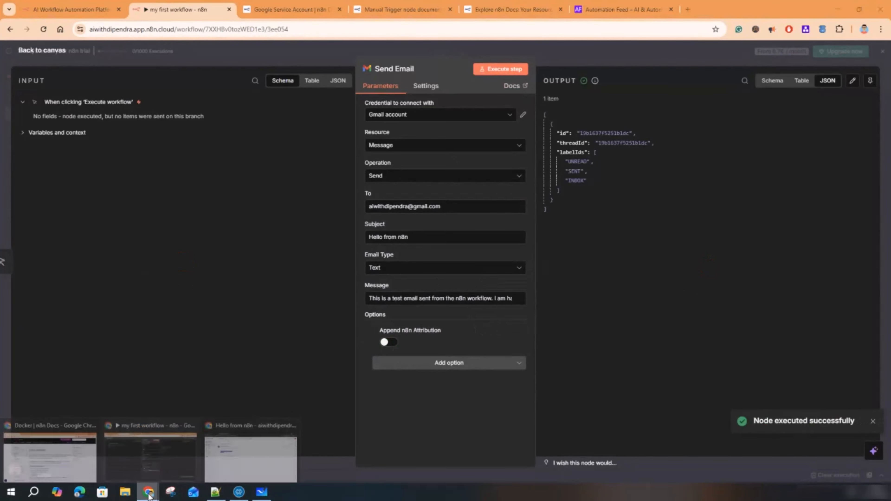
left_click(259, 453)
- Compare the new 'Hello from n8n' email with the older one, then switch back to n8n
left_click(132, 82)
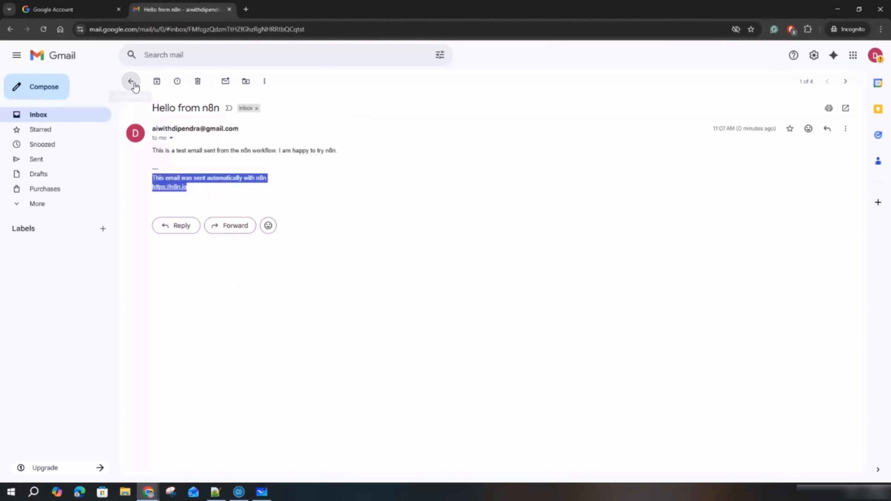
left_click(292, 130)
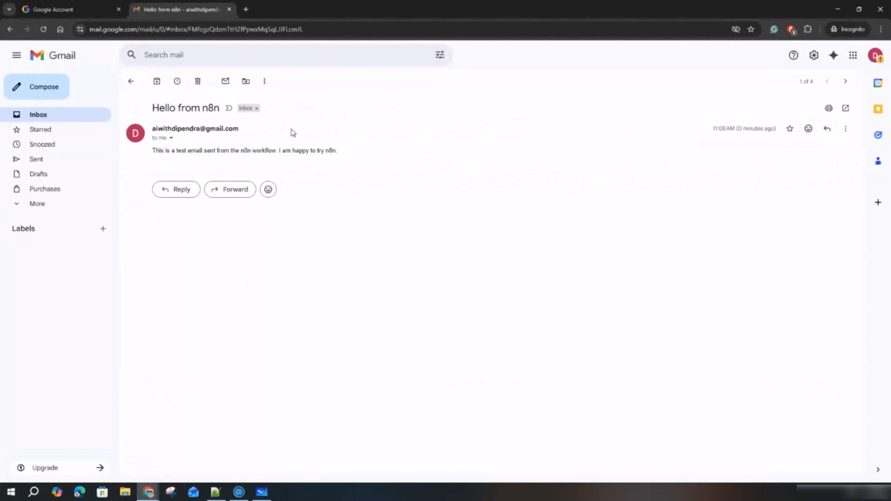
left_click_drag(158, 150, 346, 155)
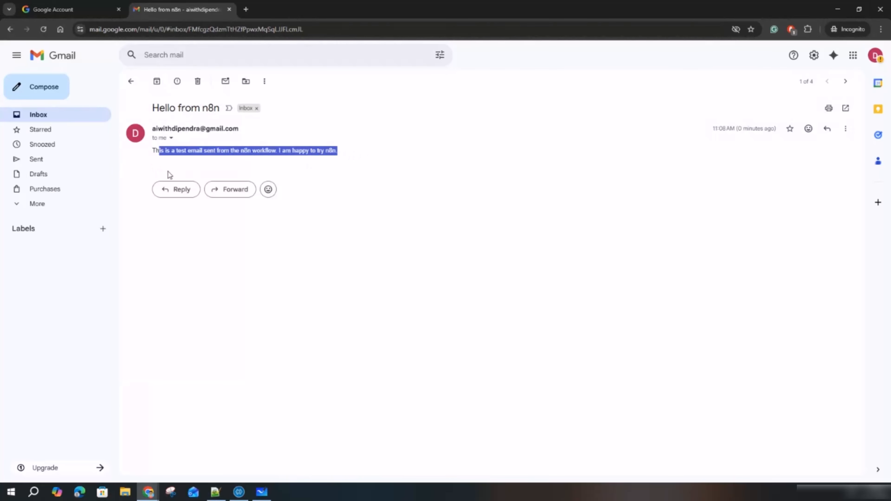
left_click(131, 81)
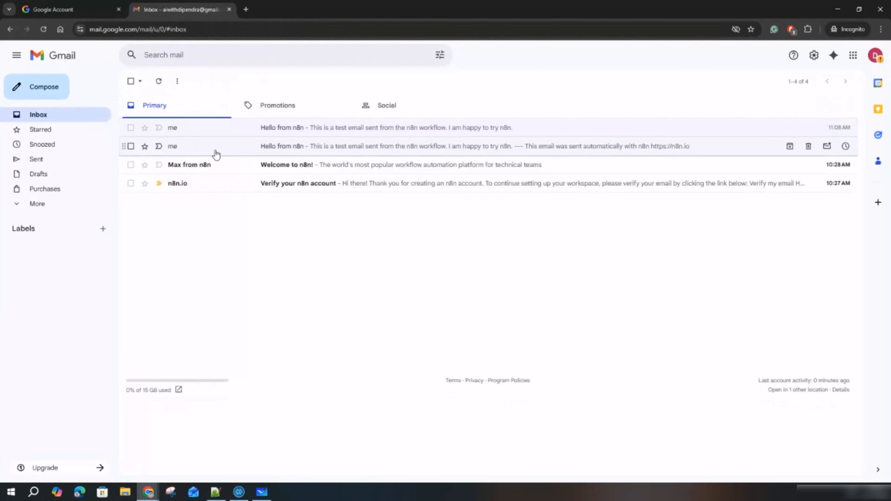
left_click(262, 145)
key("alt+Tab")
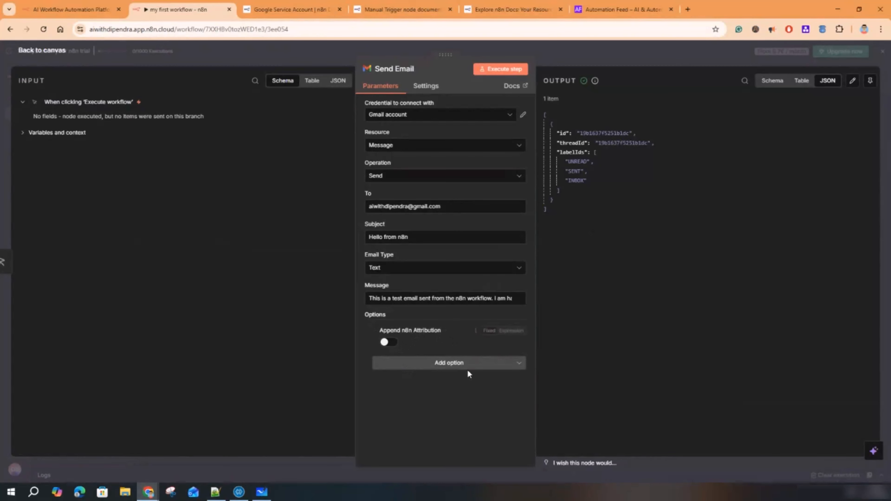
- Widen the Send Email parameters panel on both sides so the full message text shows
left_click(462, 364)
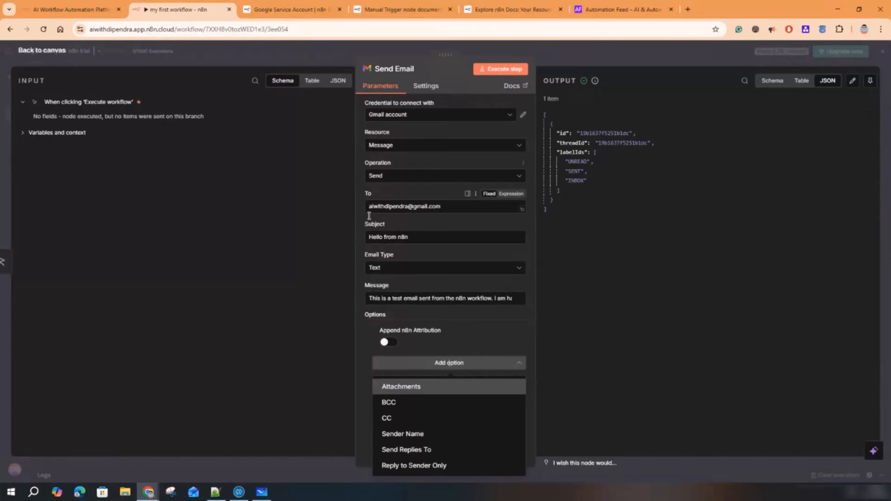
left_click_drag(355, 222, 245, 216)
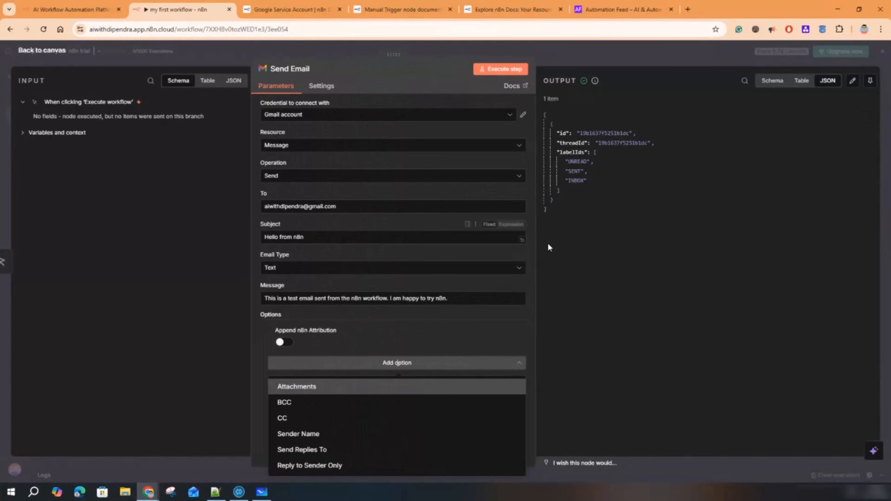
left_click_drag(536, 244, 645, 242)
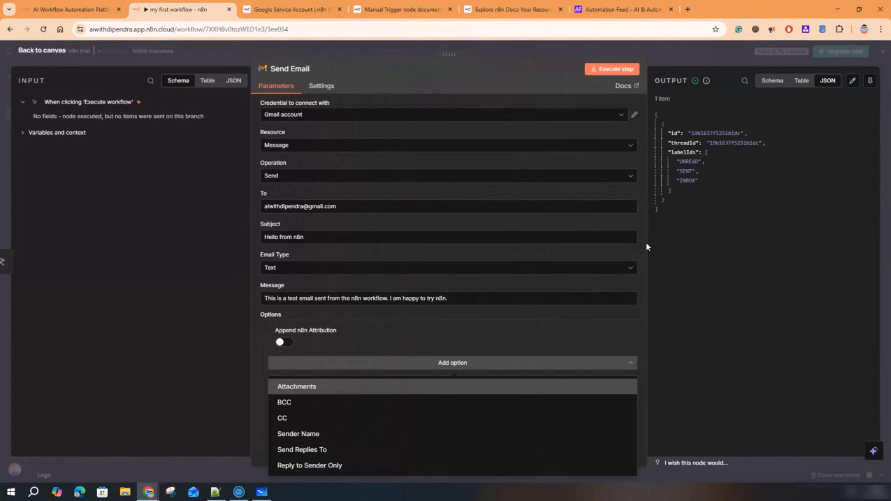
left_click(644, 347)
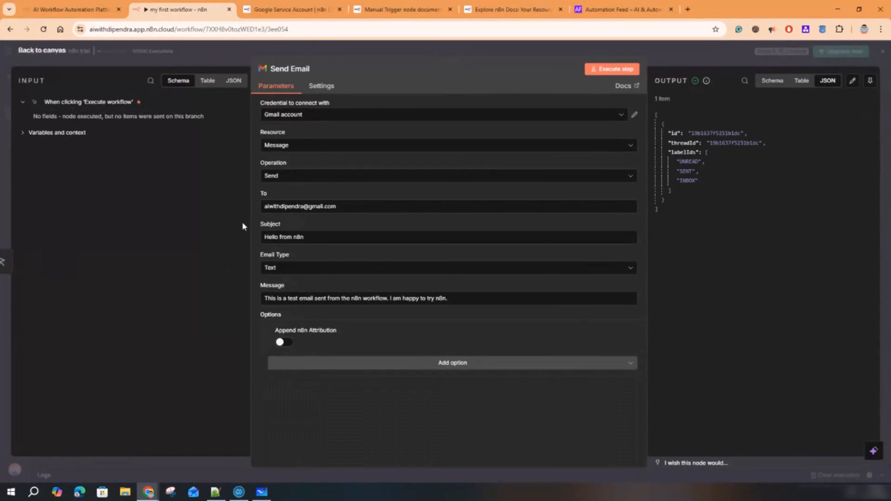
mouse_move(251, 207)
left_mouse_down()
mouse_move(100, 200)
mouse_move(286, 207)
mouse_move(260, 205)
left_mouse_up()
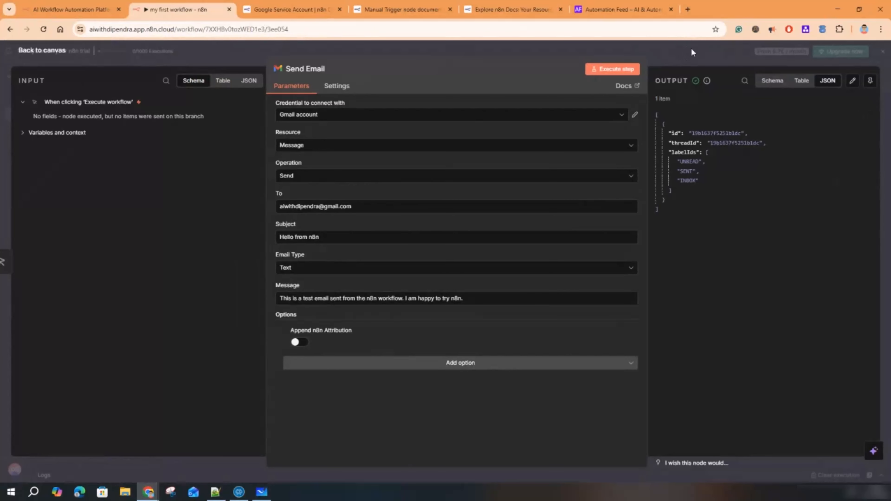
- Give Get Messages the Gmail account credential, review its operations, then open Add Label's settings
left_click(41, 52)
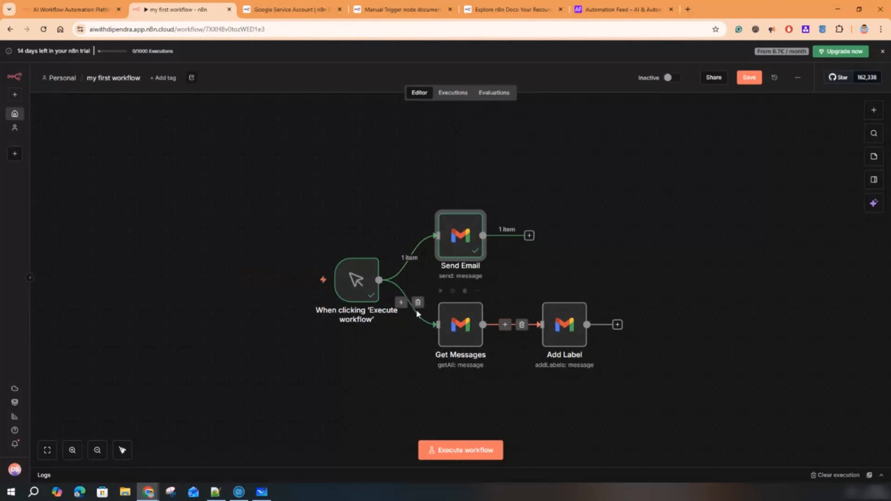
mouse_move(368, 265)
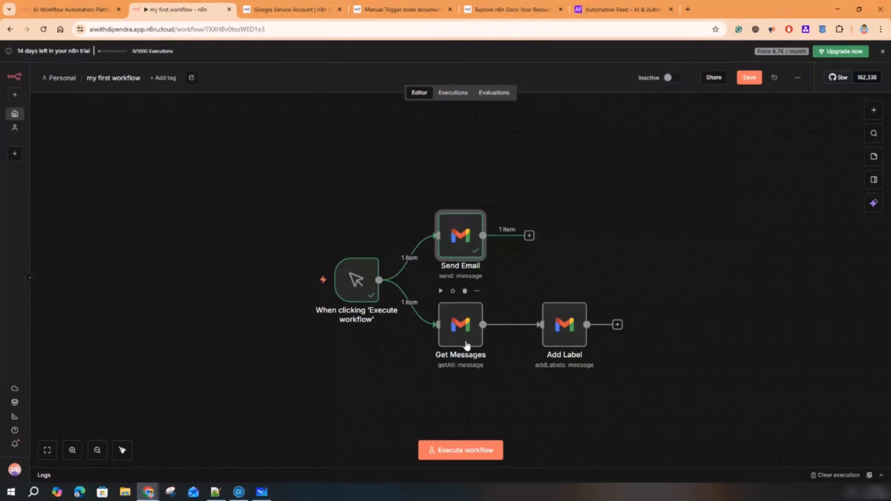
double_click(467, 346)
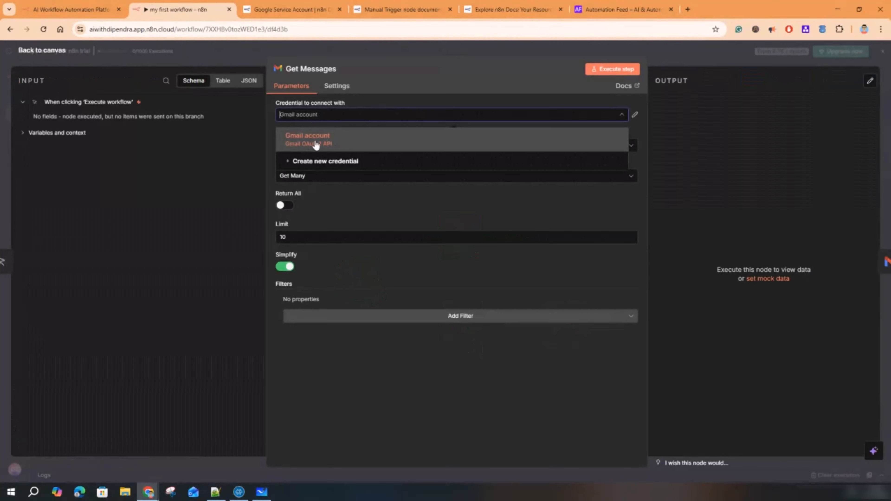
left_click(331, 148)
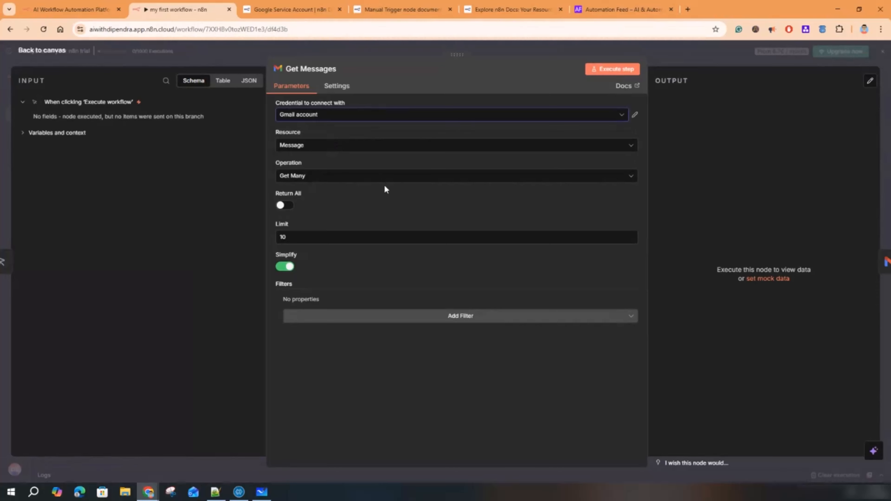
left_click(298, 177)
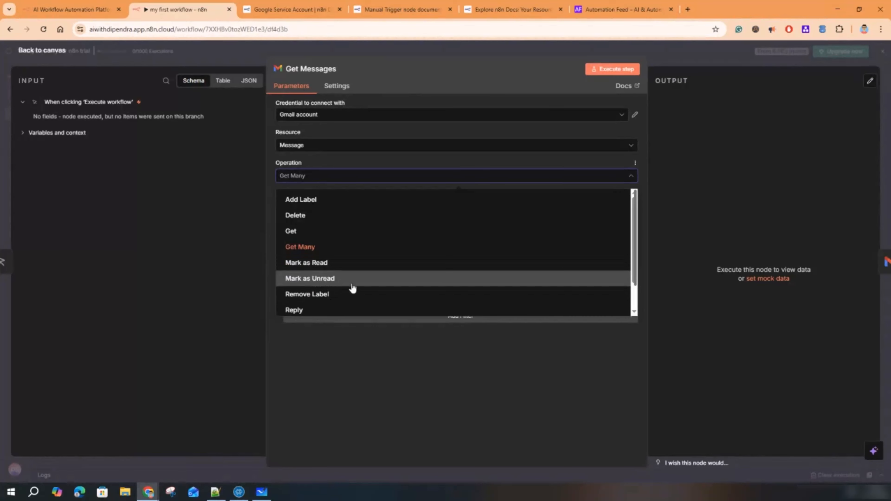
scroll(339, 288, "down", 1)
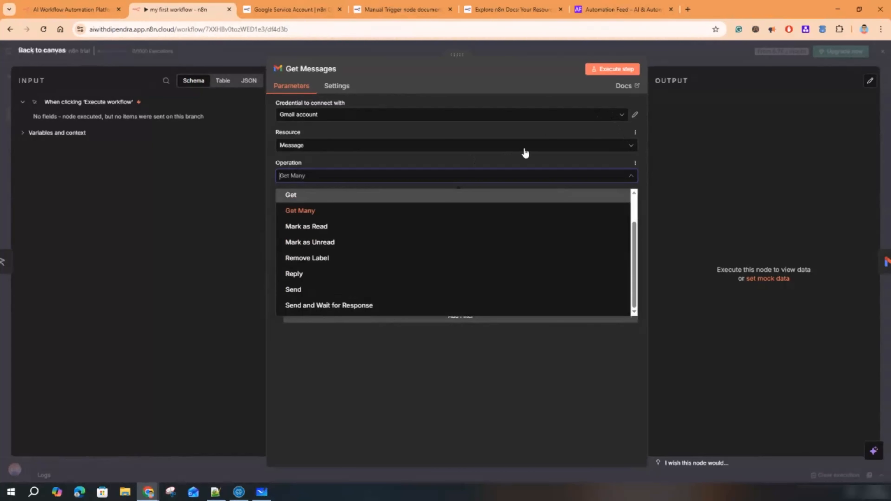
left_click(657, 57)
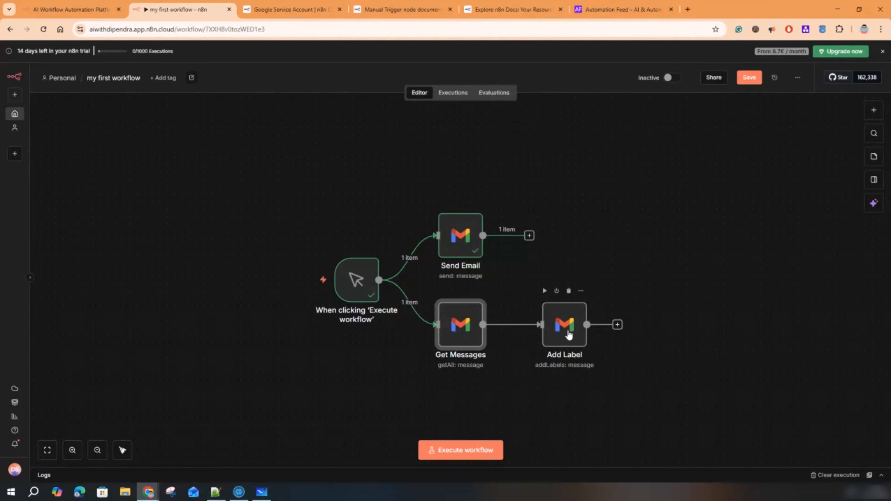
double_click(569, 335)
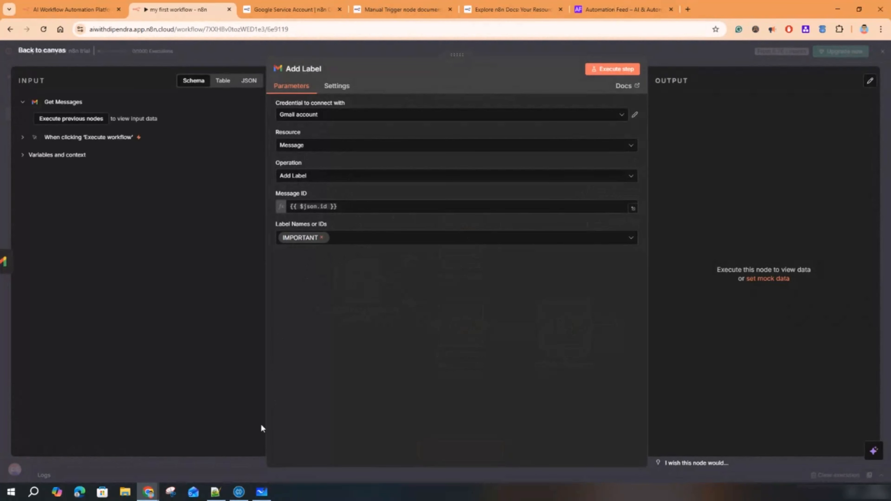
- Check Gmail's Important and Inbox views, minimize Gmail, and close the Add Label panel
mouse_move(148, 491)
left_click(263, 452)
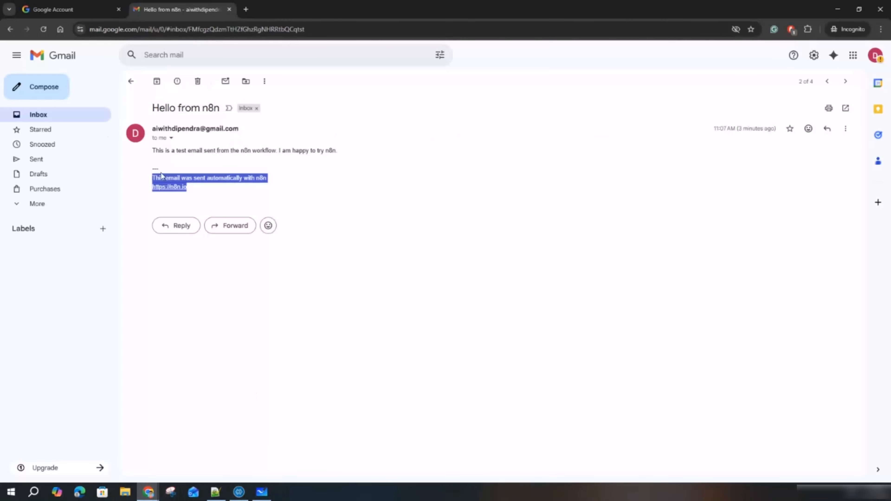
left_click(38, 115)
left_click(20, 206)
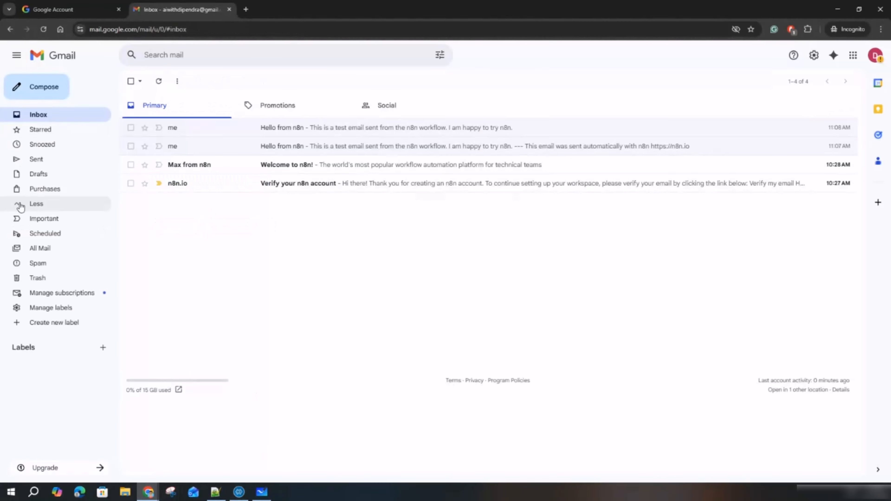
left_click(53, 223)
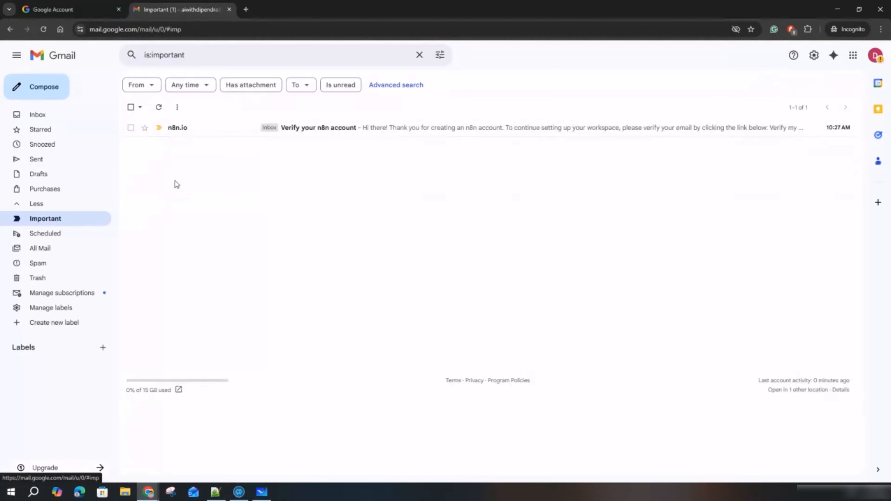
left_click(34, 114)
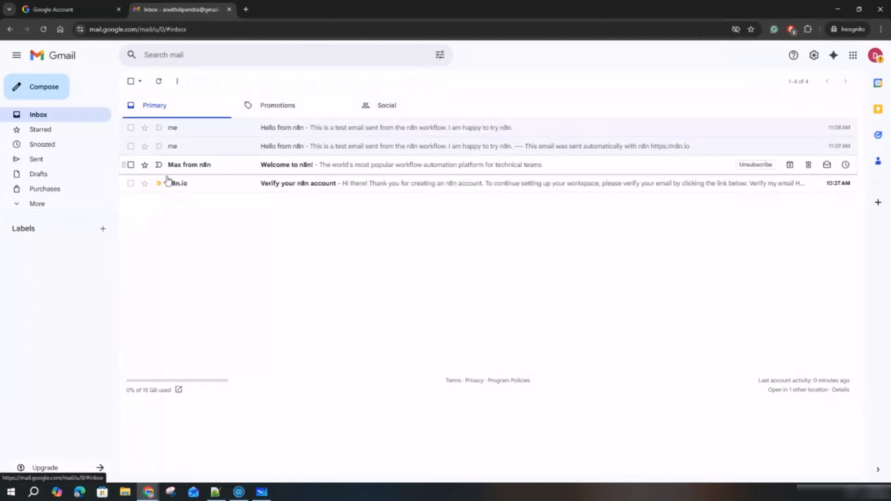
left_click(836, 9)
left_click(664, 68)
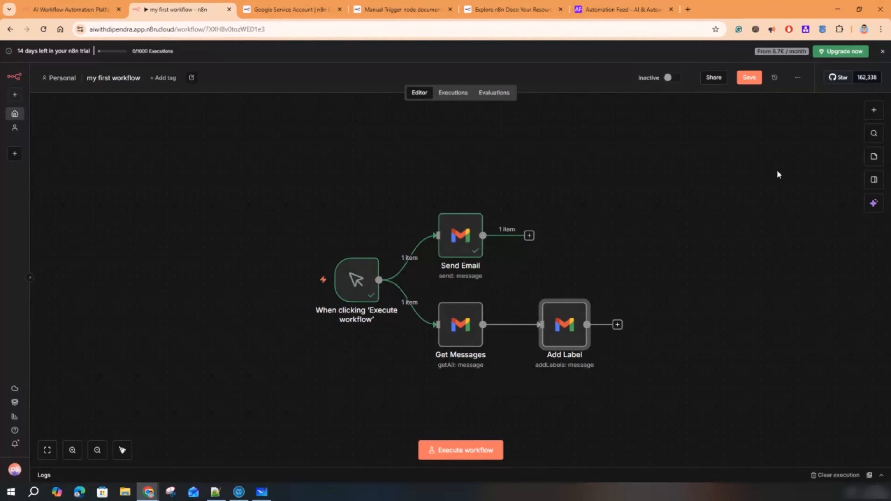
- Add an If node to the workflow and place it above Send Email
key("Tab")
type("If")
double_click(765, 180)
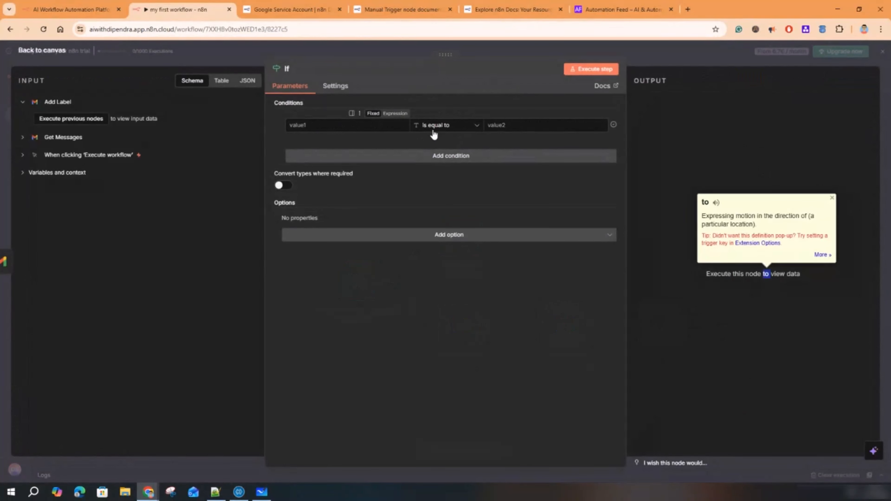
left_click(643, 56)
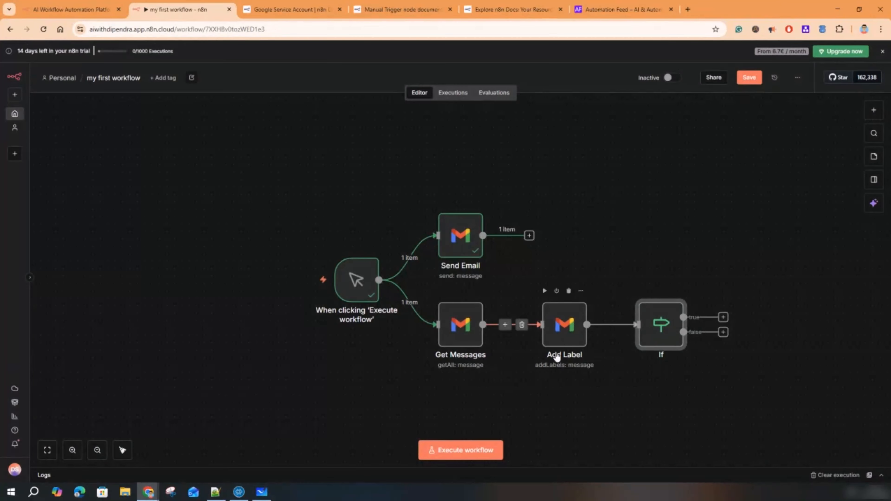
left_click_drag(654, 314, 417, 152)
- Remove the Add Label→If and trigger→Send Email links, and wire If's true output to Send Email
left_click(610, 384)
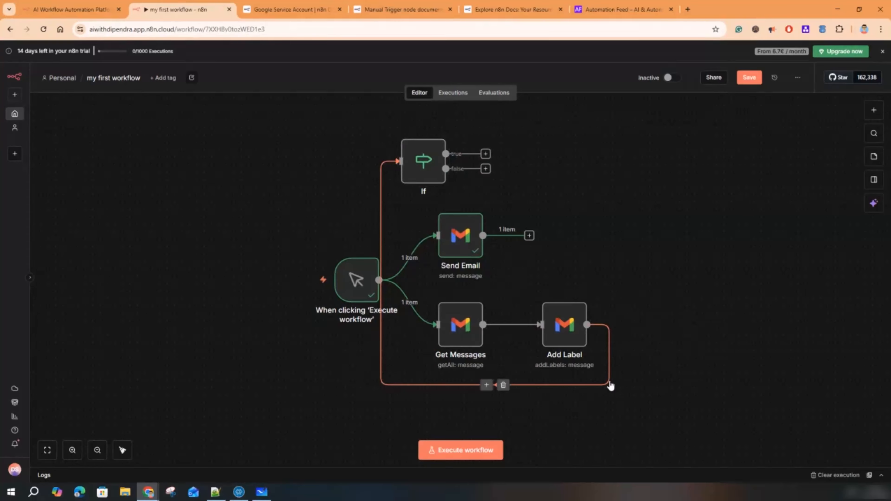
left_click(504, 386)
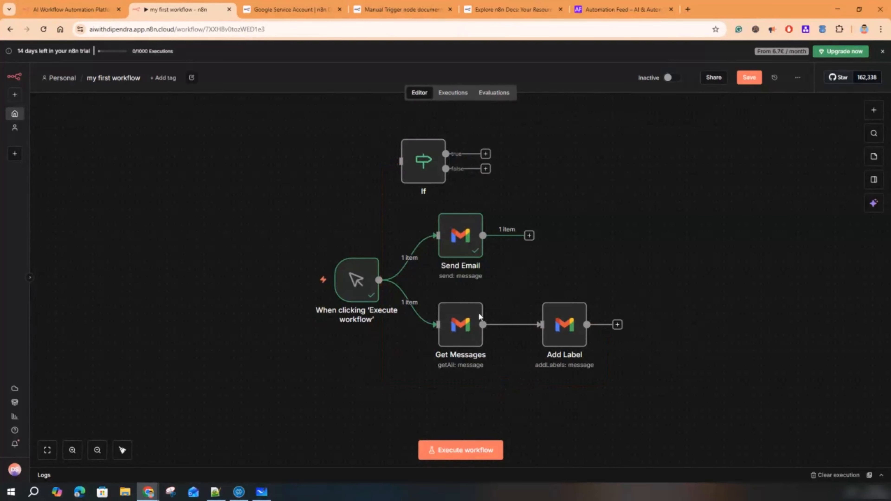
mouse_move(424, 160)
left_mouse_down()
mouse_move(406, 160)
mouse_move(439, 160)
left_mouse_up()
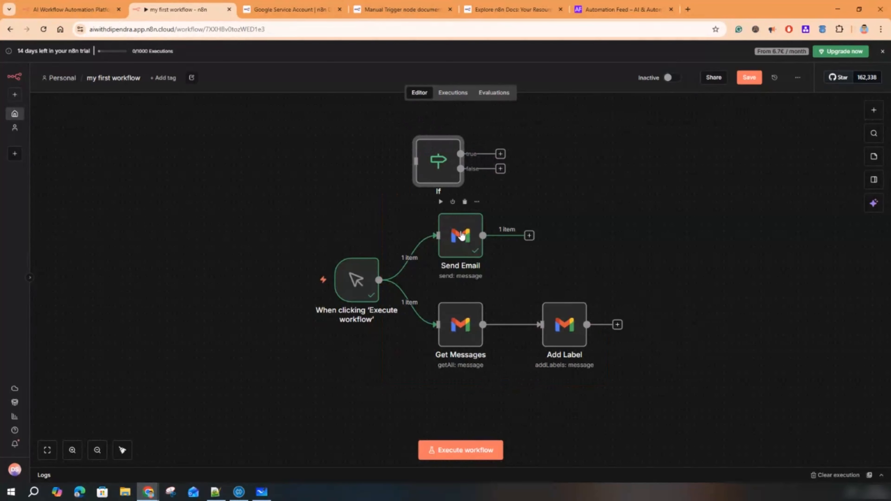
left_click_drag(453, 214, 587, 162)
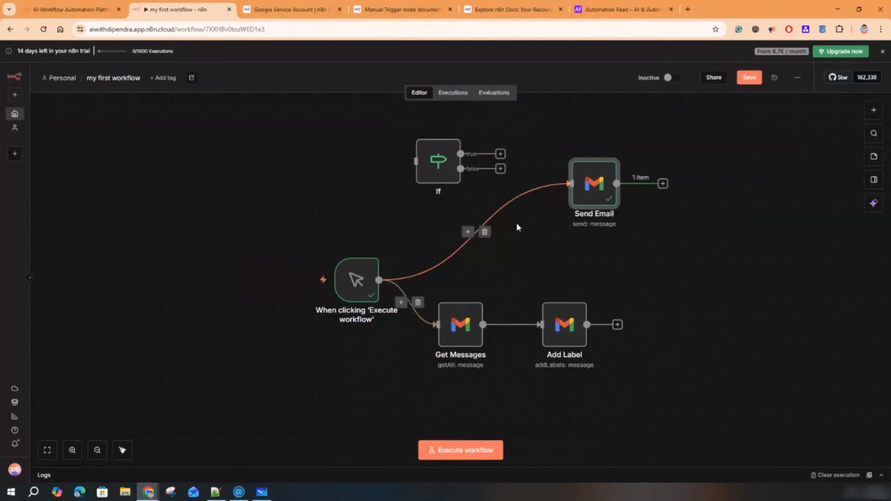
left_click(485, 231)
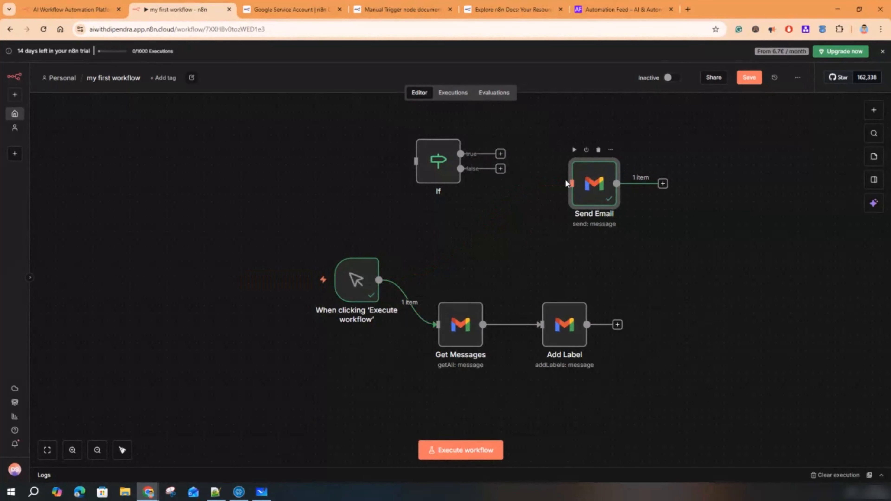
left_click_drag(501, 154, 593, 152)
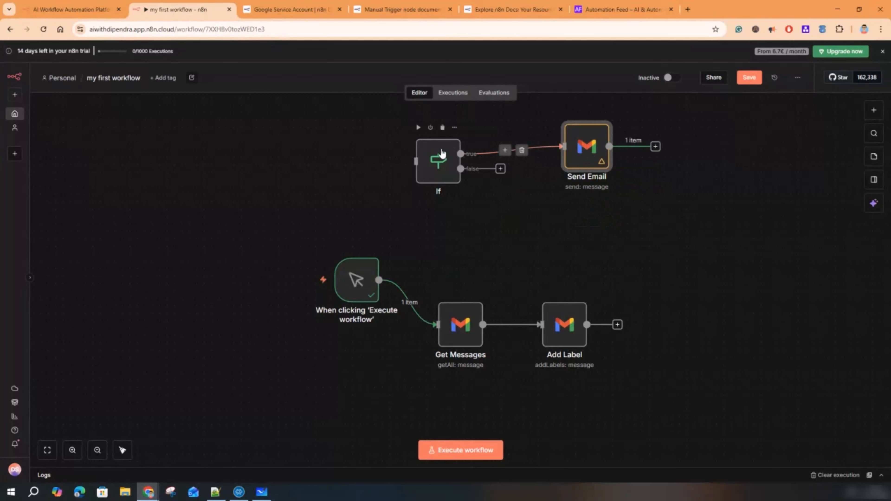
- Replace the trigger→Get Messages link by connecting If's false output to Get Messages
left_click(500, 169)
left_click(458, 332)
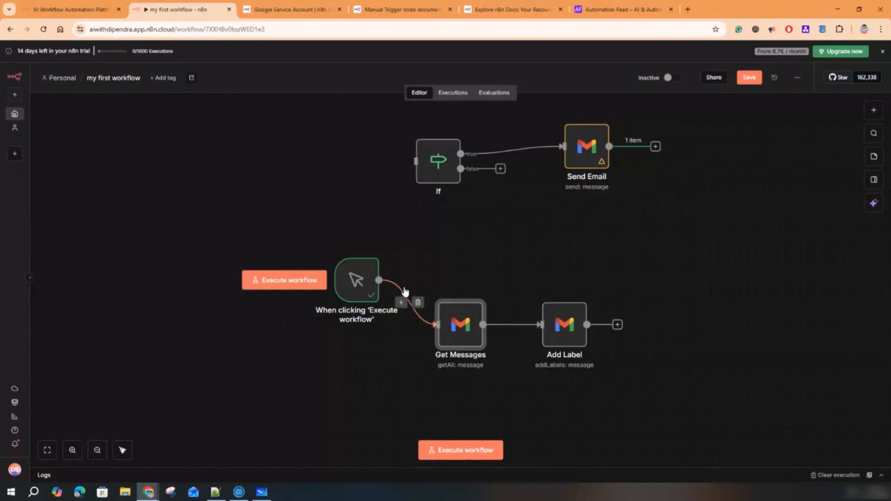
left_click(417, 302)
left_click_drag(470, 322, 522, 240)
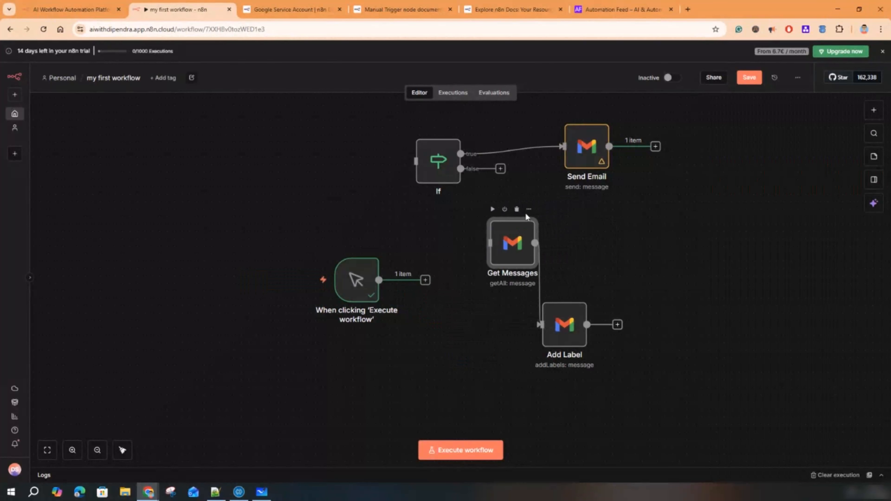
left_click_drag(460, 169, 696, 217)
- Connect the trigger to the If node, tidy the layout left-to-right, and save the workflow
left_click_drag(429, 165, 436, 211)
left_click_drag(426, 282, 425, 207)
mouse_move(399, 314)
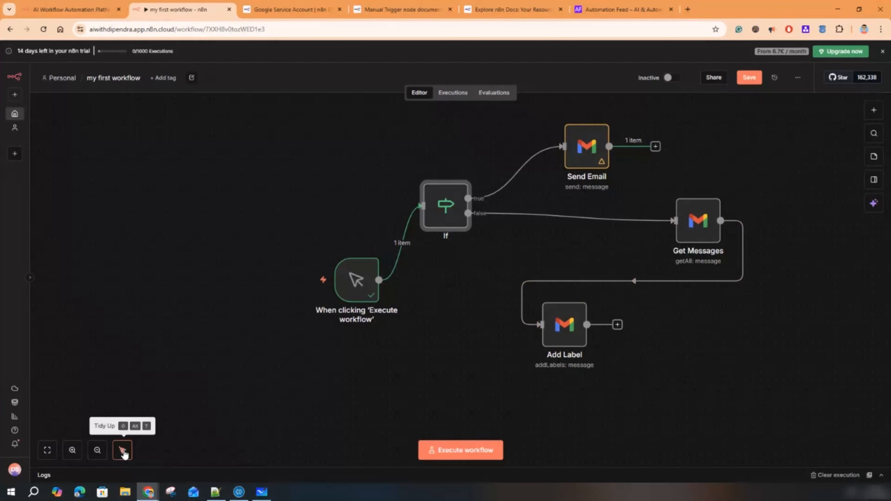
left_click(122, 450)
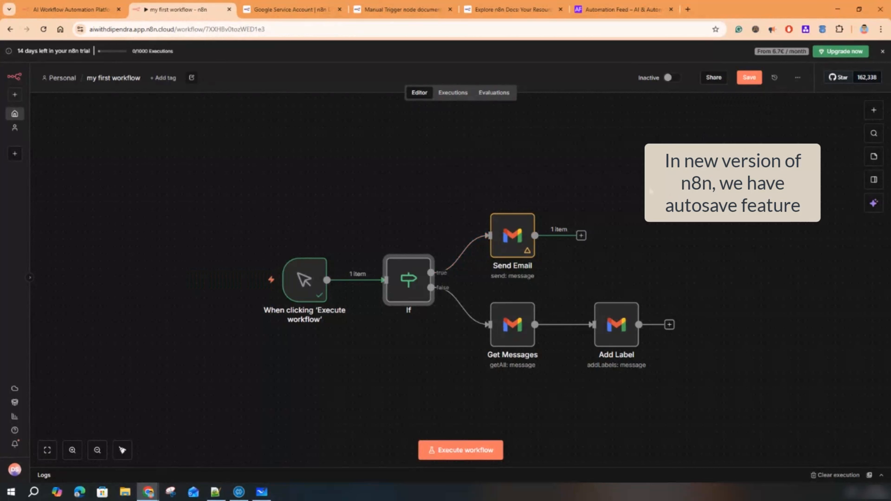
left_click(760, 80)
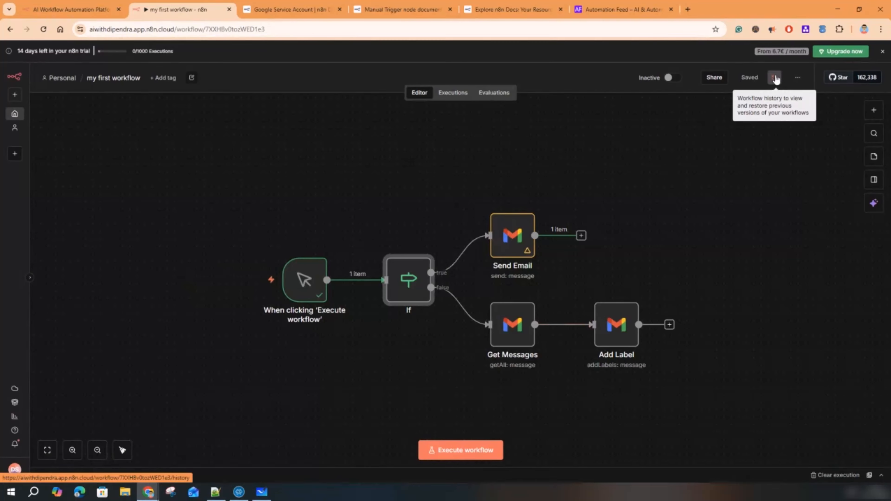
left_click(775, 78)
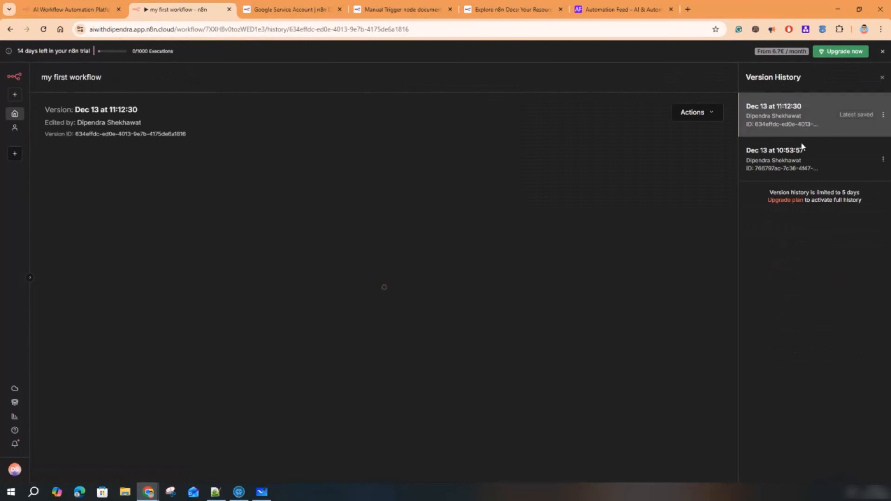
left_click(779, 160)
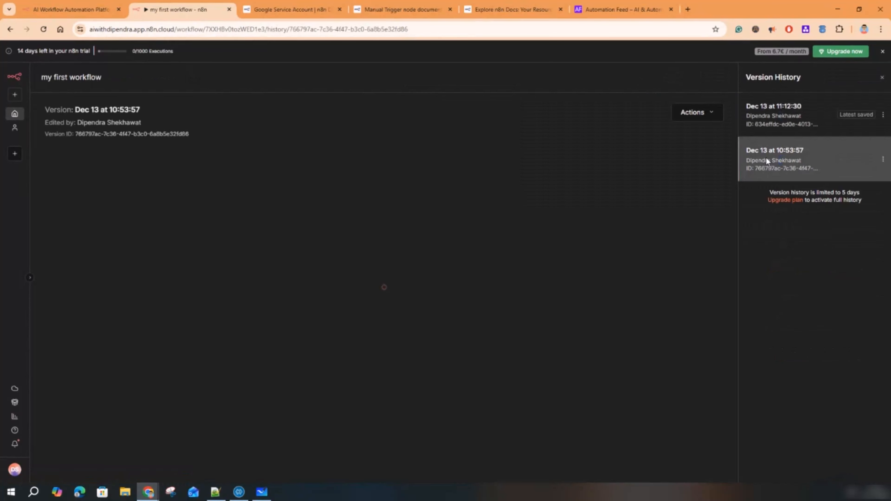
left_click(689, 116)
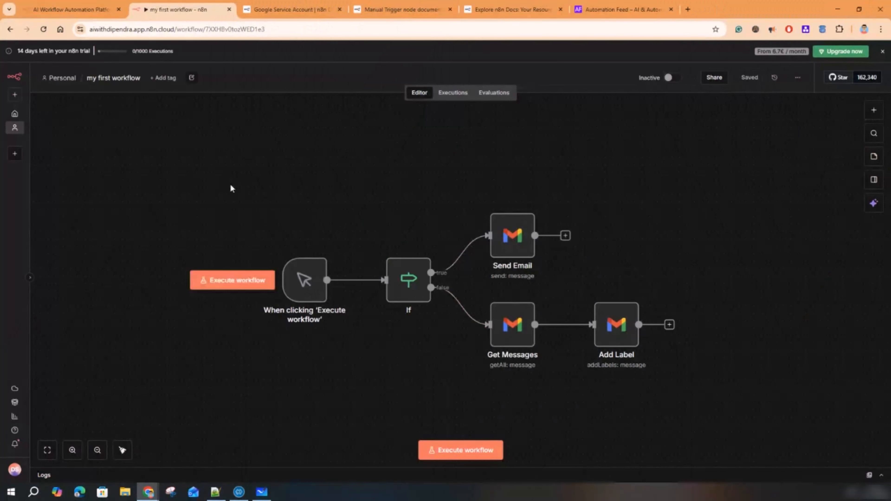
left_click_drag(229, 186, 706, 412)
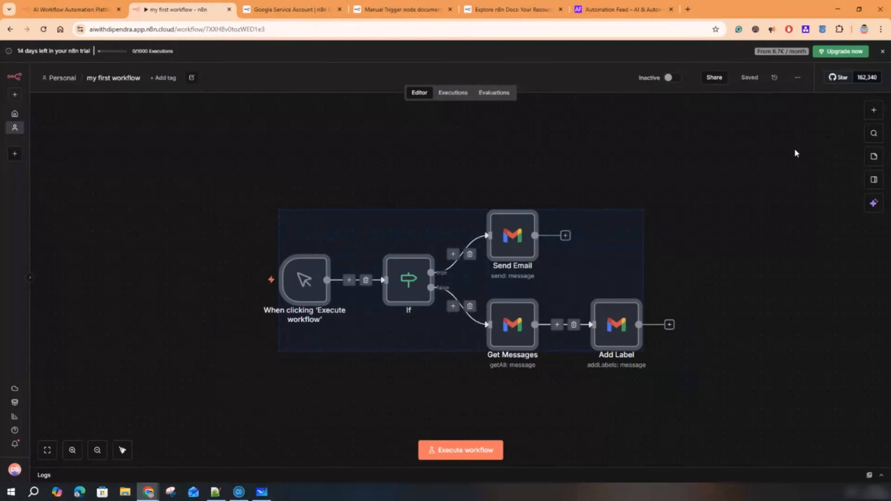
- Browse the right toolbar's node list and command search without adding anything
left_click(846, 150)
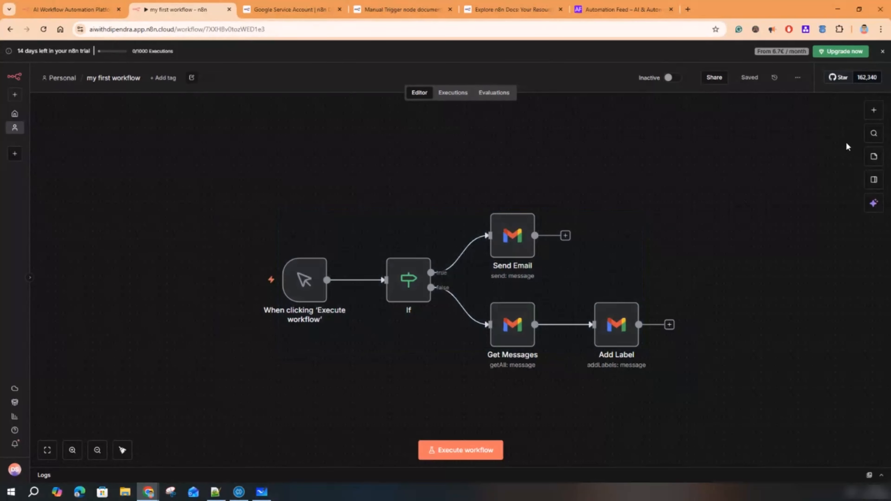
left_click(873, 111)
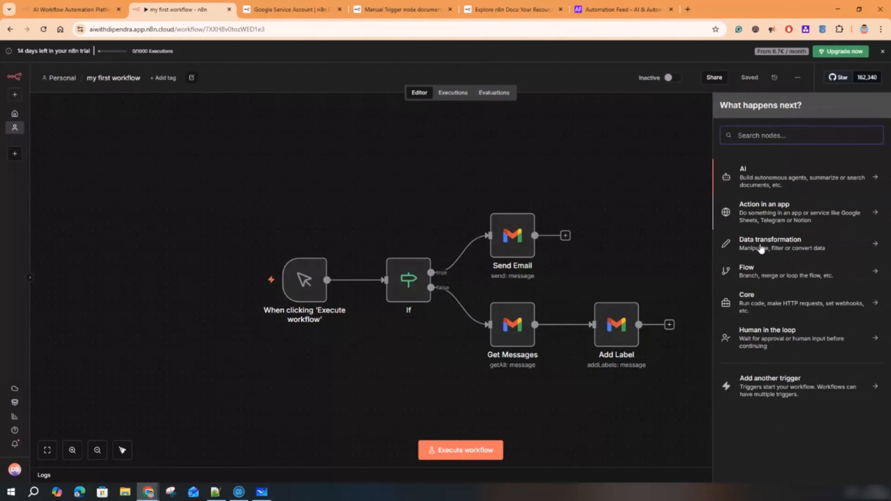
left_click(662, 203)
left_click(872, 135)
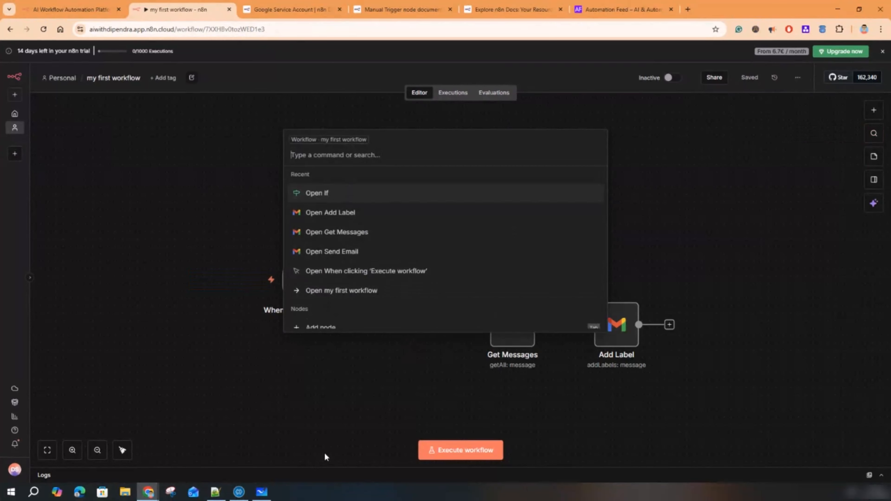
scroll(386, 274, "down", 3)
scroll(400, 298, "down", 6)
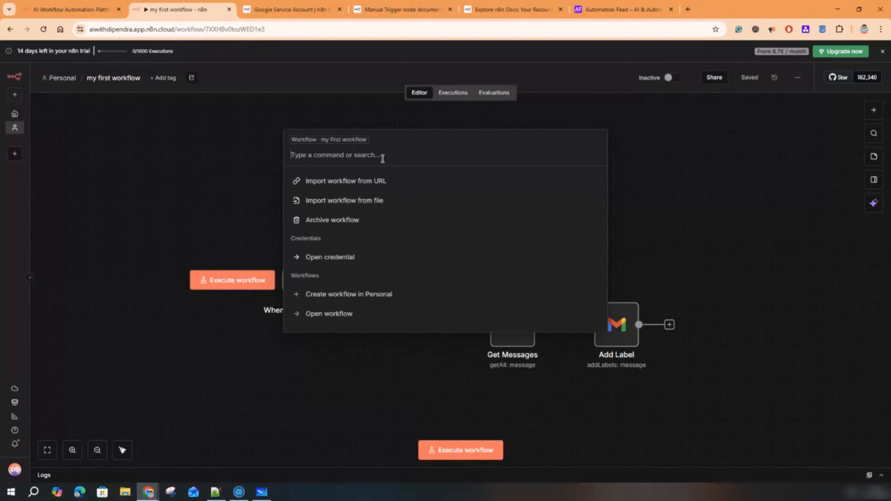
left_click(686, 247)
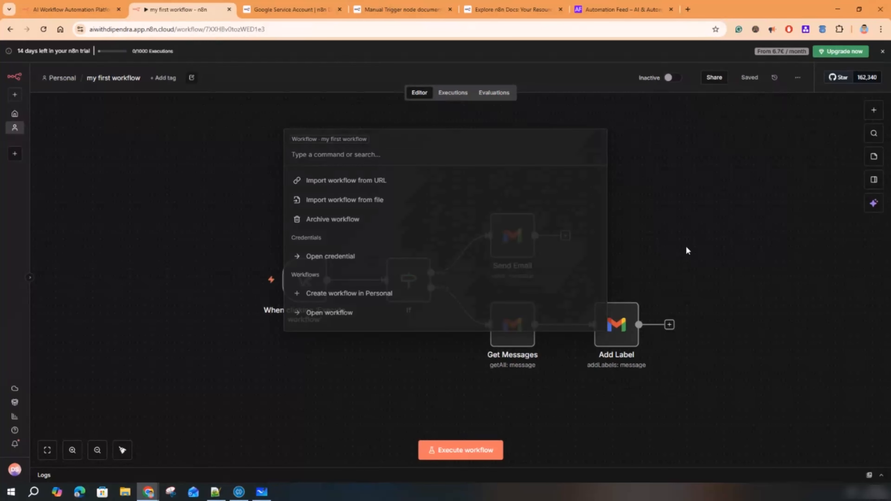
- Add a sticky note, position it above the trigger, and open its text for editing
left_click(873, 157)
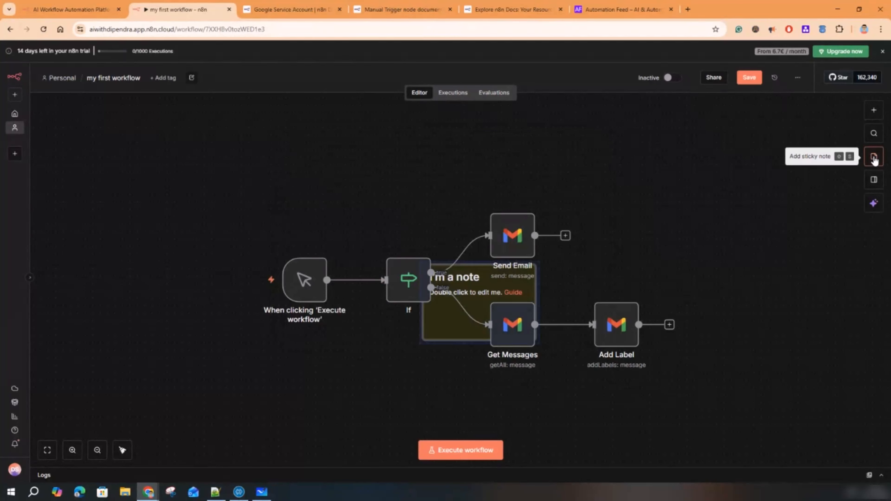
left_click_drag(448, 330, 211, 210)
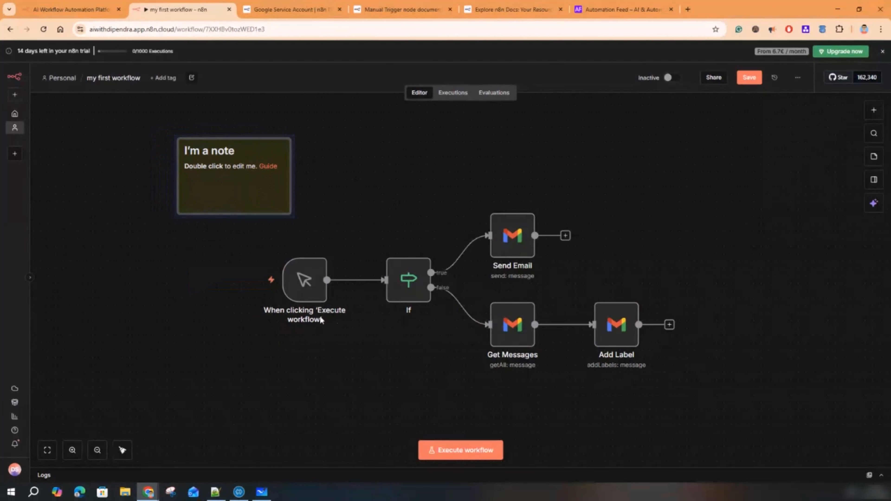
mouse_move(335, 317)
left_click_drag(215, 192, 290, 185)
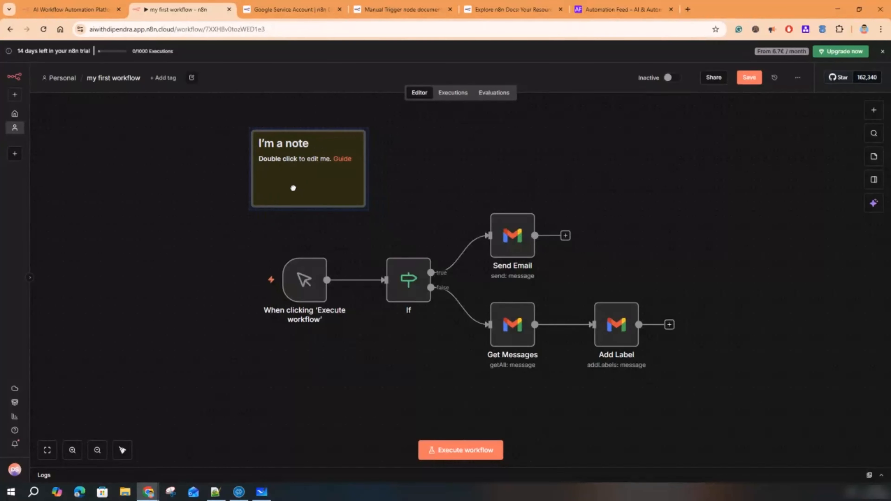
double_click(288, 146)
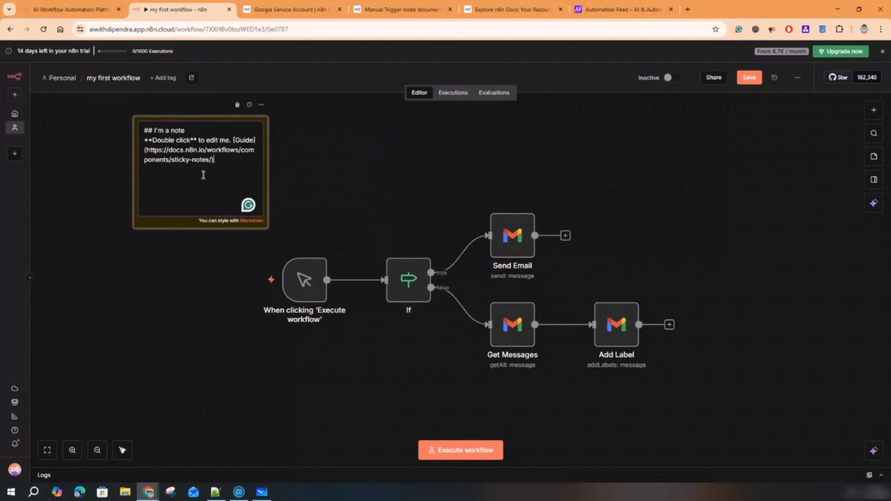
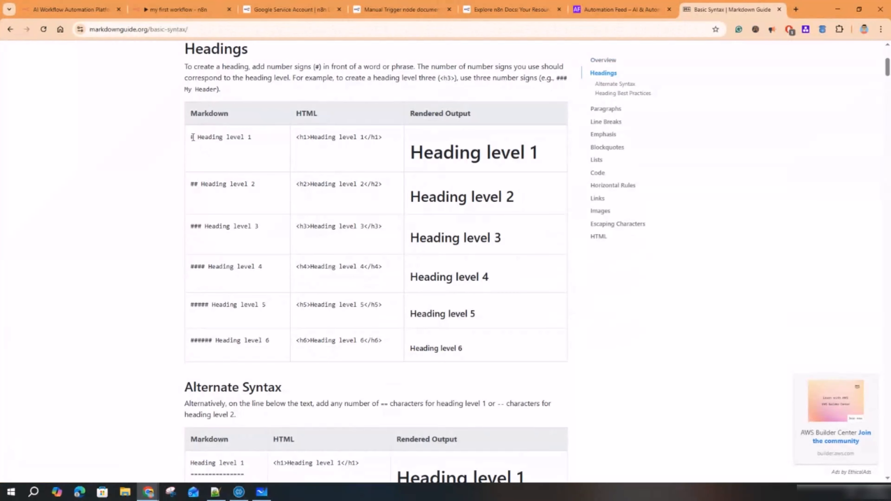
- Review the Markdown Guide's heading syntax for levels 1–3, then close the guide tab
left_click_drag(192, 137, 251, 137)
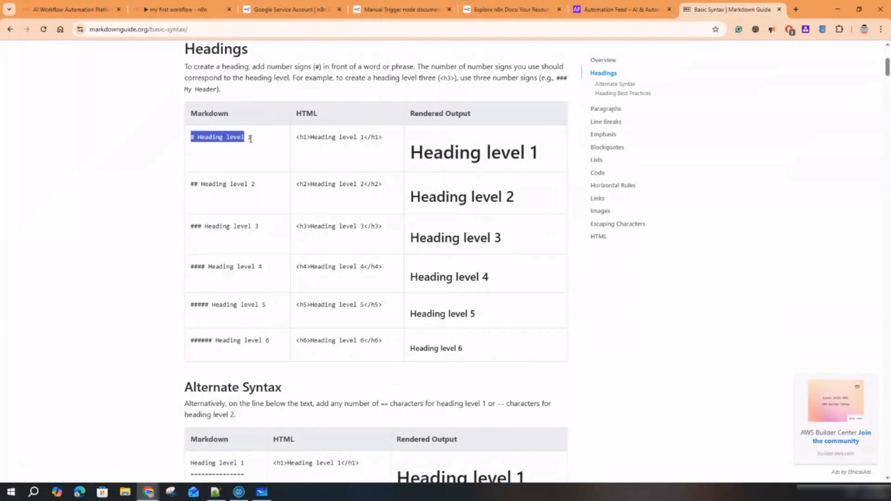
left_click_drag(410, 153, 545, 159)
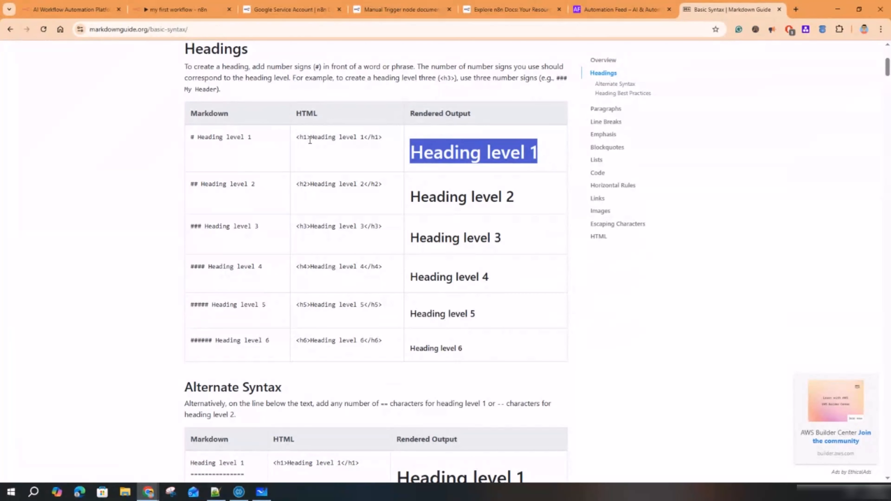
left_click_drag(309, 137, 296, 137)
triple_click(350, 137)
left_click_drag(198, 184, 191, 186)
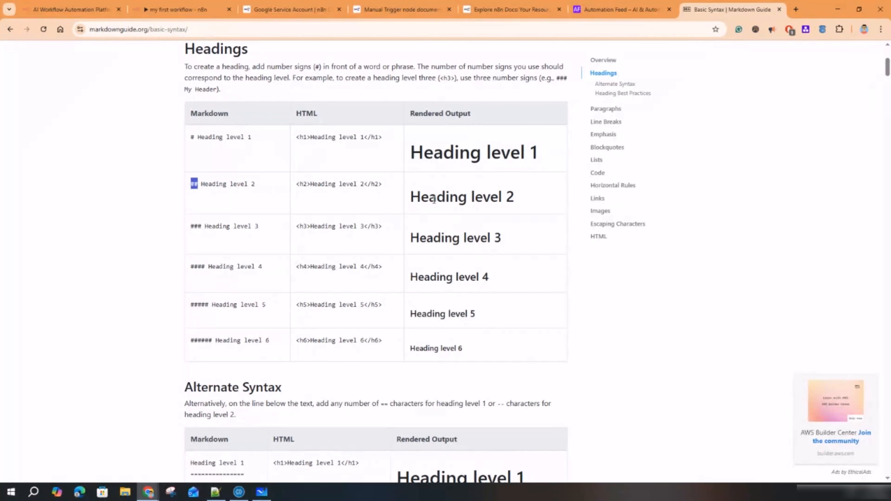
left_click_drag(431, 196, 514, 197)
left_click_drag(194, 227, 240, 226)
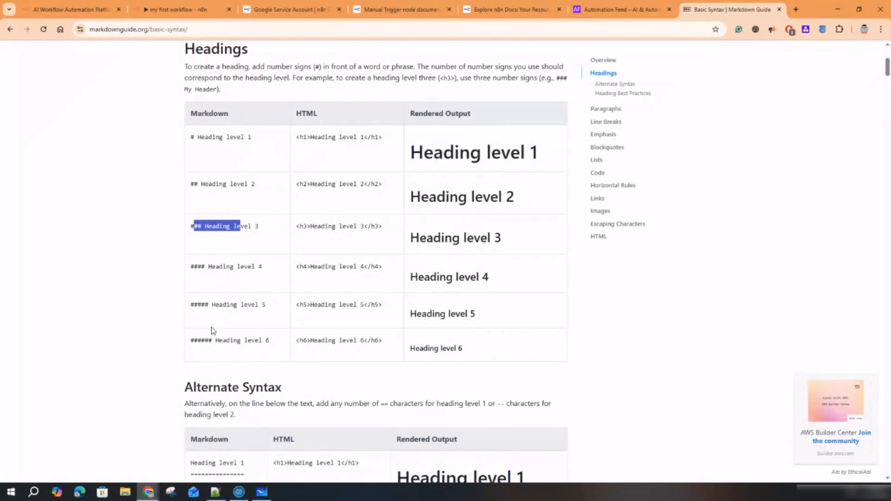
left_click_drag(214, 345, 180, 339)
key("ctrl+w")
- Make the sticky note's 'I'm a note' title a level-one heading by changing ## to #
double_click(167, 144)
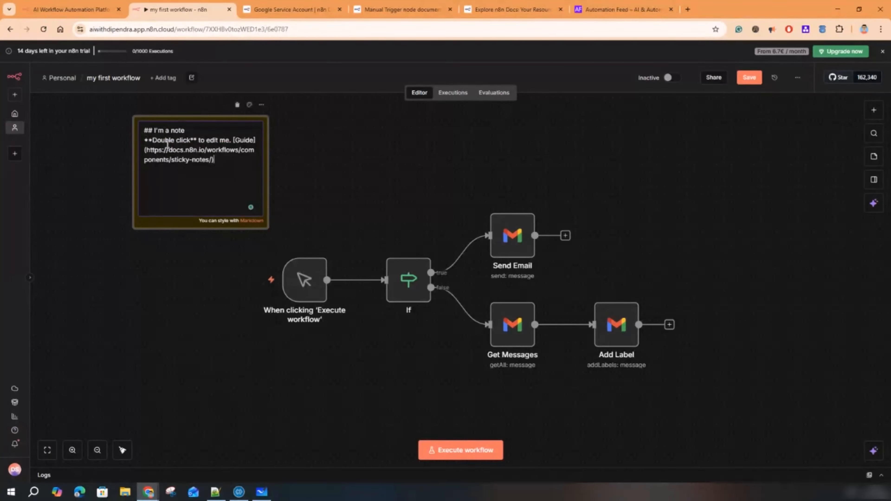
left_click_drag(154, 130, 189, 130)
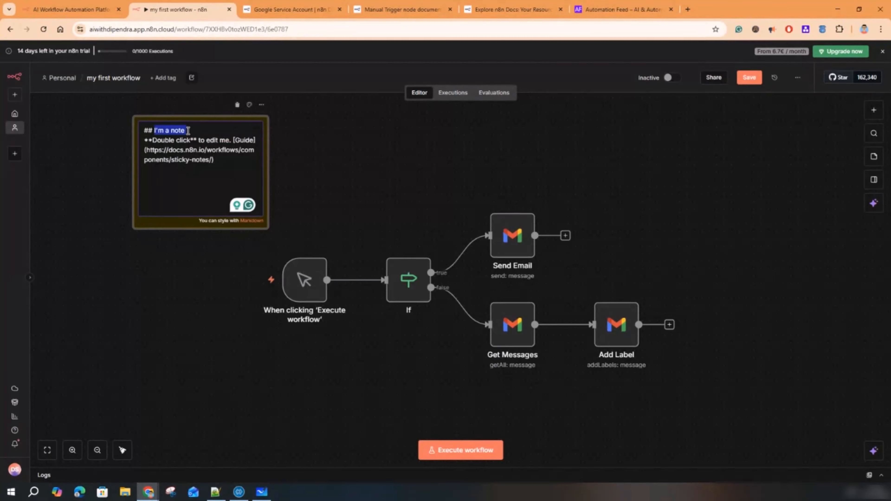
left_click(163, 130)
key("BackSpace")
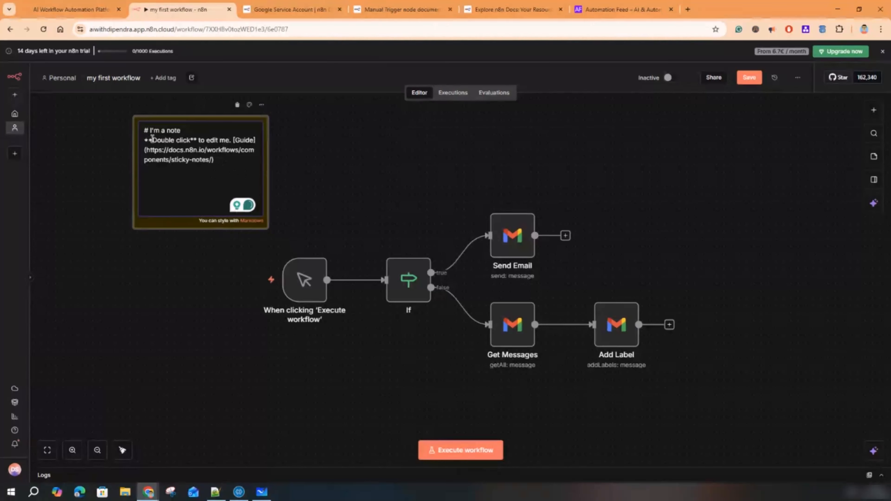
- Wrap 'Double click' in ~~ tildes to try strikethrough formatting on the note
left_click_drag(197, 141, 145, 140)
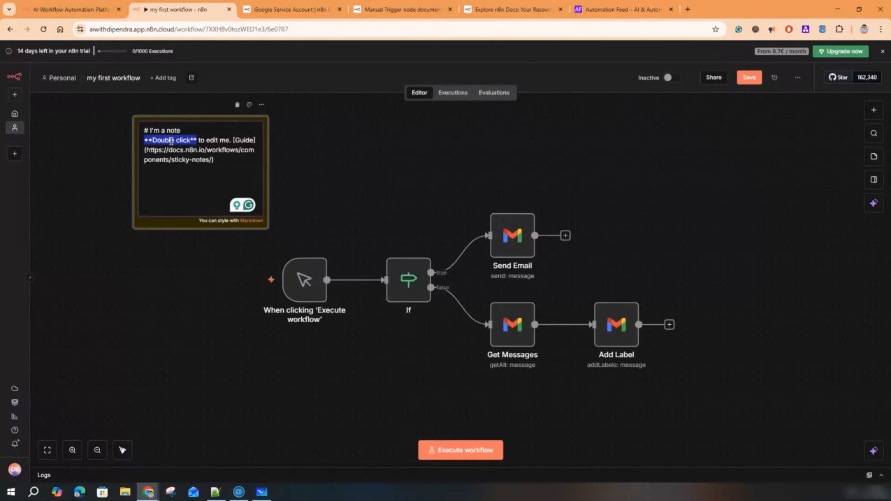
left_click(156, 141)
left_click_drag(152, 141, 143, 142)
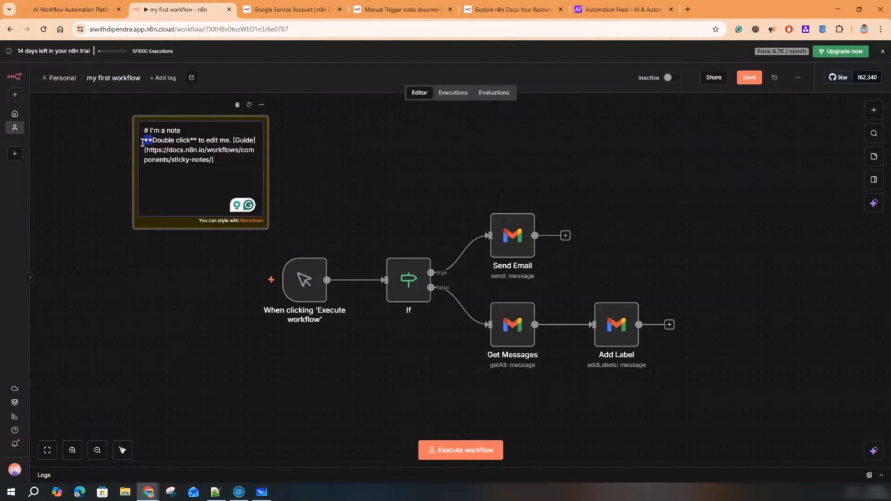
type("~")
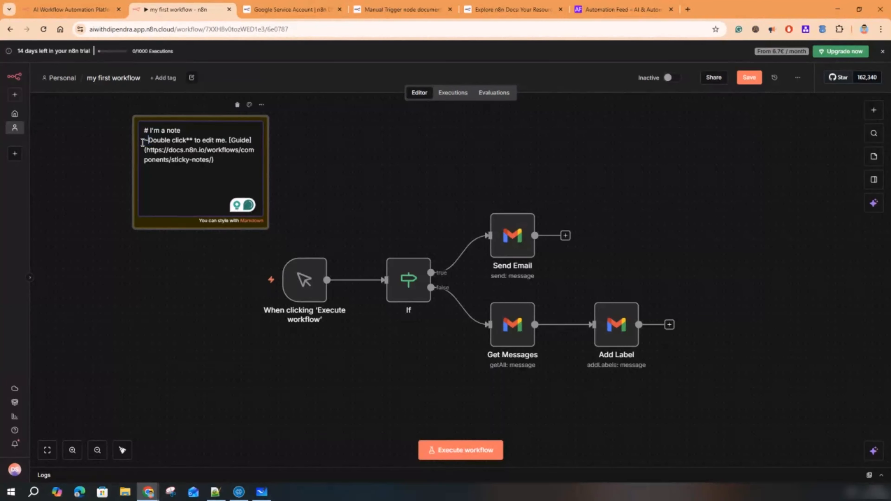
left_click_drag(192, 140, 188, 140)
type("~")
left_click(296, 208)
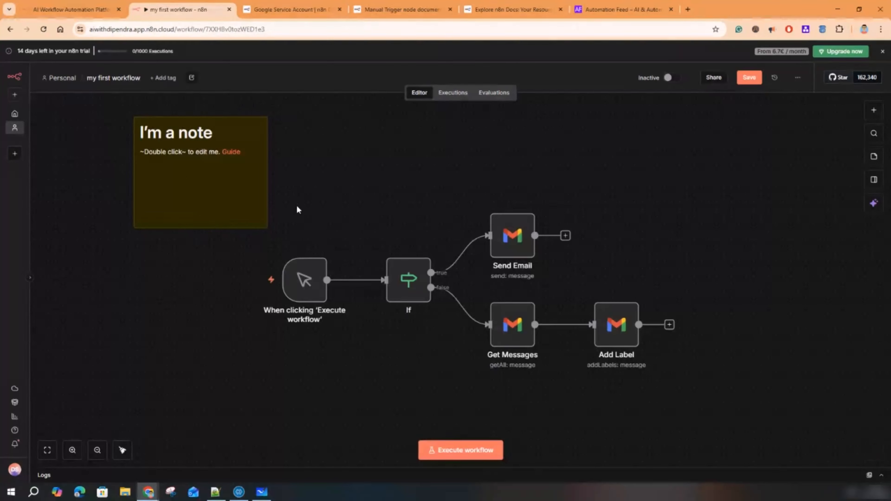
left_click(192, 167)
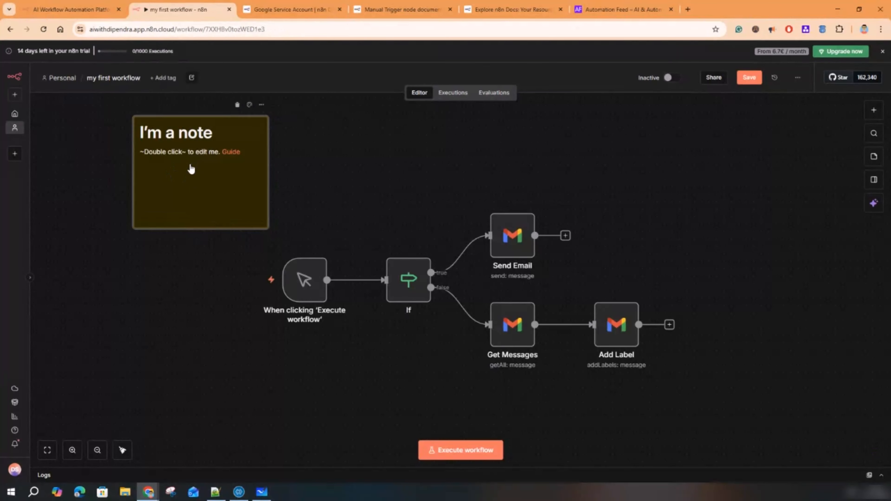
double_click(146, 158)
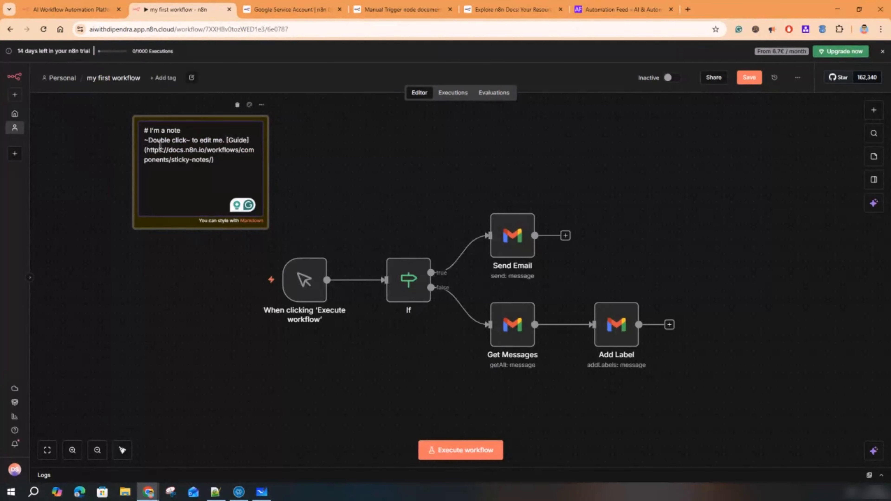
type("~")
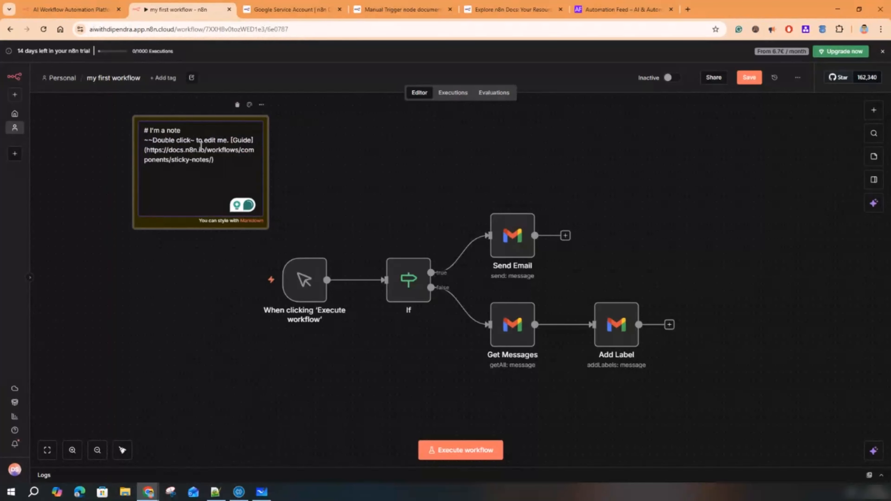
type("~")
left_click(298, 200)
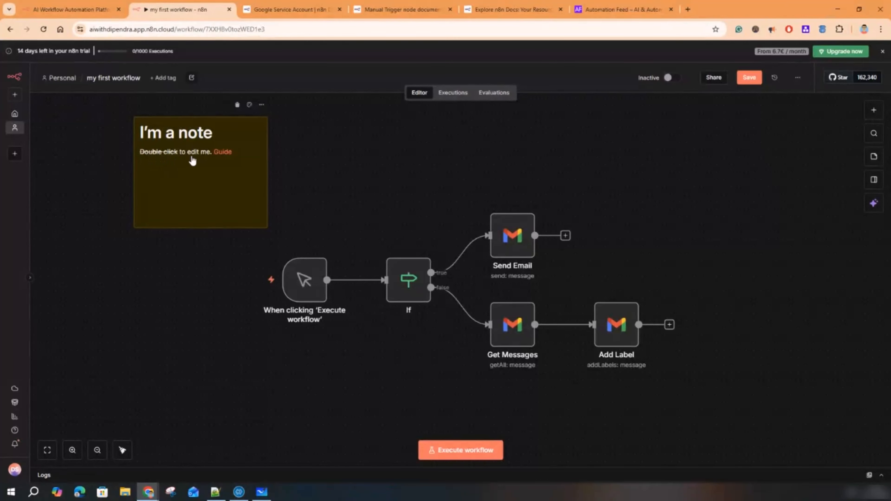
- Replace the tildes around 'Double click' with ** so it renders bold
left_click(193, 167)
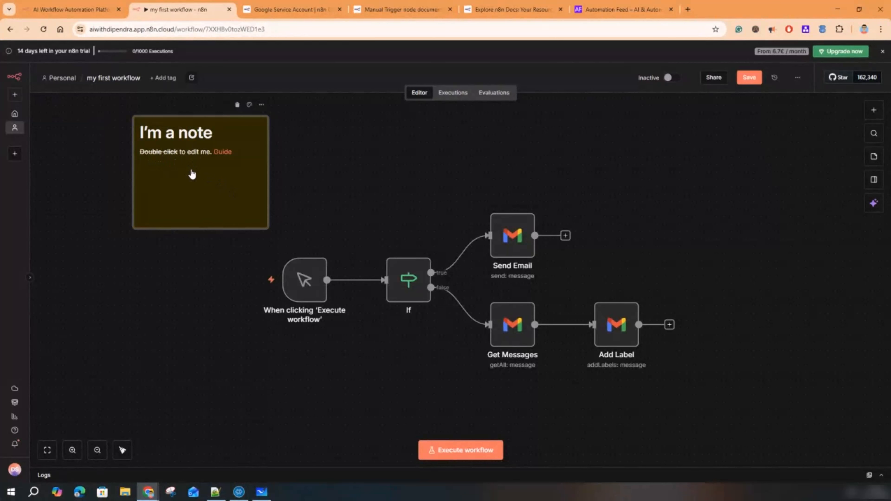
double_click(198, 140)
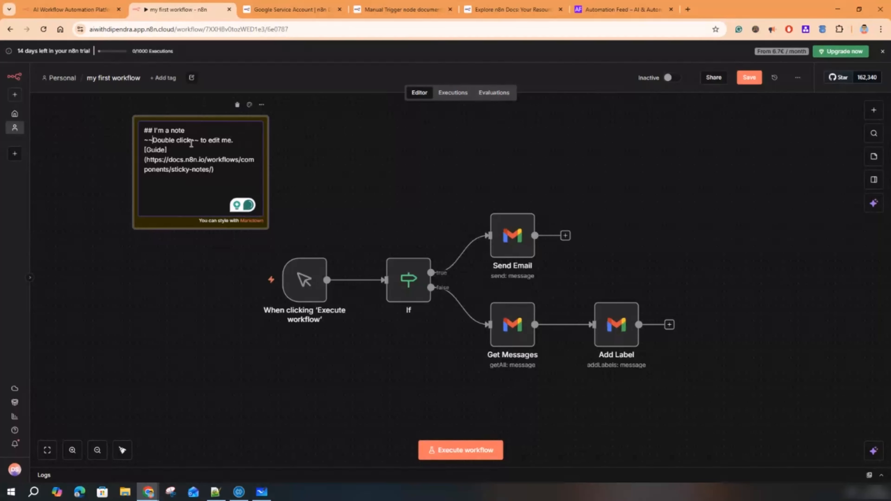
key("BackSpace")
key("BackSpace")
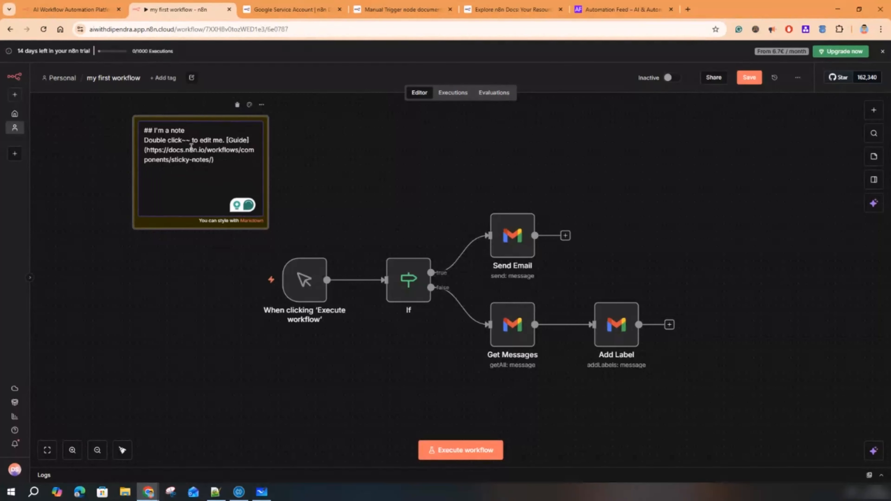
type("**")
key("Right")
key("Right")
key("Right")
key("Right")
key("Right")
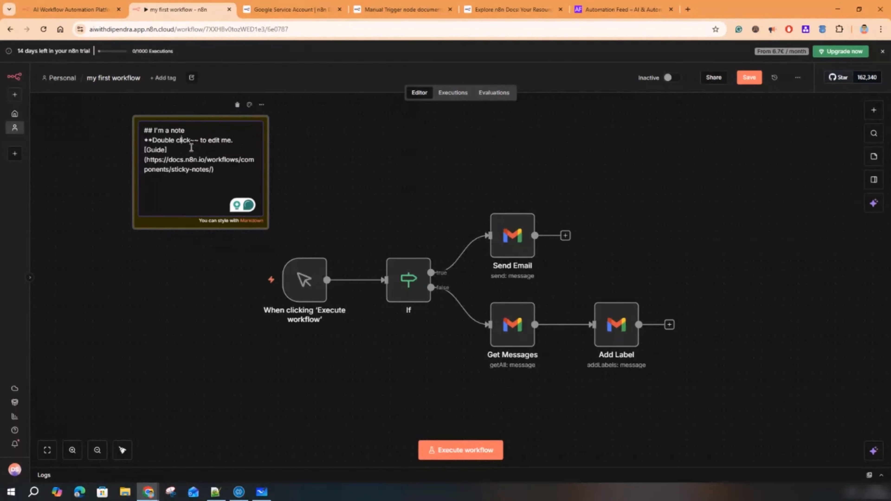
key("Right")
key("Right")
key("Right")
key("Right")
key("BackSpace")
key("BackSpace")
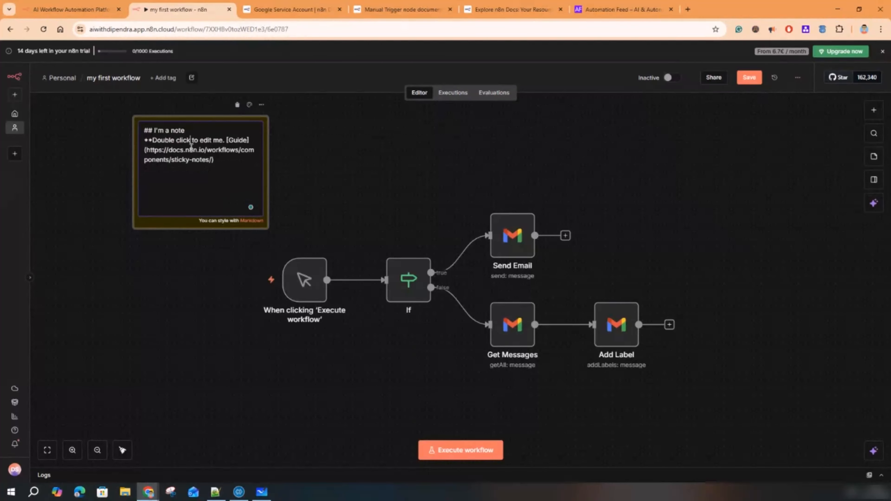
type("**")
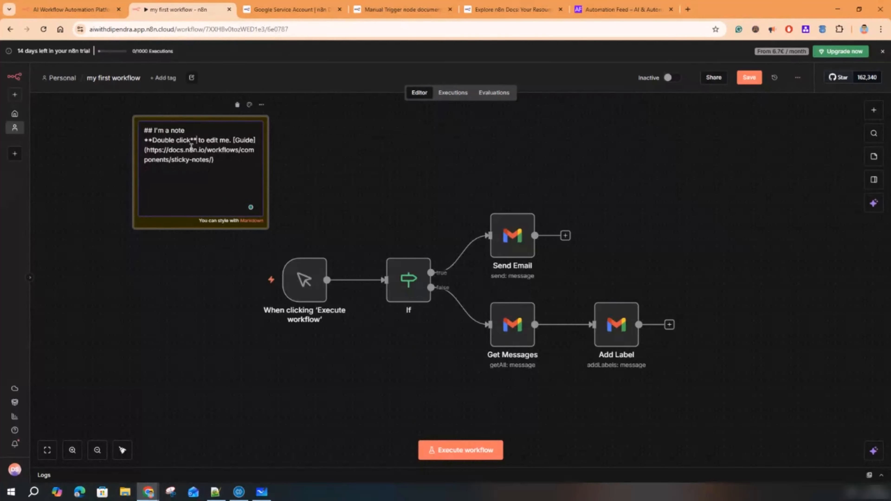
left_click(291, 186)
- Move the sticky note onto the If node and resize it into a tall narrow frame around it
left_click_drag(192, 171, 396, 278)
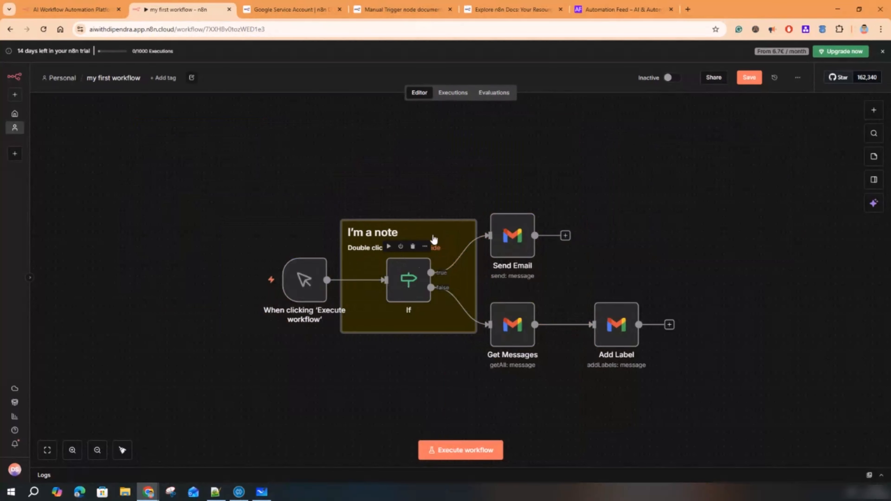
left_click_drag(418, 221, 419, 206)
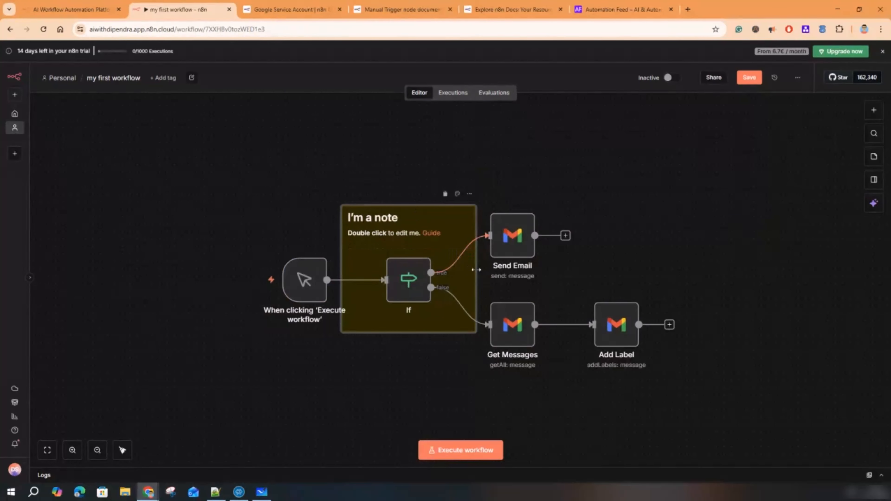
left_click_drag(477, 274, 453, 275)
left_click_drag(341, 270, 364, 269)
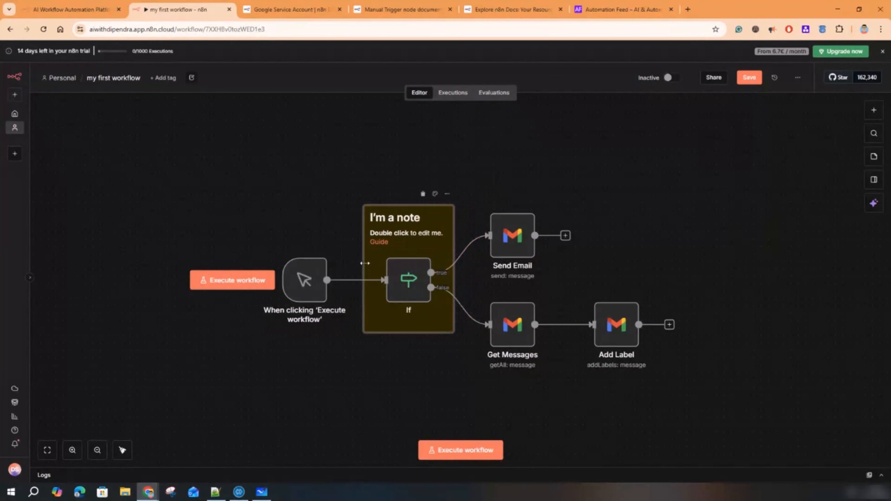
left_click_drag(385, 201, 385, 192)
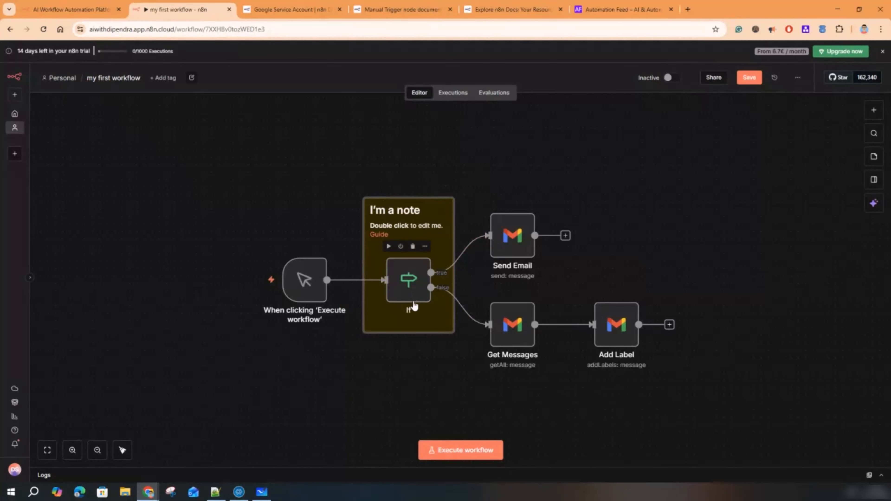
left_click_drag(416, 342, 416, 355)
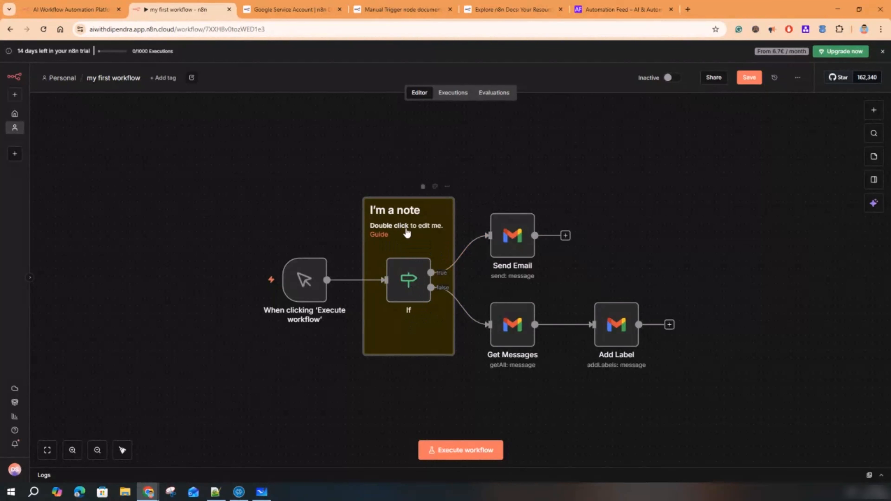
- Recolour the sticky note purple, then change it to red
left_click(435, 187)
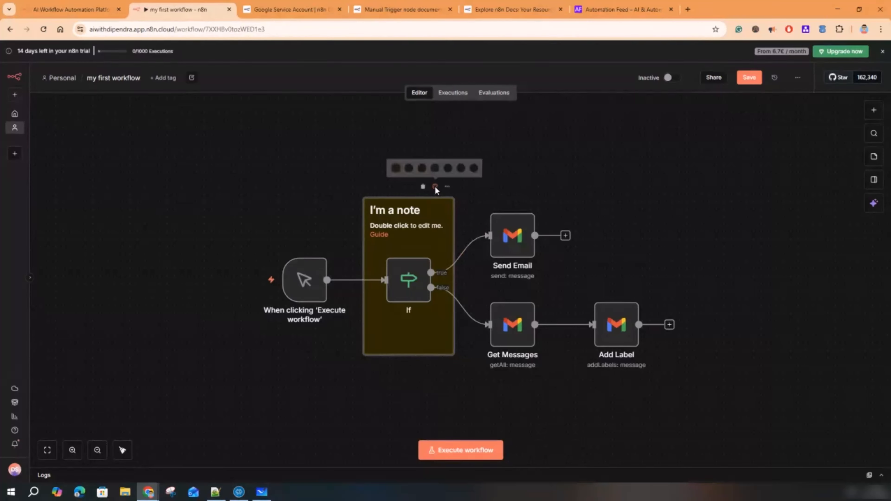
left_click(460, 168)
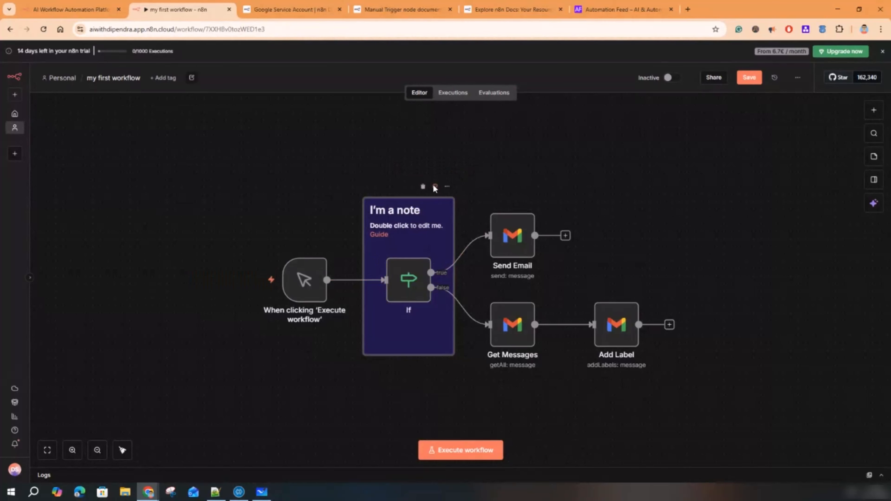
left_click(435, 187)
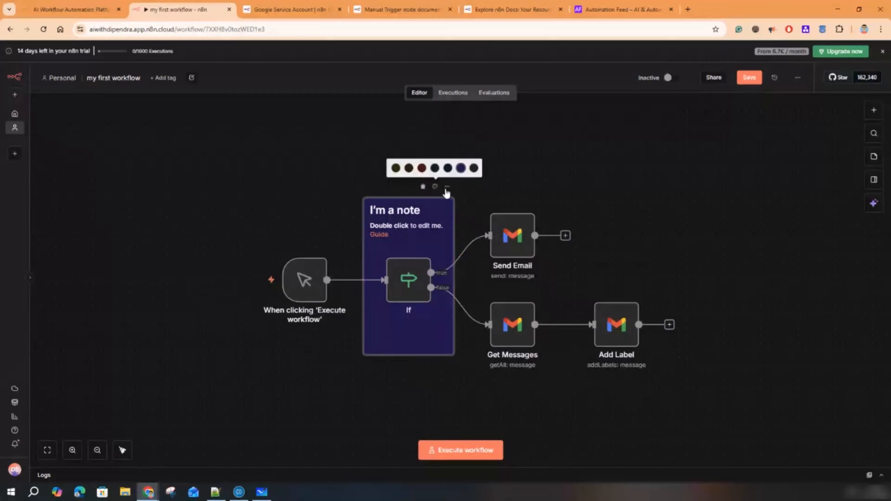
left_click(422, 170)
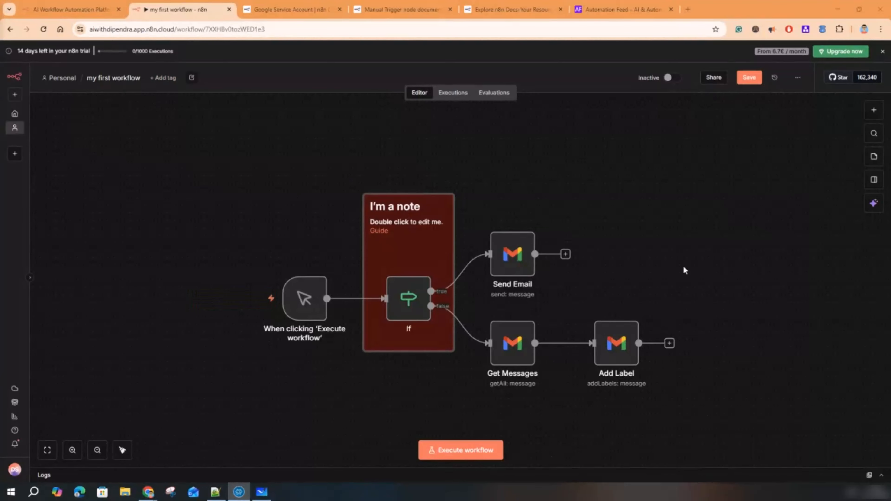
mouse_move(337, 333)
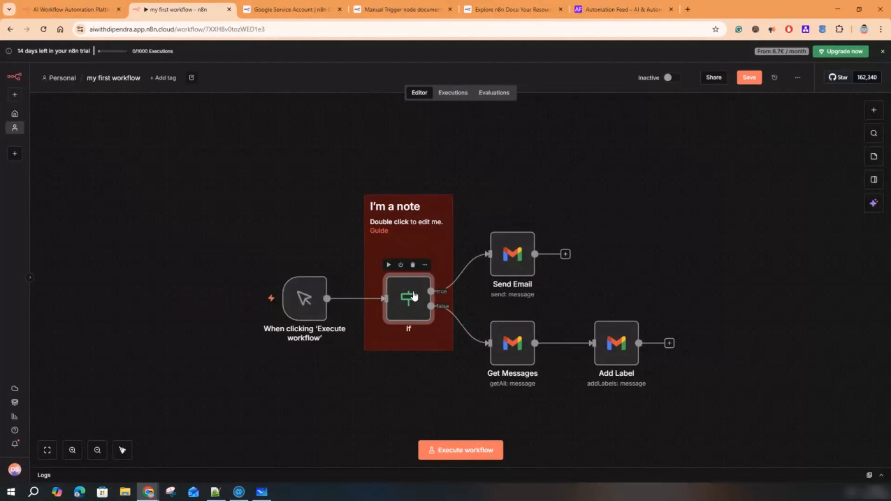
- Set the If node's condition to 1 is equal to 1 and save it
double_click(411, 298)
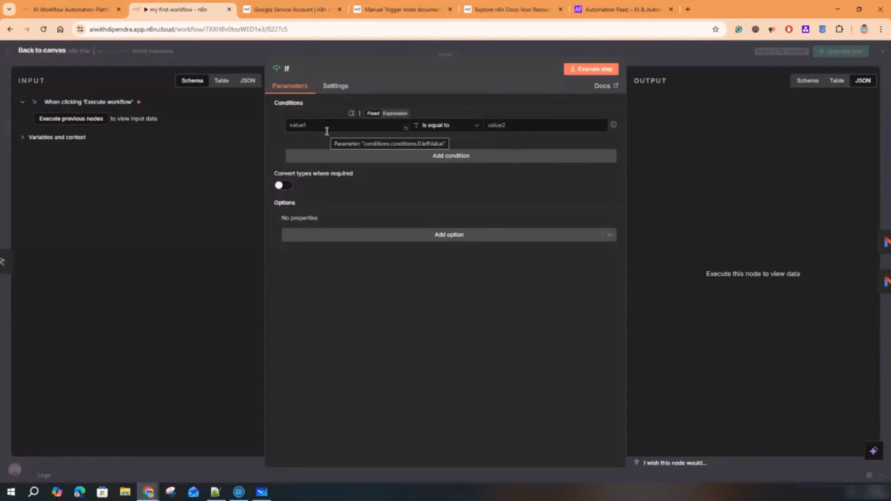
left_click(689, 55)
mouse_move(302, 299)
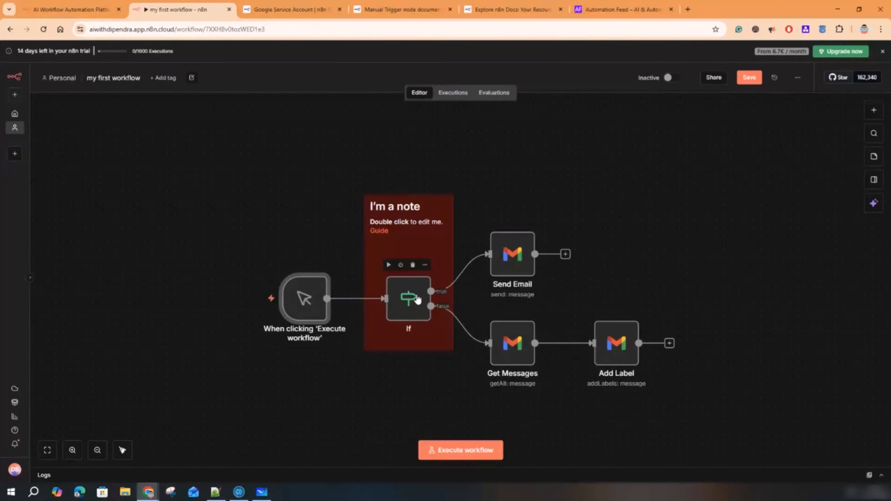
double_click(420, 303)
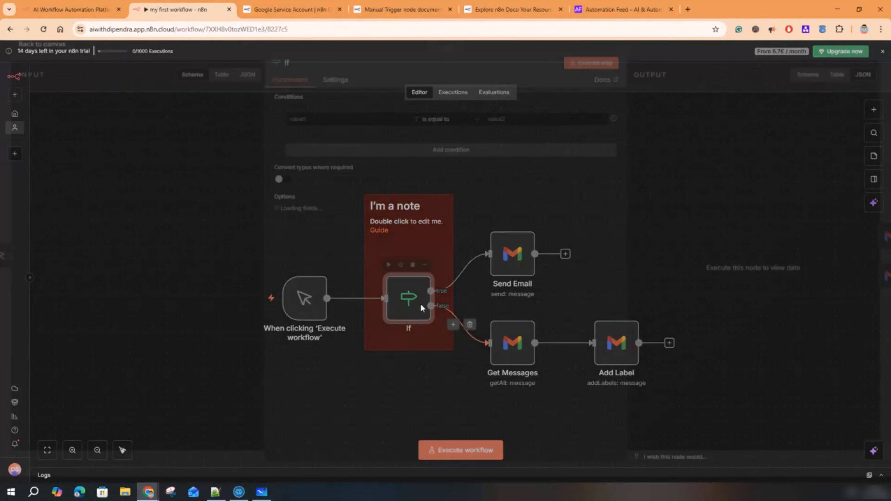
left_click(321, 124)
type("1")
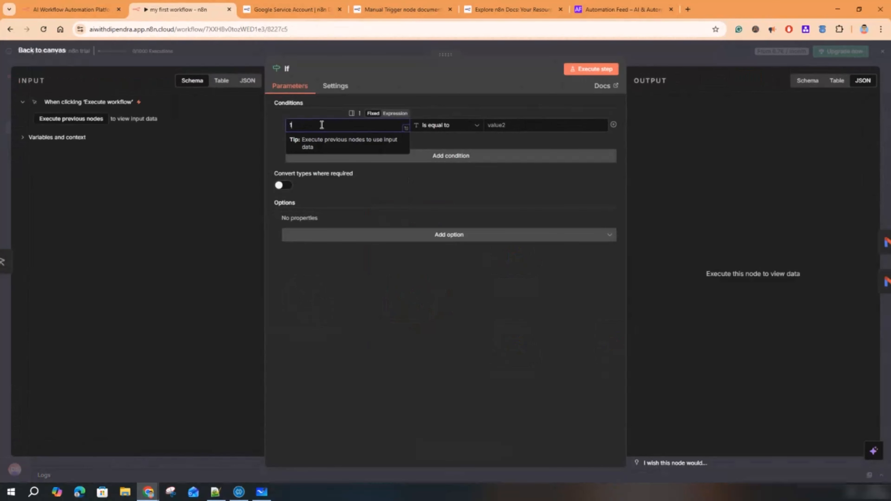
left_click(527, 125)
type("1")
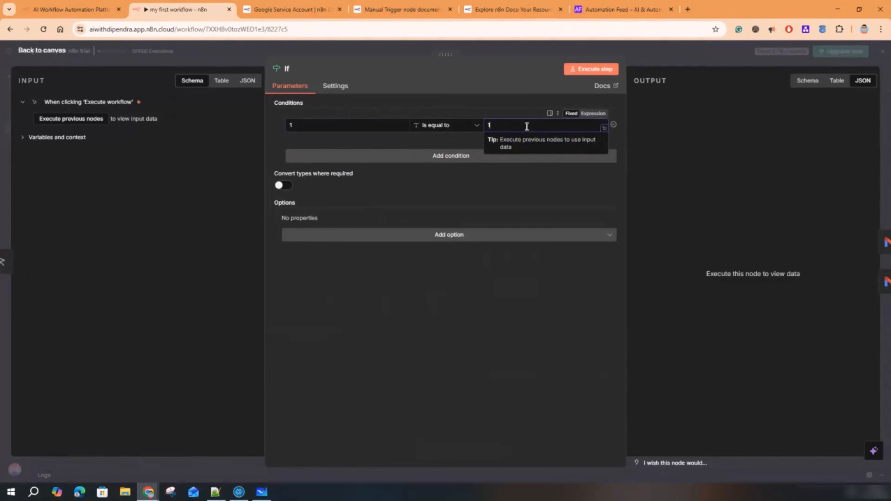
key("Escape")
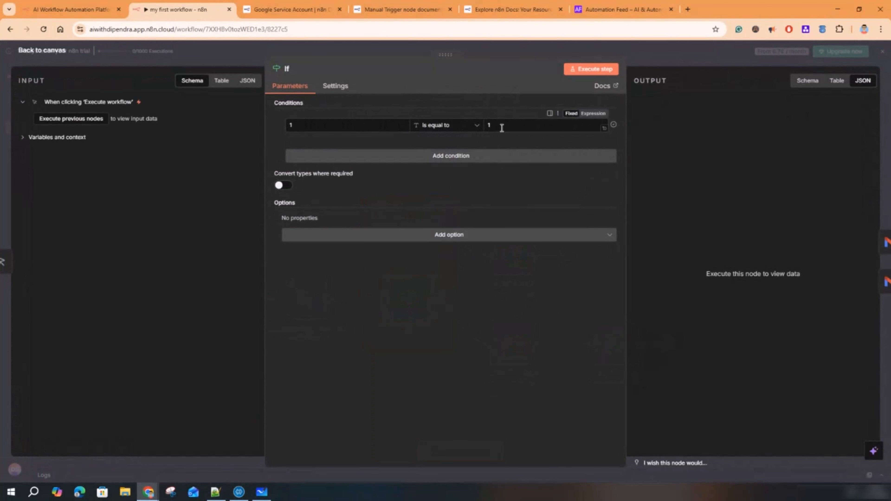
left_click(668, 48)
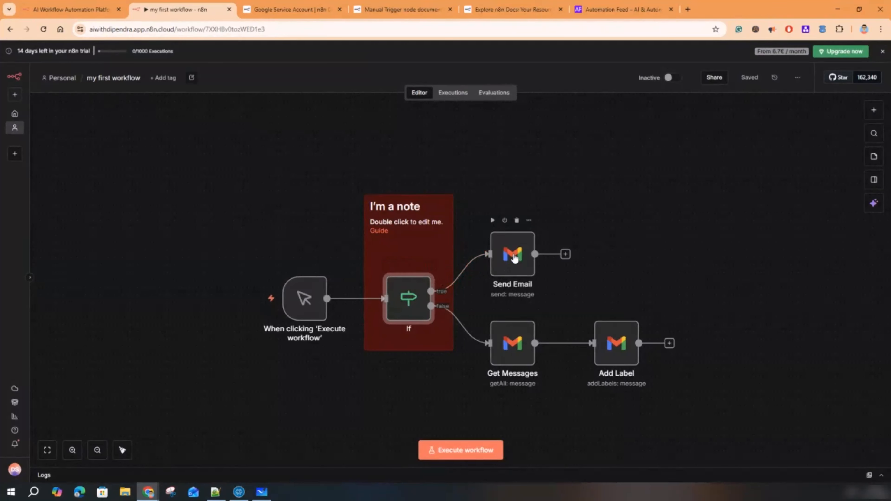
- Check the recipient address in the Send Email node's settings
double_click(514, 258)
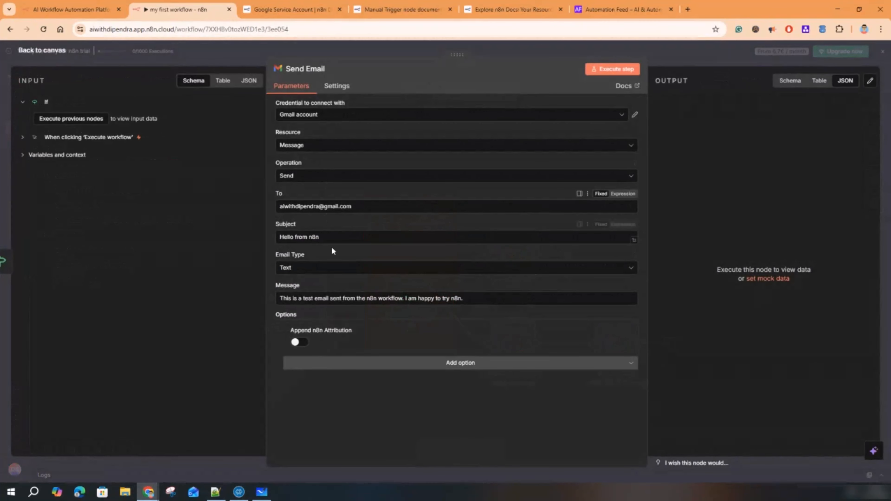
left_click_drag(352, 206, 277, 204)
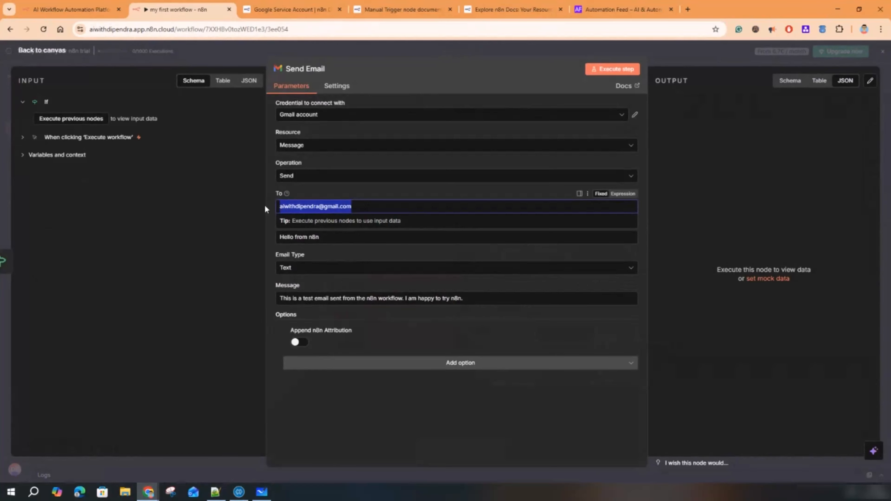
left_click(698, 54)
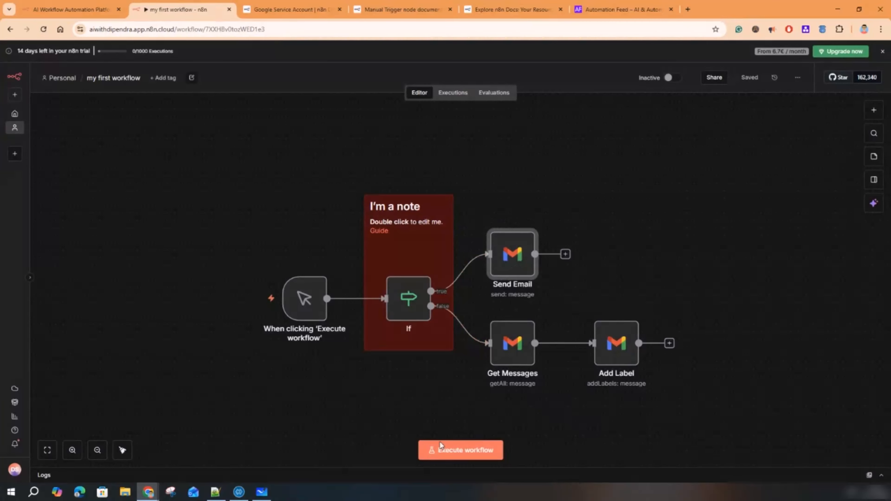
- Execute the whole workflow so the item follows the true branch to Send Email
left_click(443, 449)
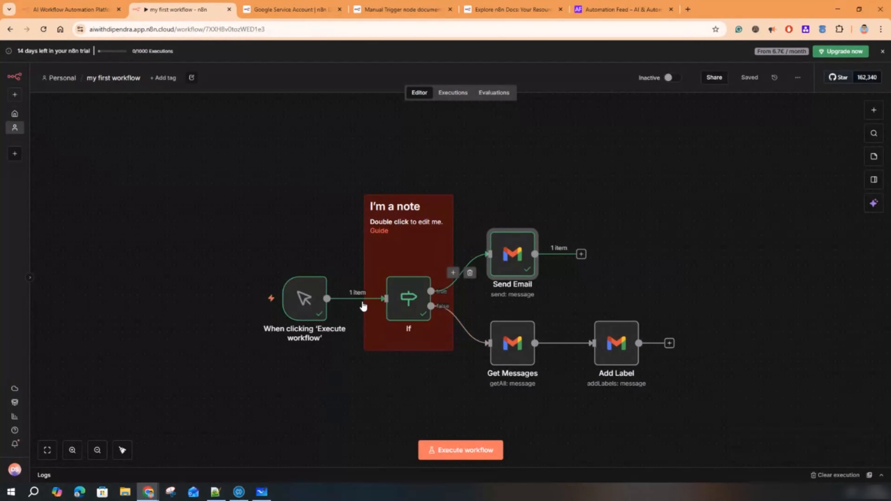
mouse_move(407, 303)
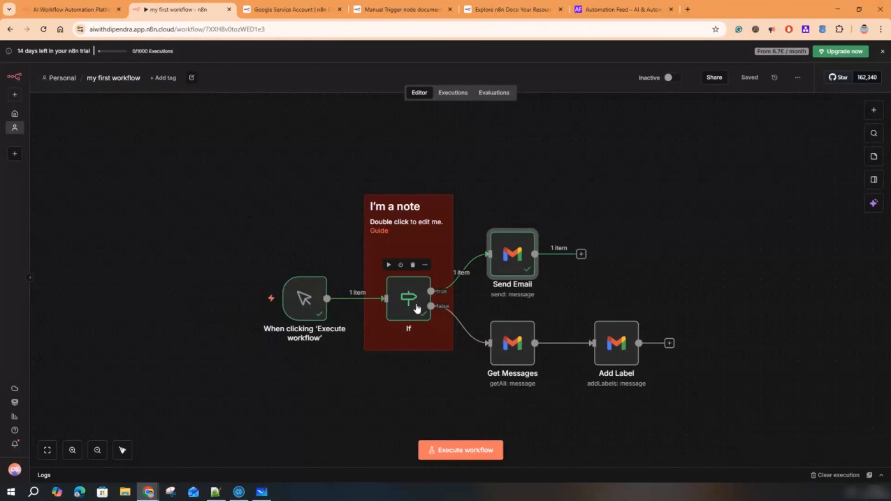
mouse_move(510, 256)
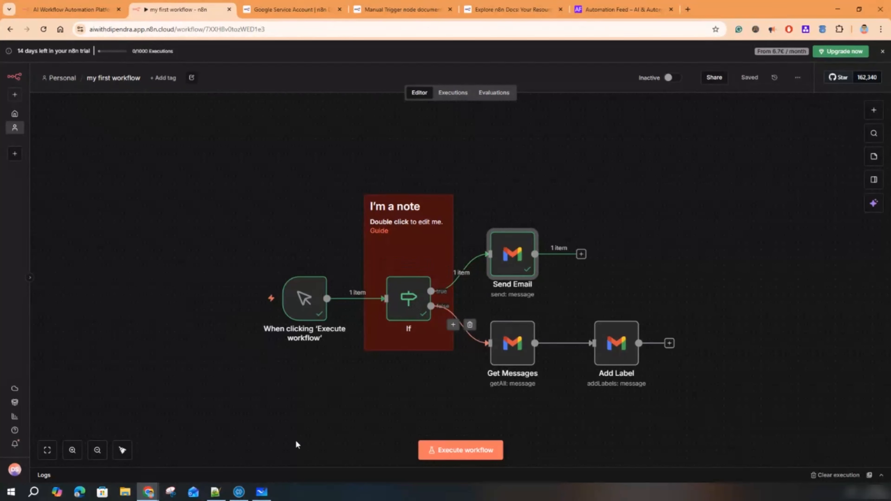
- Read the newest 'Hello from n8n' email in Gmail, then minimise Gmail
mouse_move(148, 491)
left_click(248, 459)
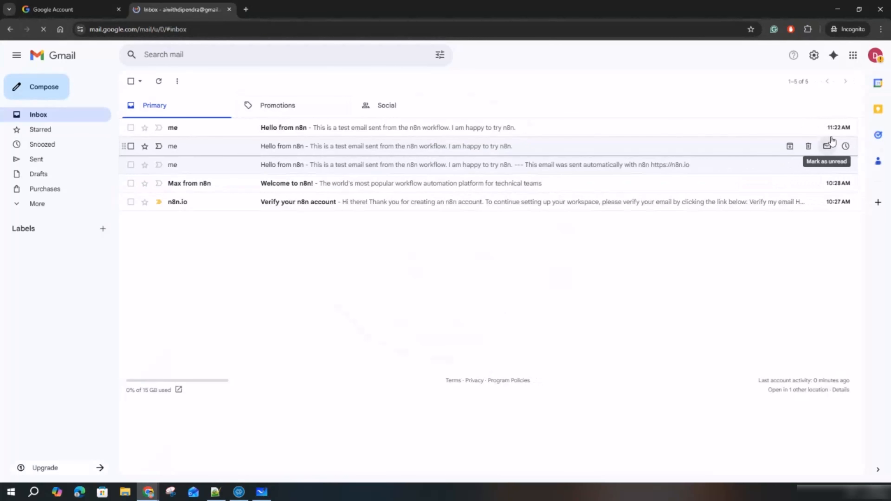
left_click(296, 132)
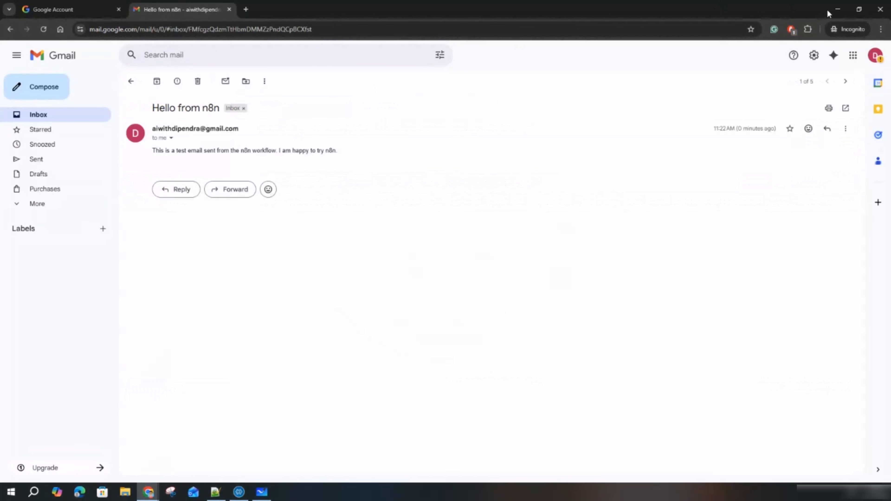
left_click(838, 10)
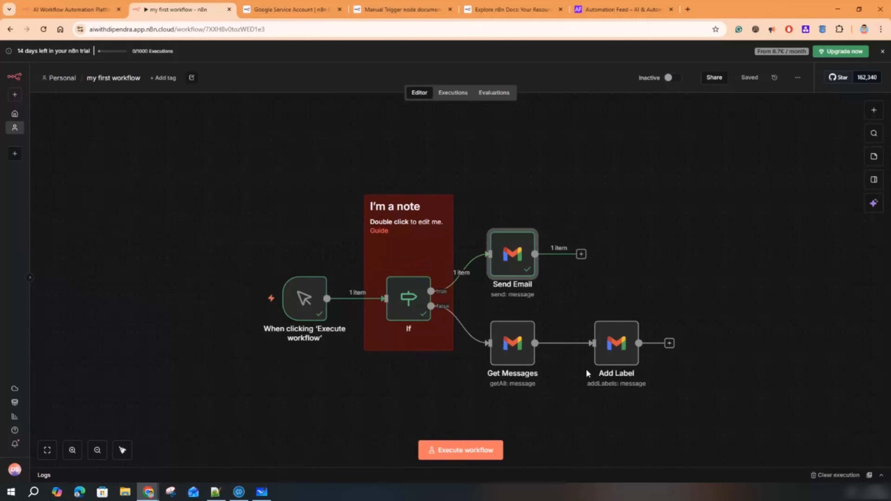
mouse_move(459, 324)
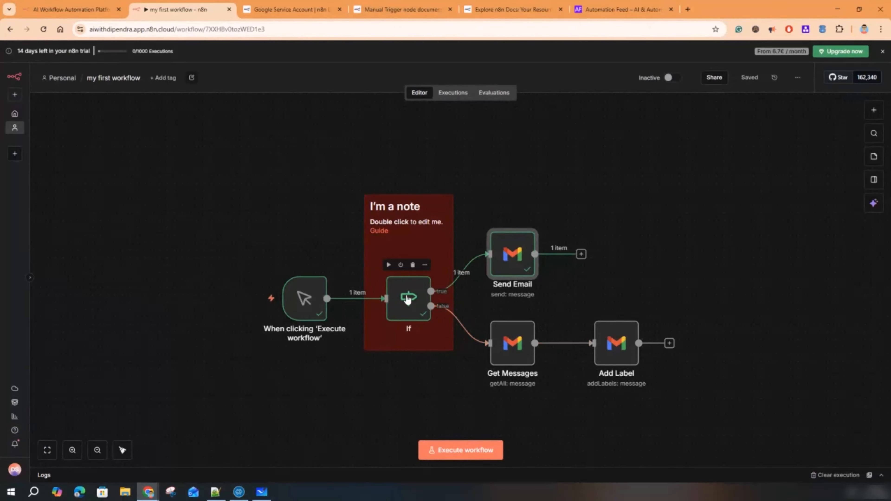
- Change the If node's second value to 2 so it reads 1 is equal to 2
double_click(408, 297)
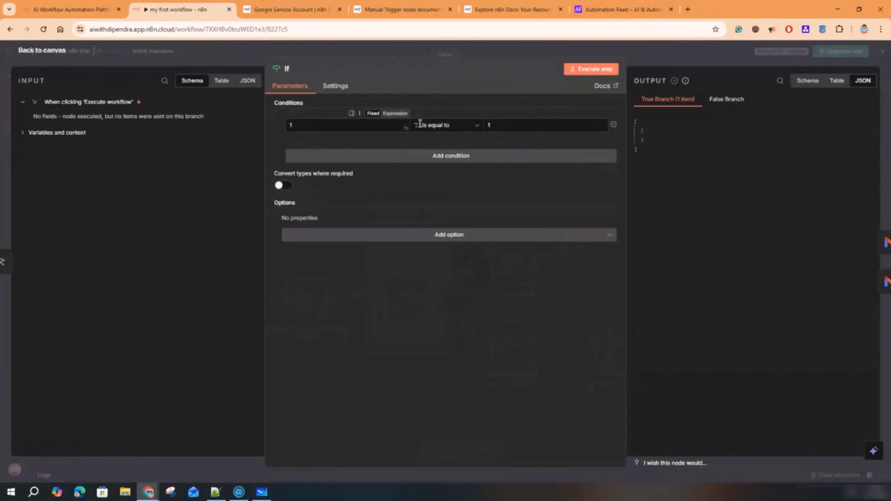
left_click(451, 126)
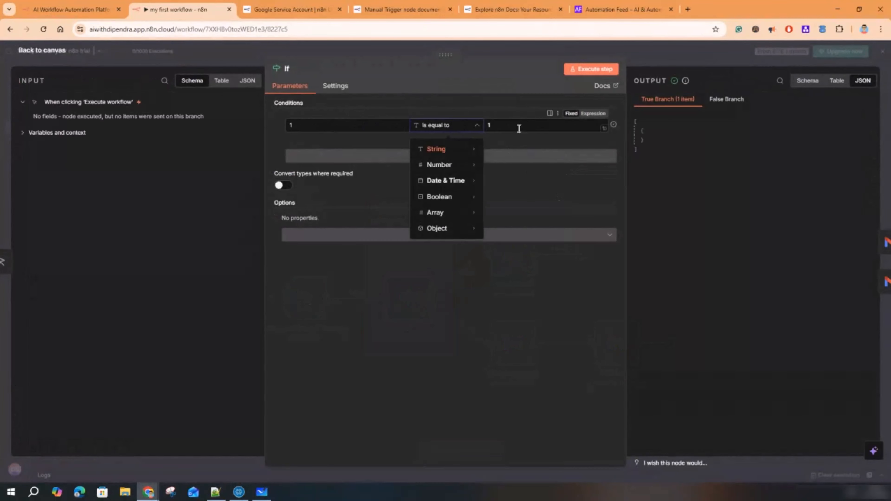
left_click(488, 125)
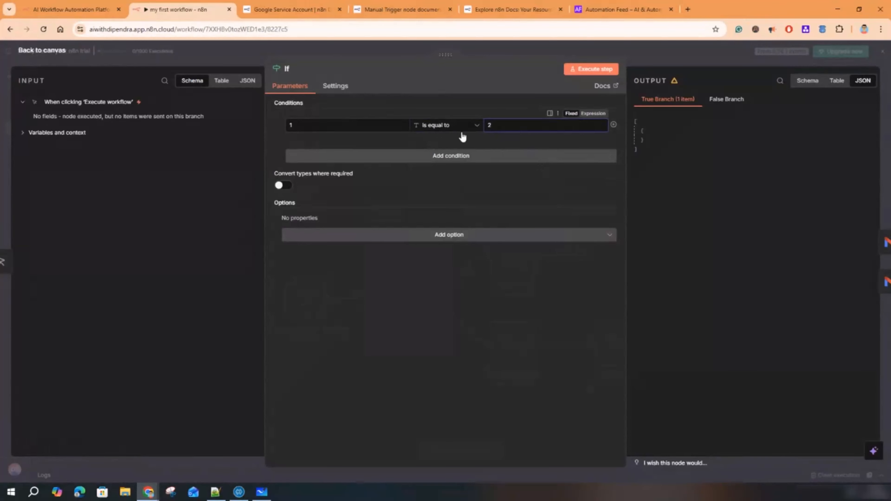
type("2")
left_click(651, 50)
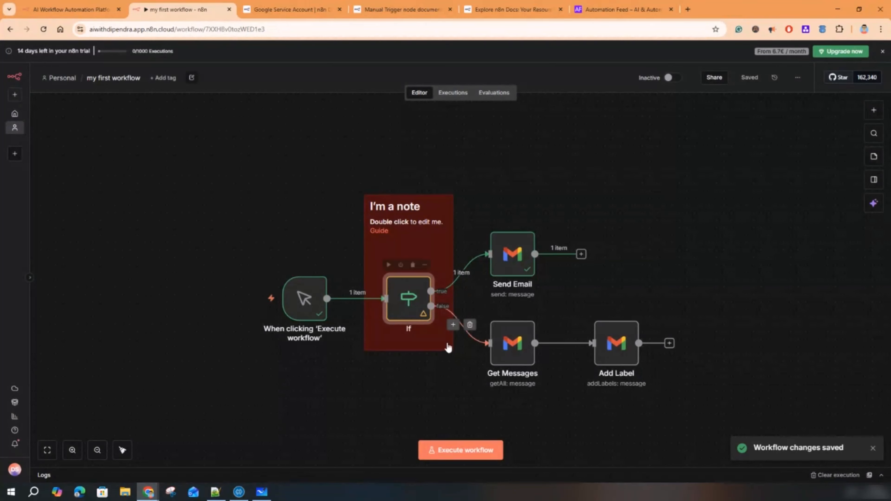
- Set the Get Messages node to the Get Many operation with Limit 2
double_click(531, 359)
left_click(312, 145)
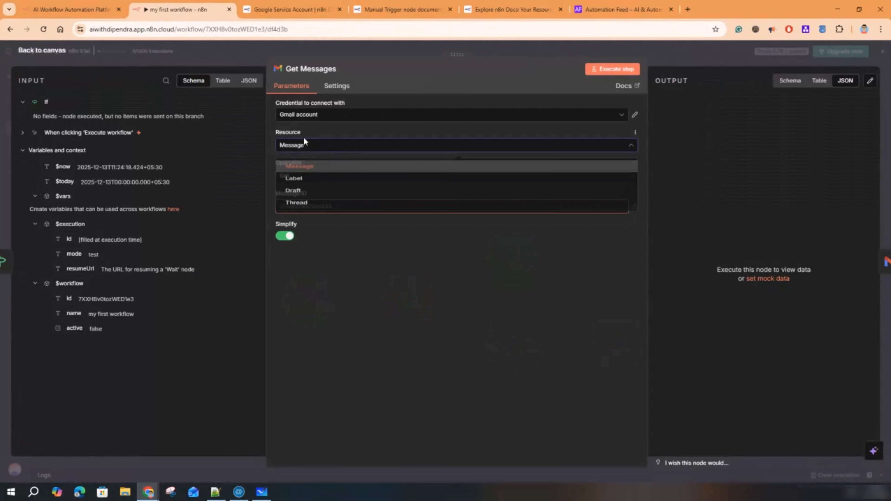
left_click(303, 171)
left_click(302, 175)
left_click(308, 247)
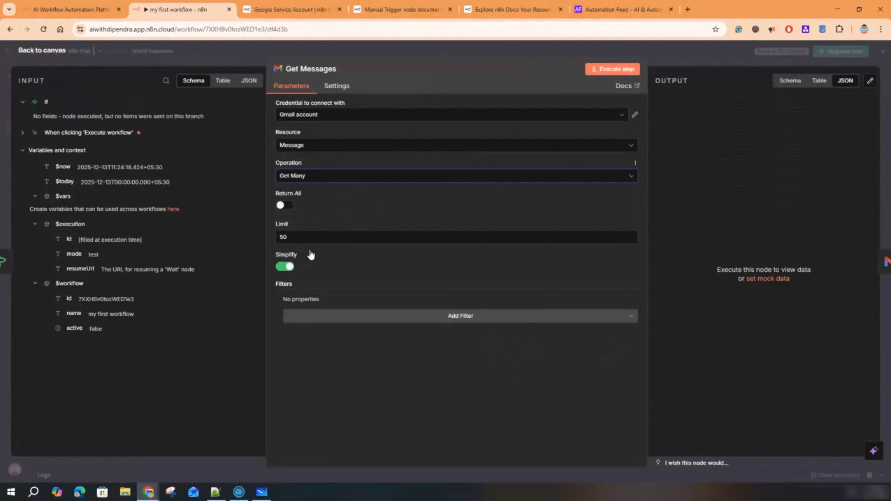
double_click(281, 236)
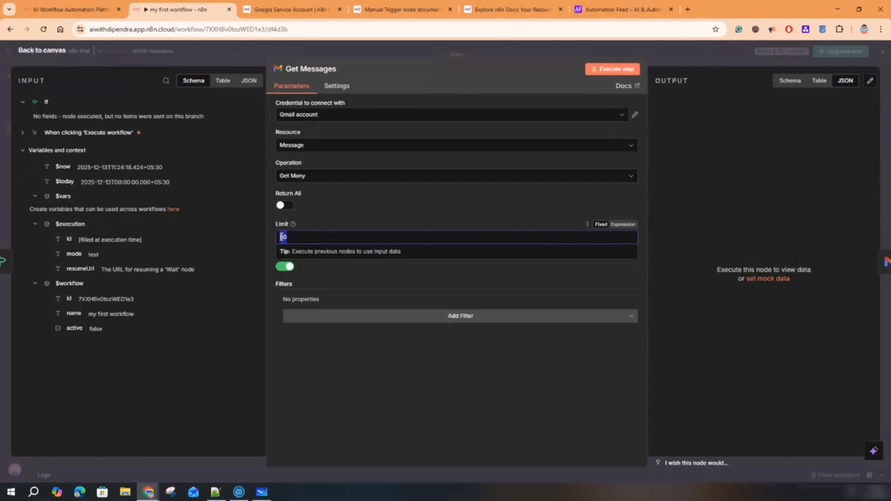
left_click(392, 362)
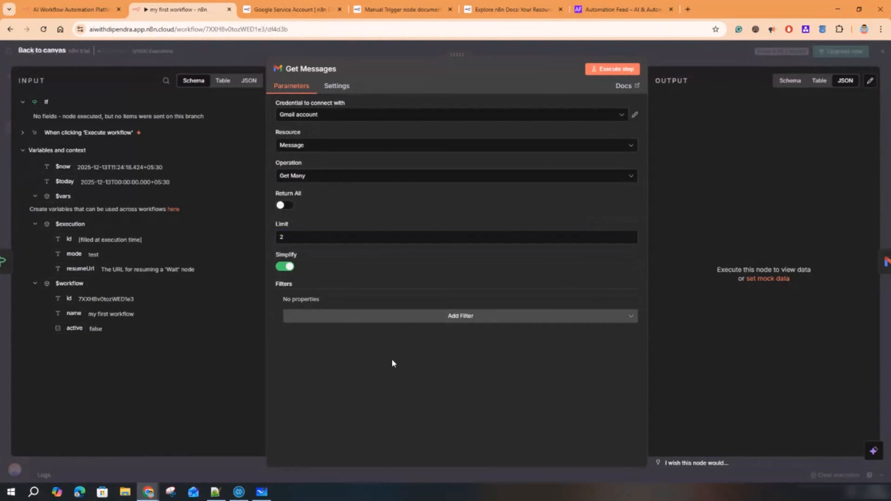
- Run Get Messages, view the two returned emails as a table, and copy the first message id
left_click(617, 69)
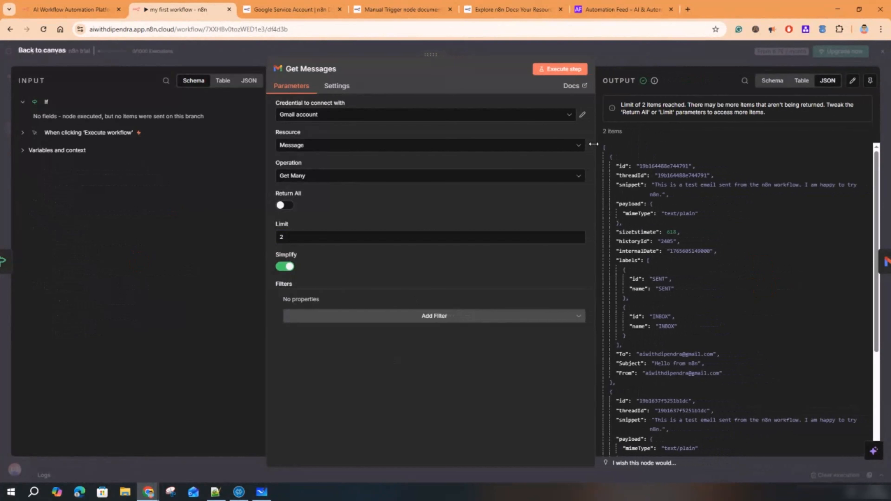
left_click(803, 82)
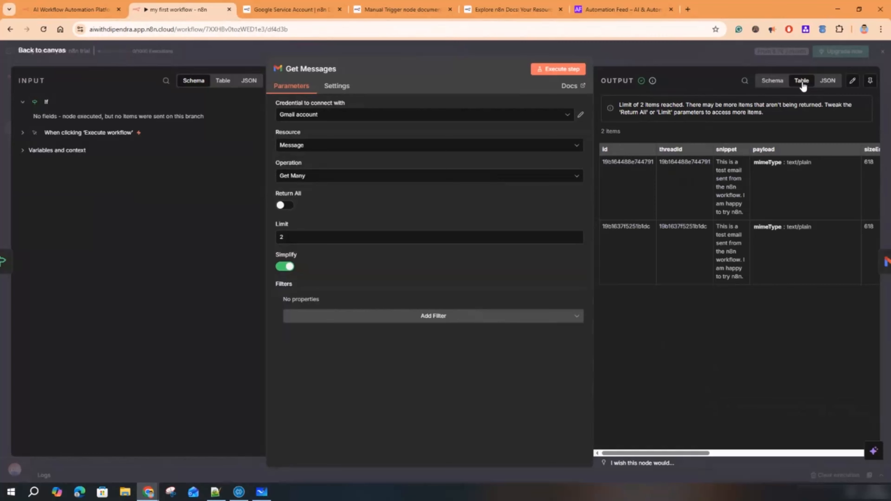
left_click_drag(592, 163, 560, 167)
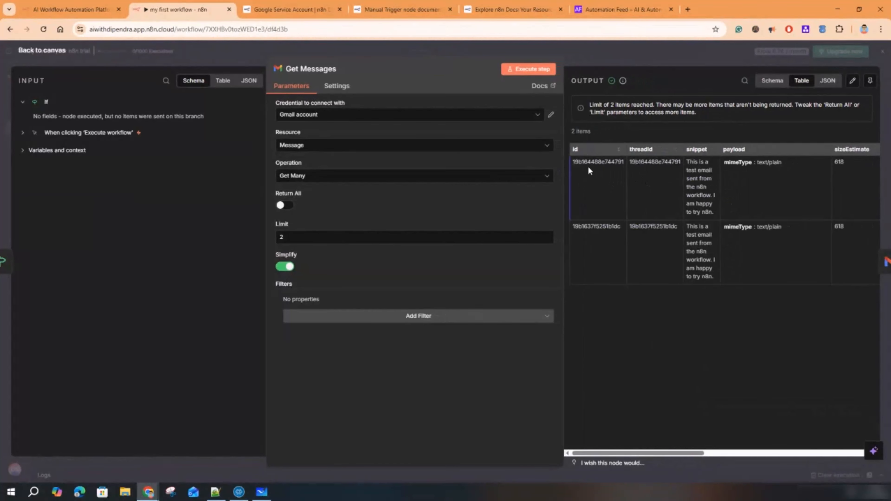
left_click_drag(573, 161, 641, 162)
left_click(619, 243)
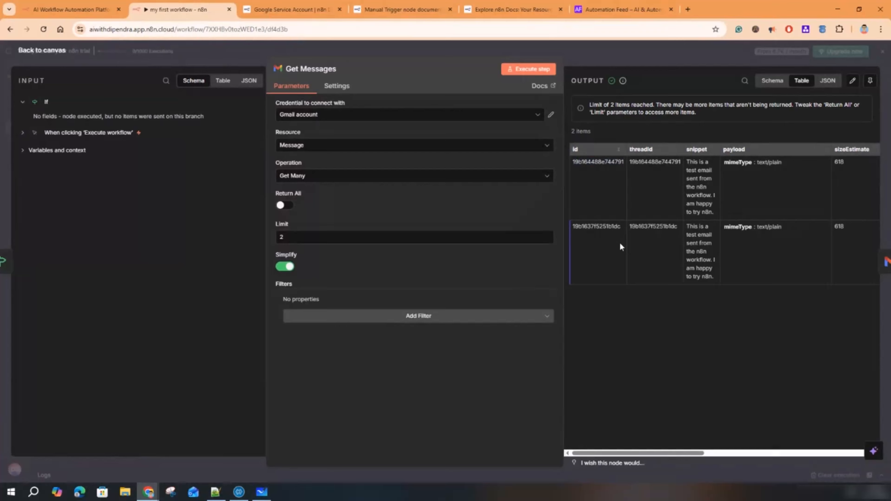
double_click(602, 161)
right_click(601, 162)
left_click(641, 175)
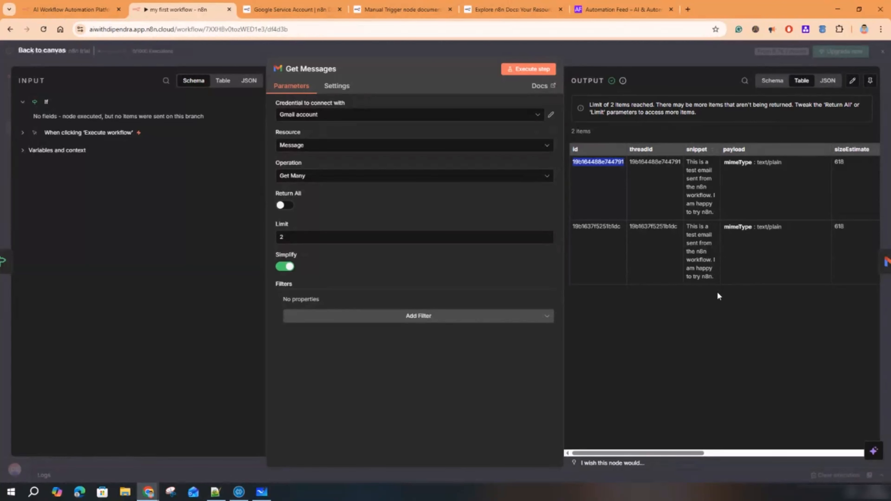
left_click(149, 494)
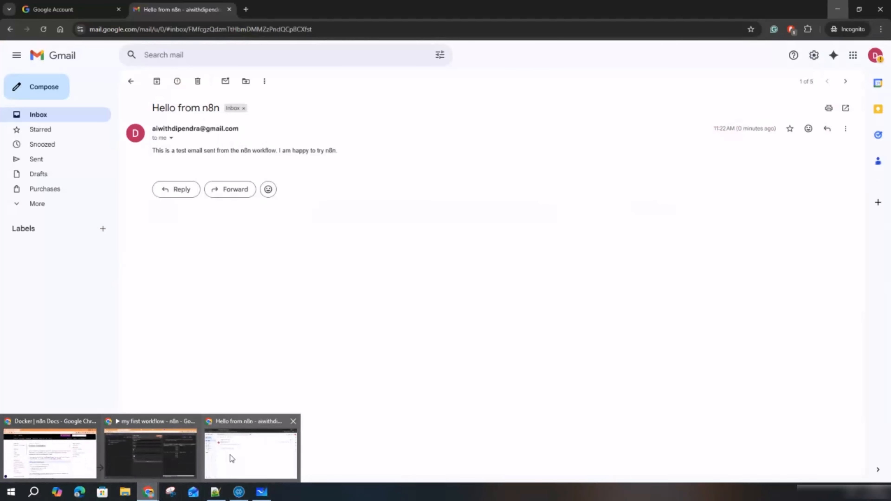
left_click(230, 455)
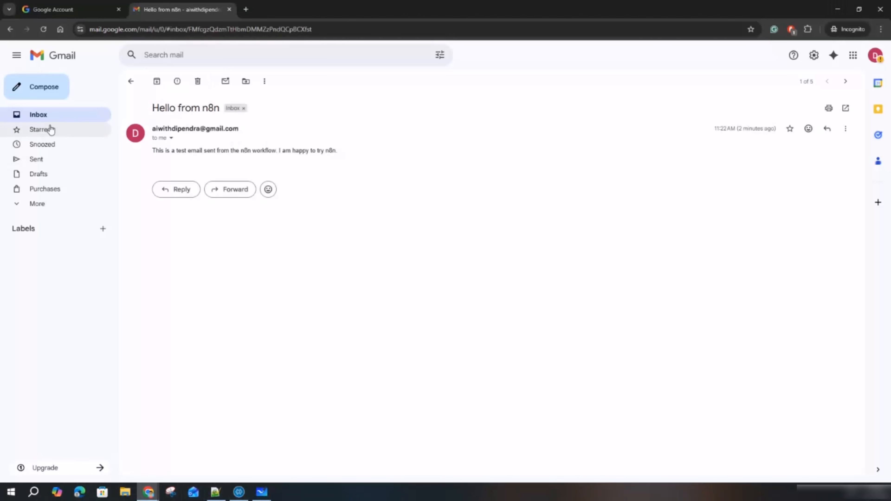
left_click(51, 116)
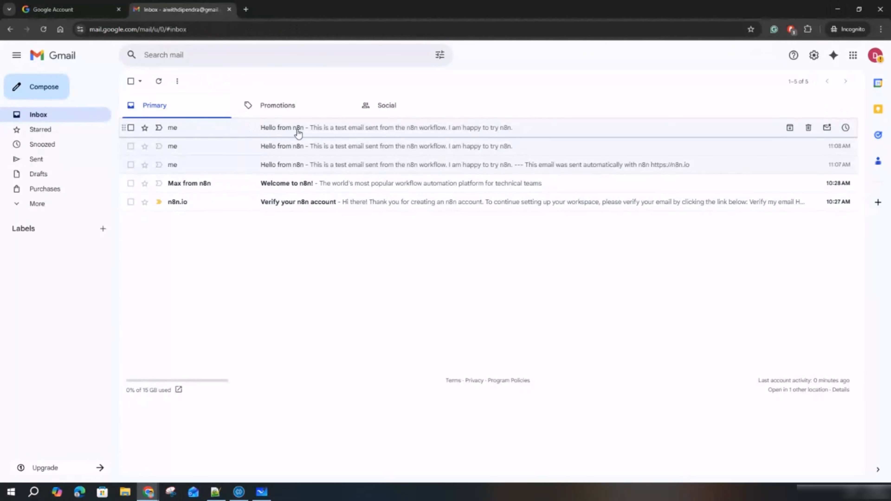
key("alt+Tab")
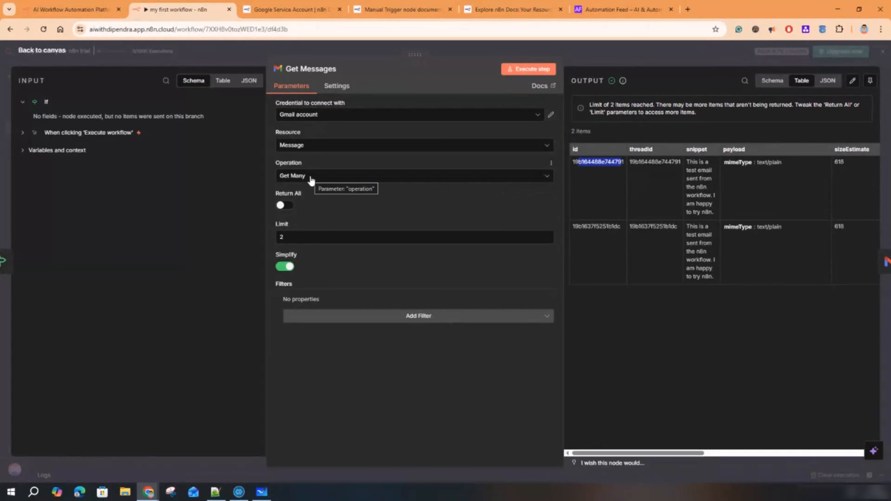
left_click(282, 237)
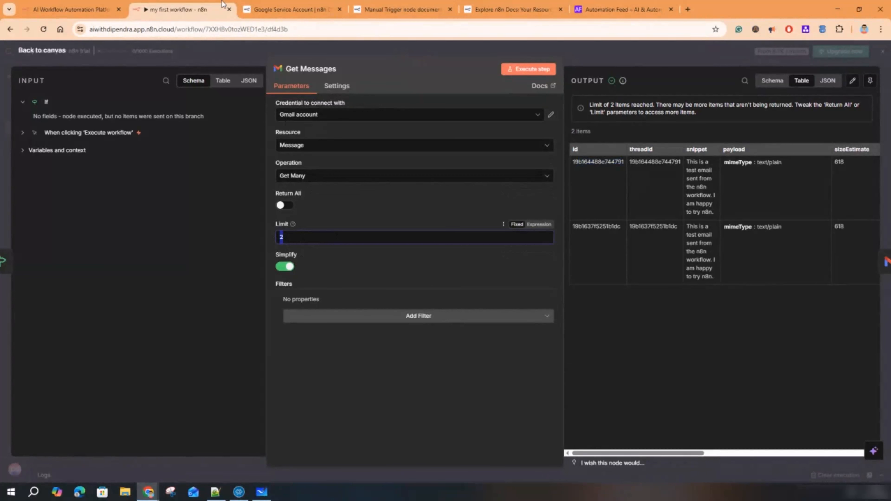
mouse_move(146, 489)
left_click(244, 448)
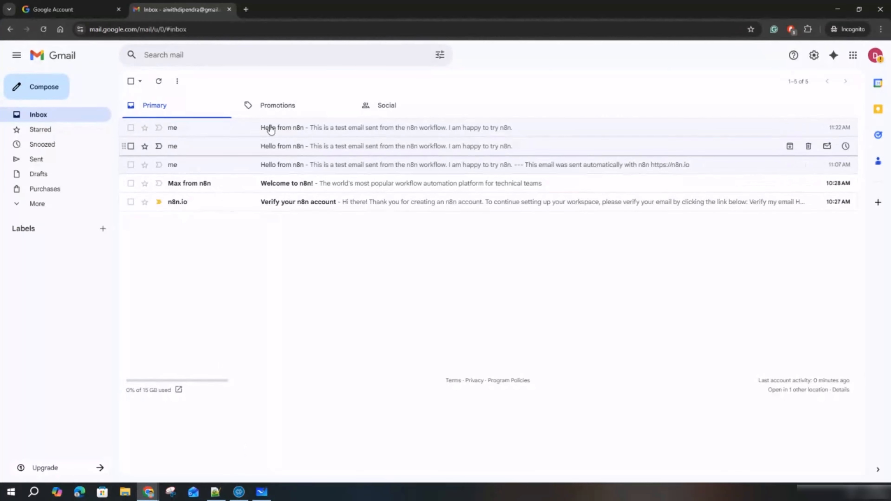
left_click(278, 105)
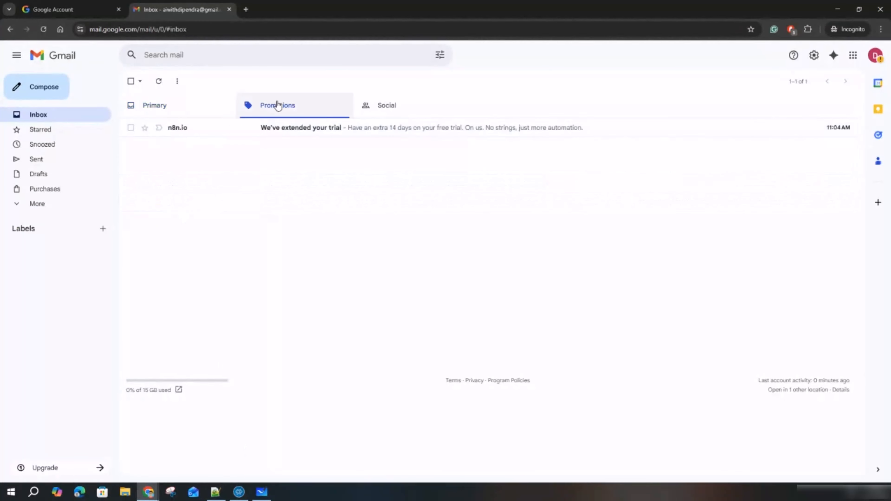
left_click(183, 113)
left_click(838, 9)
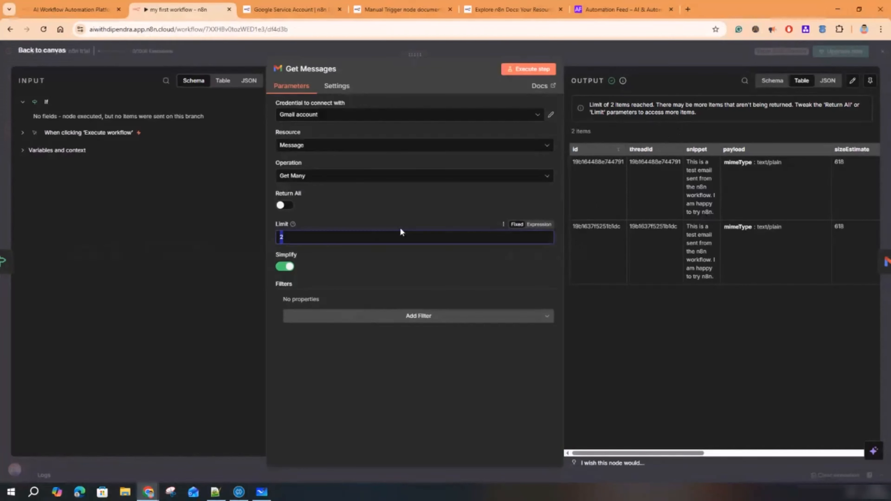
- Inspect the output in JSON, schema and table views, selecting the first message id
left_click(295, 237)
left_click(828, 80)
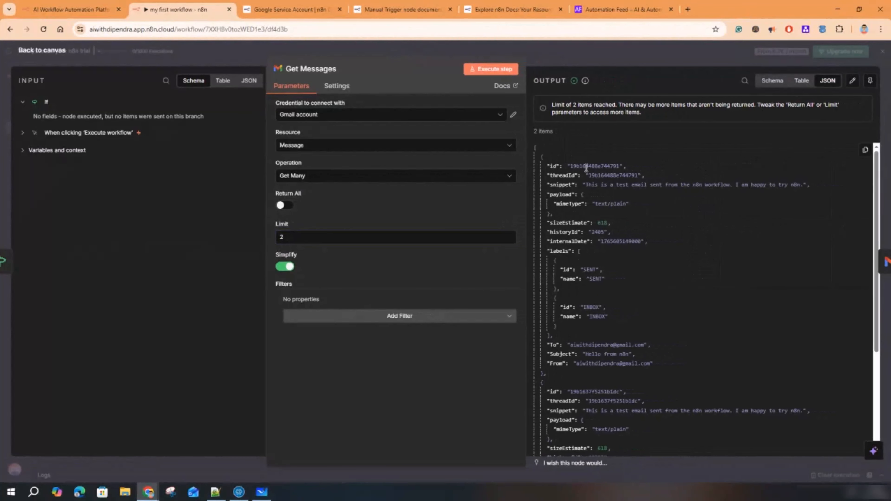
left_click_drag(571, 167, 619, 168)
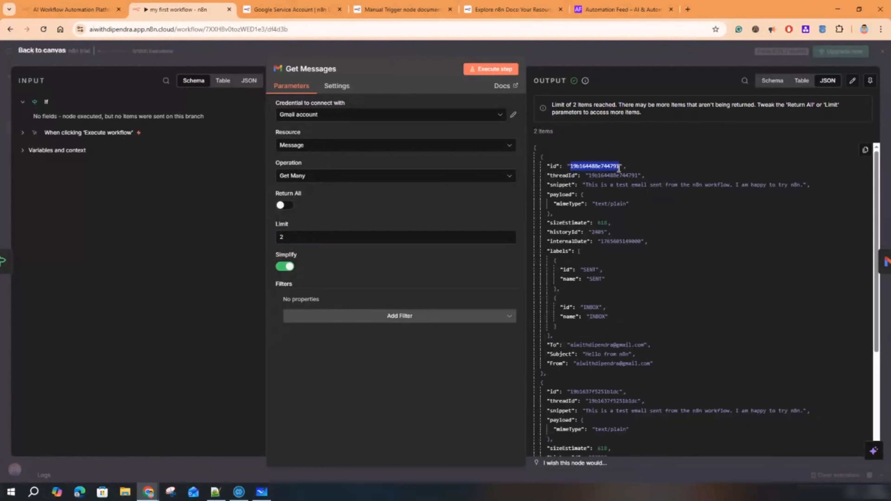
left_click(762, 83)
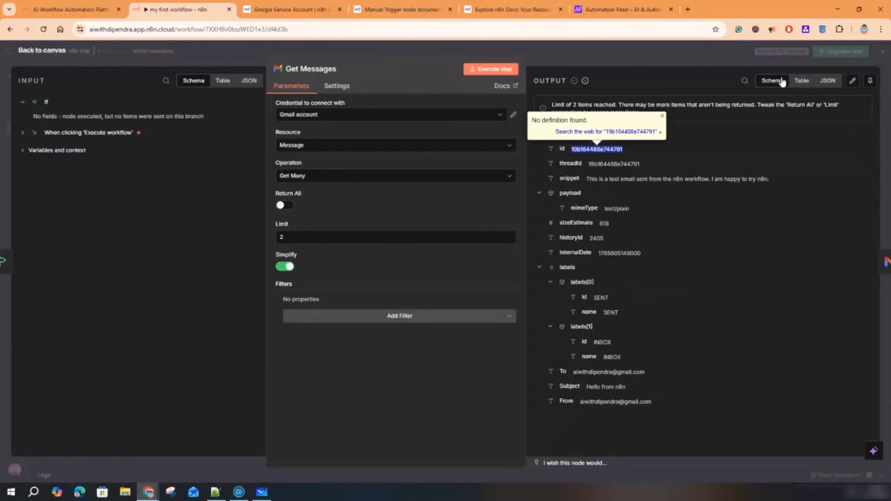
left_click(800, 81)
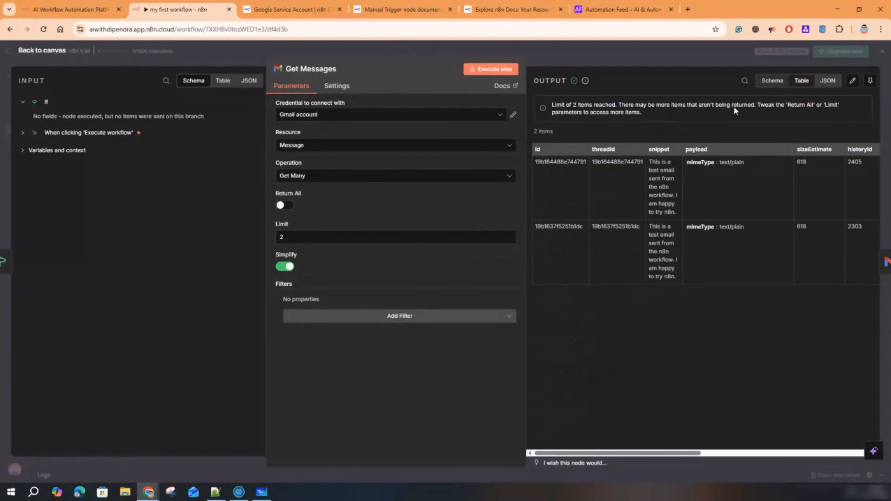
double_click(564, 163)
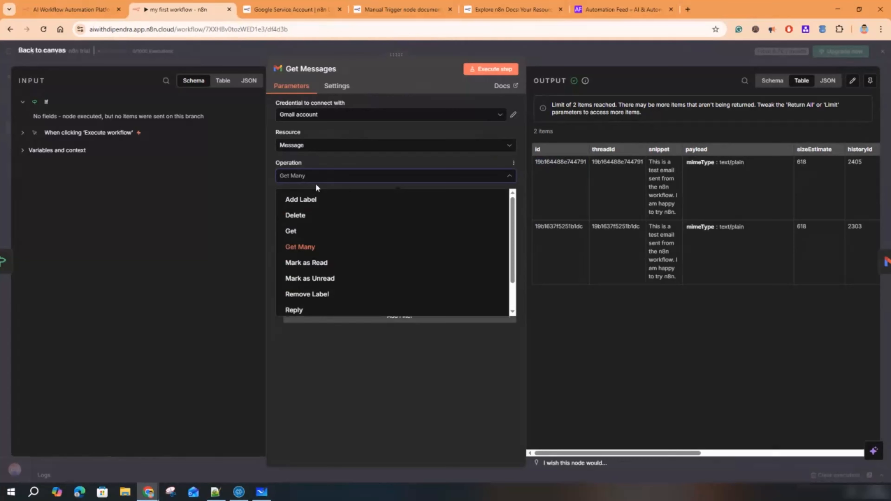
- Switch the Gmail operation to Delete, paste the message ID, and run the step
left_click(301, 215)
left_click(318, 206)
key("ctrl+v")
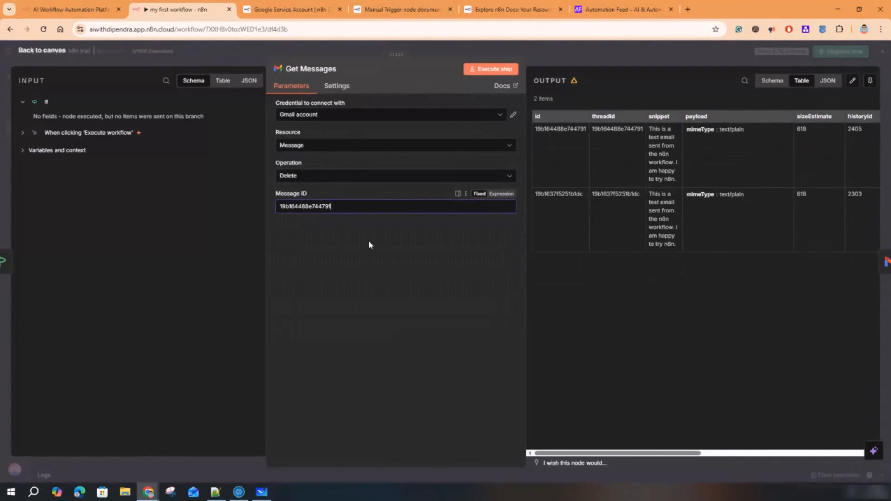
left_click(496, 70)
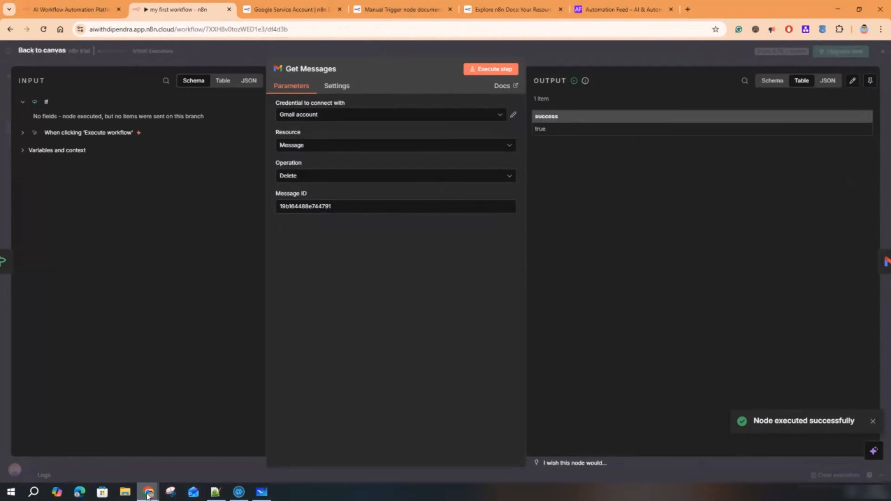
- Reload Gmail, dismiss the Get started banner, check Promotions and Primary for the deleted email, then return to n8n
mouse_move(148, 494)
left_click(232, 461)
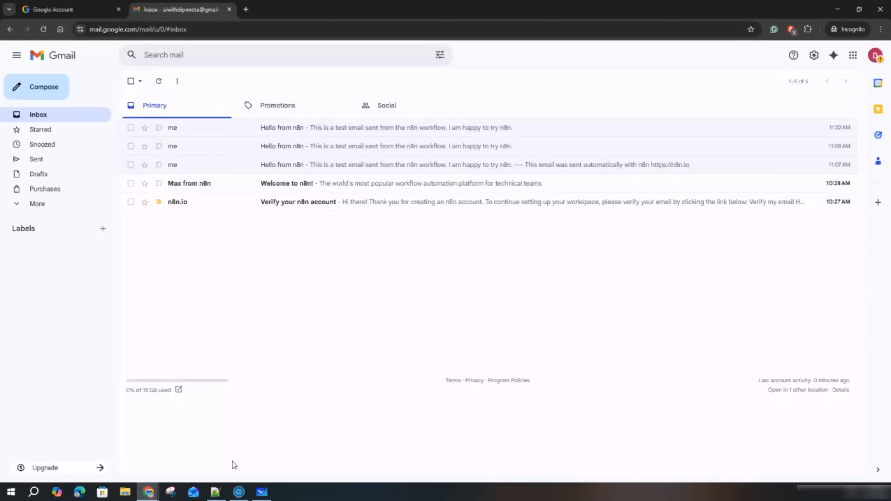
left_click(43, 29)
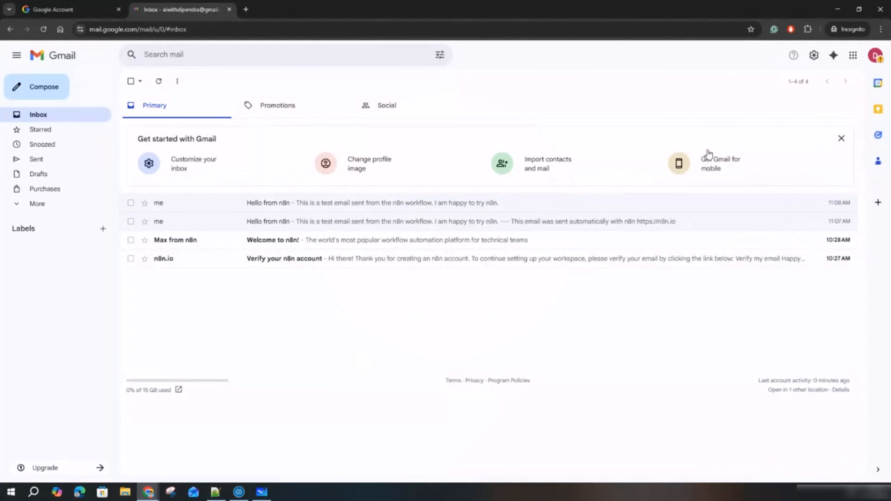
left_click(842, 139)
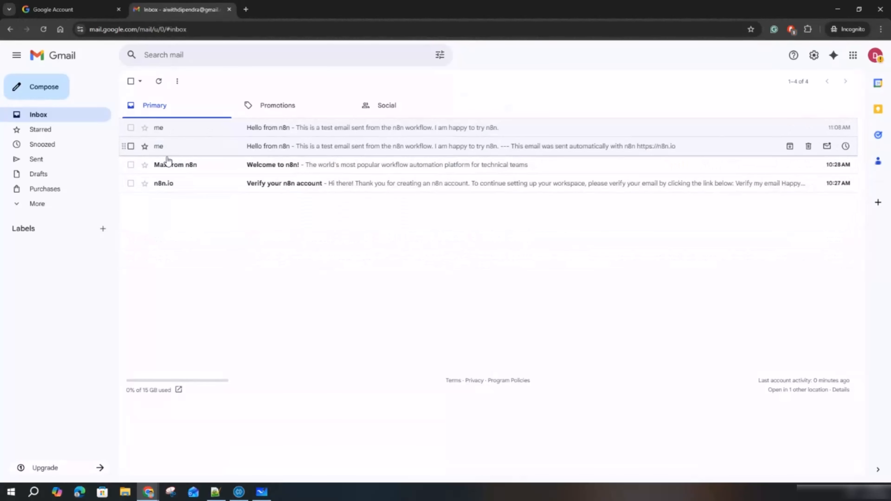
left_click(295, 105)
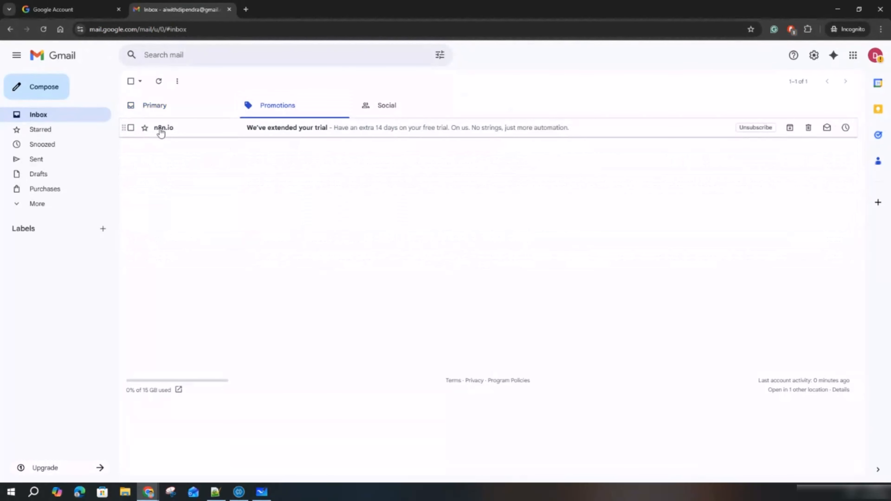
left_click(170, 113)
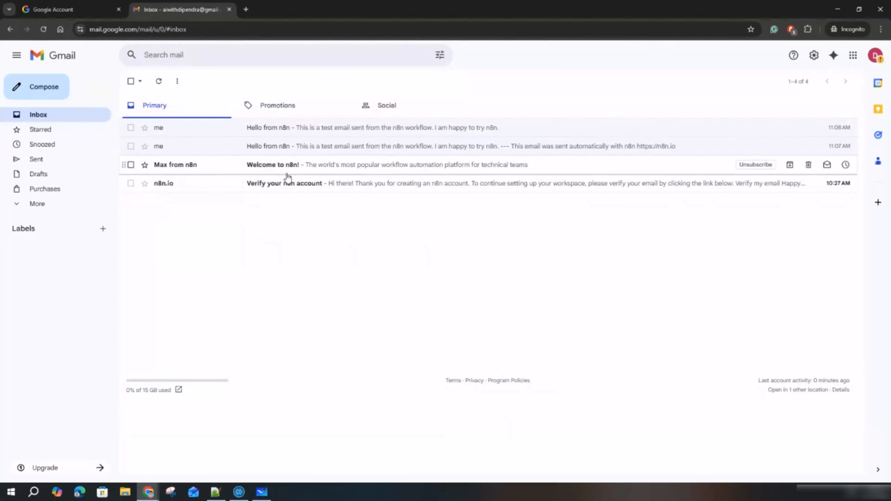
left_click(837, 10)
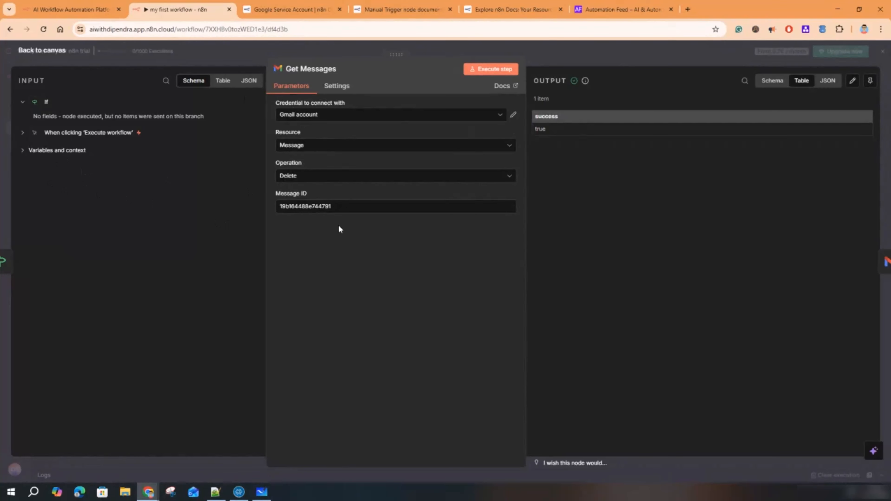
- Set the Get Messages node to Message / Get Many with a Limit of 50
left_click(308, 147)
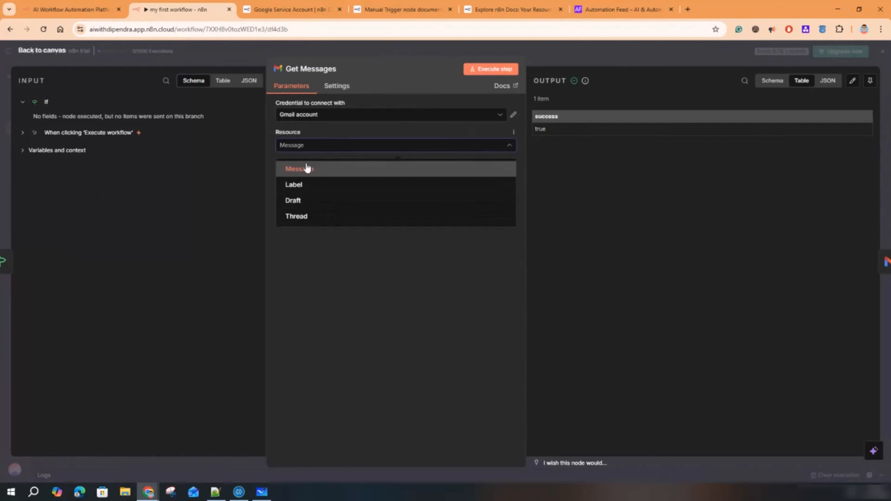
left_click(308, 147)
left_click(302, 176)
left_click(301, 244)
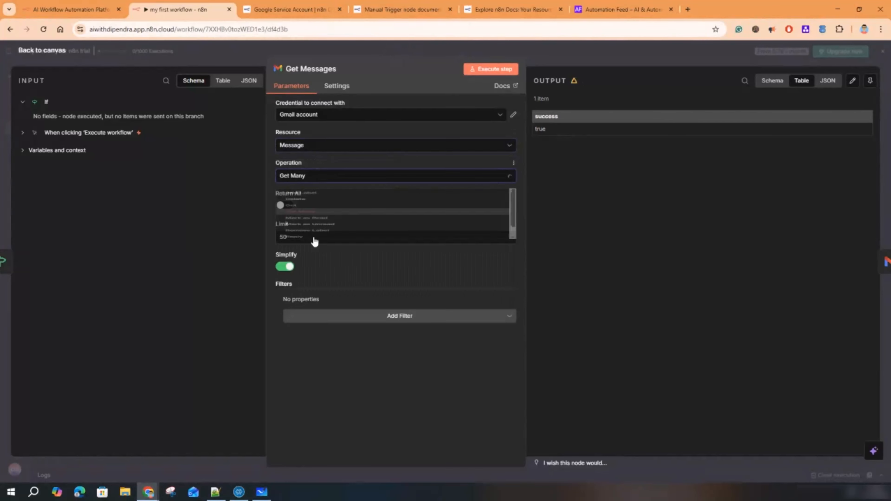
left_click_drag(300, 237, 272, 240)
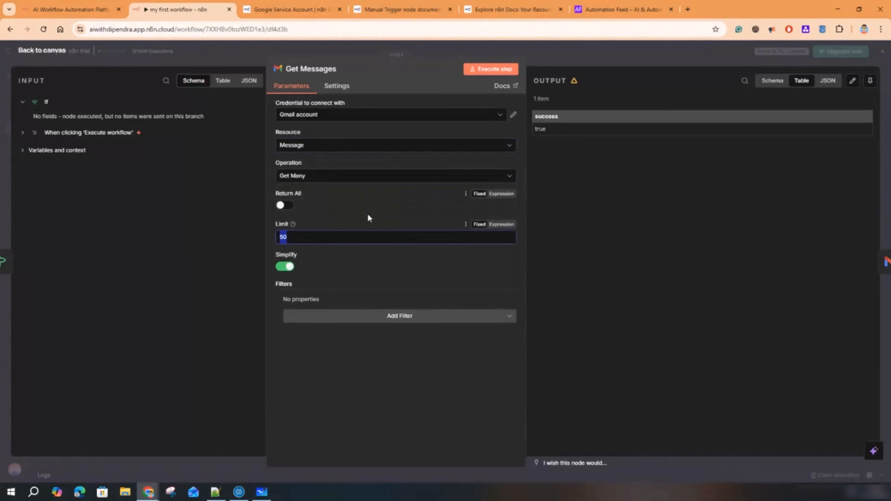
left_click(381, 333)
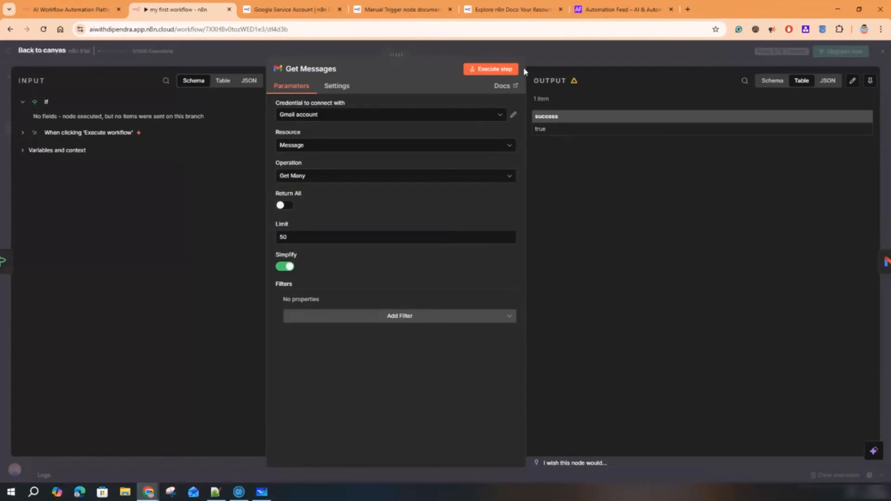
- Save the workflow with Ctrl+S, close the panel, and reopen the Get Messages node
key("ctrl+s")
left_click(593, 56)
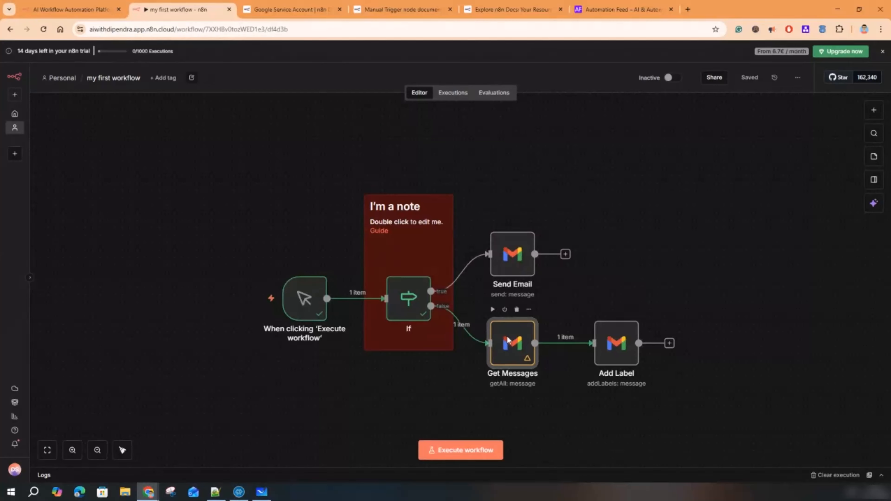
double_click(507, 340)
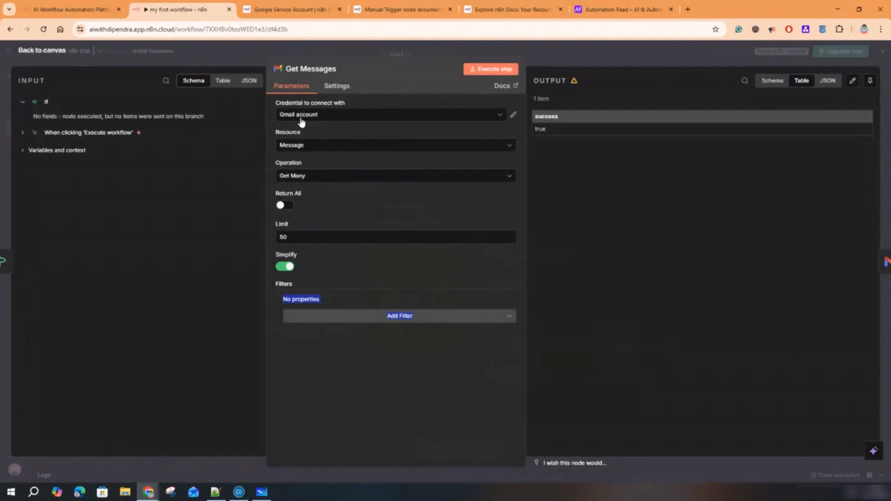
- Run Get Messages to fetch the emails and view its output as schema, JSON and table
left_click(500, 69)
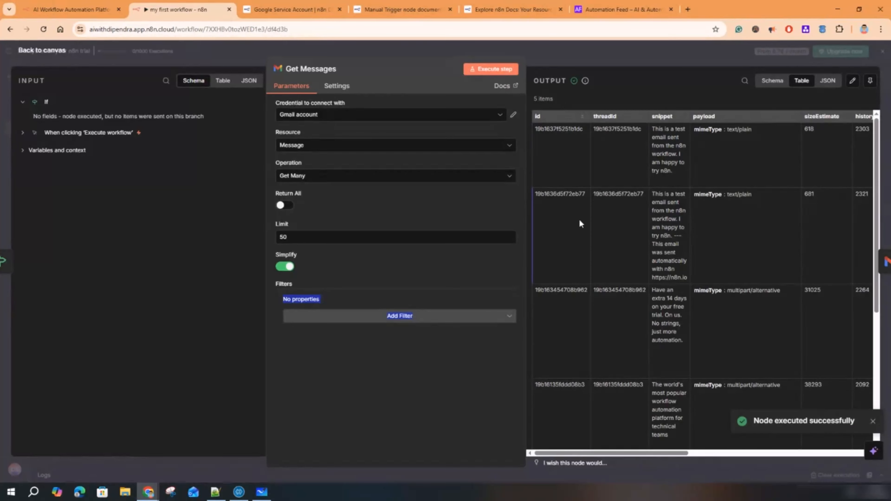
scroll(583, 228, "down", 6)
scroll(600, 242, "up", 6)
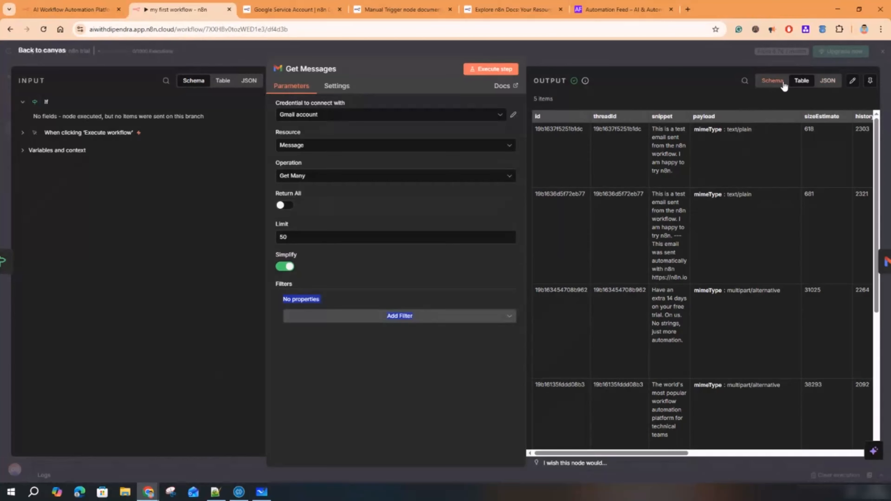
left_click(775, 82)
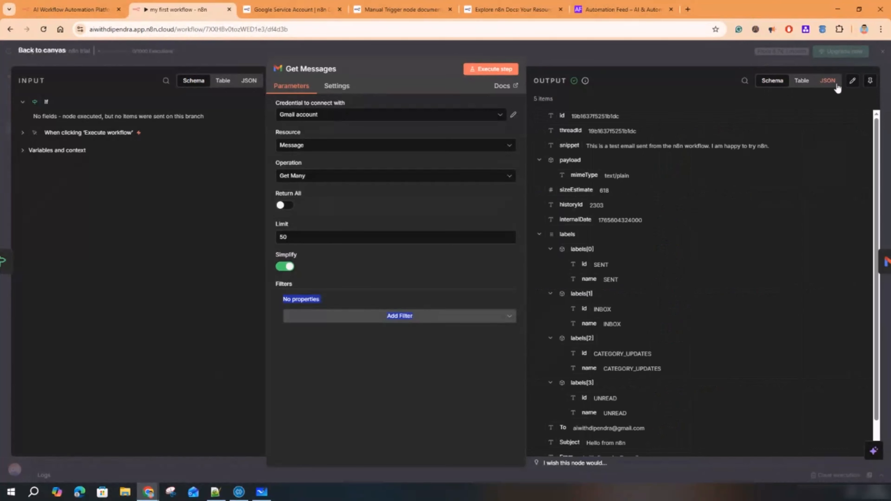
left_click(828, 81)
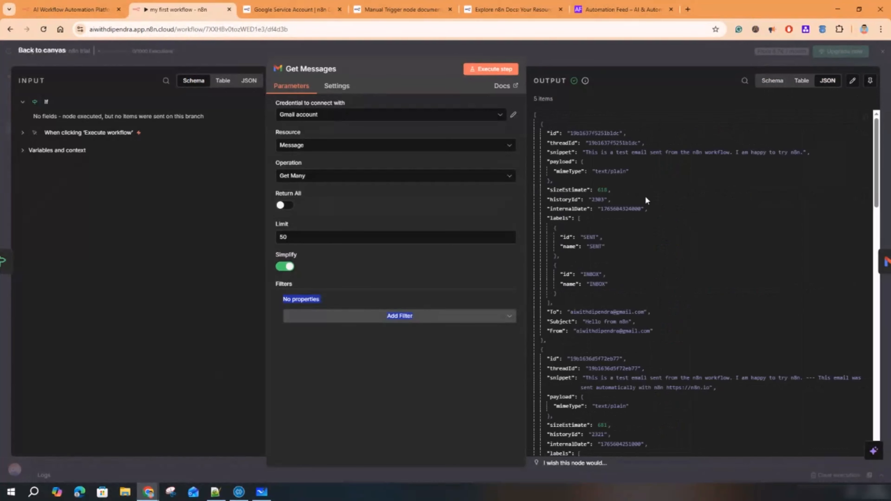
left_click(802, 81)
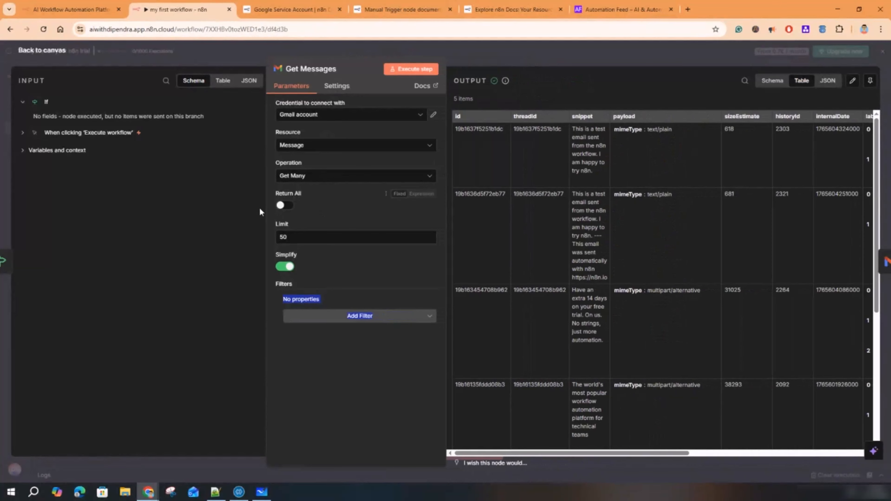
- Widen the output table, read through the fetched emails' snippets, and close the node
left_click_drag(265, 210, 175, 207)
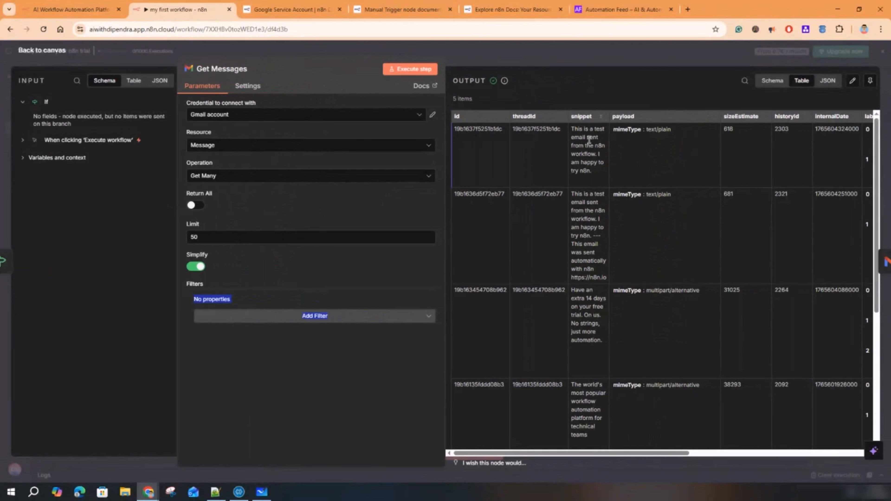
left_click_drag(584, 130, 589, 155)
left_click_drag(585, 194, 592, 235)
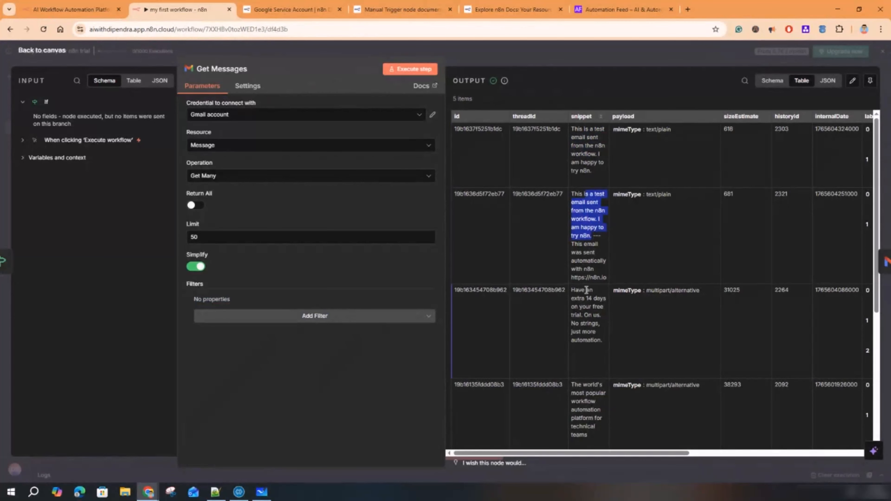
left_click_drag(578, 291, 592, 316)
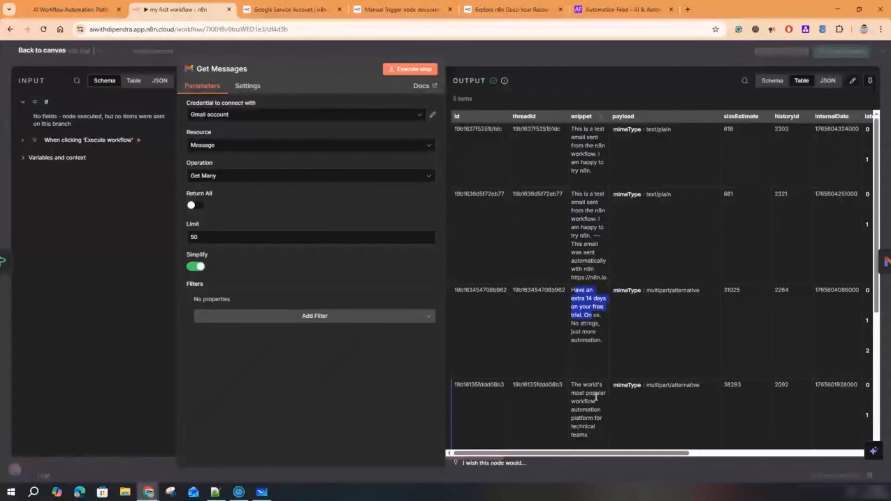
scroll(596, 397, "down", 4)
scroll(598, 330, "down", 3)
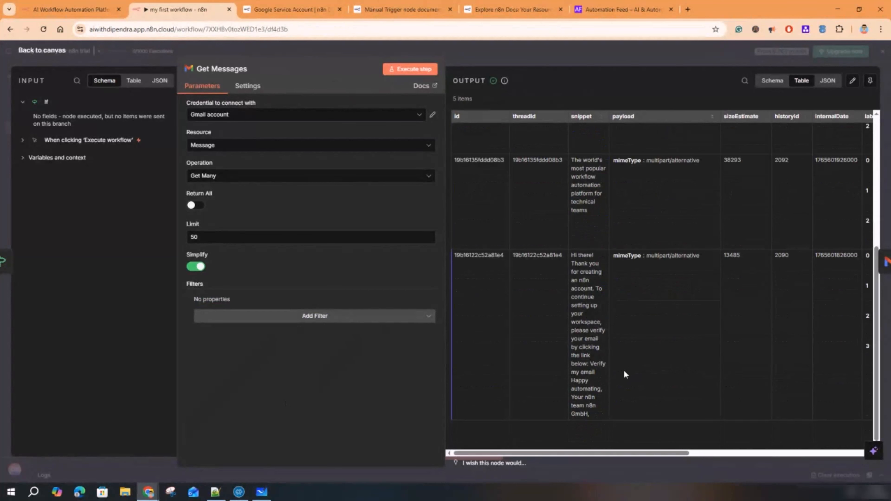
scroll(624, 370, "up", 8)
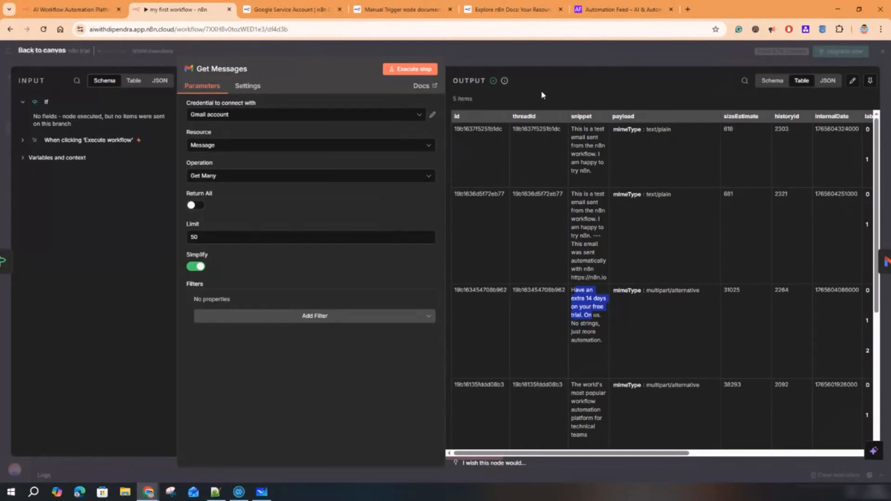
left_click(565, 61)
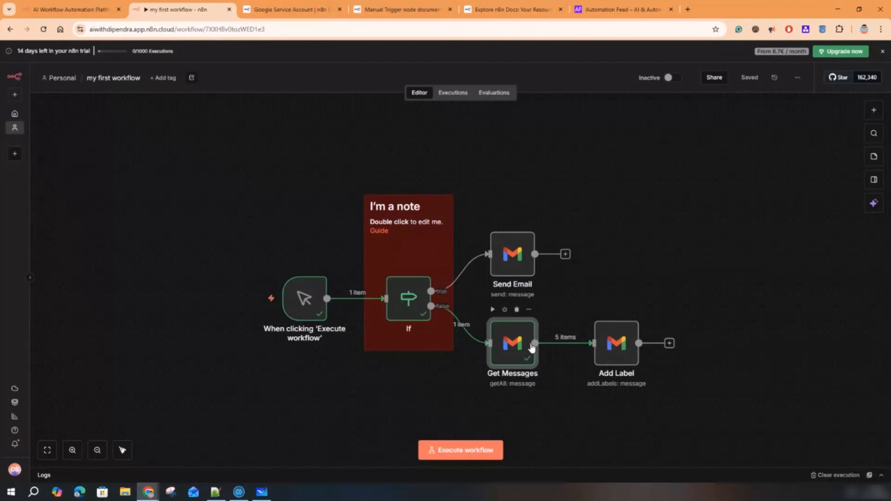
- Reopen Get Messages to check its Limit of 50, then close it
left_click(623, 360)
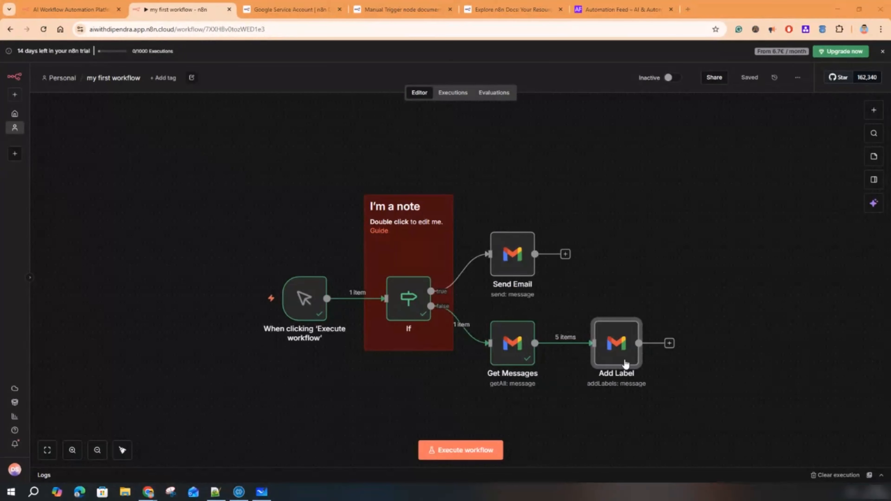
left_click(511, 355)
double_click(510, 350)
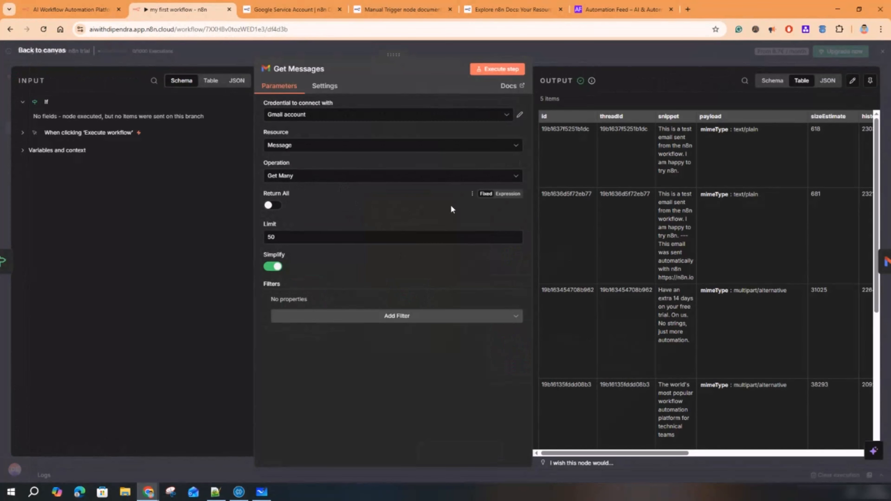
left_click(275, 238)
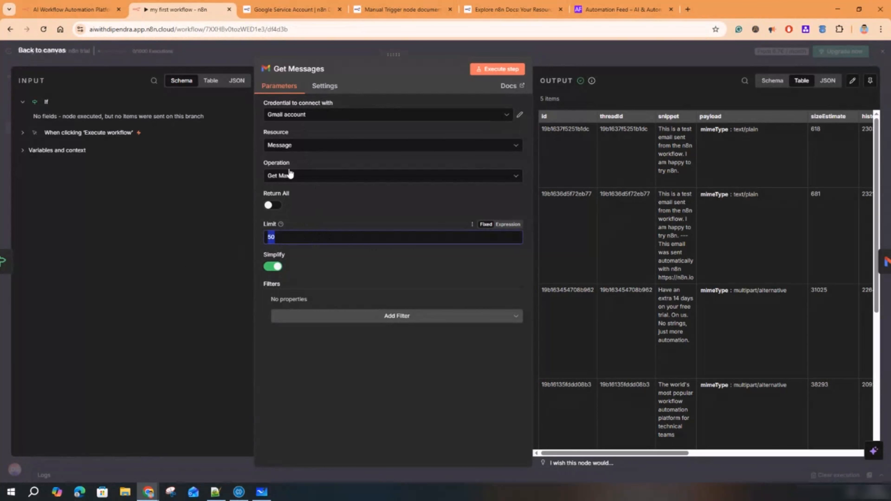
left_click(596, 55)
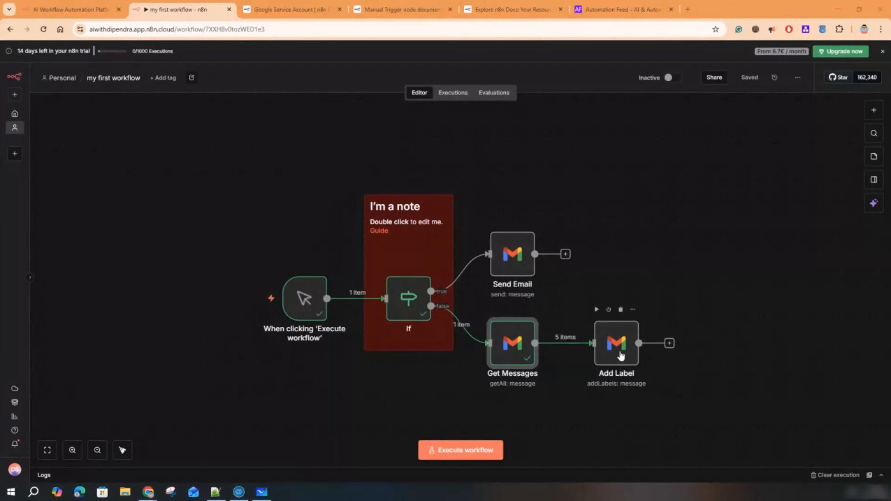
- Zoom in on the canvas and open the Add Label node's settings
left_click(72, 451)
left_click(73, 451)
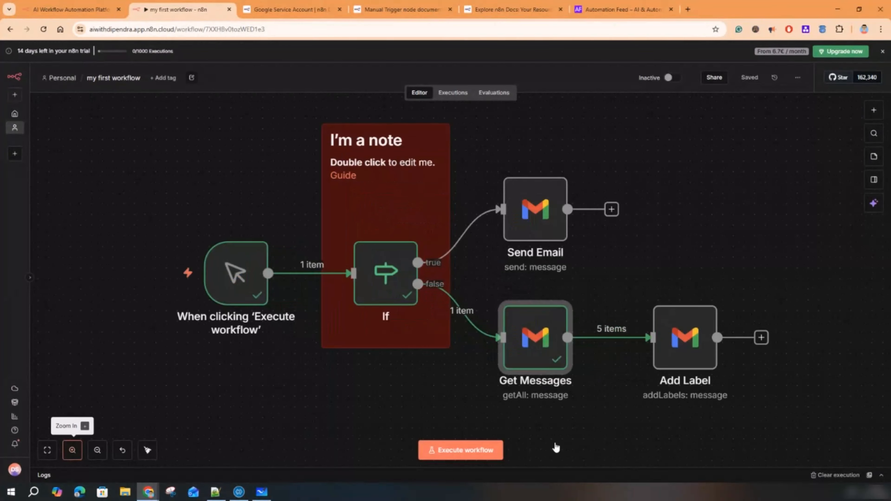
scroll(579, 429, "down", 1)
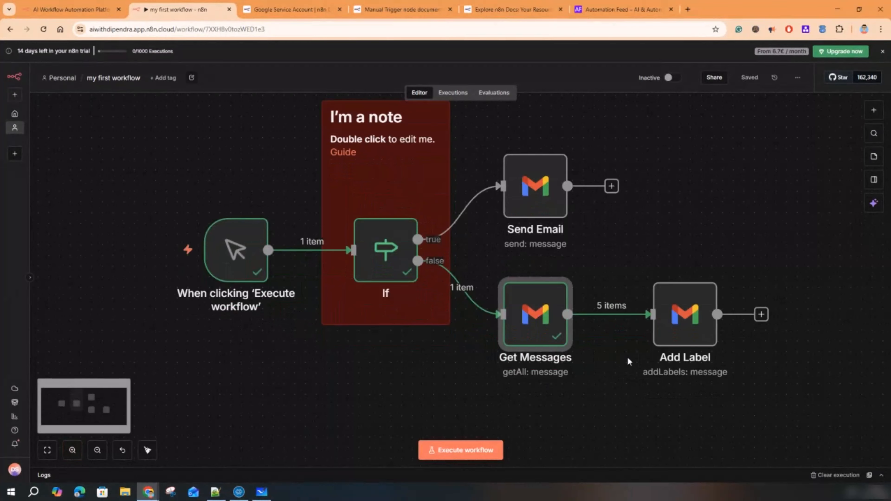
left_click(693, 320)
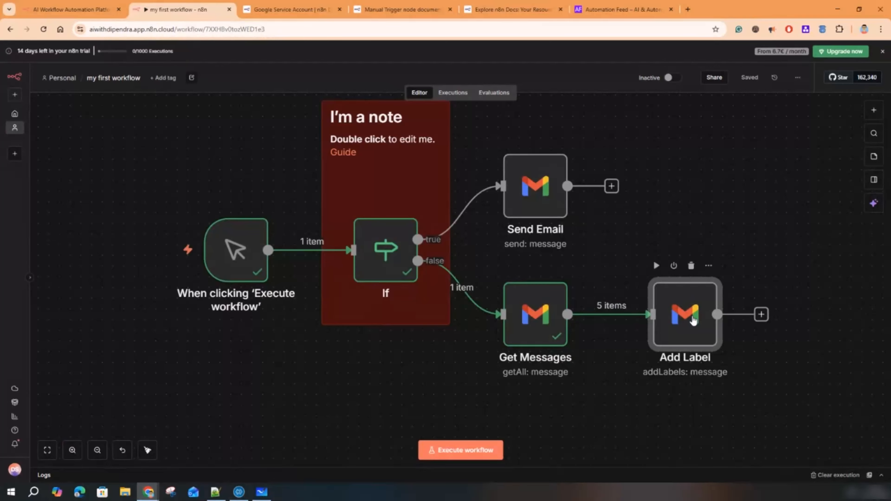
double_click(693, 320)
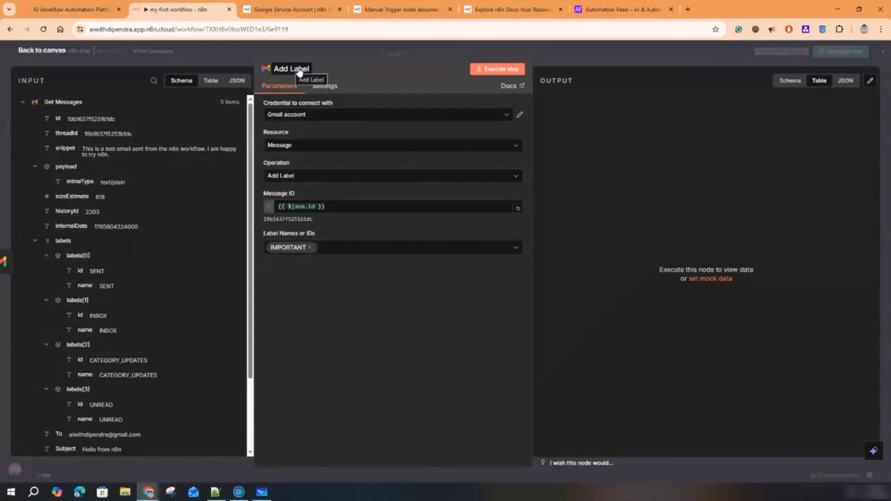
- Open the Gmail node documentation and read its introduction and supported operations
left_click(517, 87)
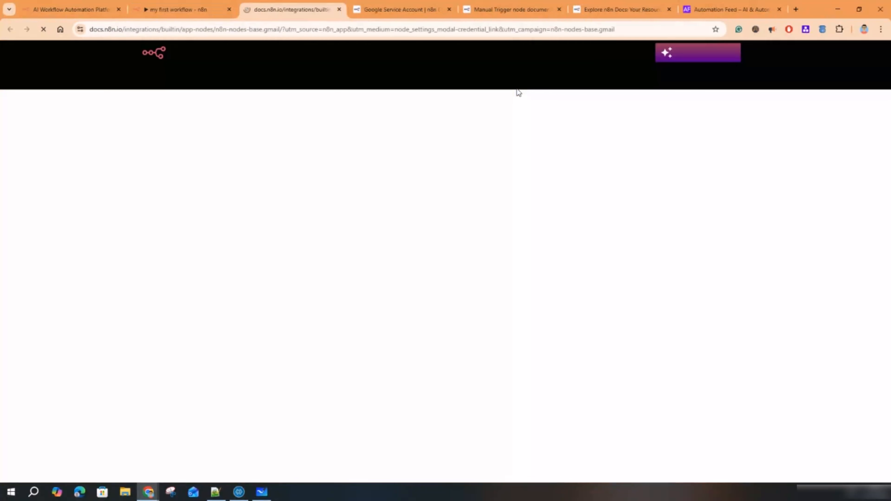
left_click_drag(272, 184, 578, 203)
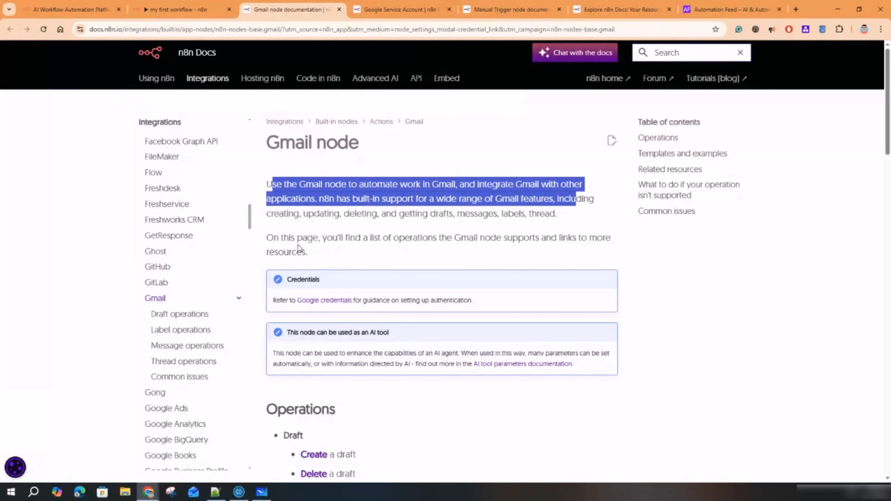
left_click_drag(298, 245, 508, 246)
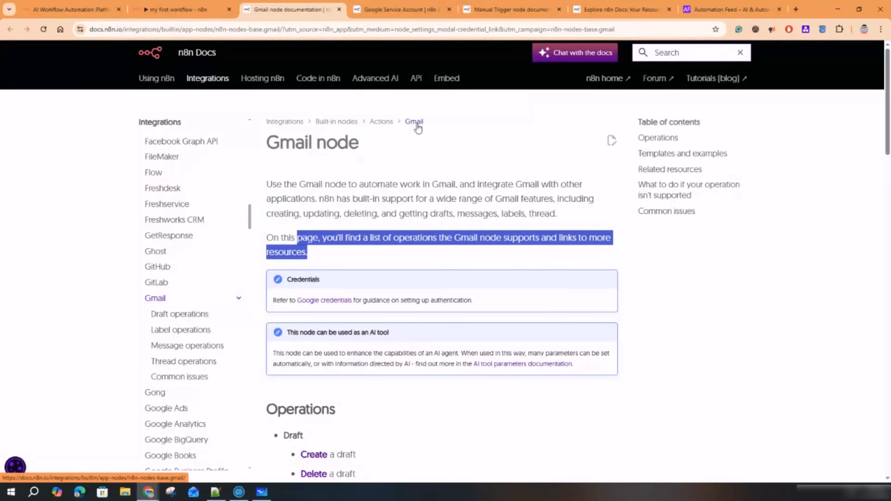
left_click_drag(336, 185, 384, 186)
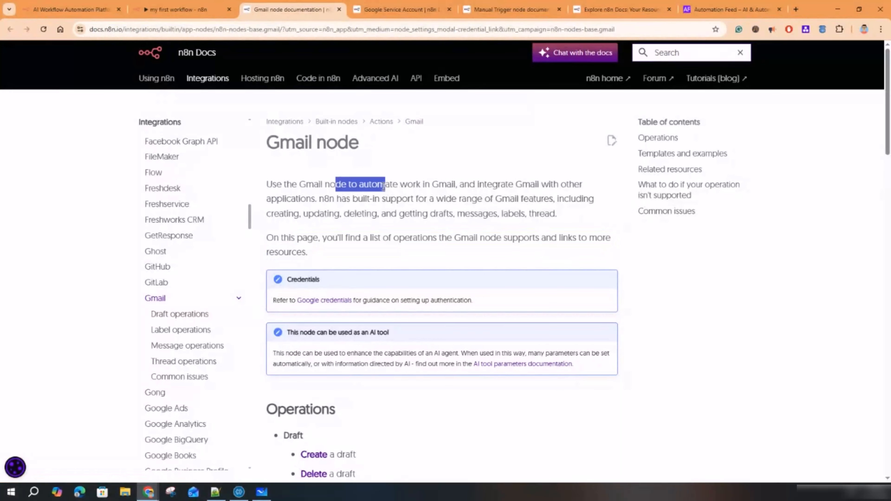
scroll(400, 258, "down", 10)
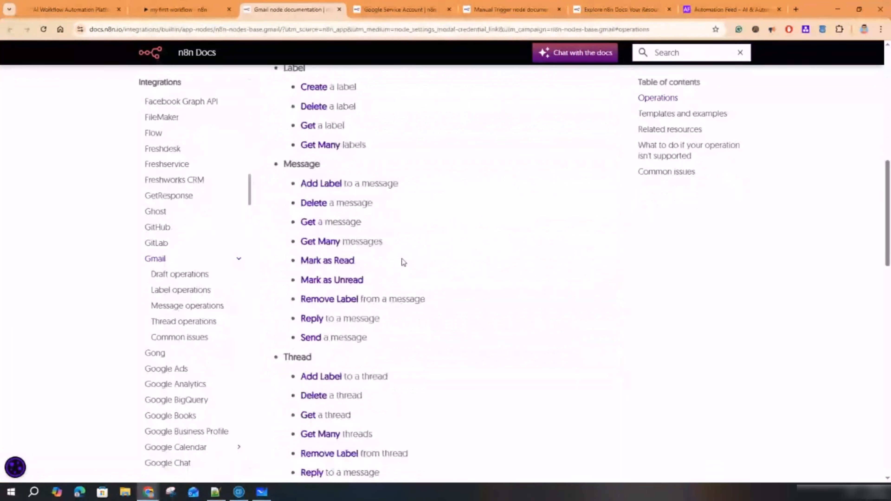
- Read the 'Add Label to a message' docs section, then go back to the workflow
left_click(323, 190)
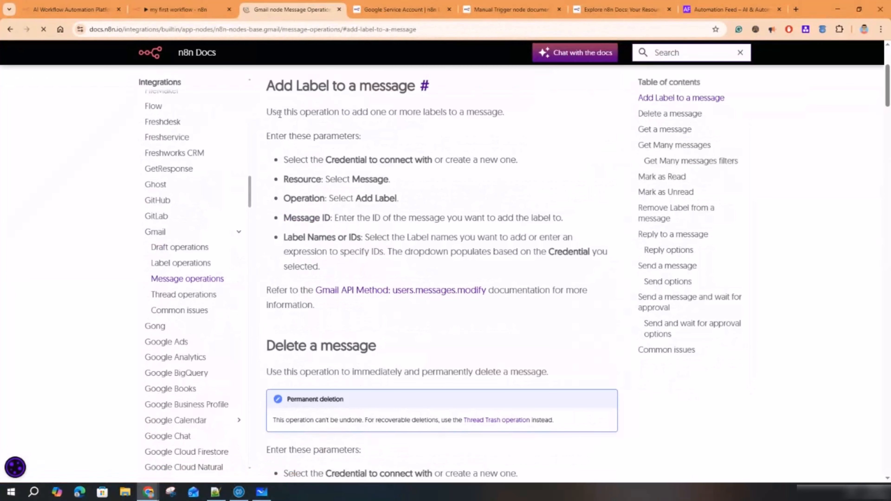
left_click_drag(277, 111, 497, 119)
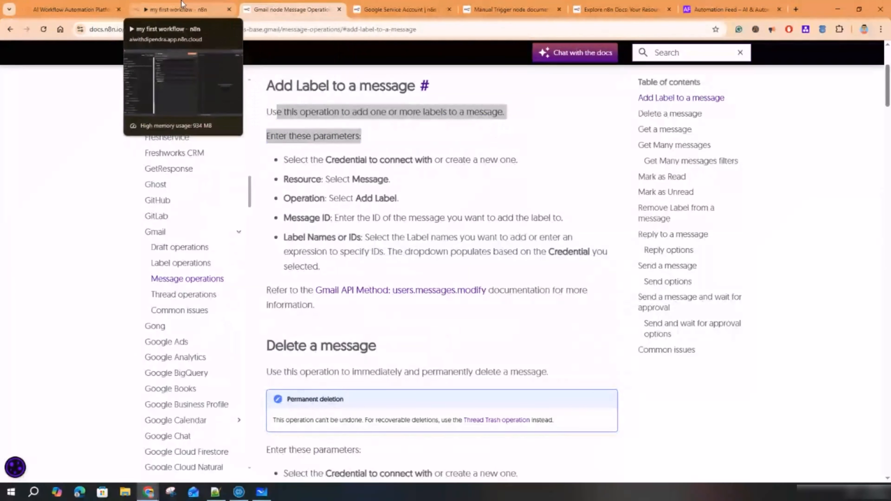
left_click(182, 9)
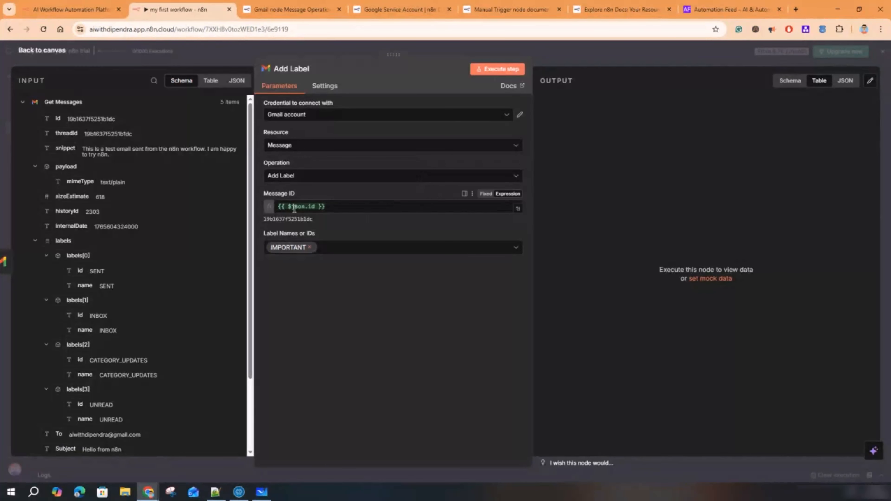
- Test Message ID as a fixed value 233435454, then restore the {{ $json.id }} expression
left_click_drag(331, 207, 288, 207)
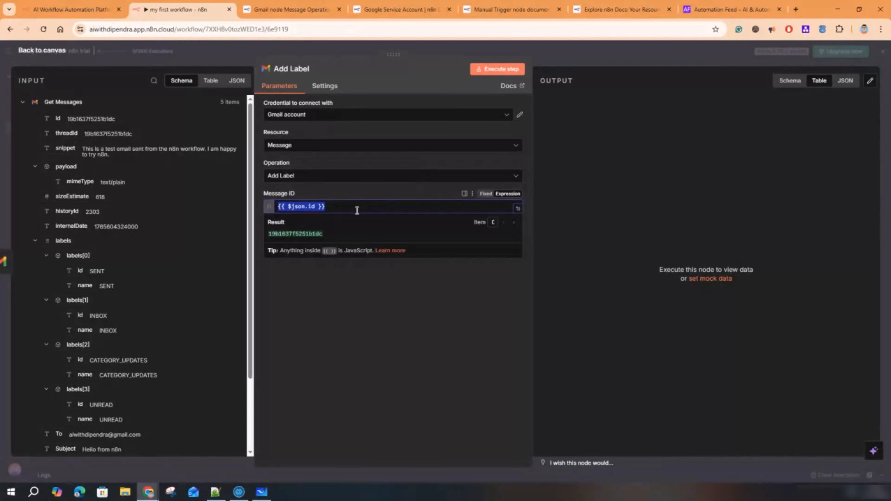
left_click(486, 193)
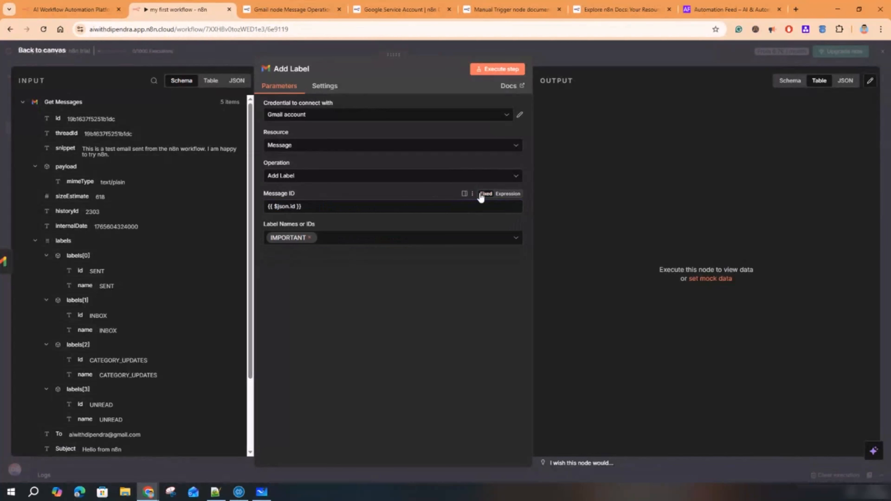
left_click_drag(302, 210, 268, 205)
key("ctrl+c")
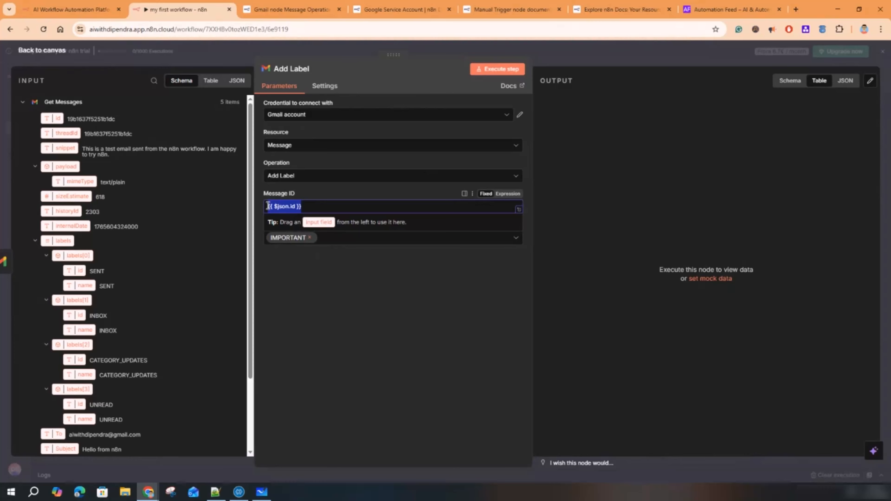
type("233435454")
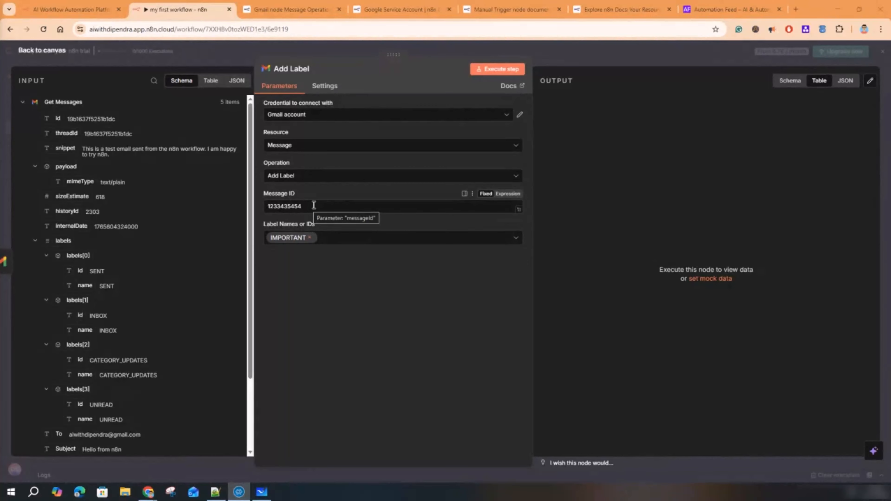
left_click_drag(314, 205, 265, 206)
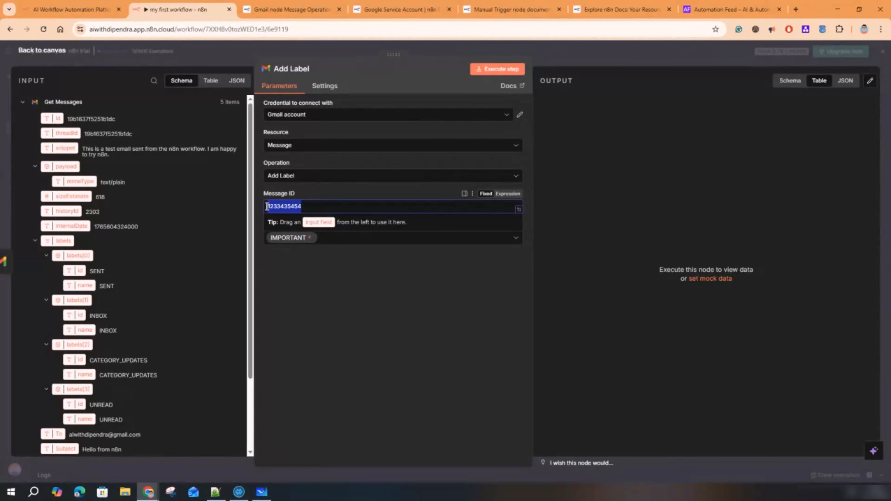
left_click(506, 195)
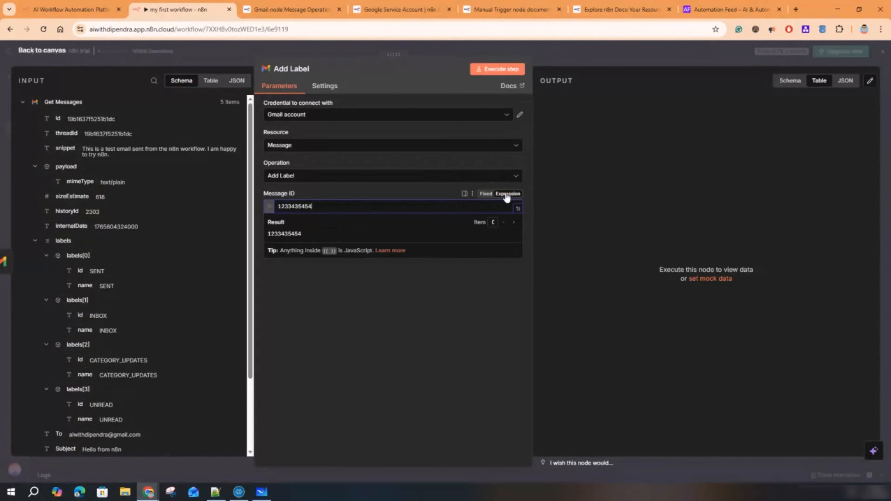
left_click_drag(330, 205, 285, 205)
key("ctrl+v")
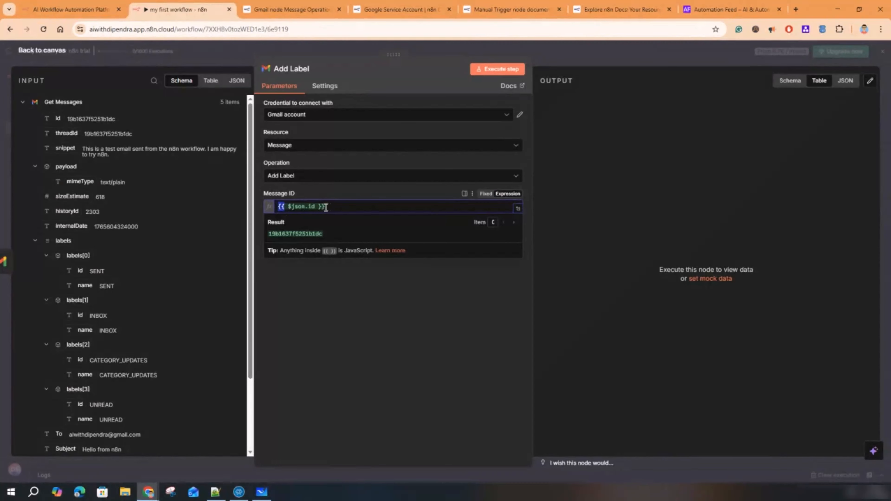
- Inspect the resolved $json.id result, copy the input id value, and show the input as JSON
left_click_drag(288, 206, 313, 206)
left_click(358, 342)
left_click(324, 209)
left_click_drag(289, 207, 329, 206)
double_click(313, 234)
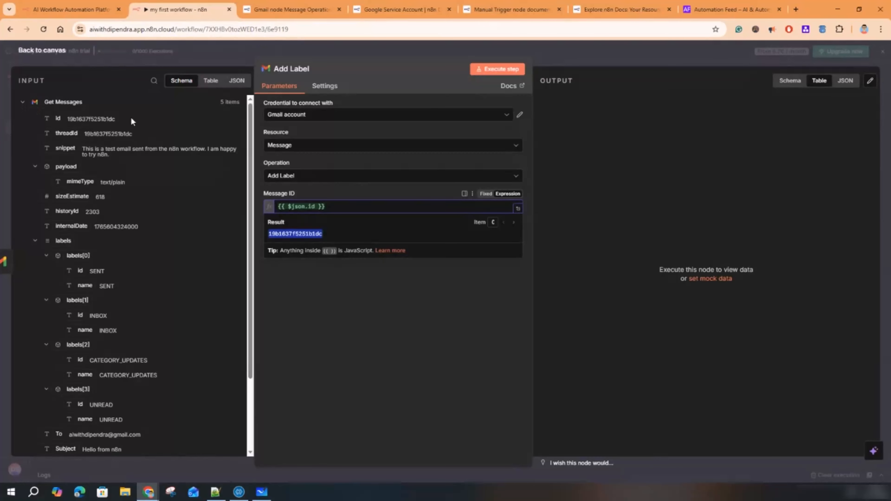
double_click(84, 118)
key("ctrl+c")
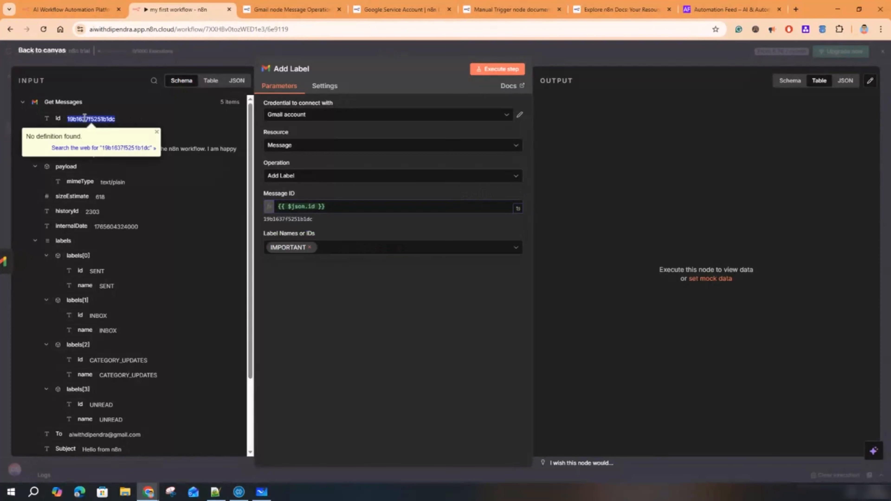
left_click(237, 80)
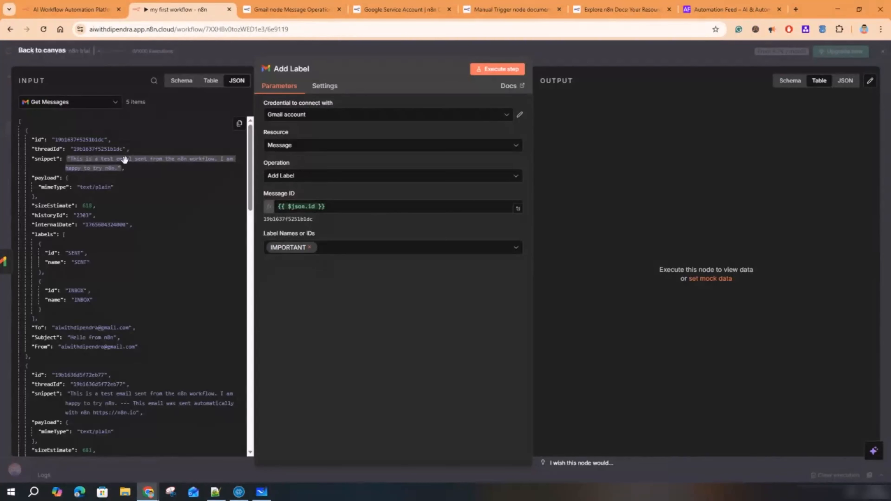
- Search the input data for the copied message ID, then keep Add Label as the operation
left_click(153, 81)
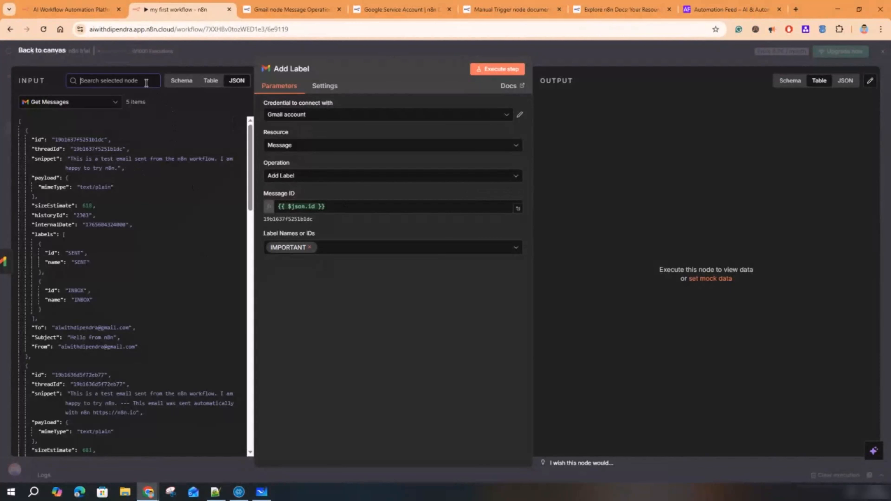
key("ctrl+v")
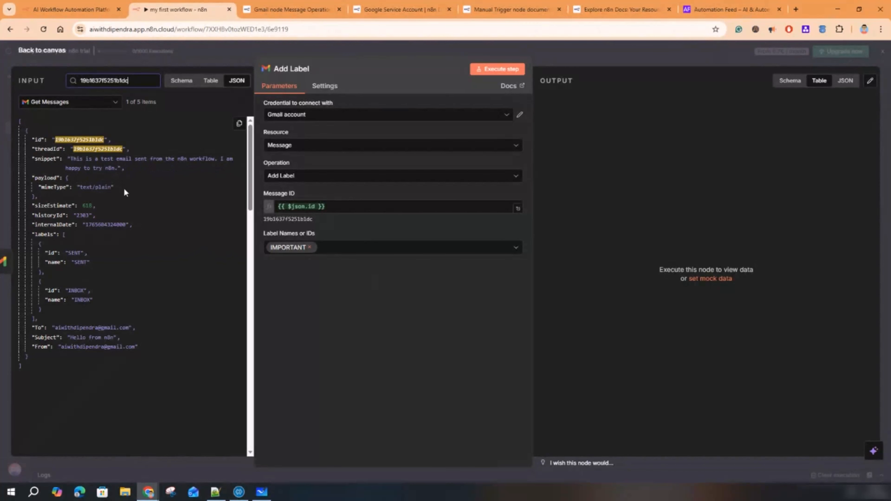
left_click(300, 176)
left_click(300, 206)
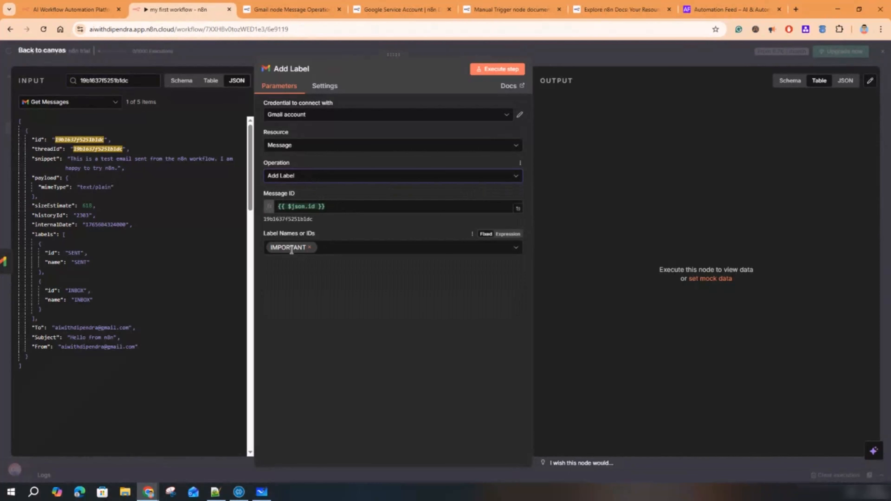
- Add CATEGORY_PROMOTIONS alongside IMPORTANT in Label Names or IDs and execute the step
left_click(341, 246)
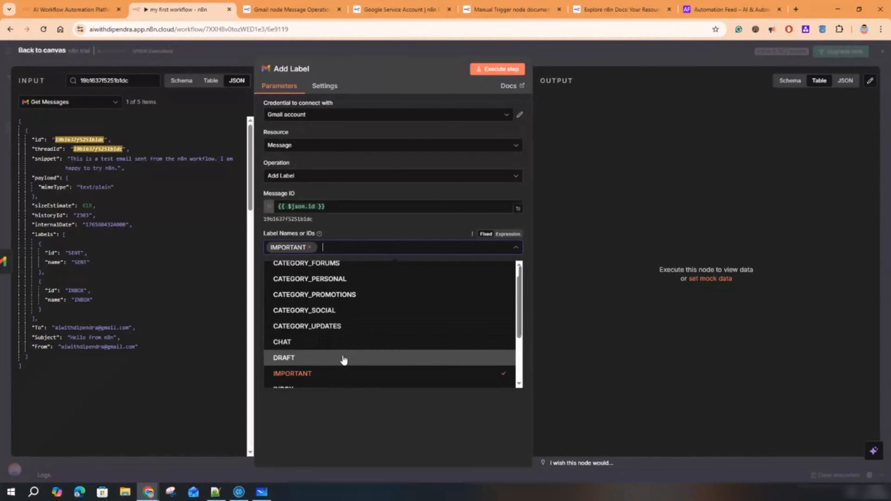
scroll(342, 351, "down", 3)
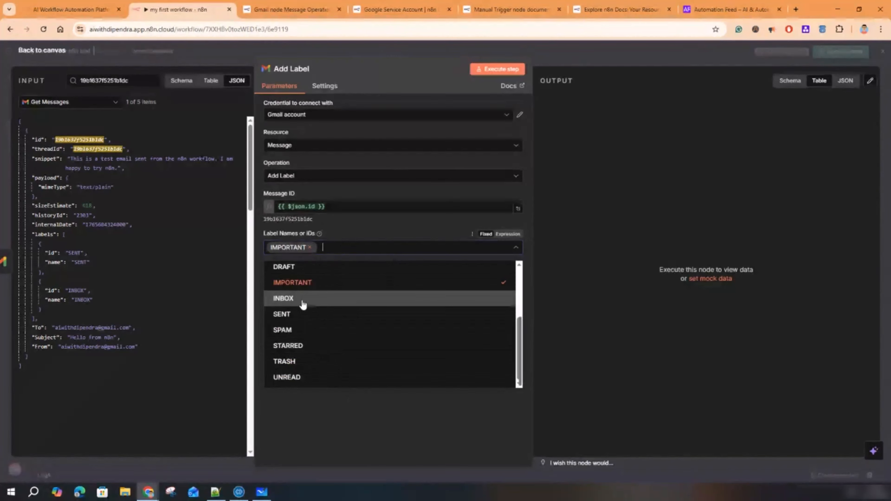
scroll(334, 312, "up", 3)
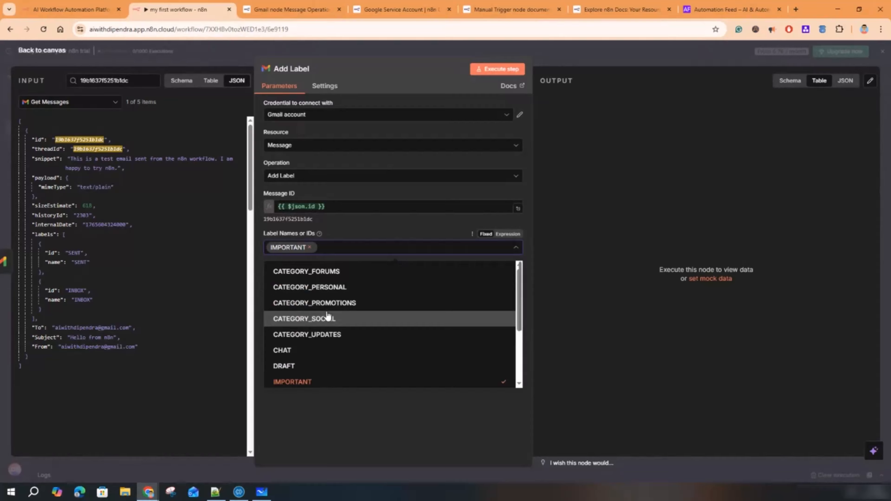
left_click(344, 304)
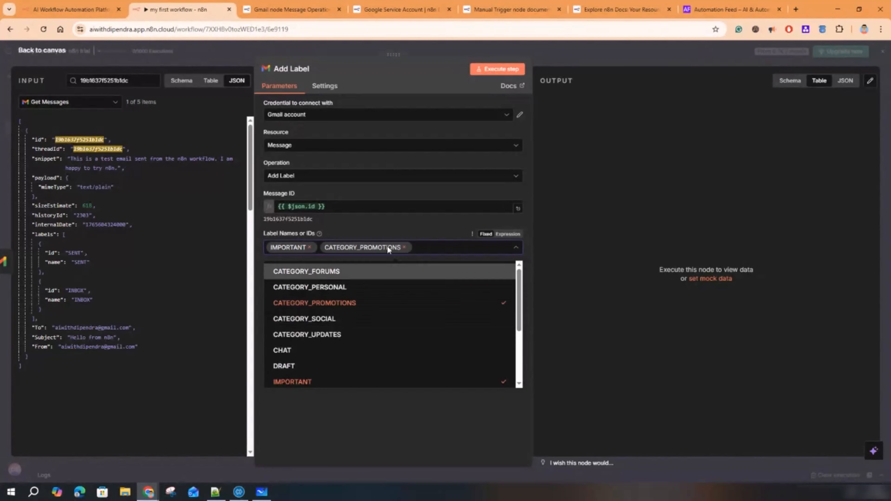
left_click(418, 415)
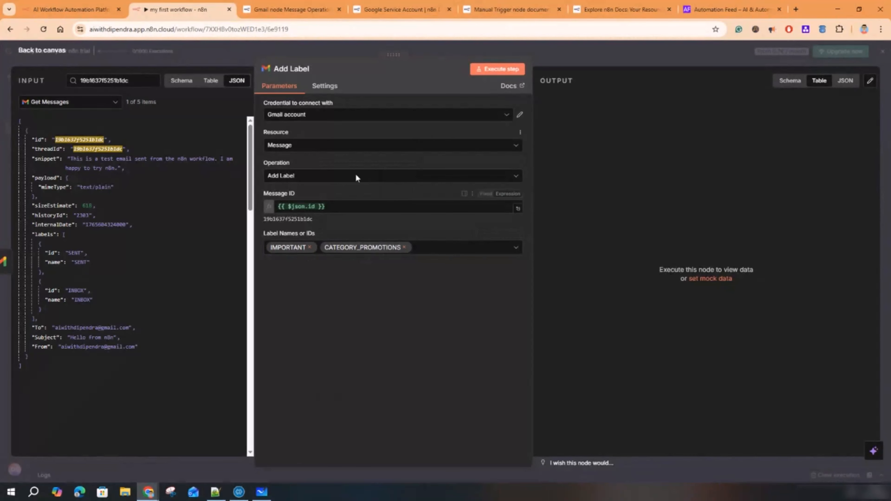
left_click(504, 72)
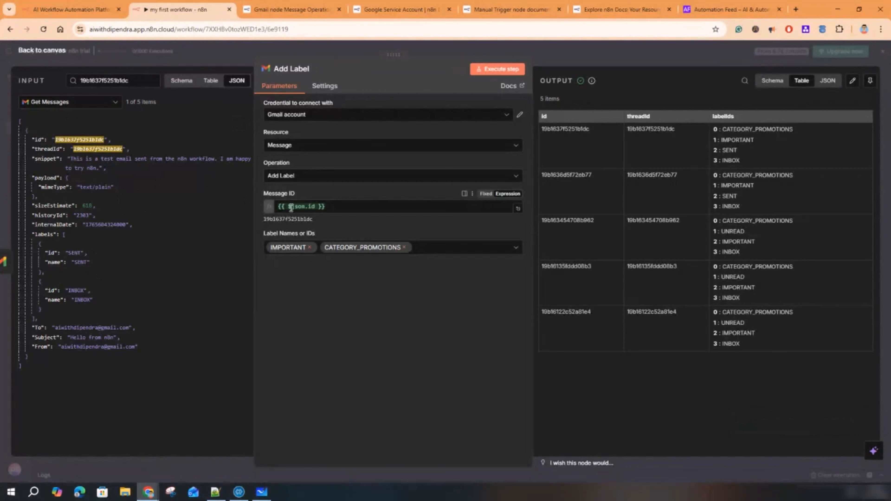
- Clear the Message ID expression and reset the input panel to the full, unfiltered schema
left_click(329, 207)
left_click_drag(329, 206, 280, 207)
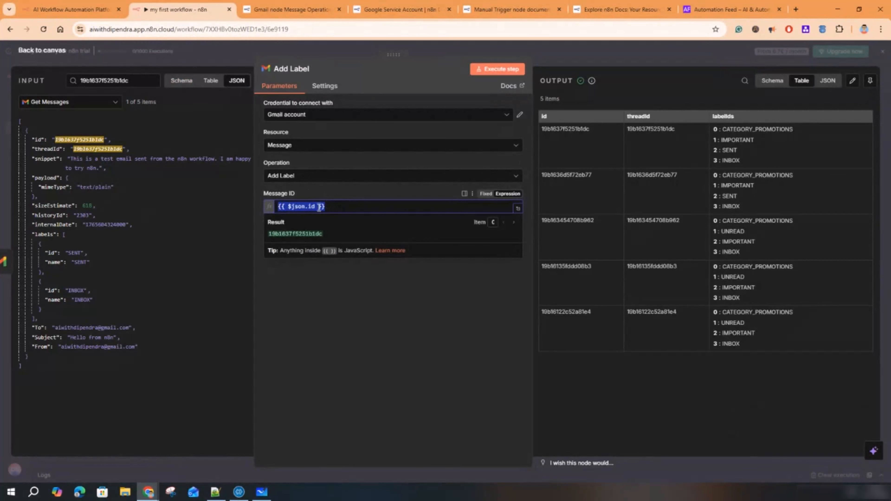
key("BackSpace")
left_click(291, 326)
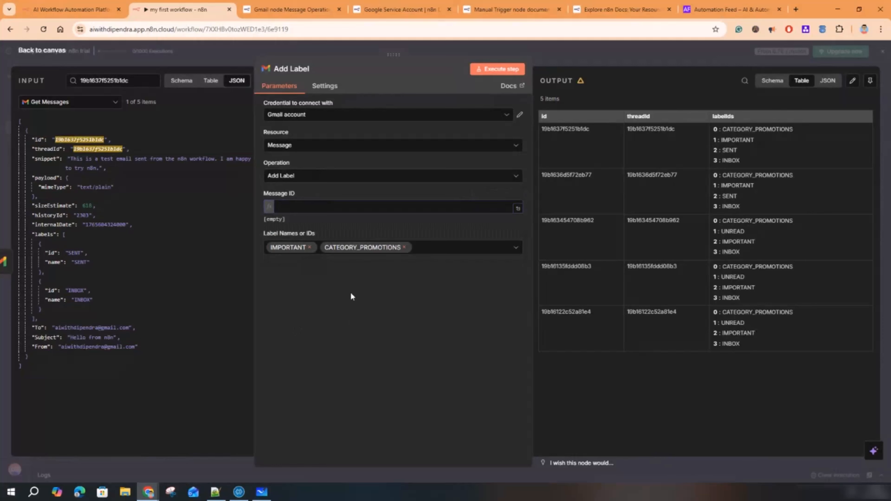
left_click(182, 81)
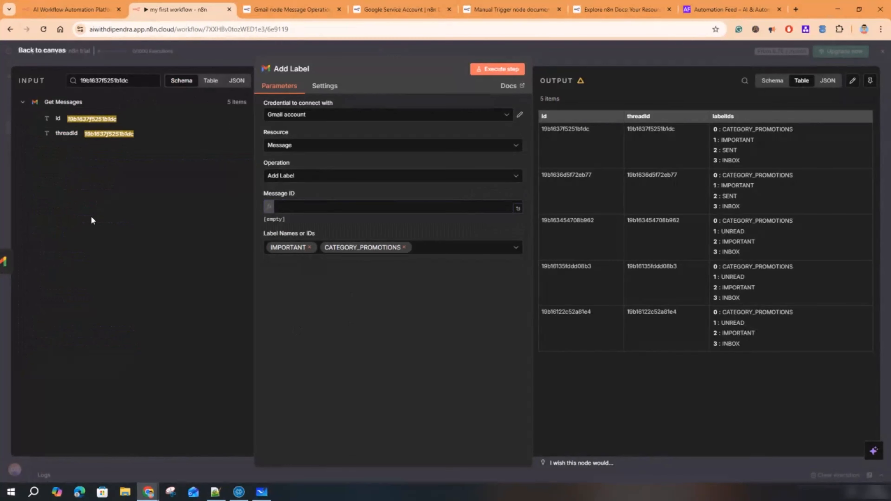
left_click(137, 81)
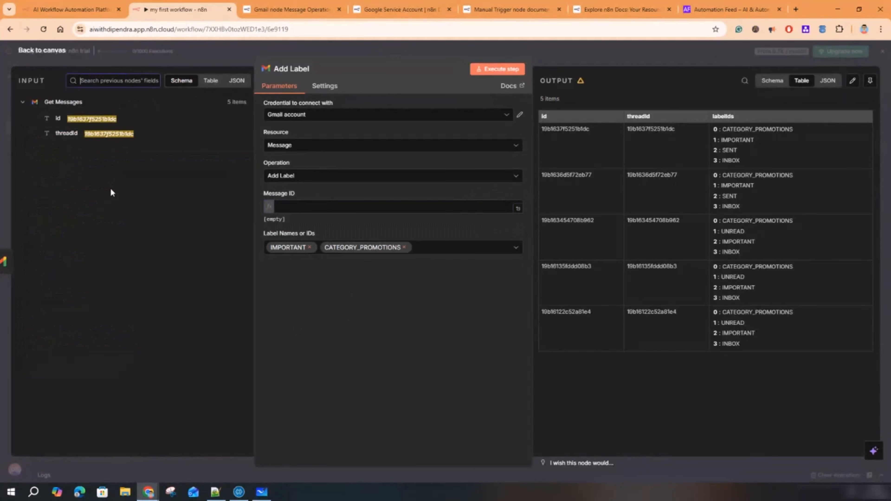
left_click(109, 289)
left_click(22, 102)
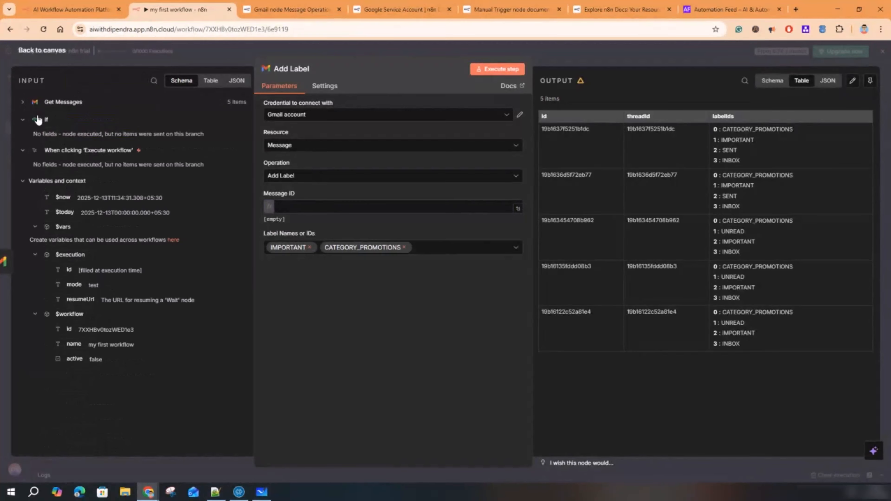
left_click(22, 102)
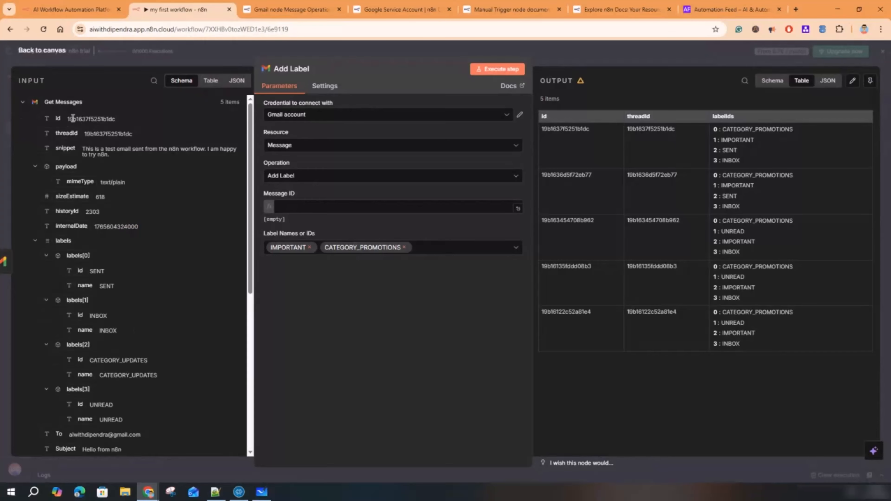
- Try mapping the id field, then threadId, into Message ID, clearing each afterwards
left_click_drag(52, 119, 294, 207)
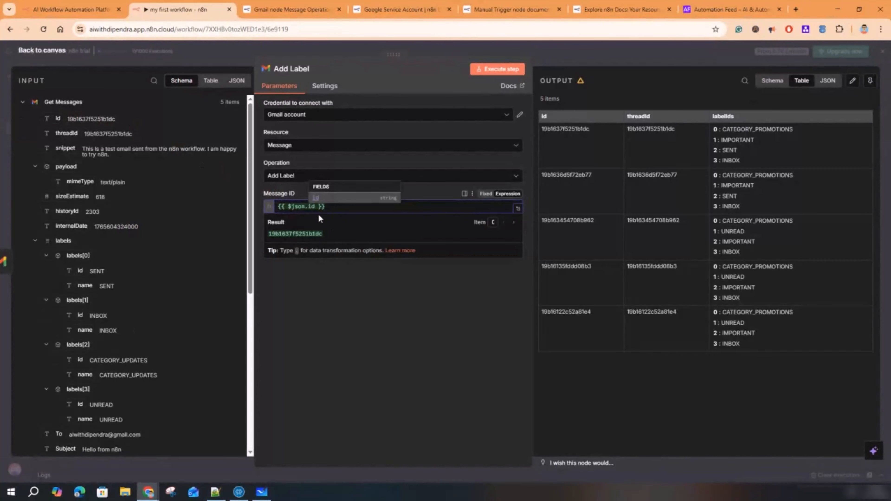
left_click(361, 299)
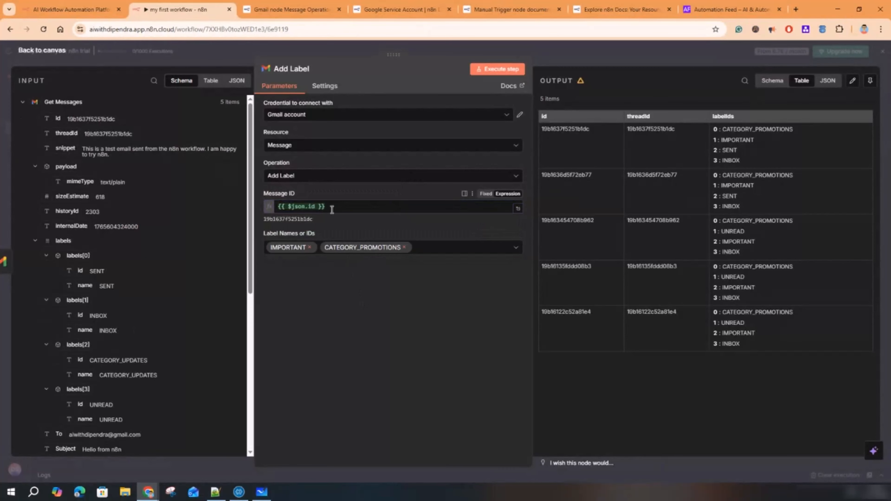
triple_click(306, 206)
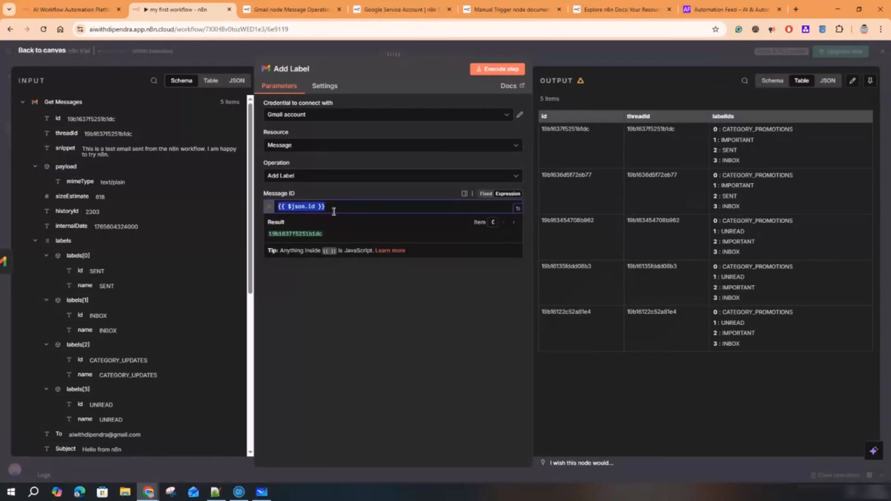
key("BackSpace")
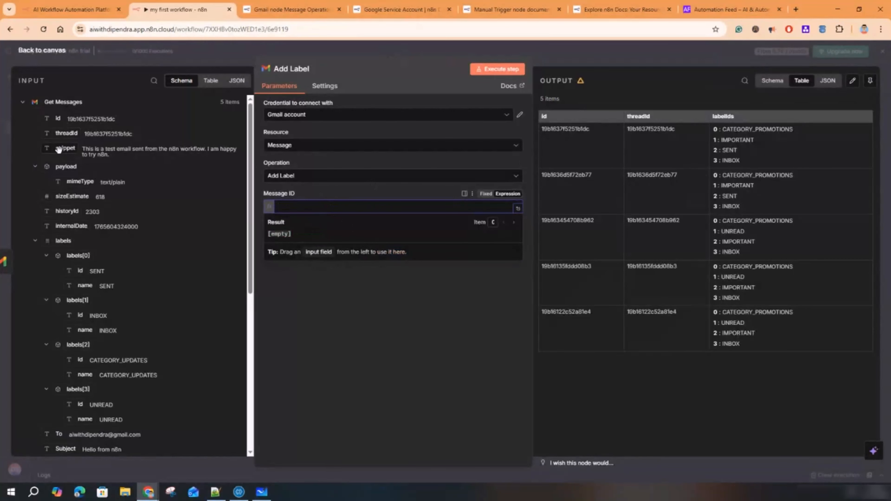
left_click_drag(49, 134, 326, 206)
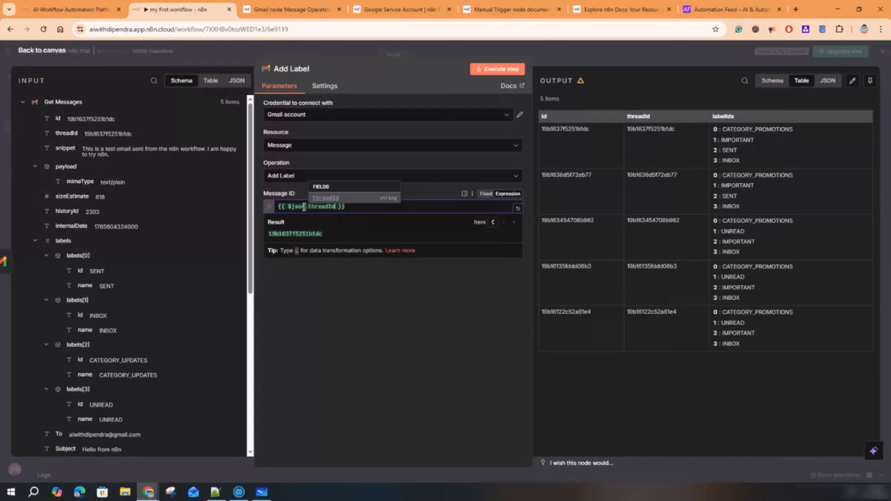
left_click_drag(304, 207, 290, 206)
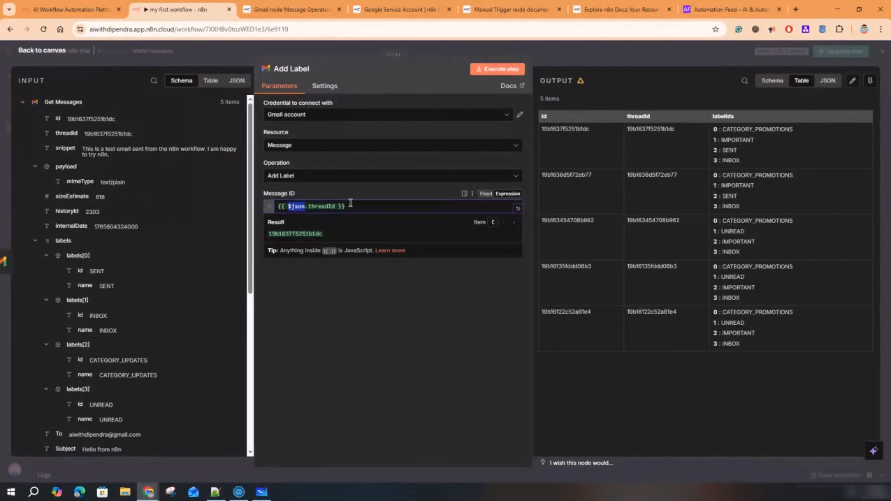
left_click_drag(348, 206, 263, 206)
key("BackSpace")
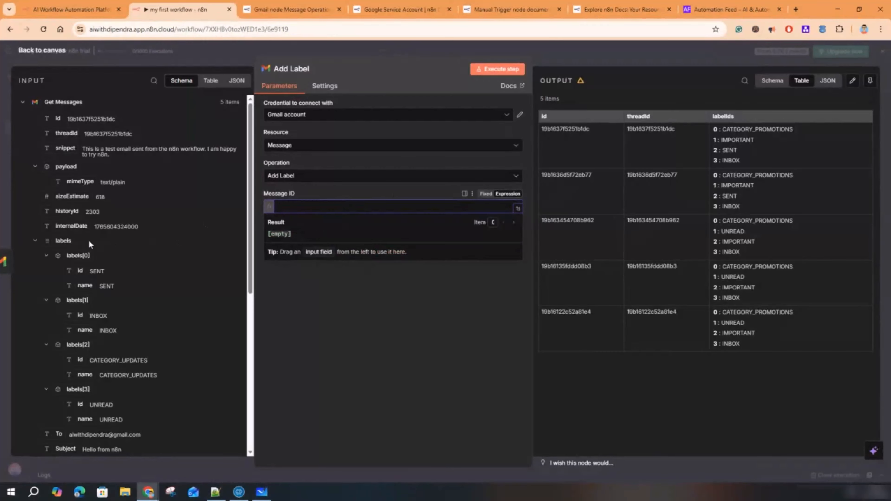
- Test labels[0] in Message ID, map id back as {{ $json.id }}, and rerun Add Label
left_click_drag(71, 253, 305, 211)
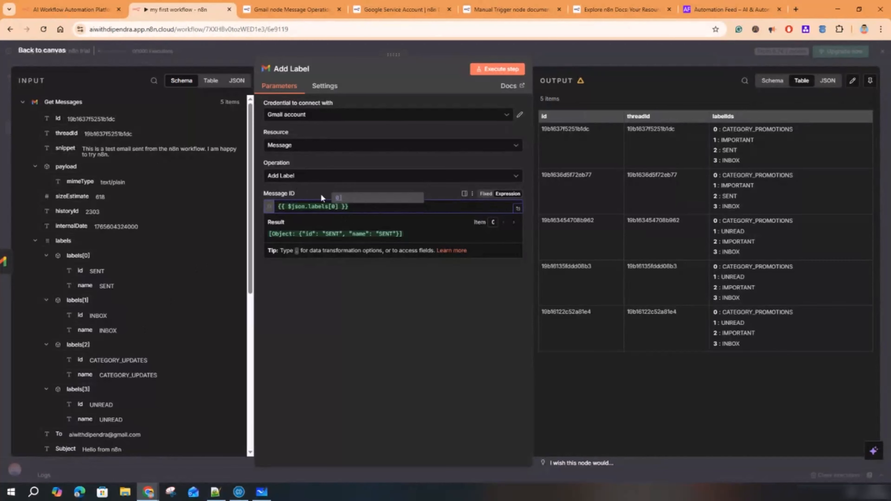
key("ctrl+a")
key("BackSpace")
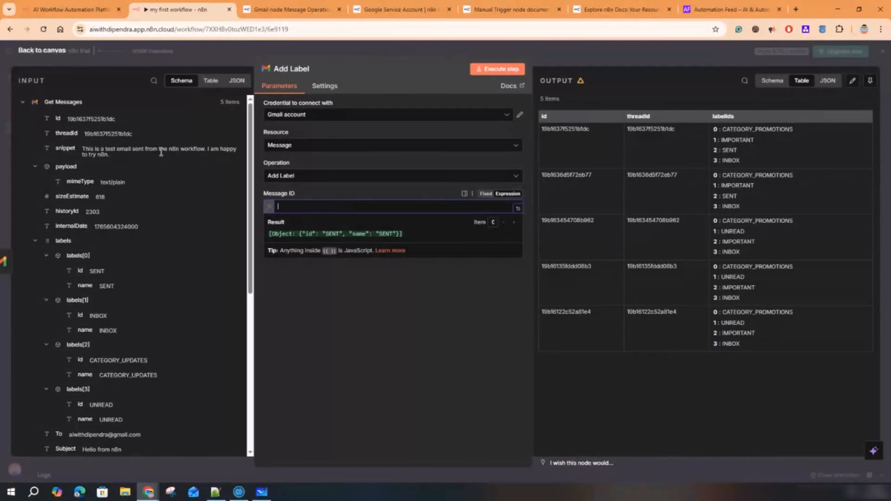
left_click_drag(53, 119, 297, 211)
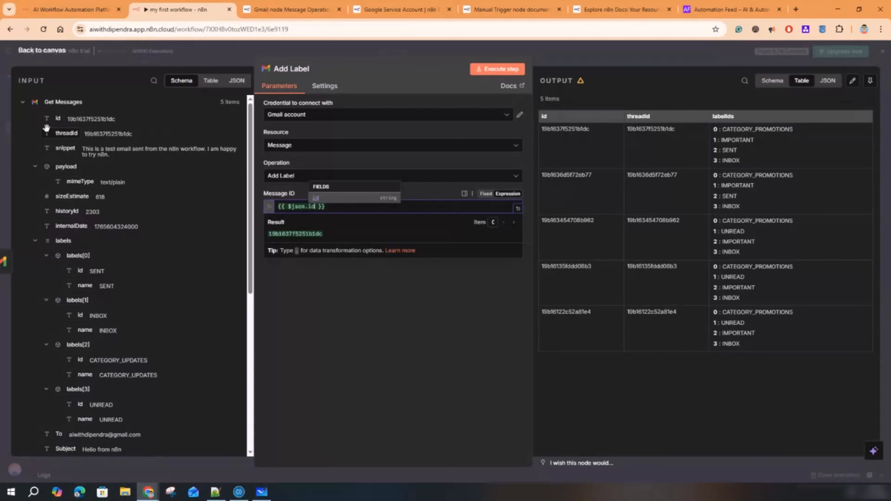
left_click(367, 333)
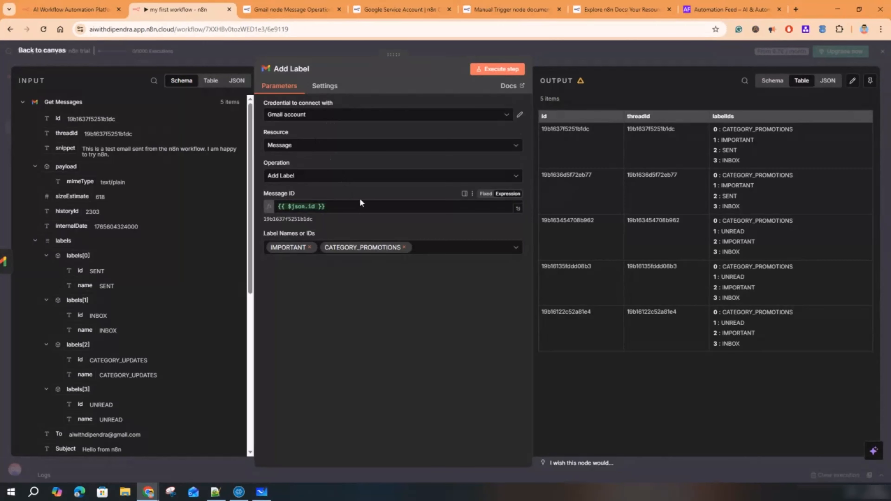
left_click(506, 68)
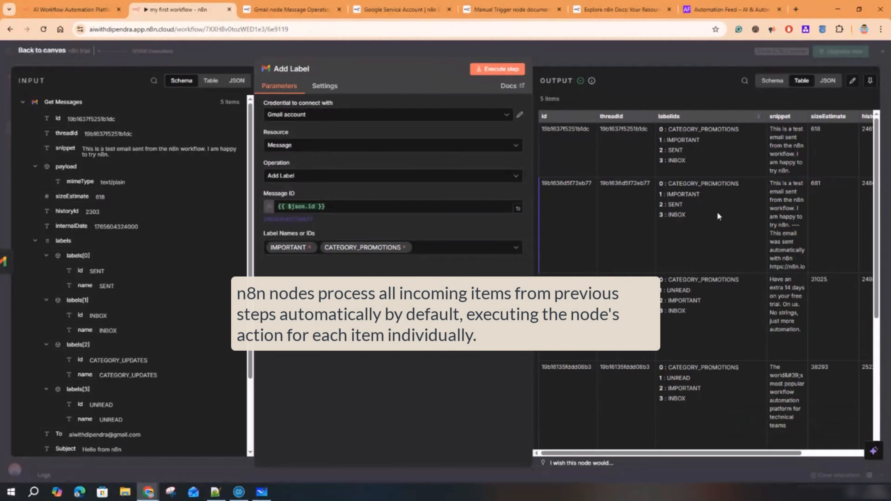
scroll(698, 246, "down", 4)
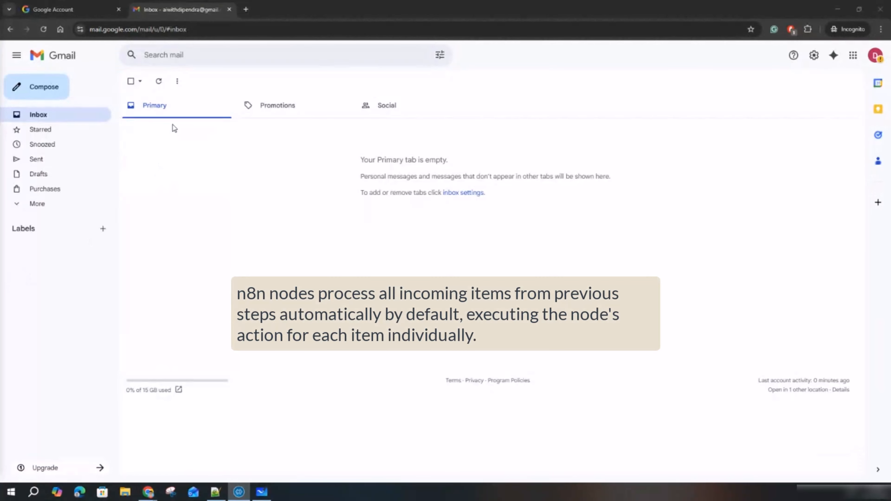
- Check that the five n8n emails appear under Gmail's Promotions tab and in the mailbox folders
left_click(276, 107)
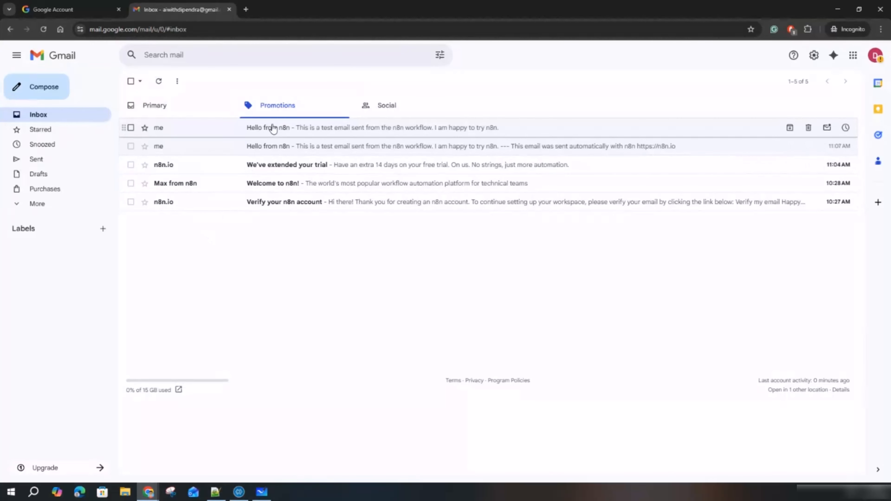
left_click(21, 205)
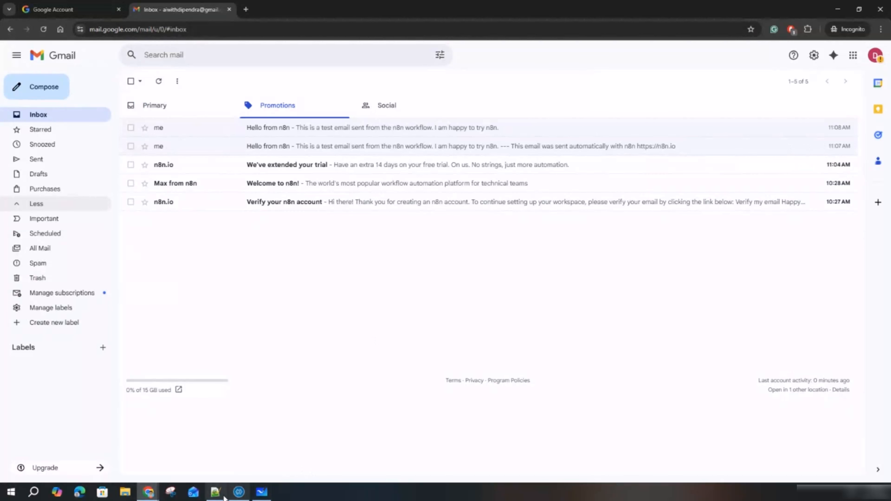
mouse_move(149, 492)
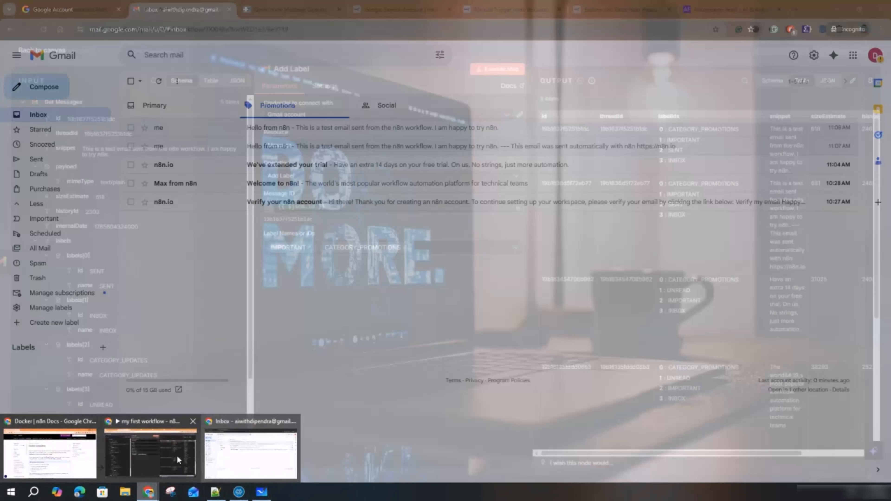
left_click(172, 455)
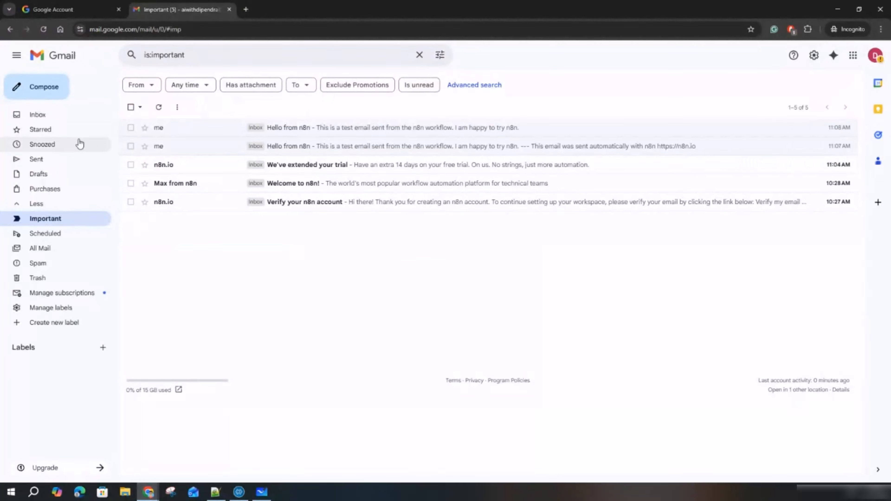
left_click(39, 115)
left_click(284, 105)
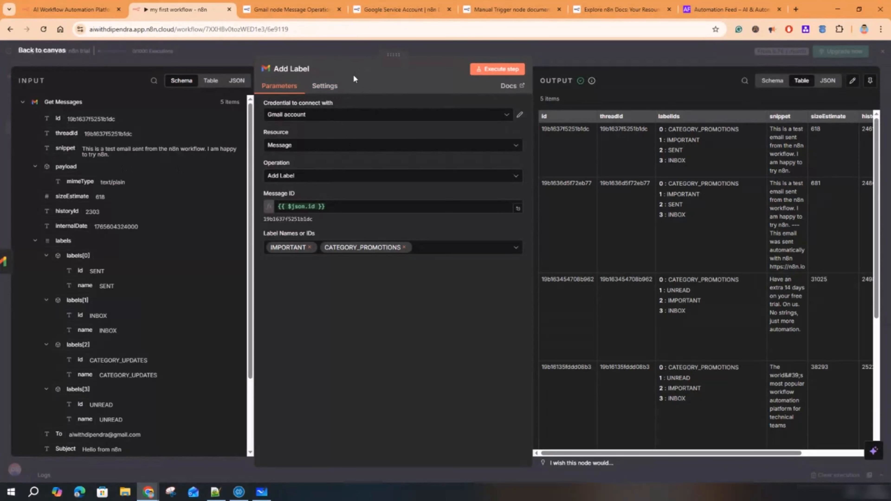
- Search for 'code' and add a Code in JavaScript node, opening its default template
left_click(560, 55)
mouse_move(452, 293)
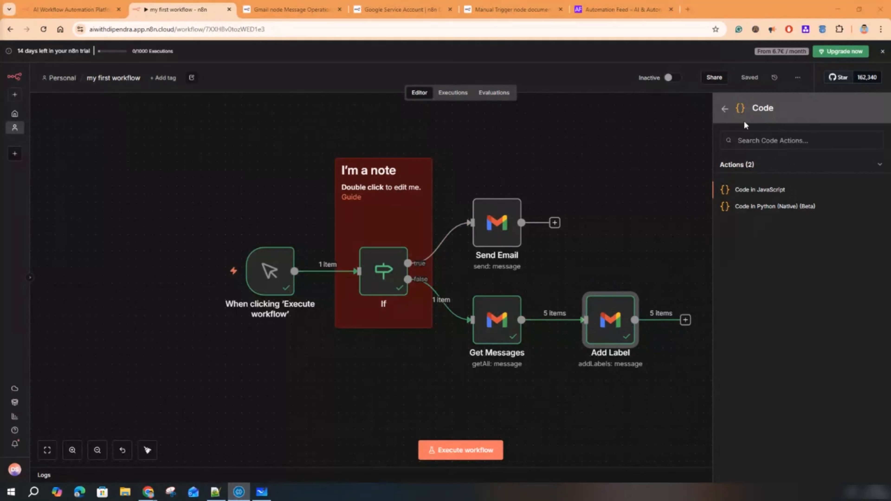
key("Escape")
left_click(875, 112)
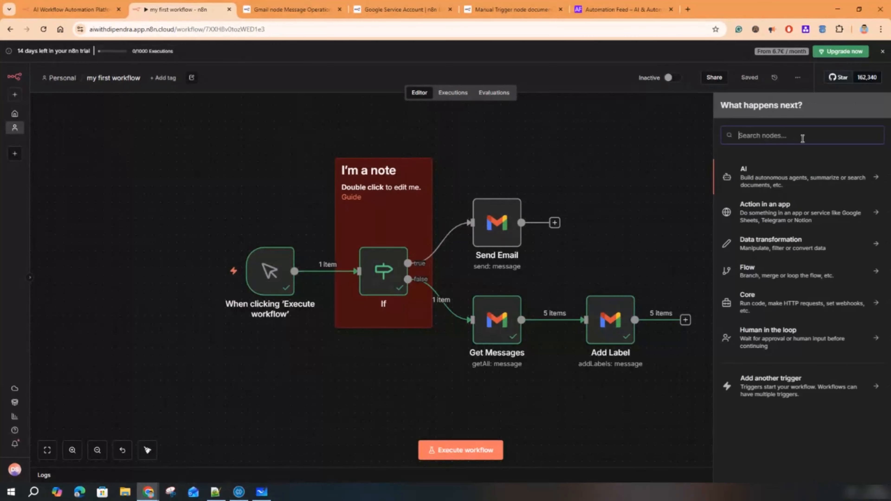
type("code")
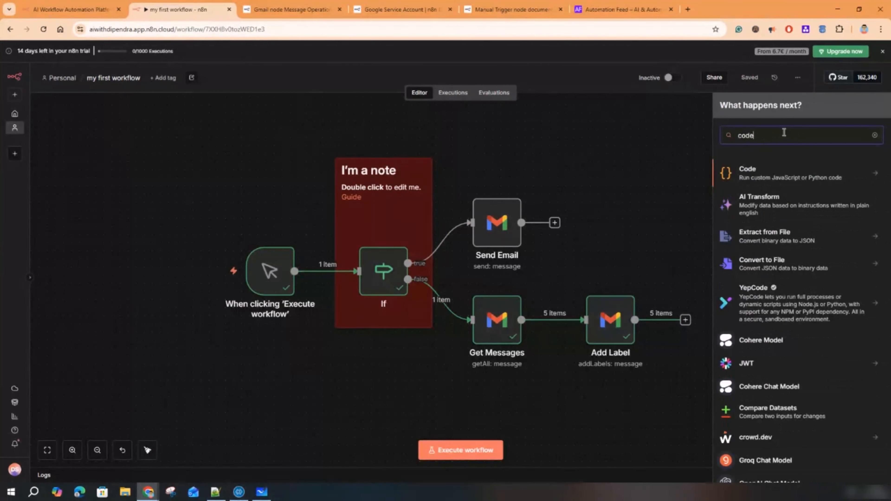
left_click(758, 178)
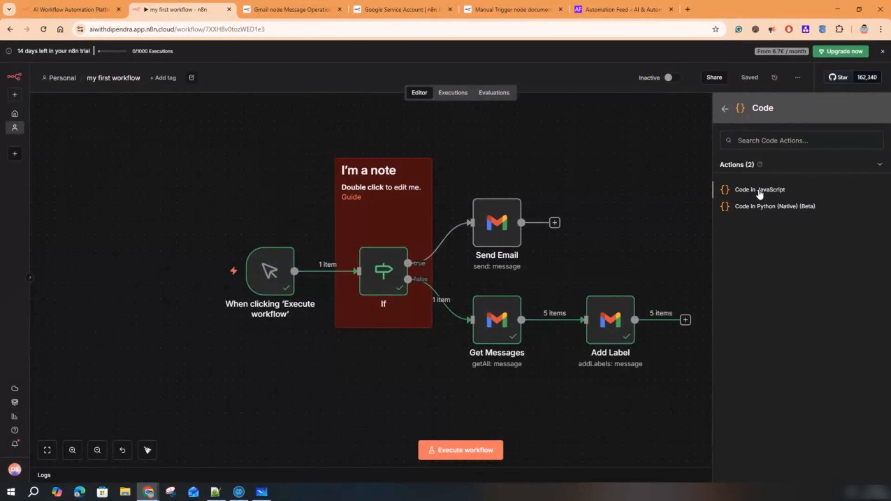
double_click(760, 193)
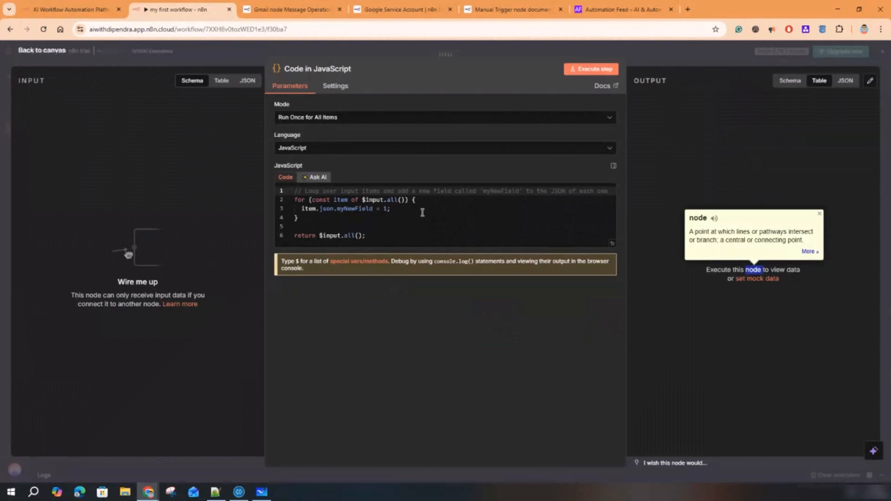
- Check the Code node's Mode options, keep all-items mode, and look at the Ask AI tab
left_click(288, 186)
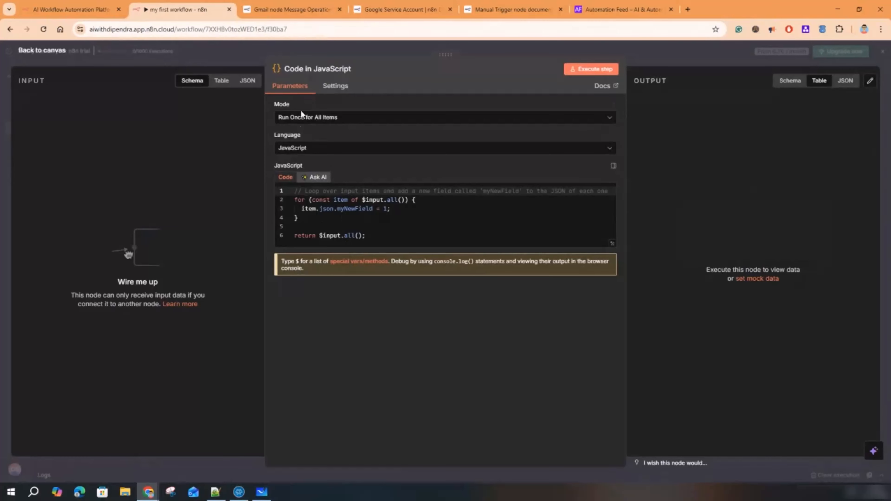
left_click(324, 119)
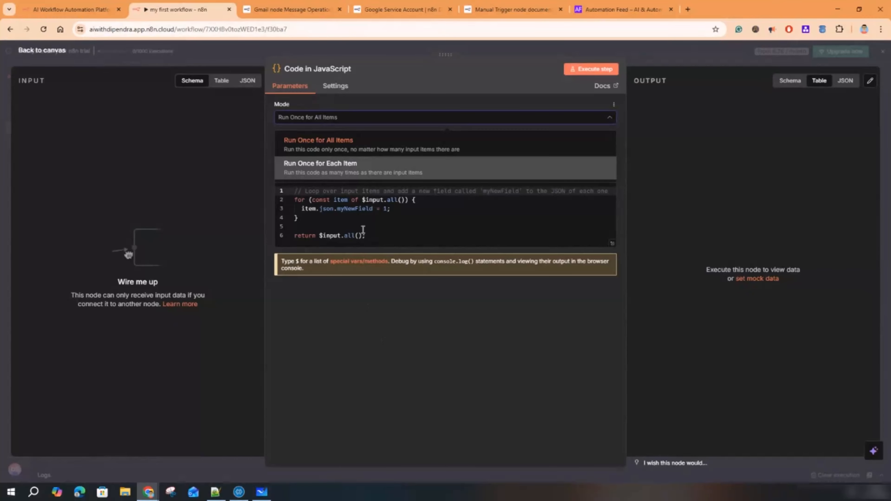
left_click(388, 303)
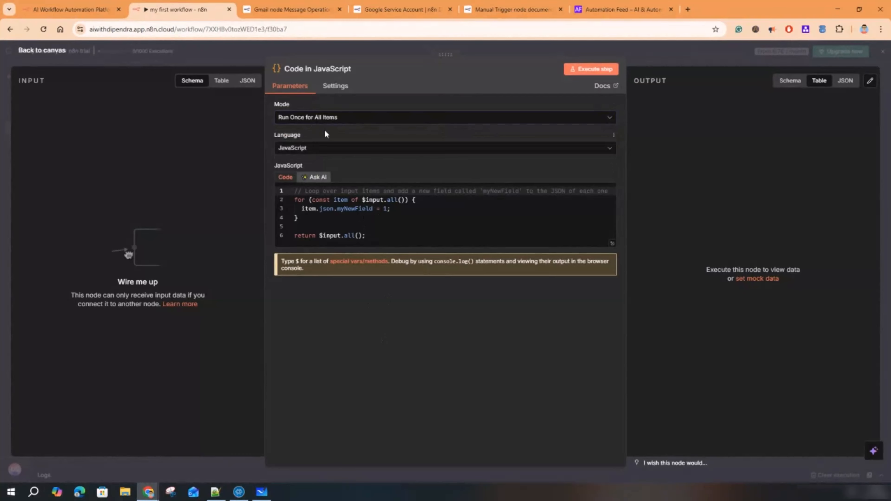
left_click_drag(378, 236, 283, 191)
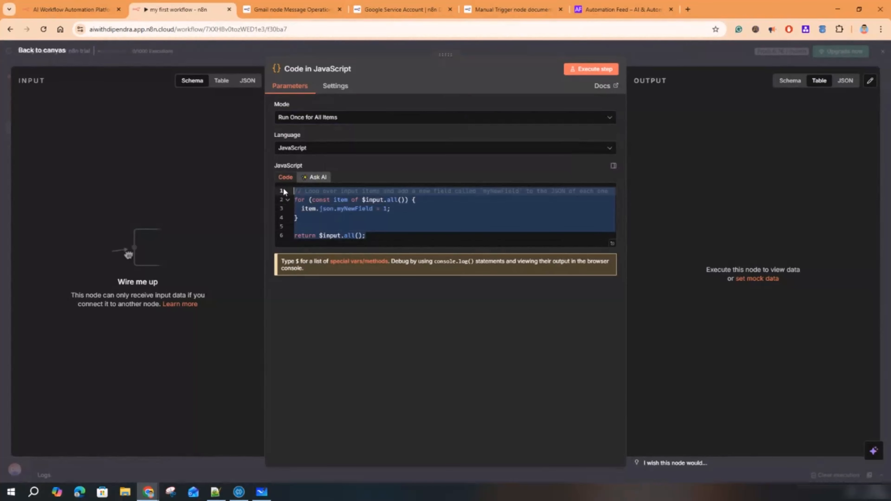
left_click(314, 177)
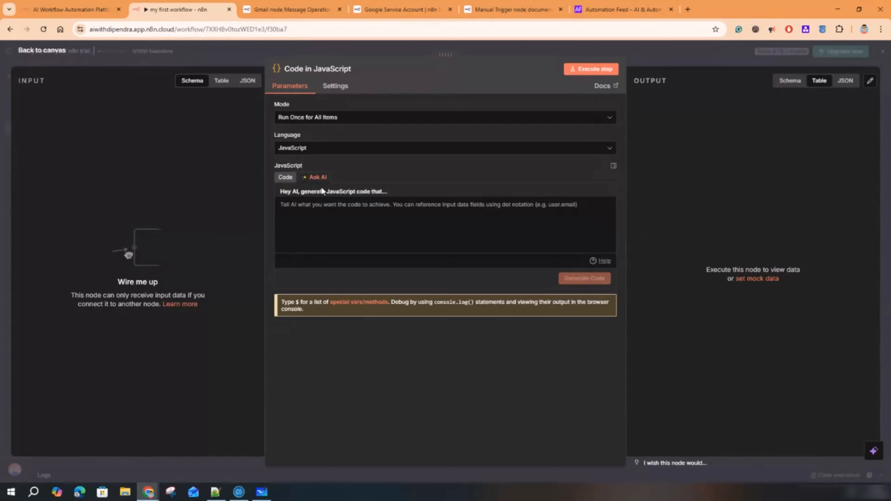
left_click(411, 207)
left_click(285, 177)
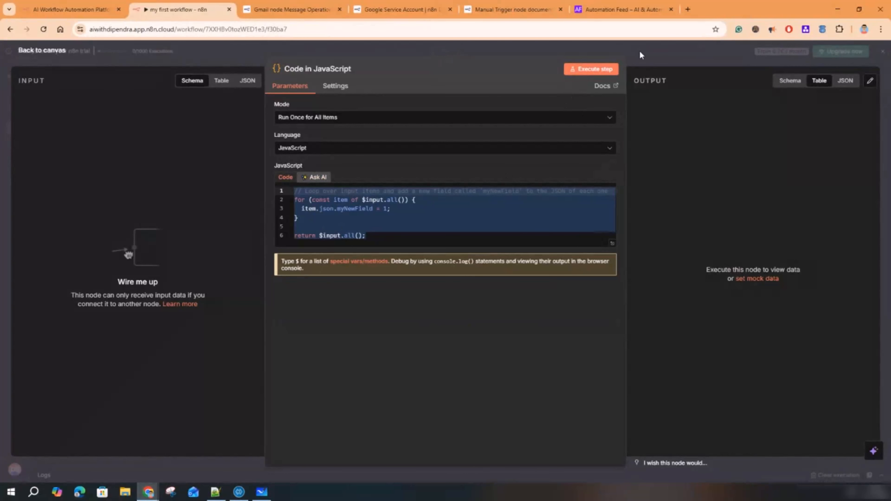
- Reopen the Code in JavaScript node and switch its Language to Python
left_click(666, 63)
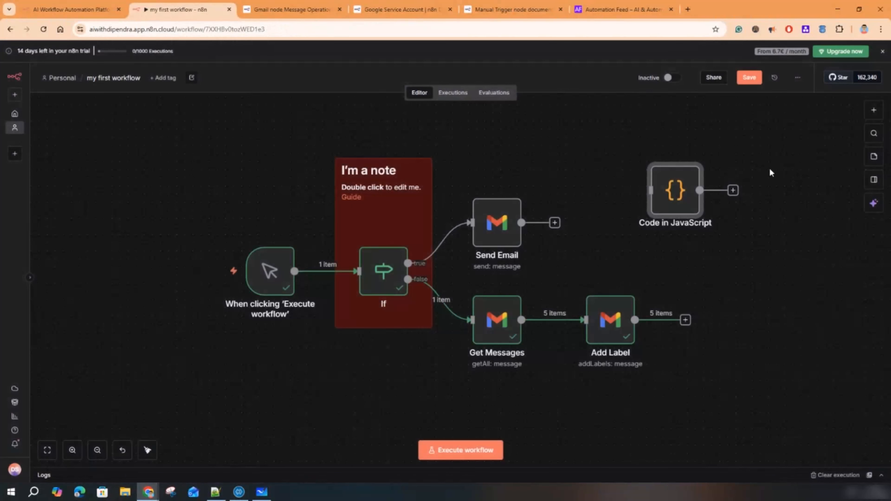
double_click(675, 191)
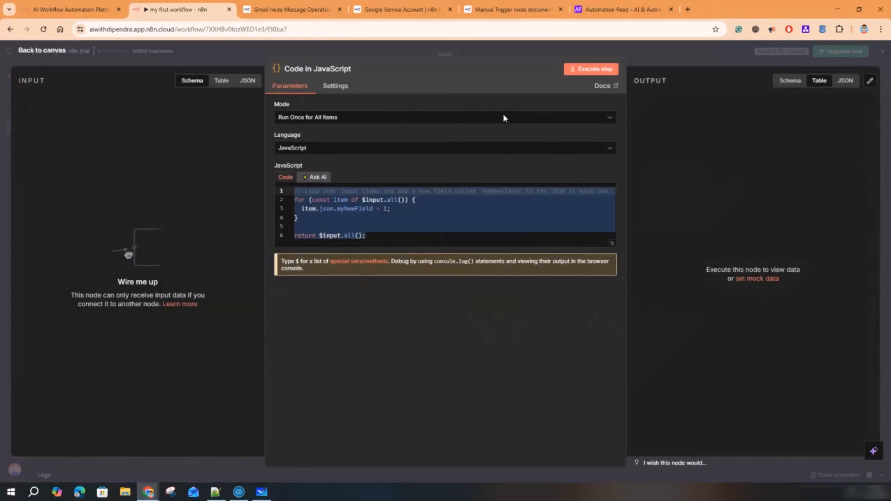
left_click(331, 151)
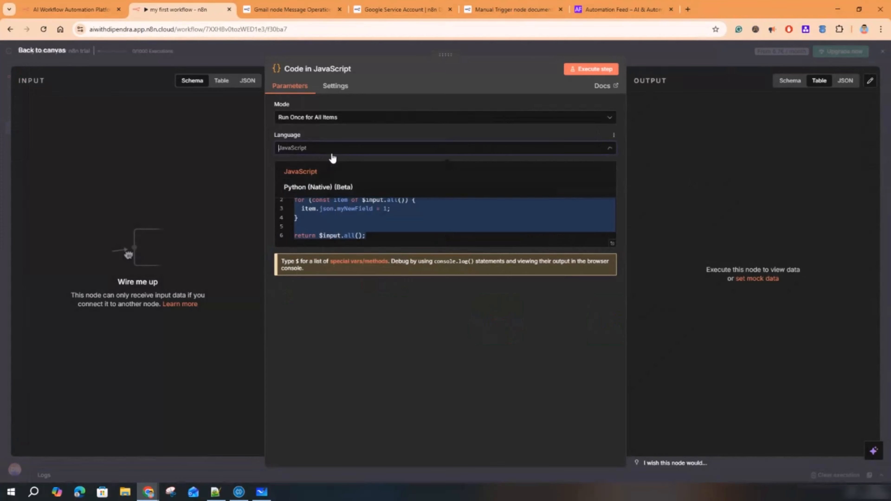
left_click(312, 189)
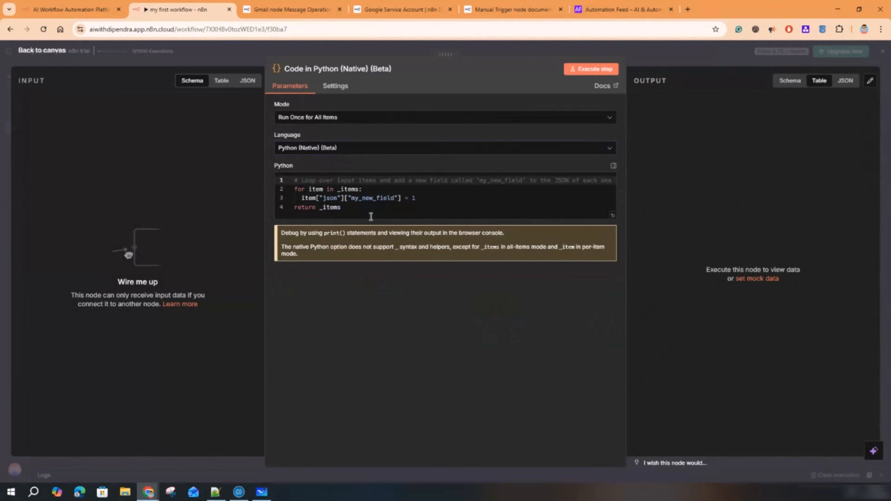
left_click(347, 154)
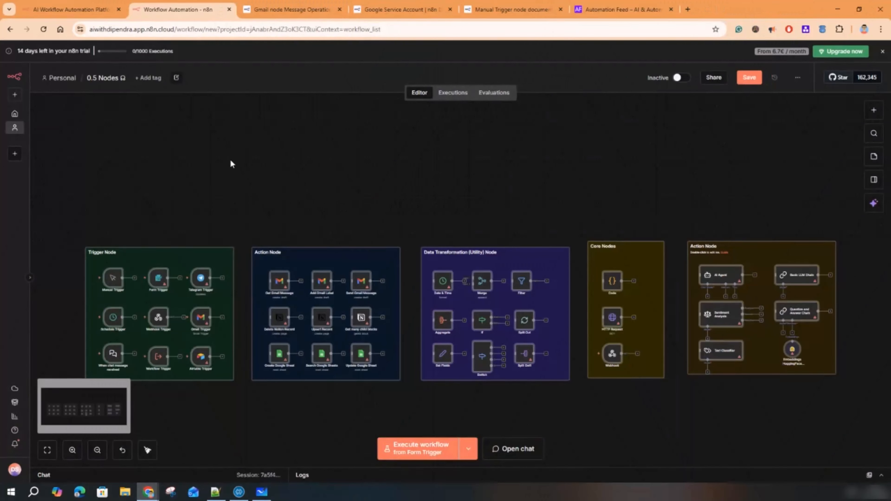
- Rename the workflow to 'Type of Nodes'
scroll(373, 162, "down", 1)
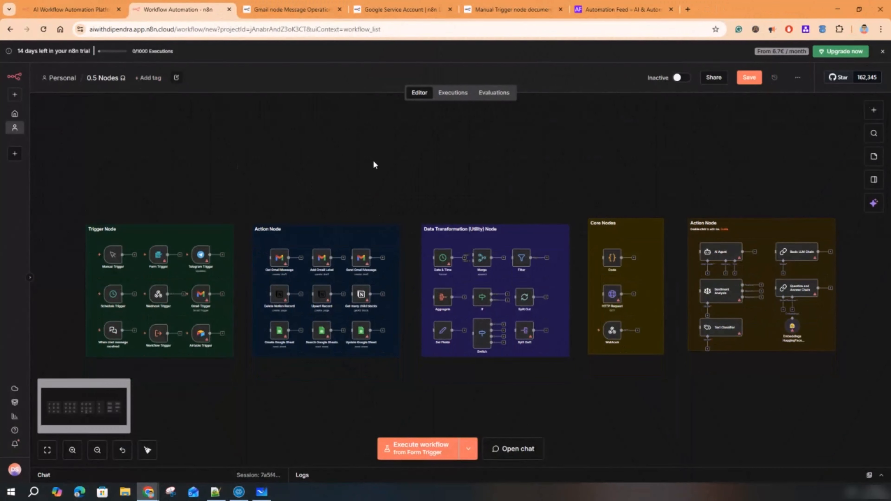
left_click(102, 78)
type("Type of Nodes")
key("Return")
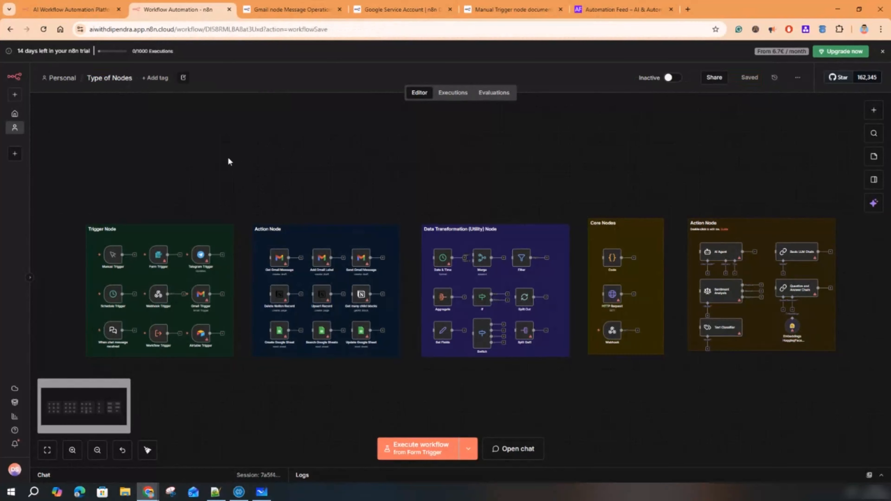
- Bring the Trigger Node group into view and select the Form Trigger node
scroll(220, 168, "down", 1)
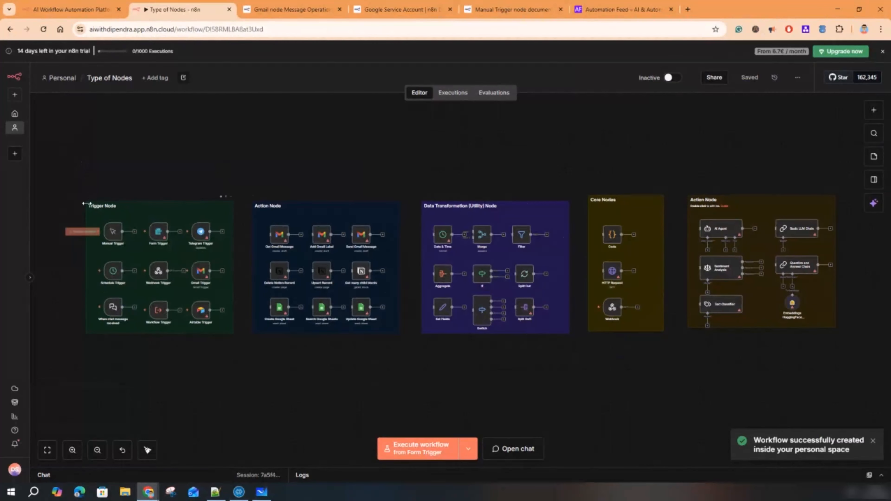
scroll(87, 201, "up", 5)
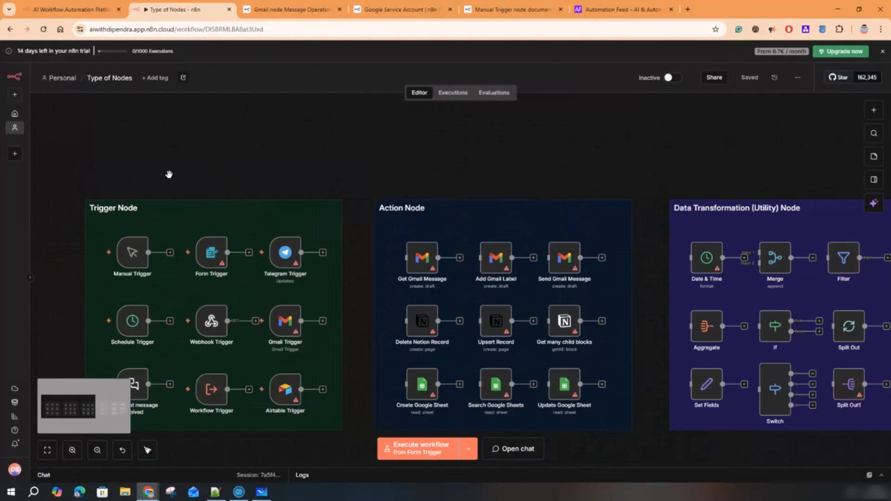
left_click_drag(169, 175, 365, 117)
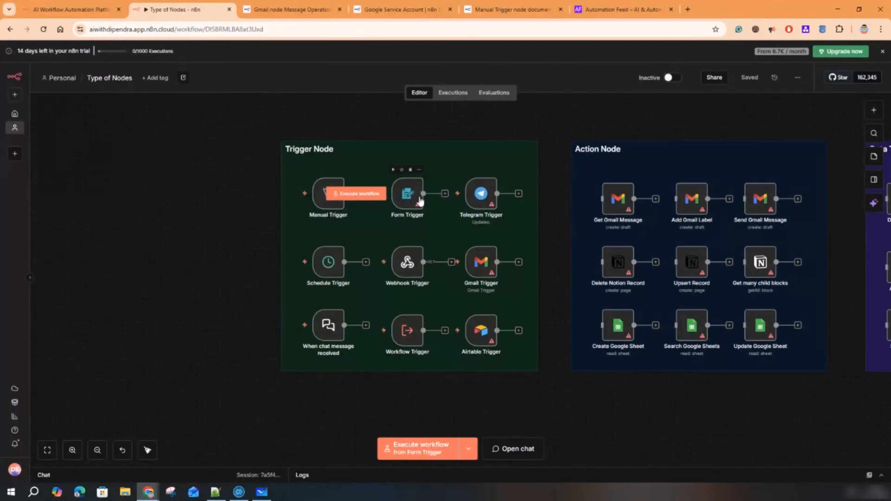
left_click(404, 198)
- Open the Form Trigger settings and load its test form URL in a new tab
double_click(403, 199)
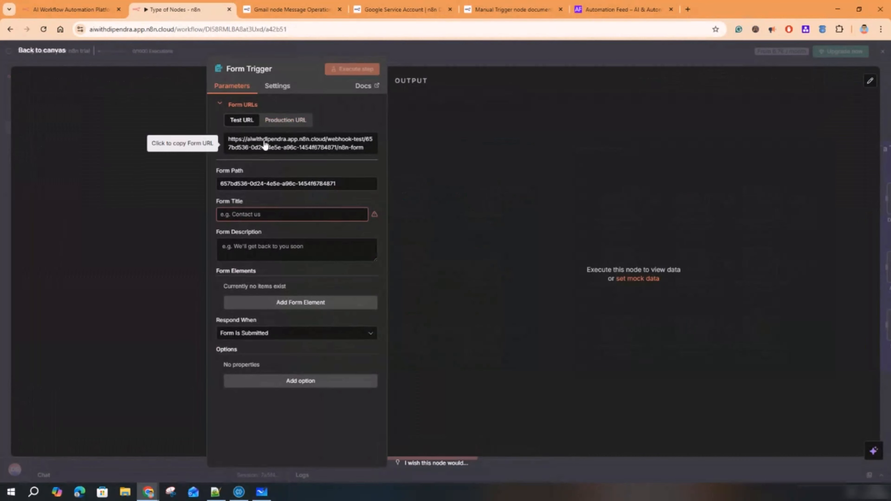
left_click_drag(368, 150, 228, 140)
right_click(281, 141)
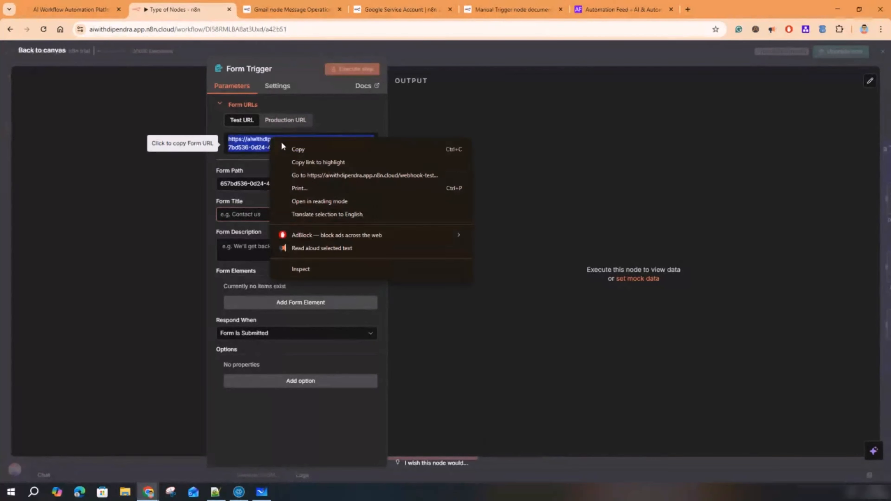
left_click(324, 172)
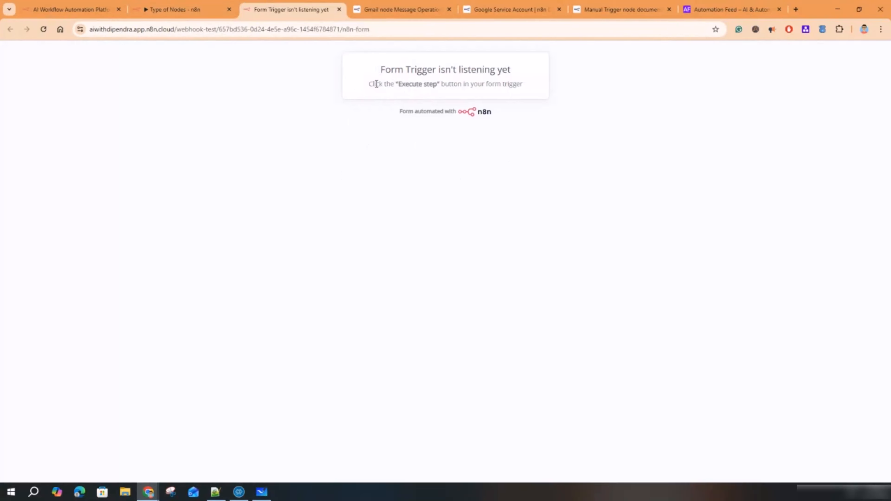
left_click_drag(384, 68, 513, 73)
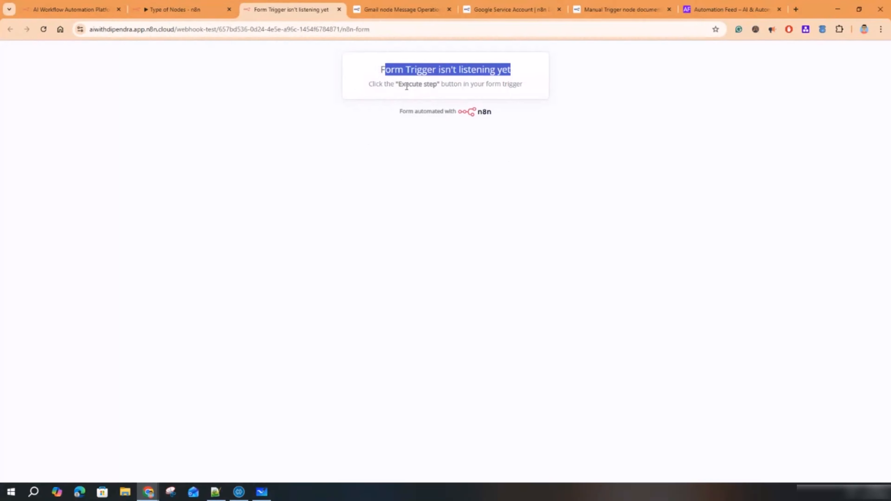
left_click(175, 10)
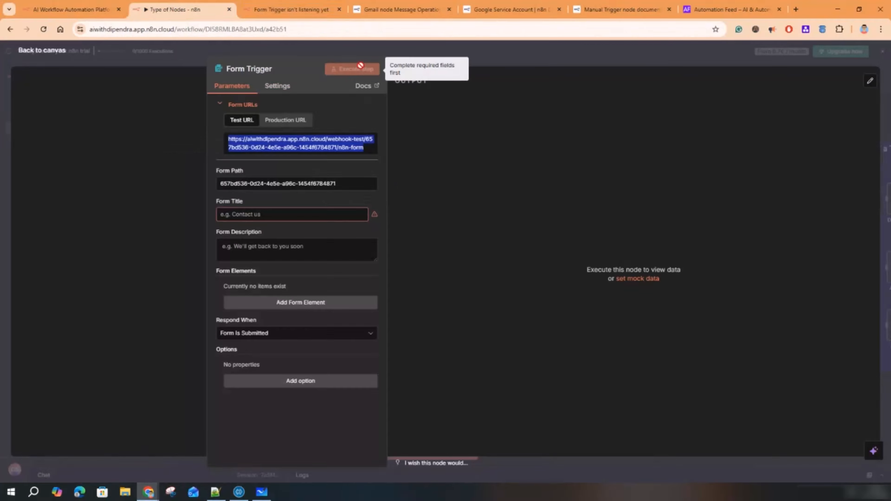
- Give the form the title 'Agentic Automation' and the description 'APA'
left_click(269, 214)
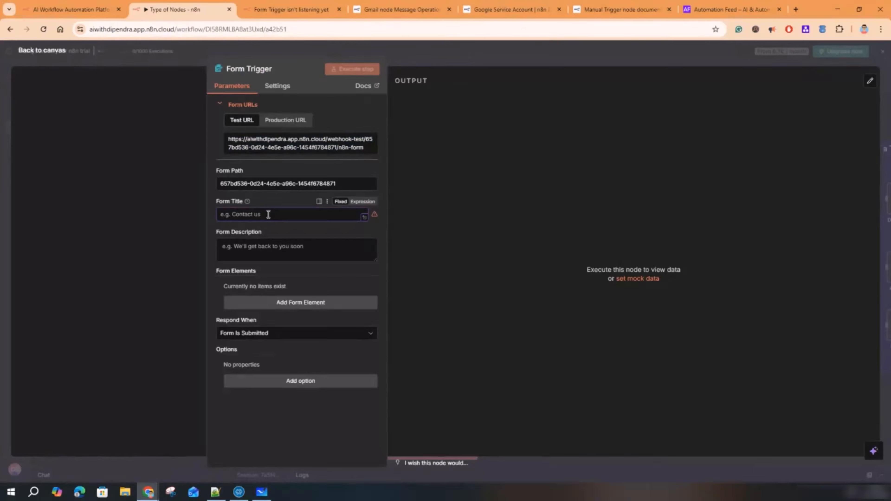
type("Agentic Automation")
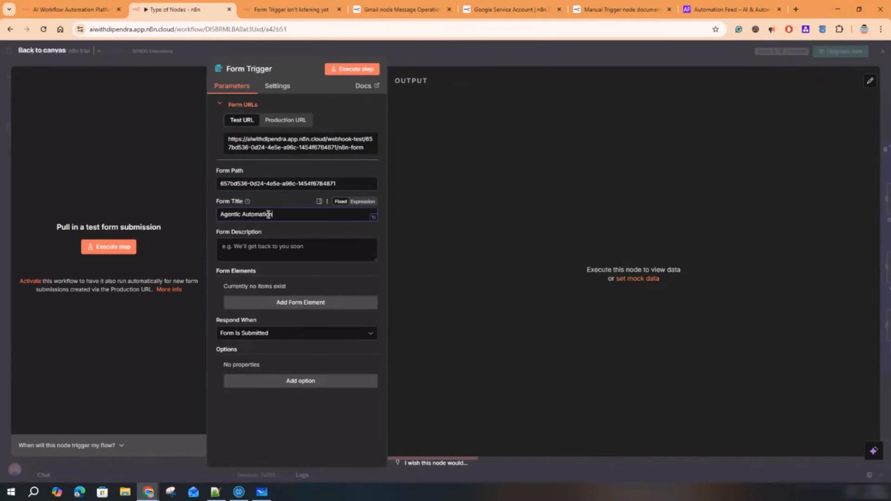
left_click(264, 249)
type("APA Bootcamp")
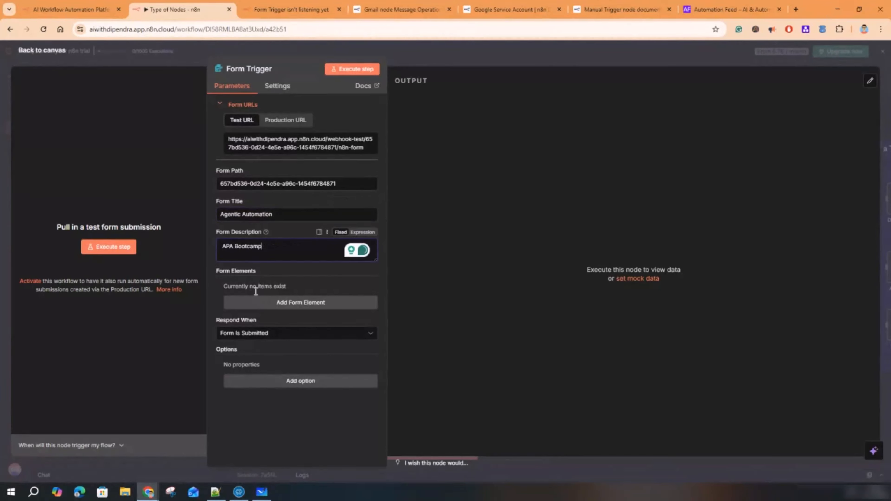
- Add a required Text field 'Name' and a second field, Email
left_click(283, 302)
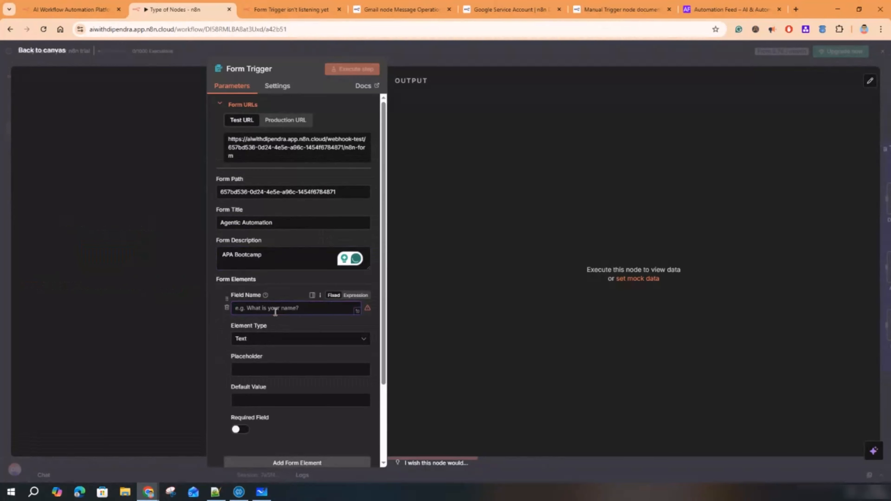
type("Name")
left_click(273, 342)
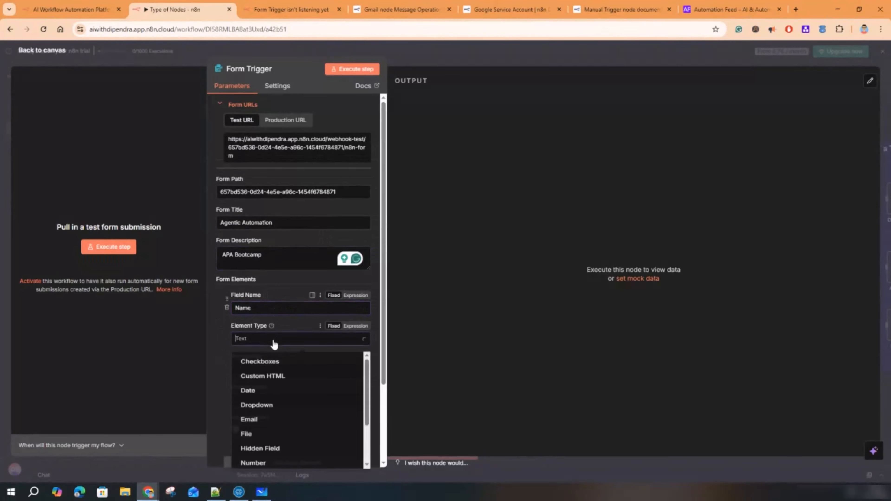
left_click(273, 342)
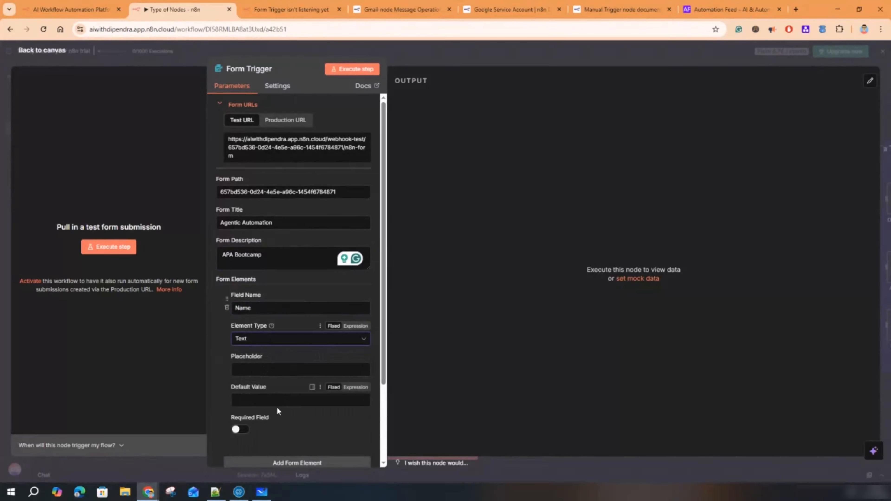
left_click(271, 402)
scroll(274, 398, "down", 3)
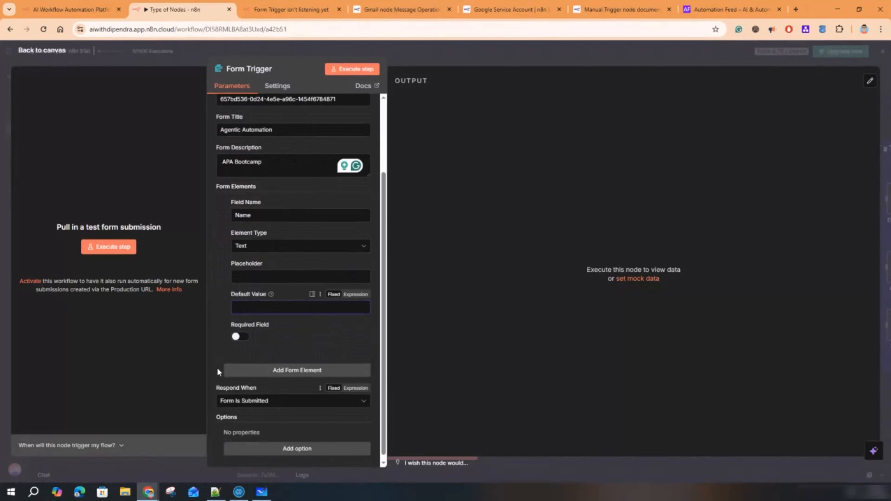
left_click(245, 337)
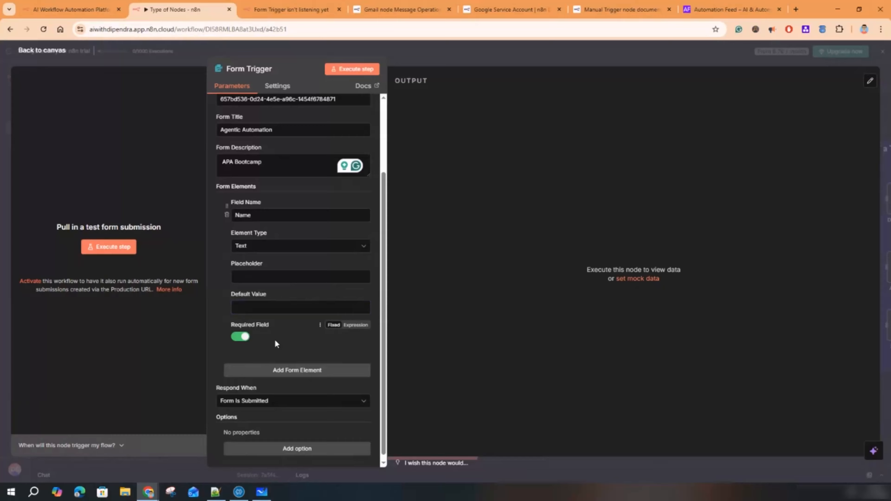
left_click(276, 370)
scroll(266, 362, "down", 2)
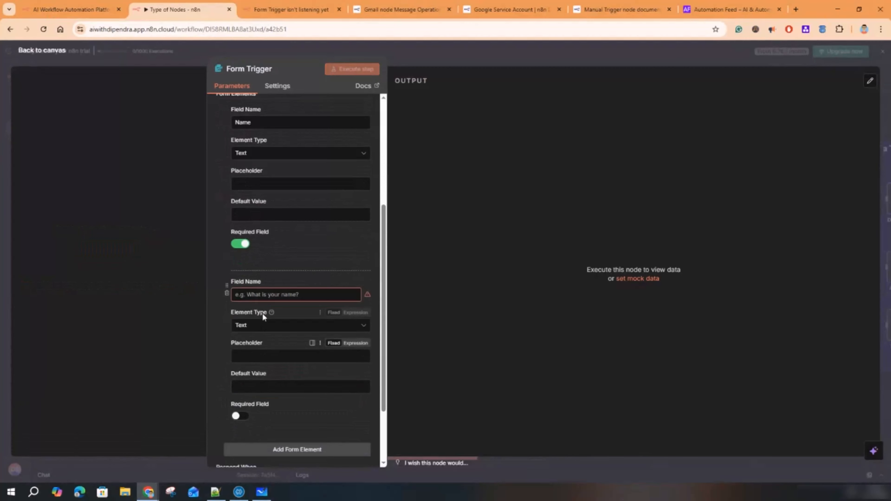
left_click(261, 296)
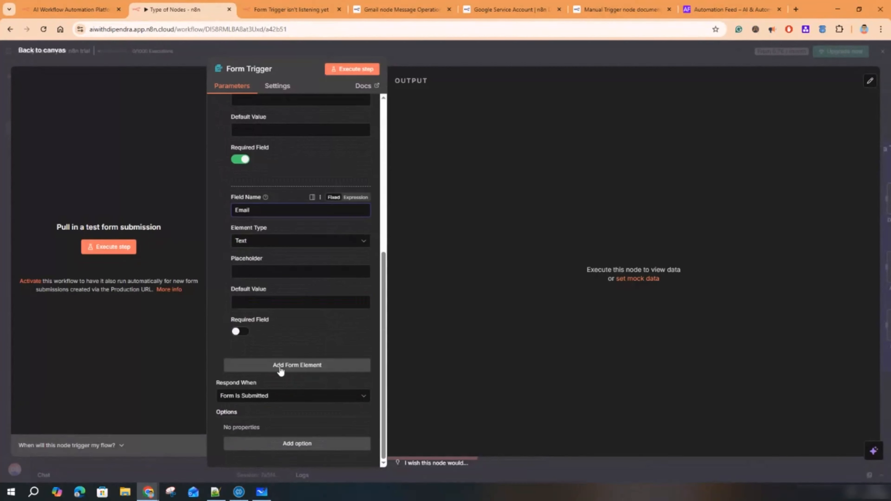
- Add a 'Choose Bootcamp' dropdown field with options GenAI, Python and RAG
left_click(280, 366)
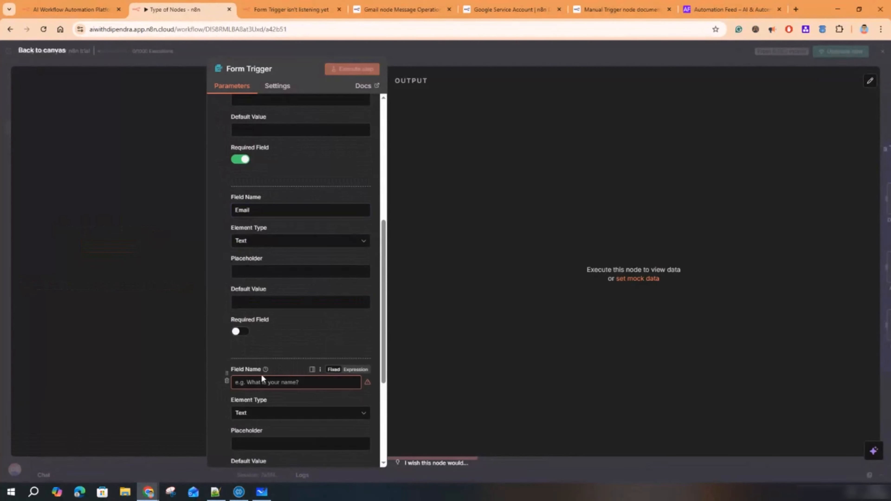
scroll(261, 374, "down", 2)
left_click(263, 335)
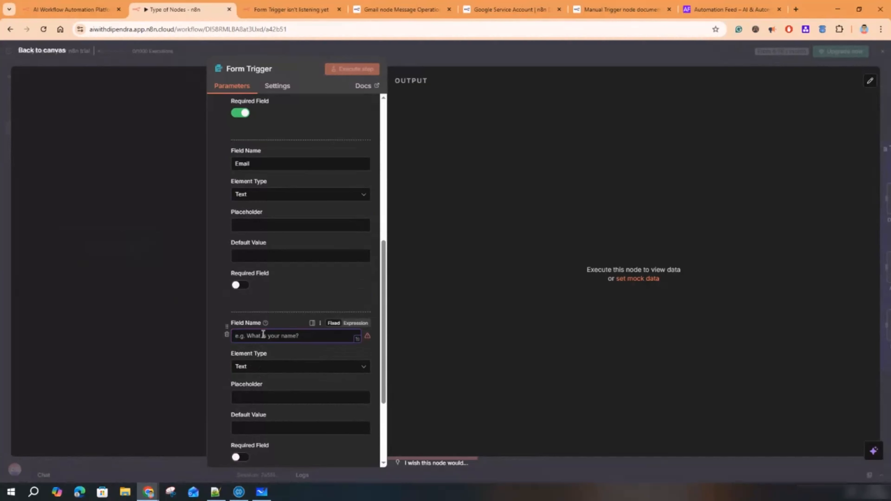
type("Choos")
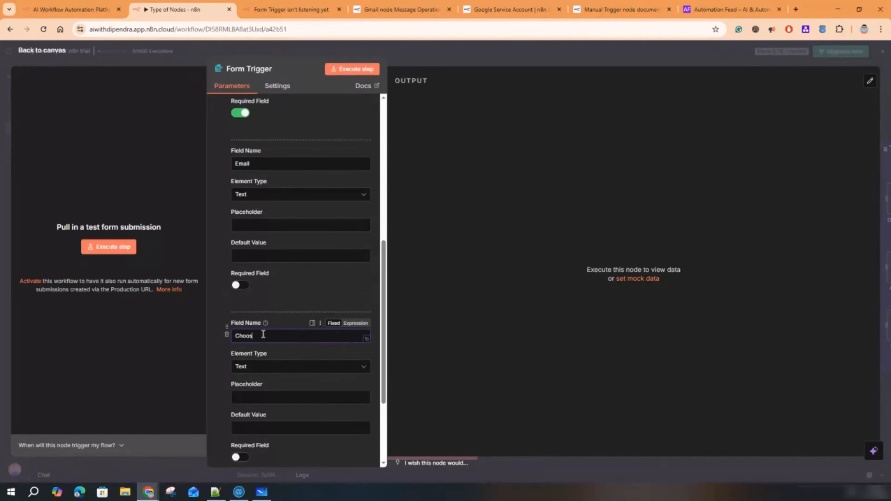
key("BackSpace")
type("Cho")
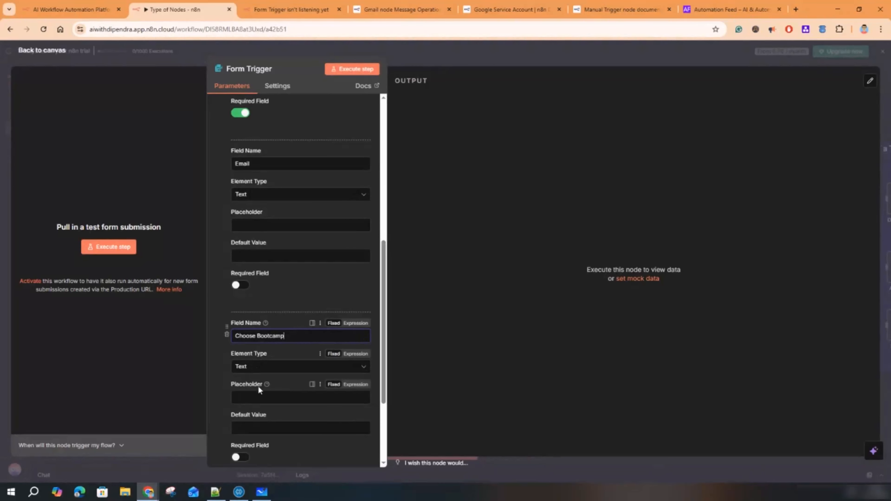
scroll(257, 386, "down", 3)
left_click(269, 274)
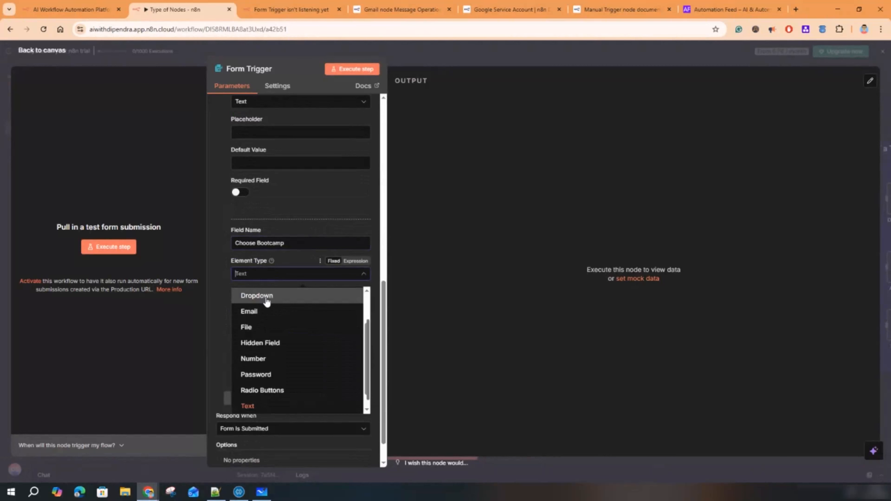
left_click(267, 299)
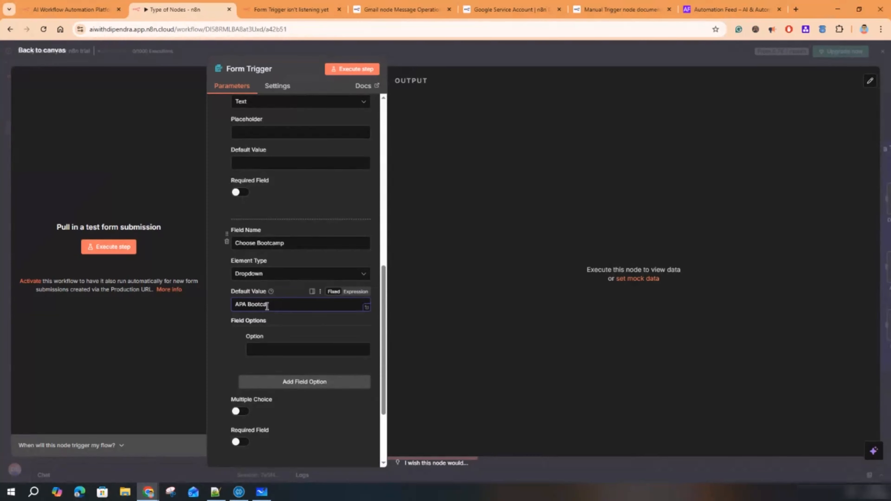
left_click(270, 345)
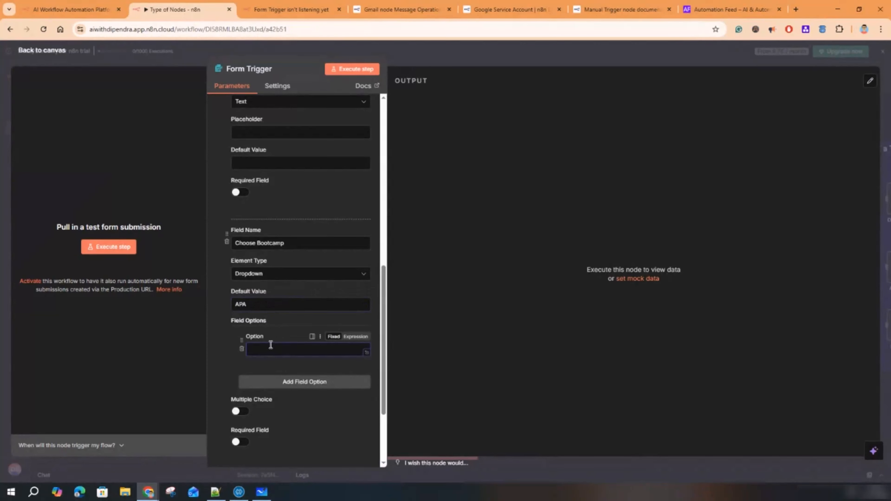
type("GenAI")
left_click(271, 381)
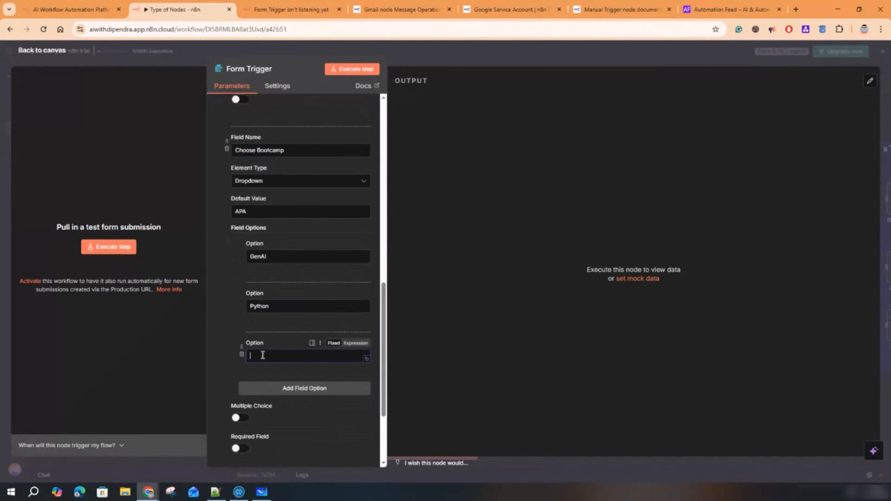
type("RAG")
- Keep the form's response set to as soon as the form is submitted
scroll(291, 217, "down", 3)
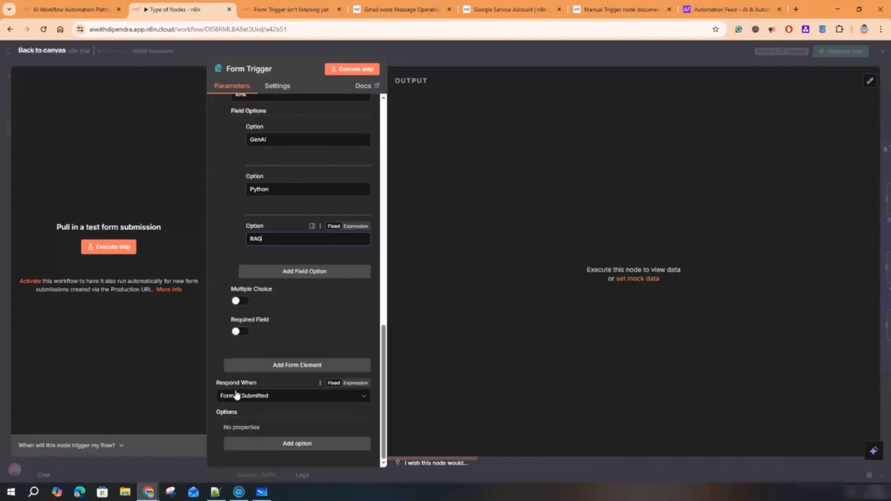
left_click(258, 397)
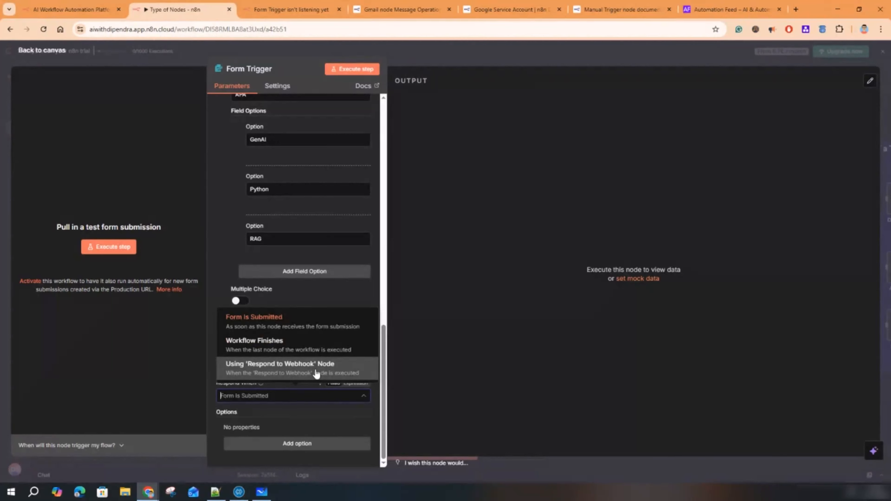
left_click(284, 324)
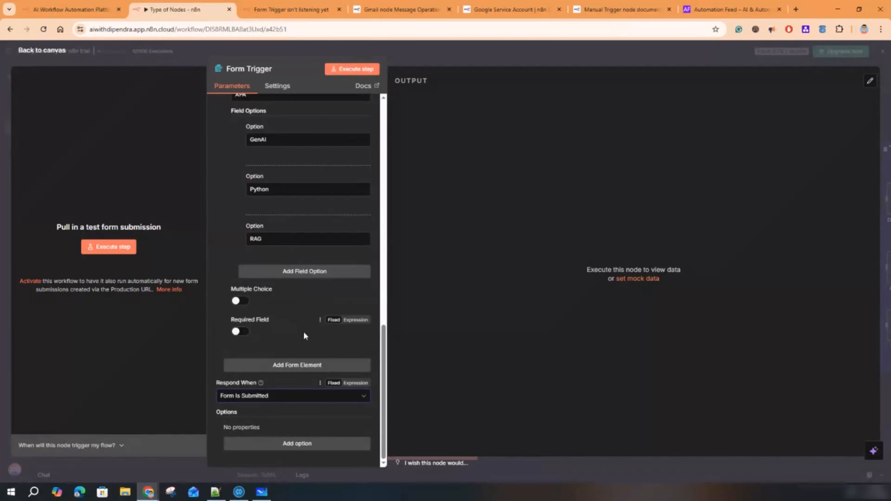
scroll(303, 324, "up", 15)
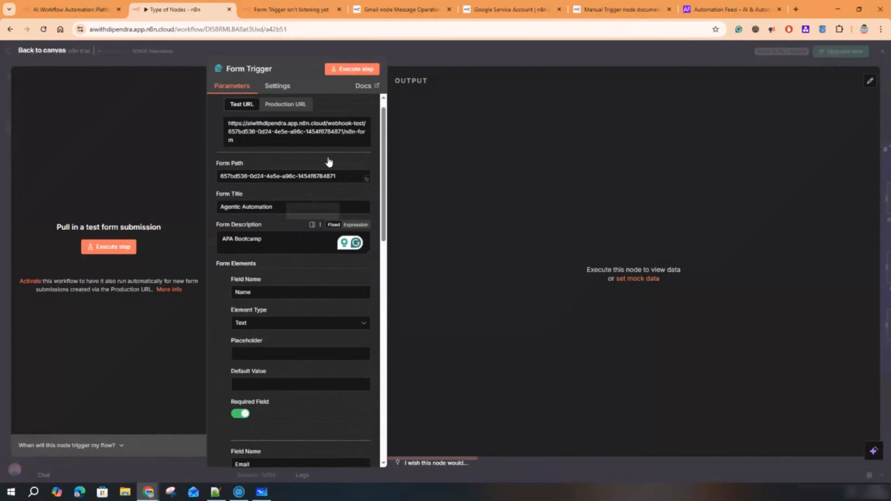
scroll(329, 163, "up", 1)
- Execute the Form Trigger and submit a test form with a name, an e-mail and bootcamp RAG
left_click(357, 69)
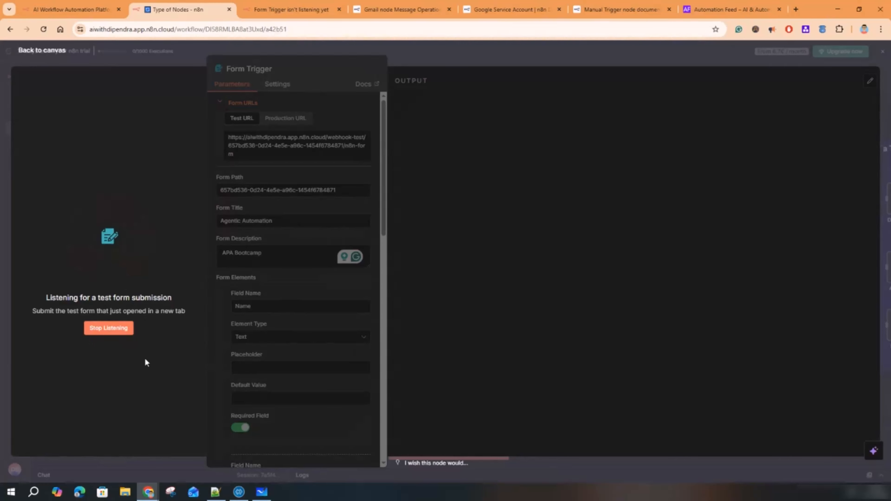
left_click(291, 9)
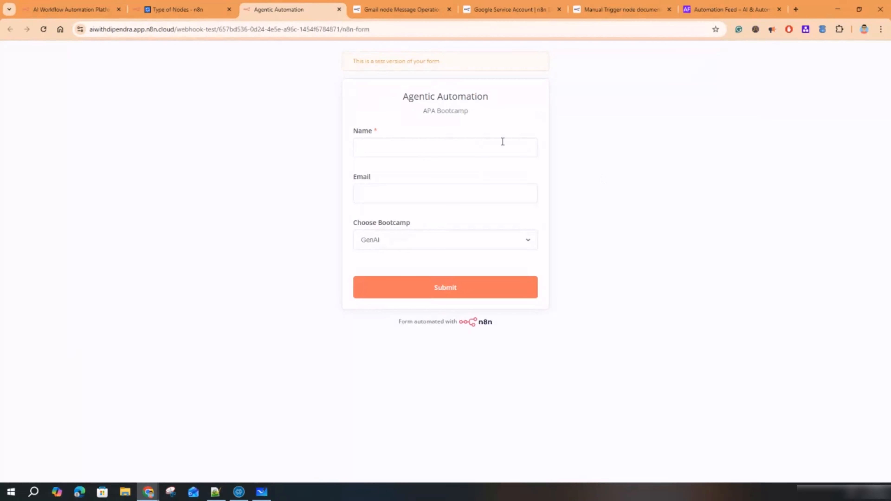
left_click(408, 140)
type("Dipend")
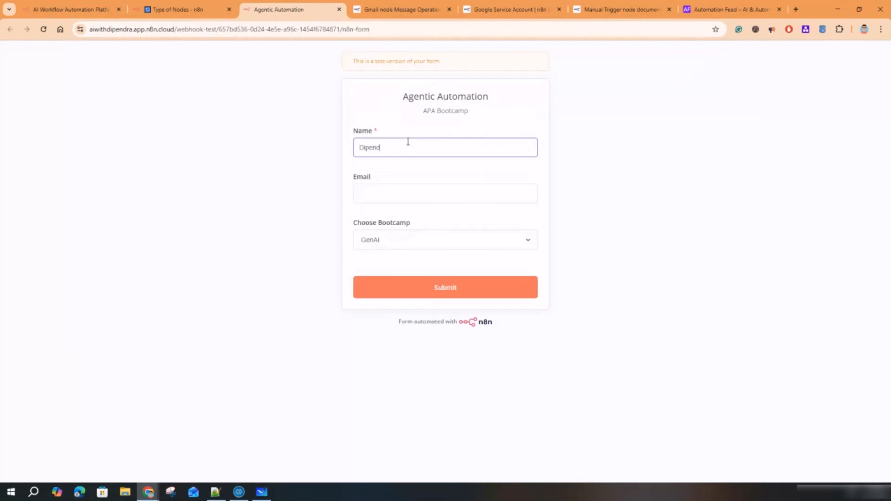
type("ra")
key("Tab")
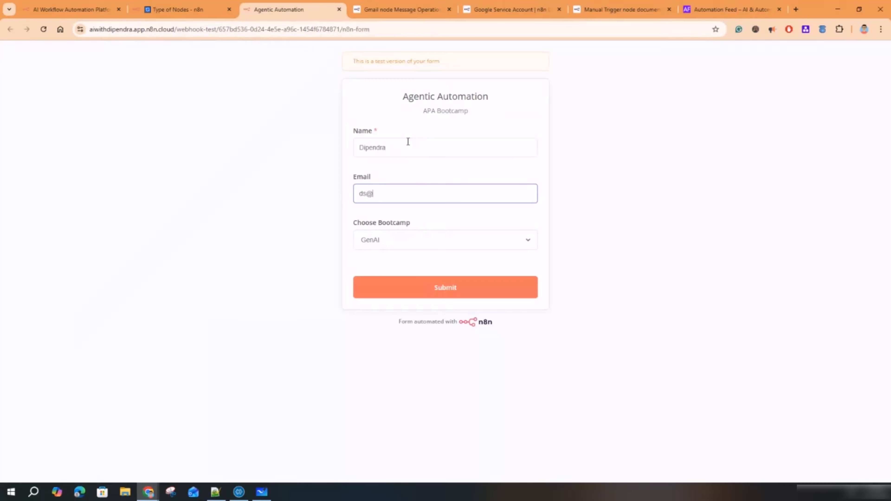
key("Tab")
left_click(413, 245)
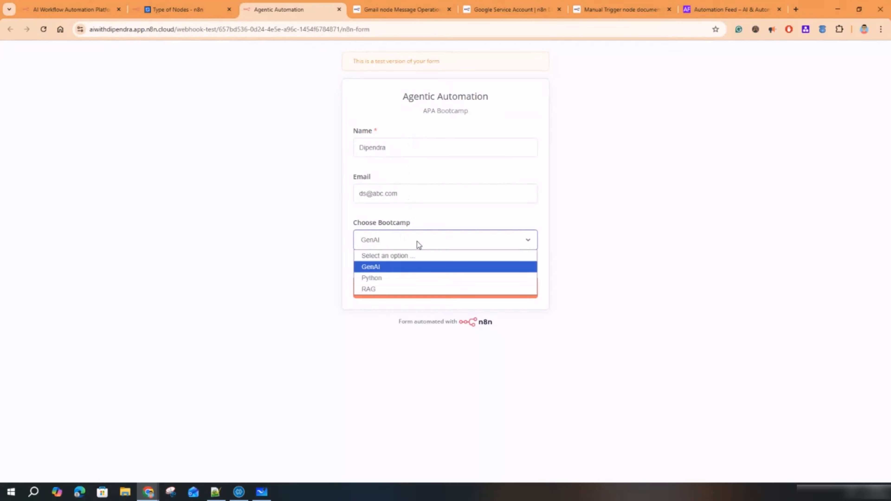
left_click(396, 288)
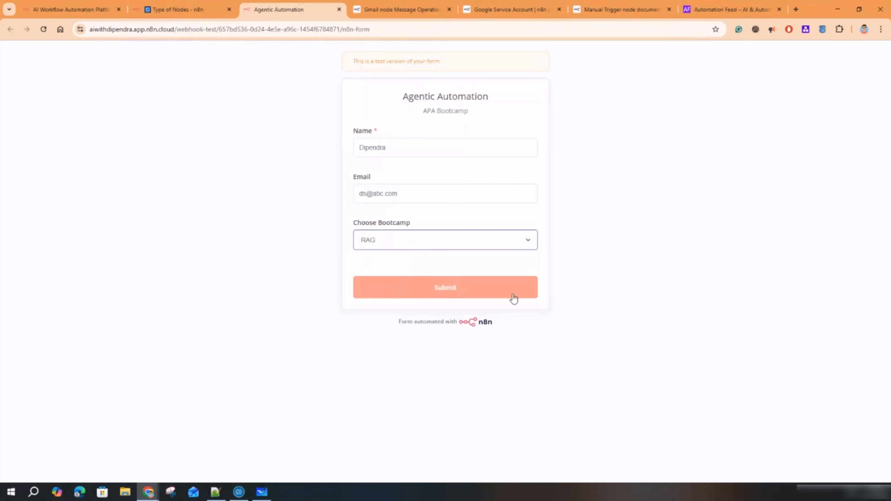
left_click(445, 288)
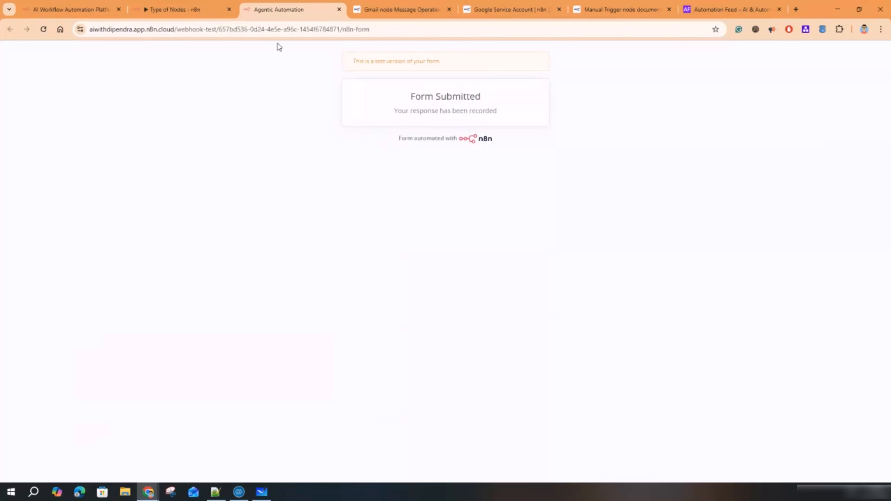
left_click(183, 10)
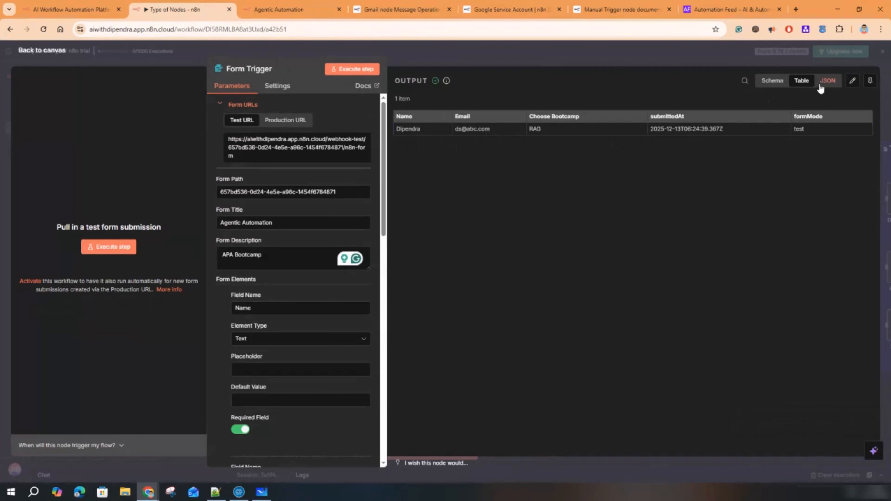
- Review the submitted output in JSON, Table and Schema views
left_click(826, 80)
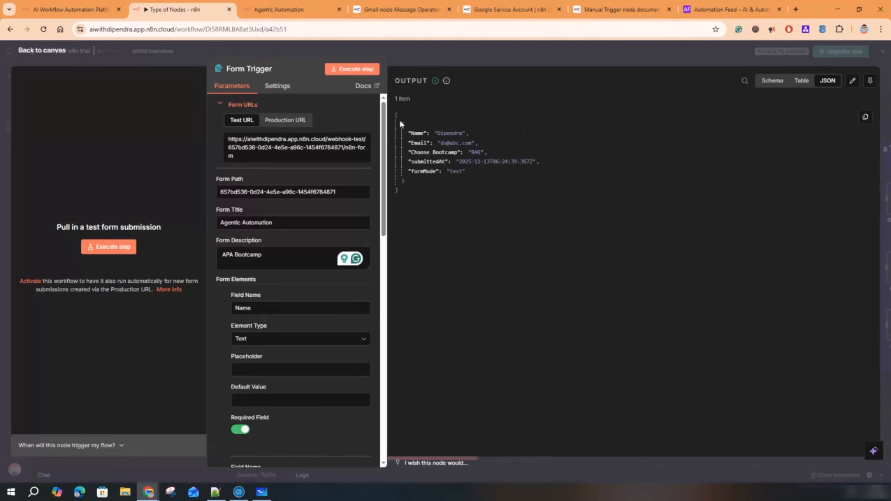
left_click_drag(399, 120, 456, 189)
left_click(801, 84)
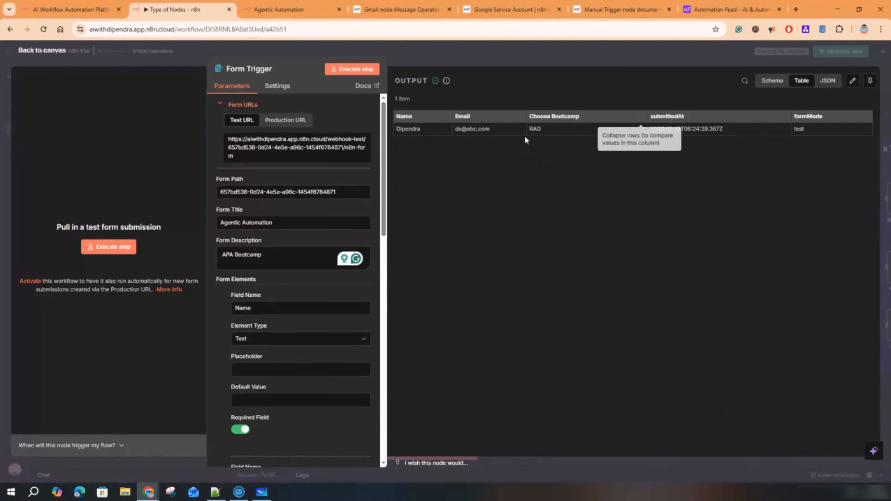
left_click(775, 84)
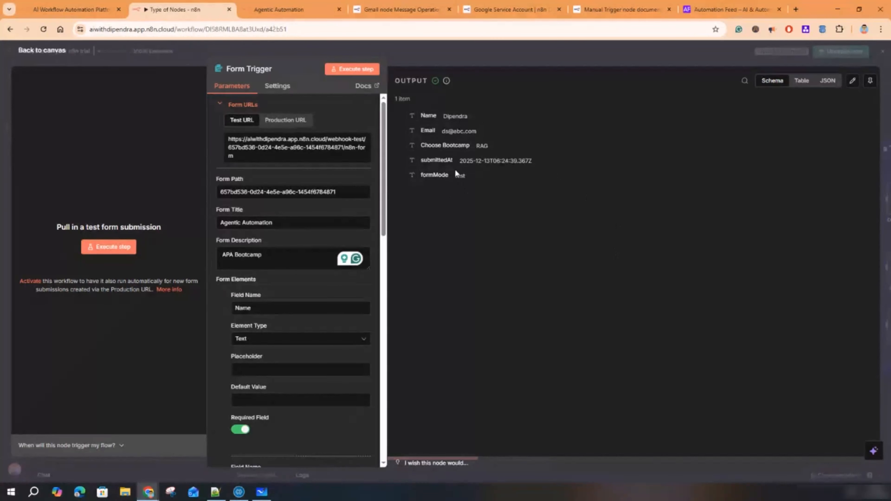
left_click_drag(420, 113, 437, 143)
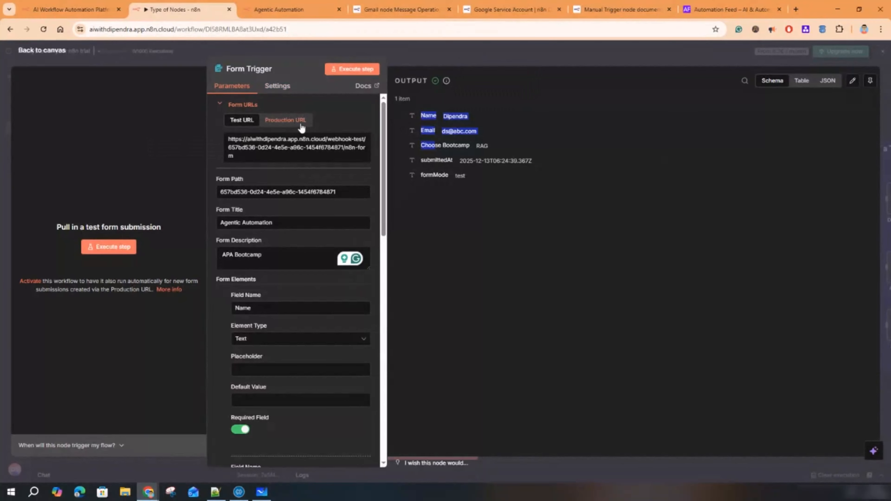
- Copy the Test URL, try the Production URL in a new tab, then close the Form Trigger
left_click(230, 143)
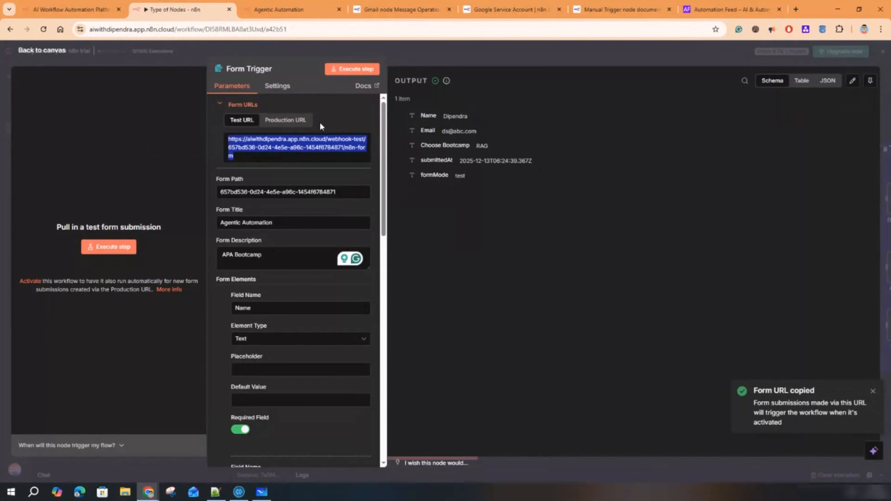
left_click(282, 120)
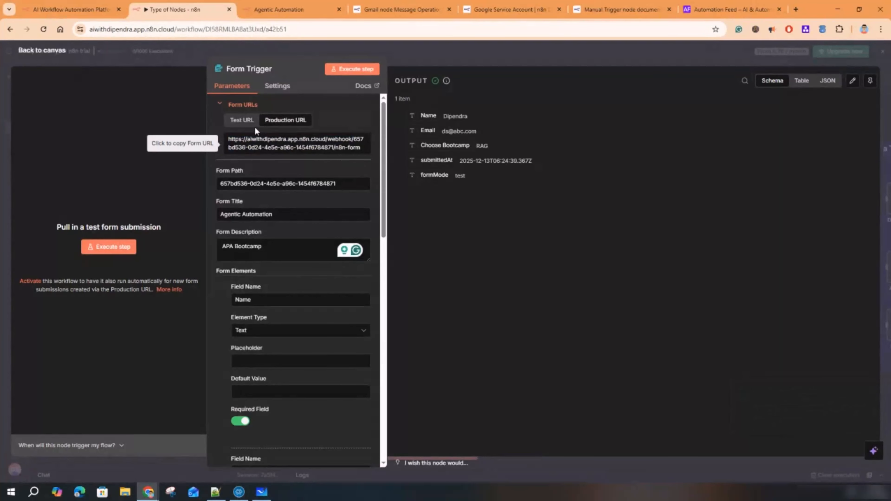
left_click(294, 158)
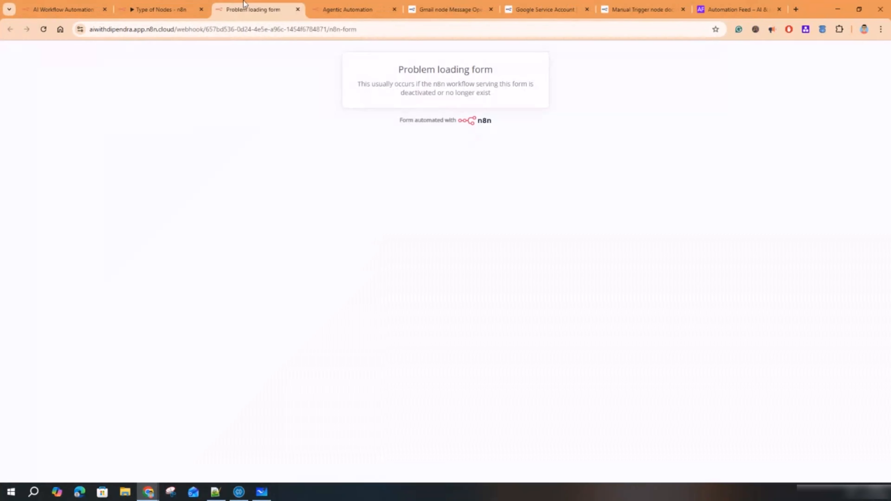
left_click(297, 9)
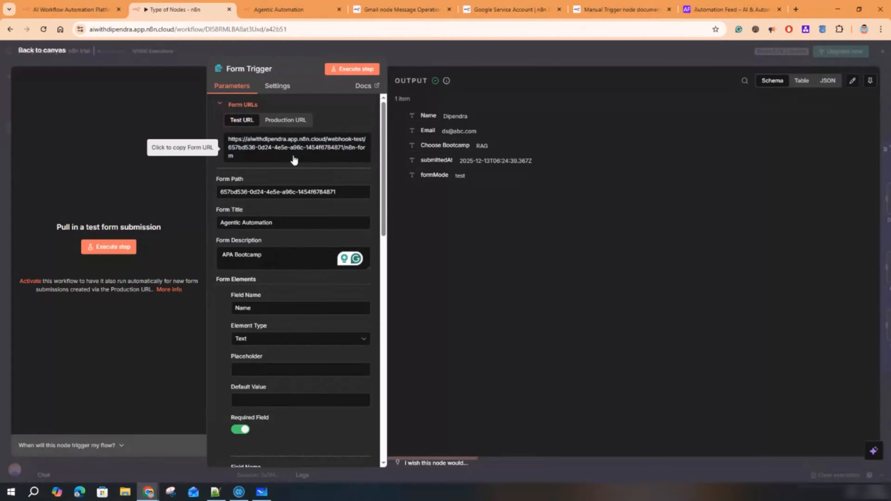
key("Escape")
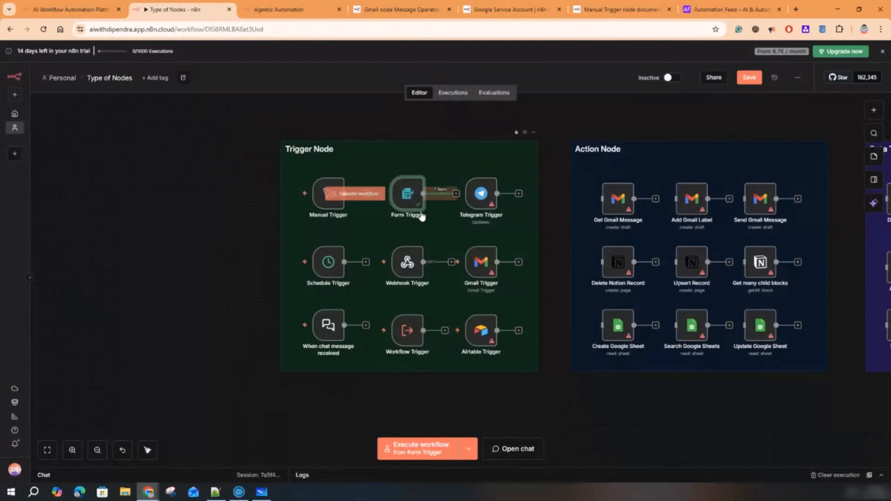
double_click(484, 200)
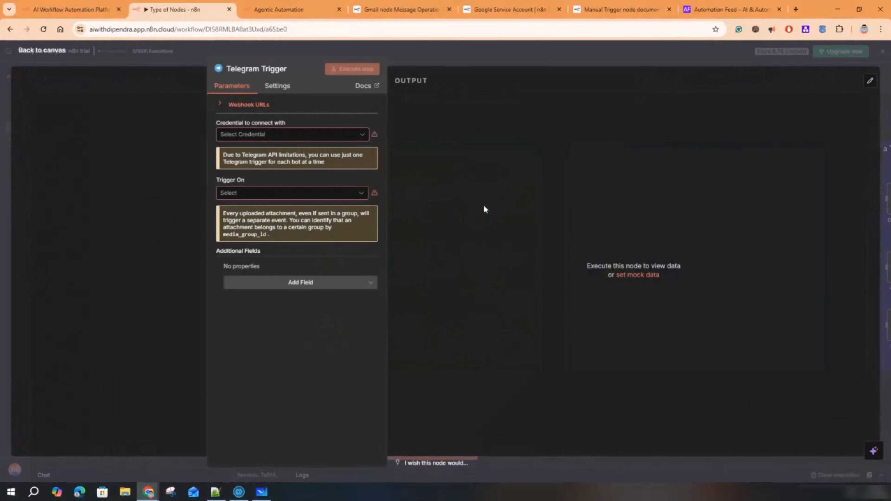
left_click(347, 140)
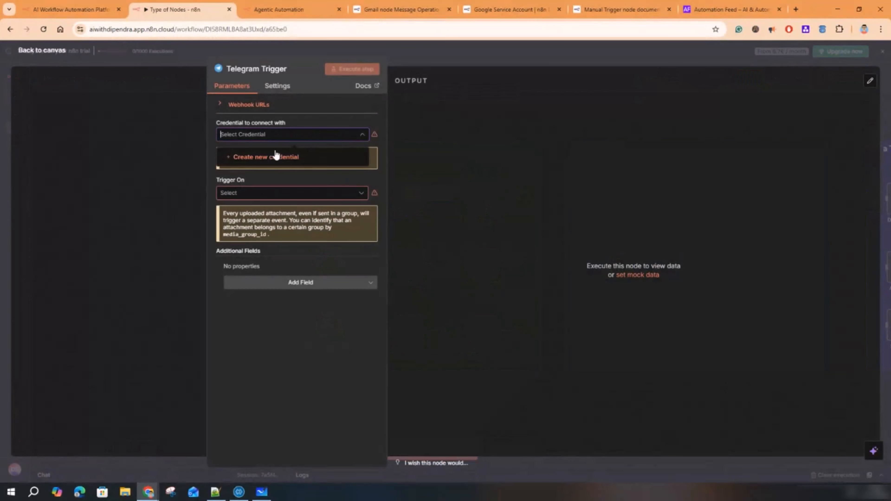
left_click(355, 115)
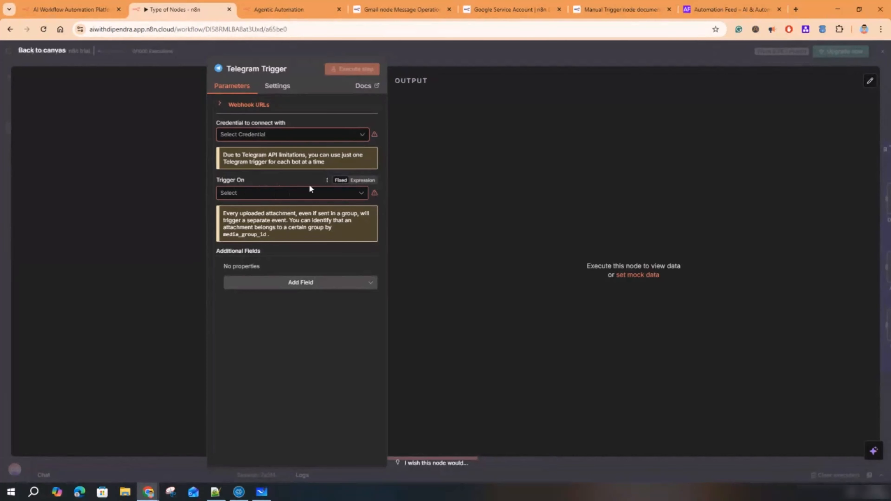
left_click(364, 86)
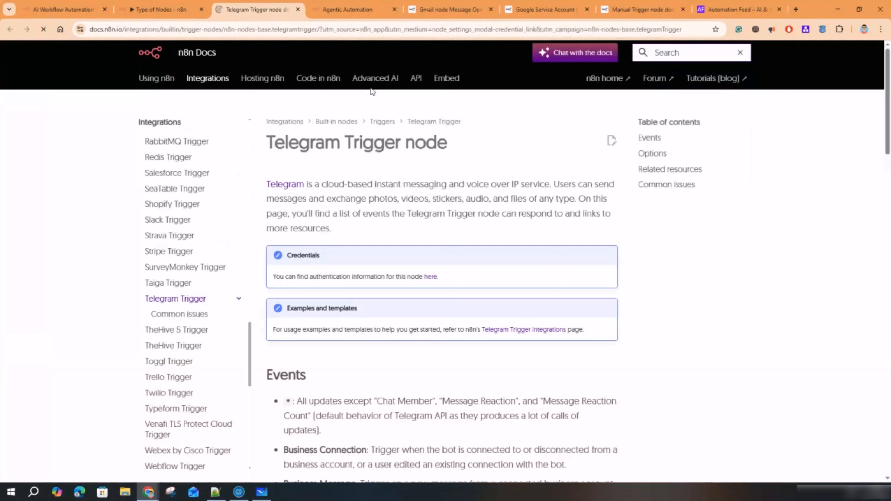
key("ctrl+shift+Tab")
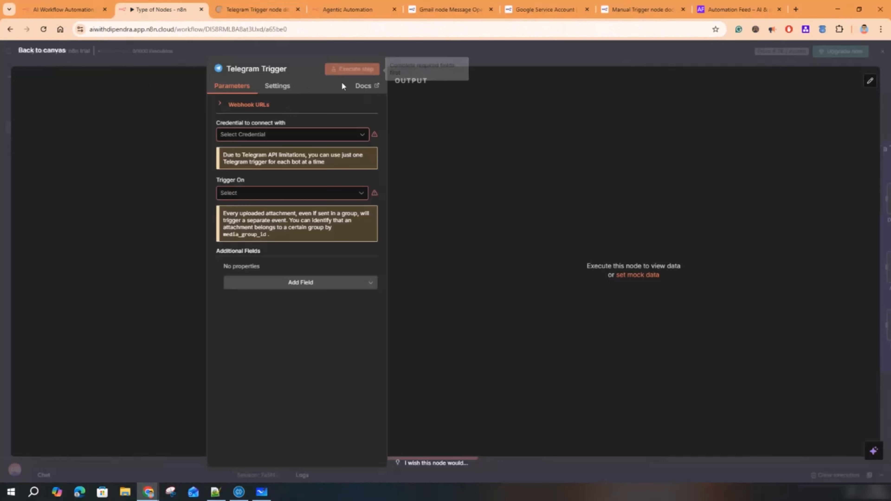
left_click(243, 8)
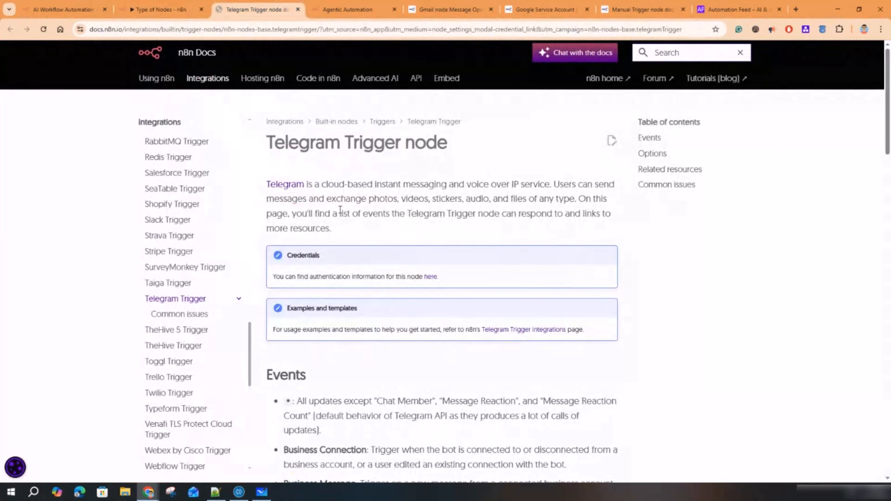
scroll(341, 207, "down", 3)
scroll(342, 207, "down", 15)
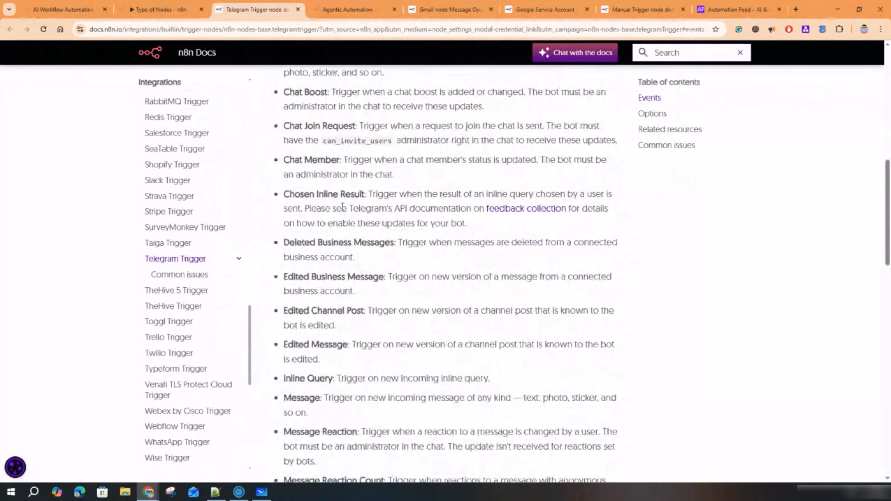
scroll(344, 206, "down", 20)
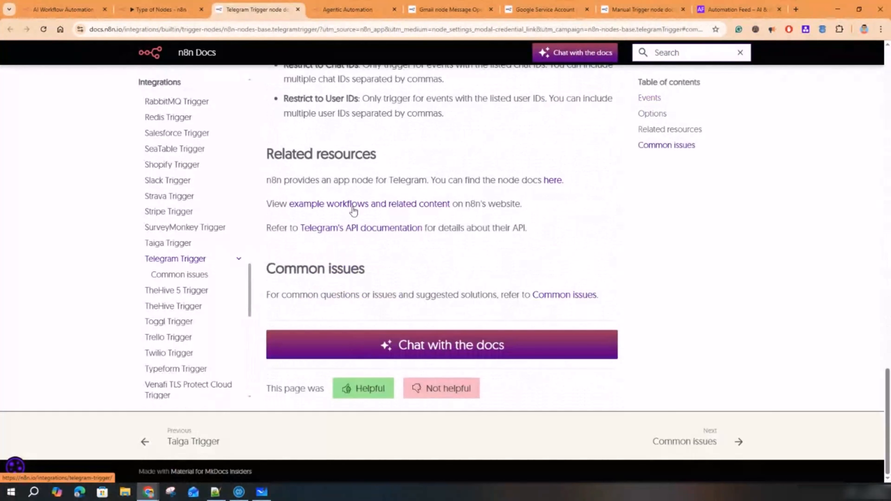
scroll(353, 206, "up", 20)
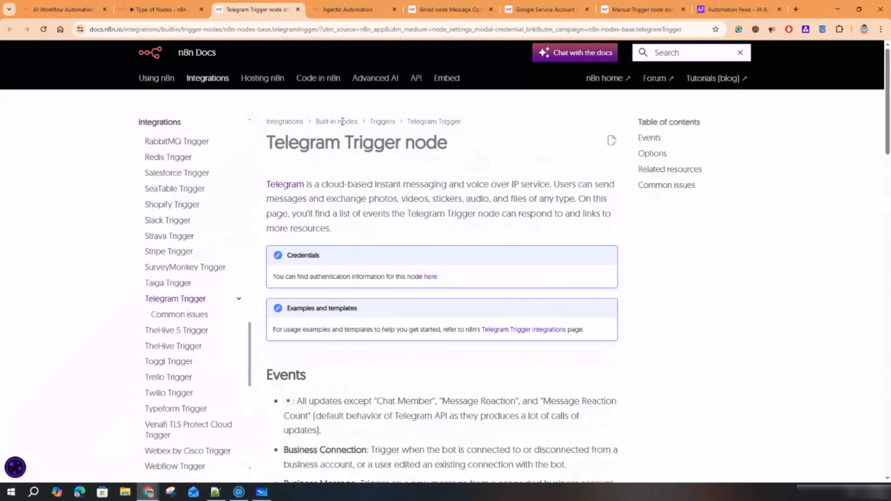
left_click(298, 9)
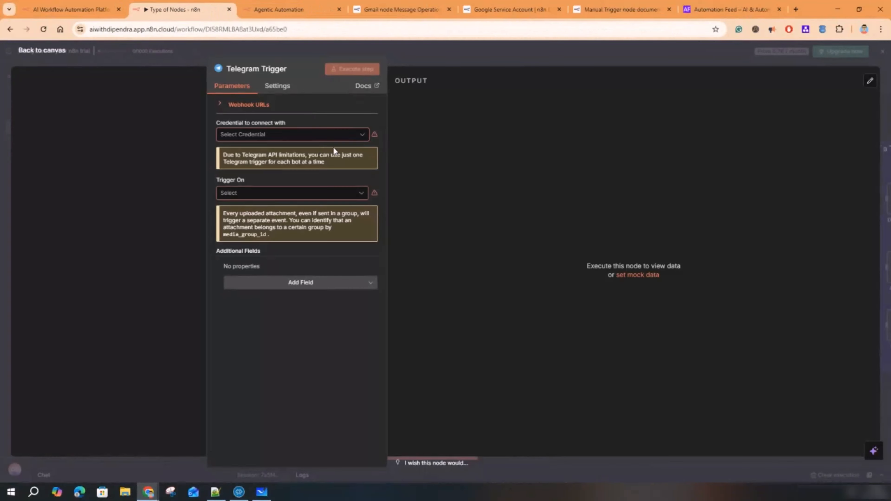
- Close the Telegram Trigger and browse the node search results for 'trigger'
key("Escape")
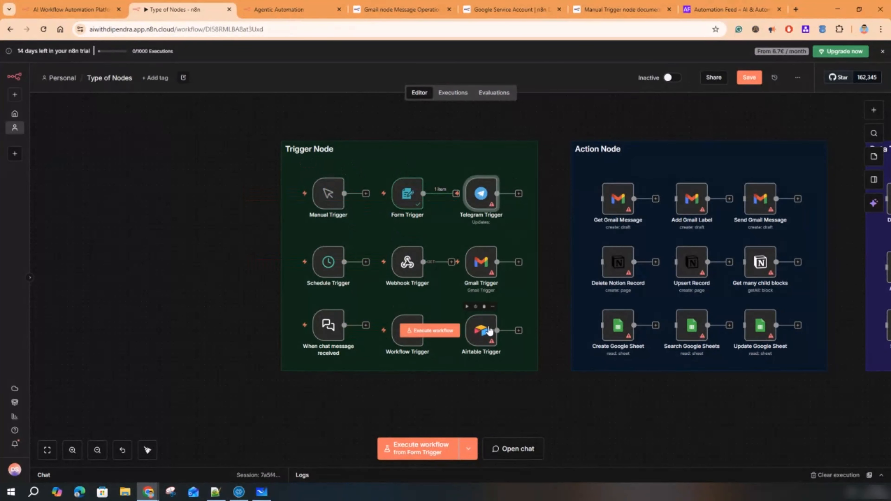
scroll(493, 316, "up", 2)
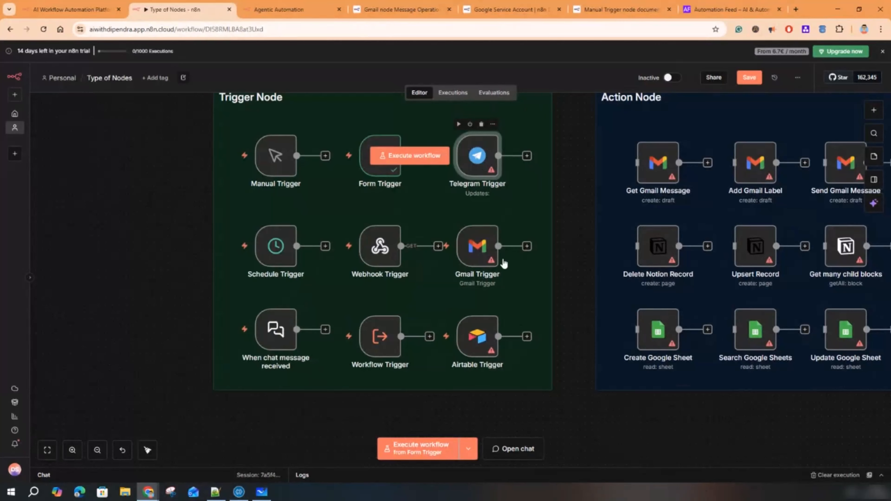
left_click(873, 110)
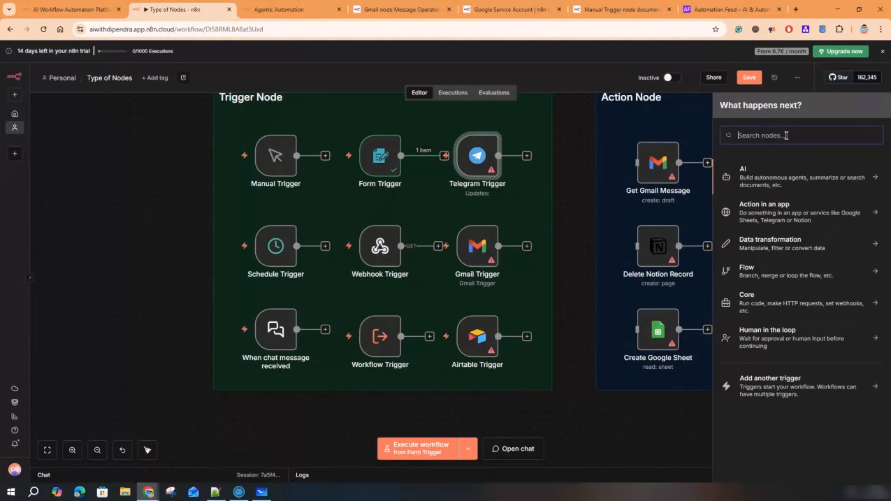
type("trigger")
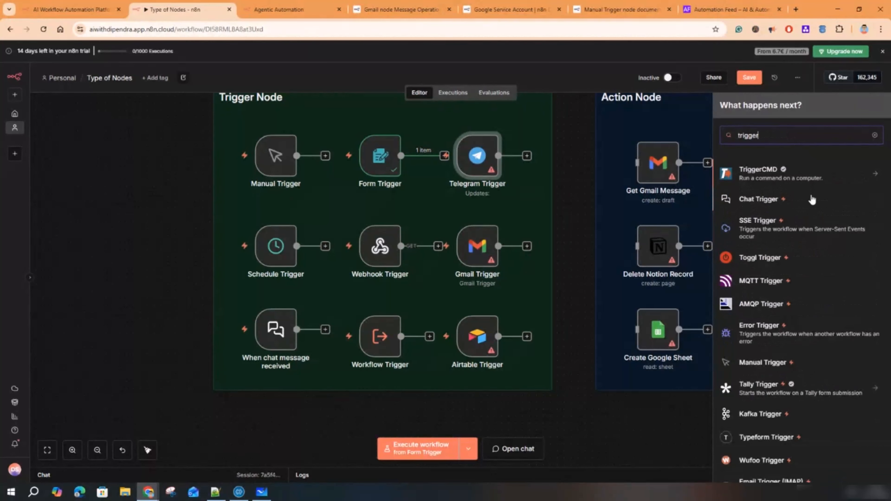
scroll(822, 241, "down", 10)
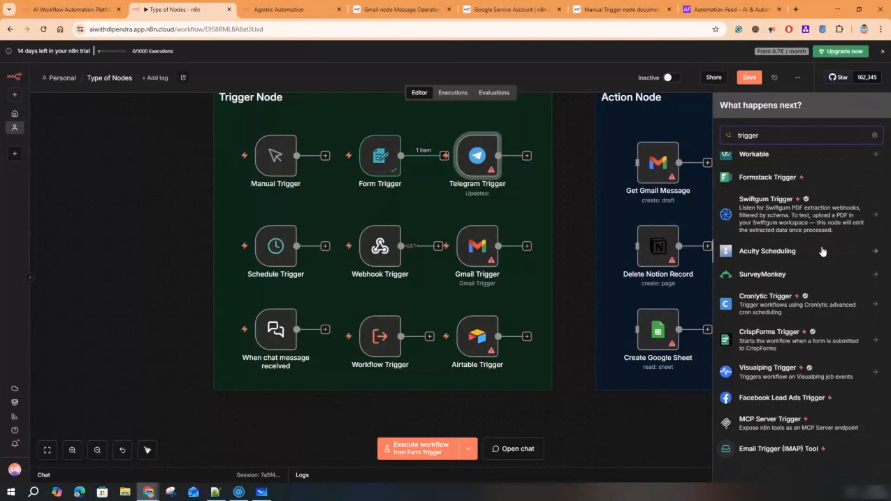
scroll(822, 249, "up", 10)
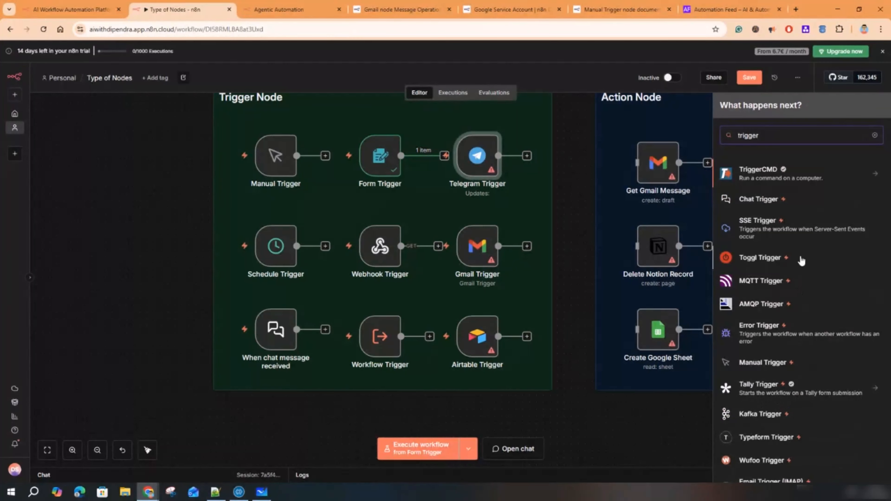
scroll(804, 315, "down", 3)
scroll(803, 330, "down", 3)
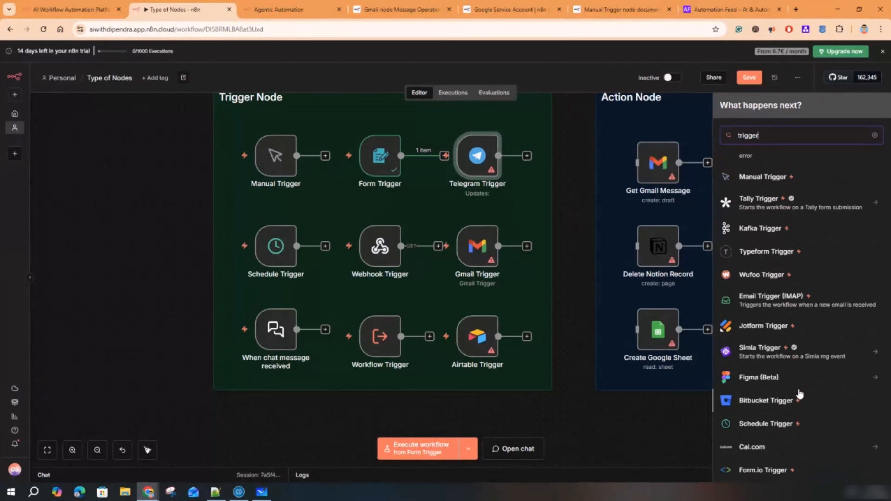
scroll(798, 361, "down", 4)
scroll(799, 364, "down", 5)
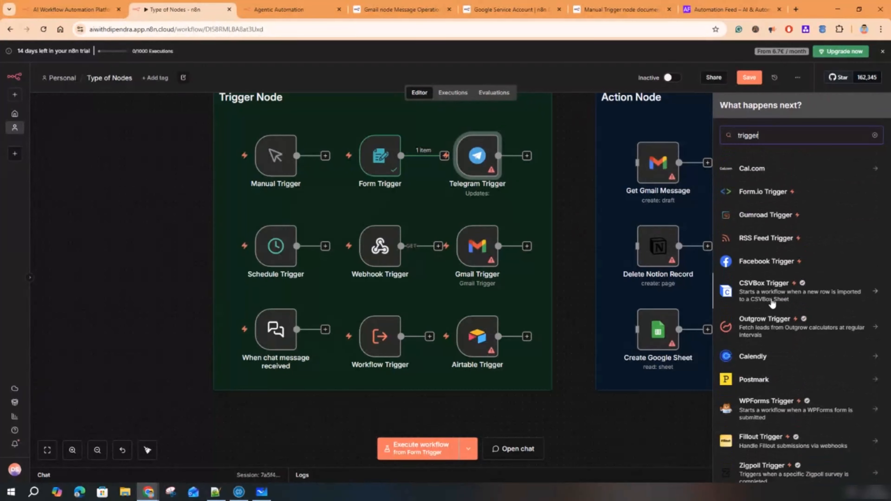
scroll(795, 386, "down", 3)
- Search 'email trig' and view the Gmail node's Triggers list, then close the panel
double_click(735, 137)
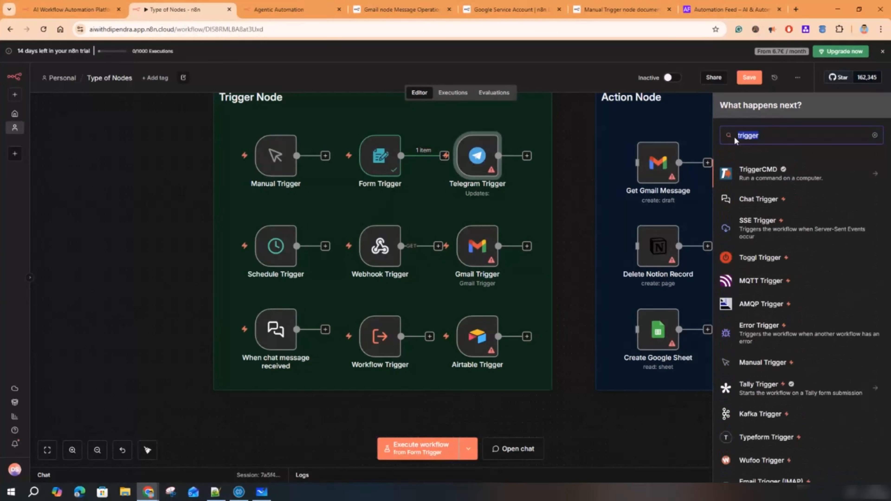
type("email trig")
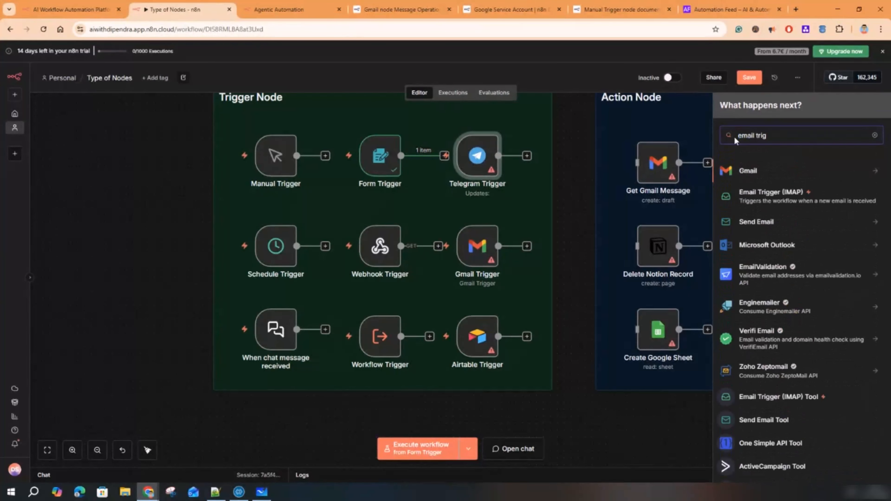
left_click(749, 172)
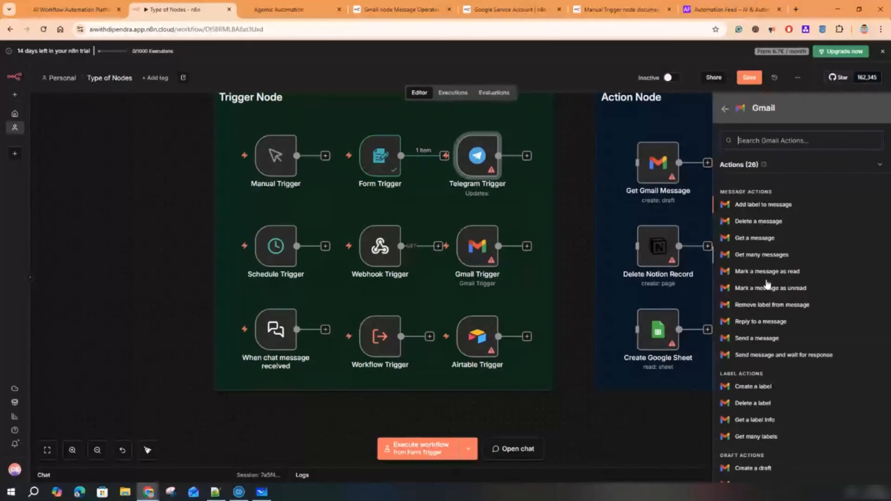
scroll(766, 367, "down", 6)
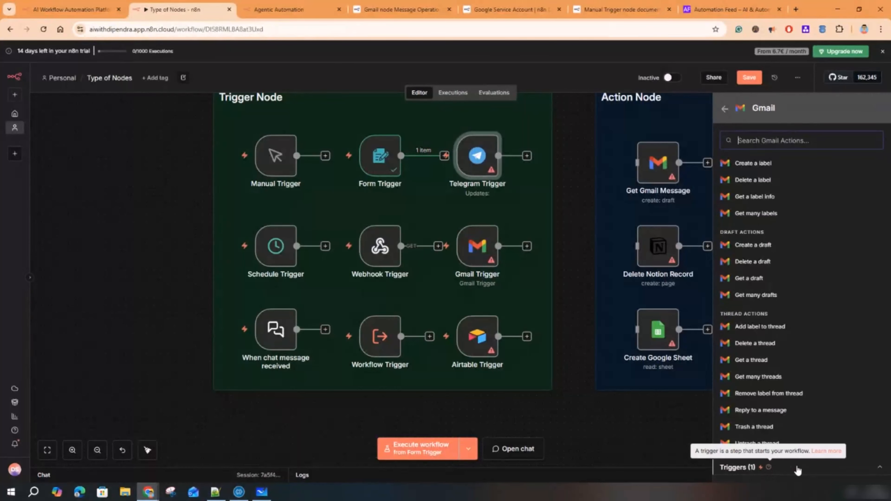
left_click(765, 470)
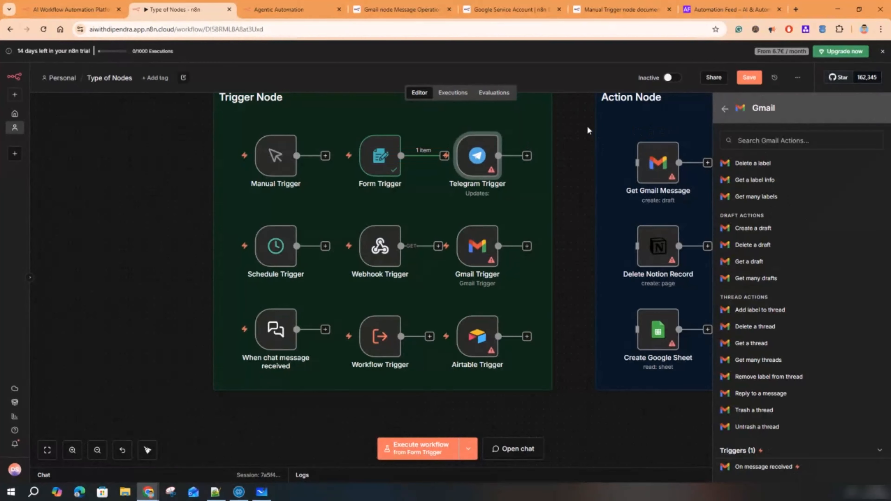
left_click(554, 146)
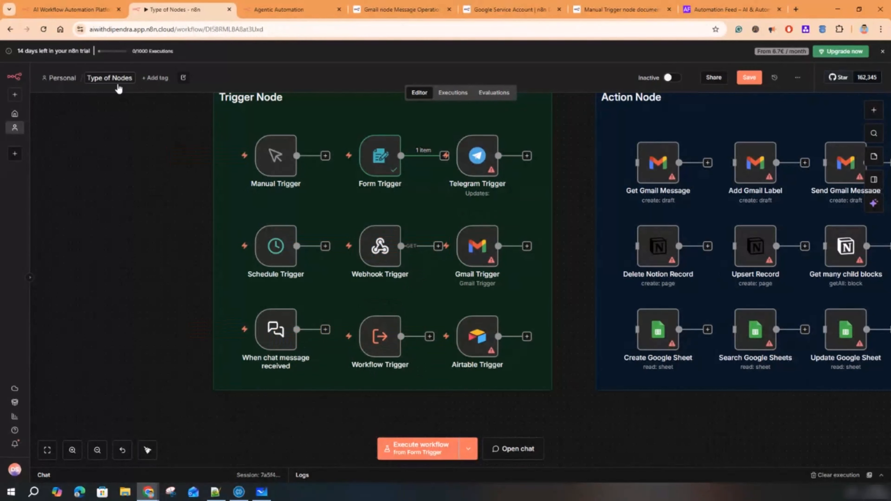
- Save the workflow and reopen Type of Nodes from the Personal project
left_click(749, 77)
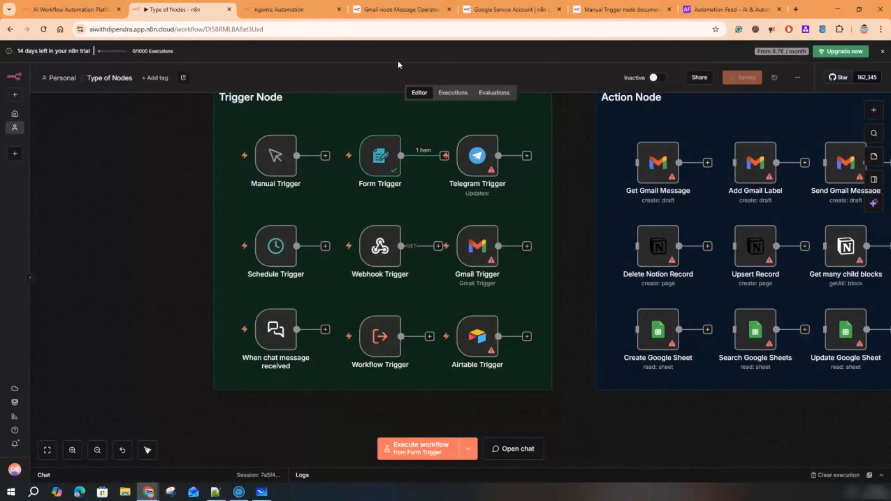
left_click(62, 82)
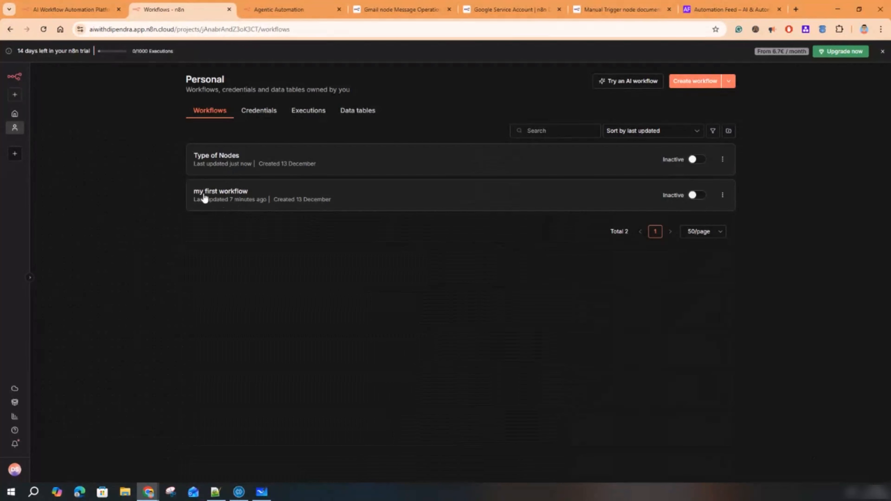
left_click(228, 158)
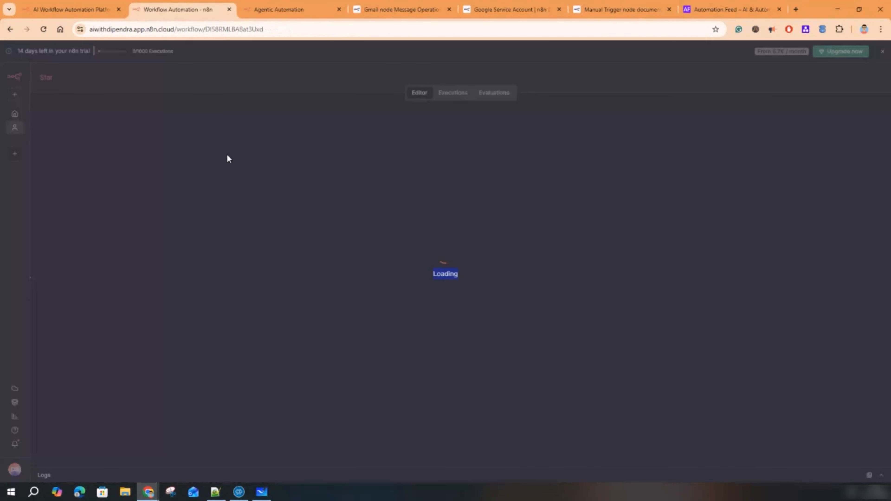
- Execute the Workflow Trigger node so it outputs 1 item
scroll(188, 297, "up", 5)
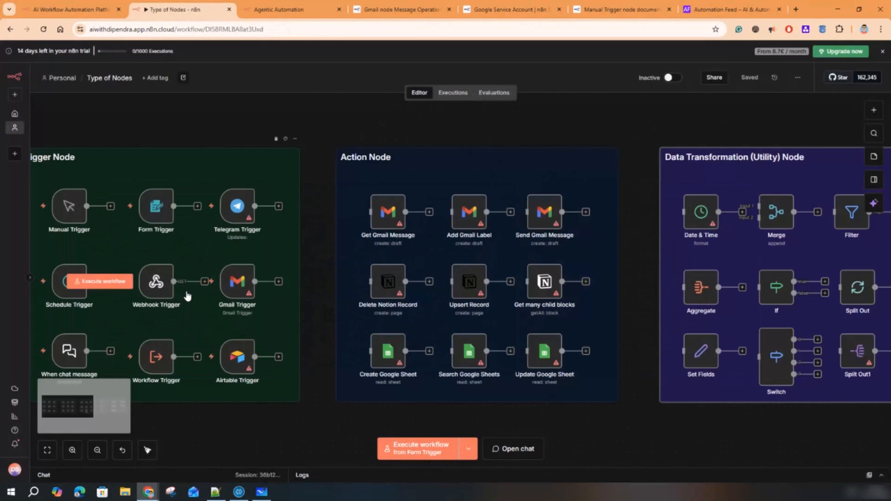
scroll(195, 295, "down", 2)
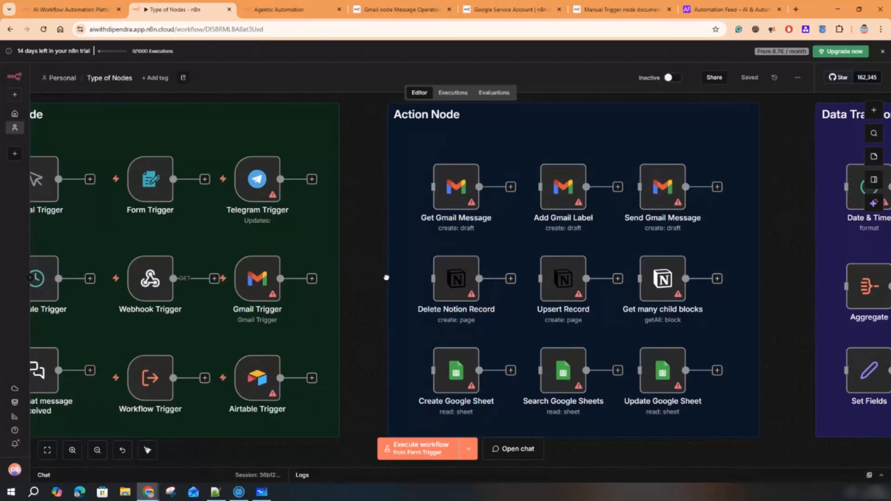
scroll(370, 280, "left", 5)
scroll(372, 358, "down", 2)
left_click(373, 332)
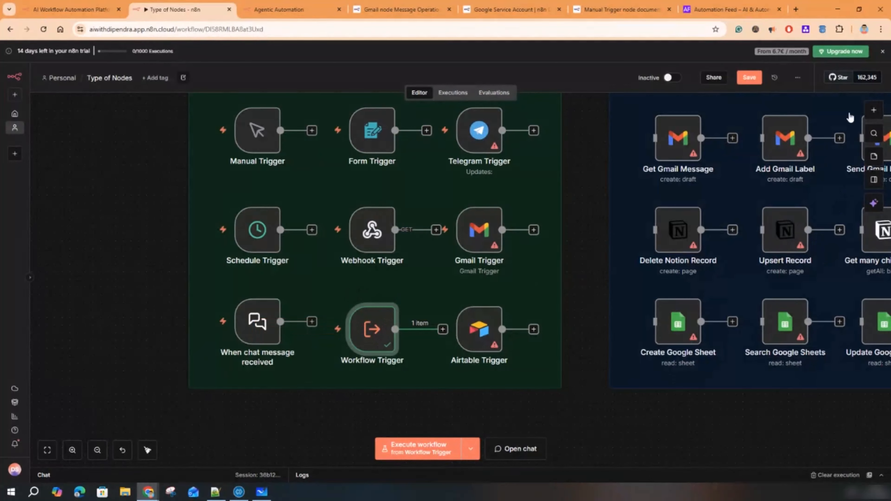
- Search 'work' and add an Execute Sub-workflow action after the Workflow Trigger
left_click(874, 109)
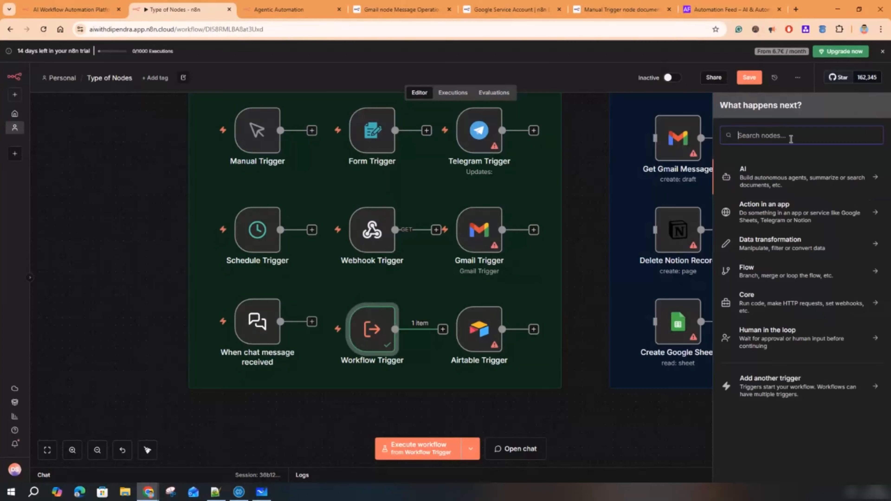
type("work")
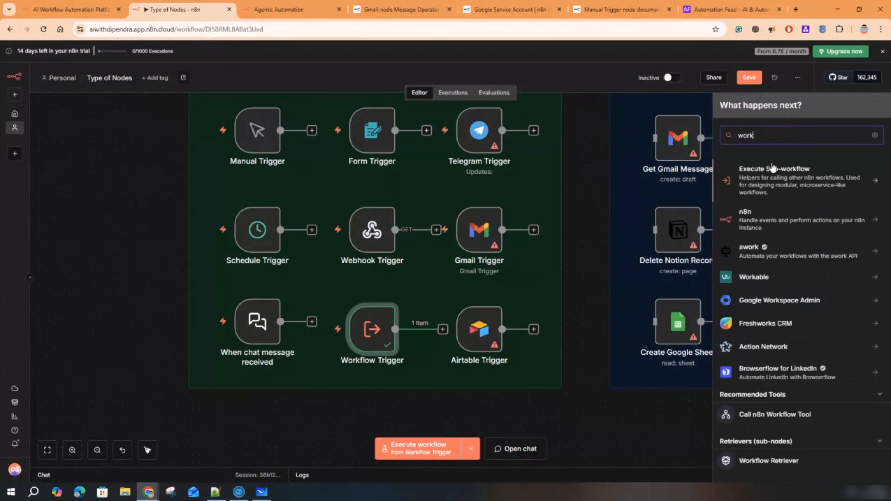
left_click(771, 181)
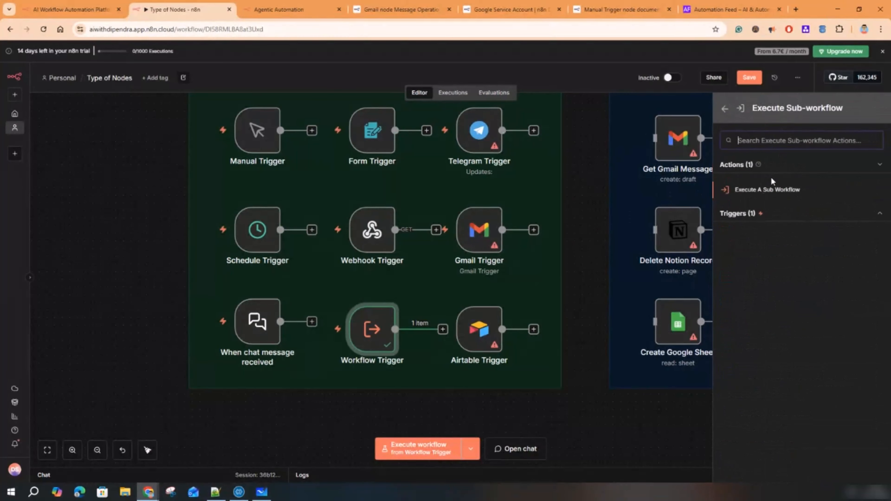
left_click(762, 213)
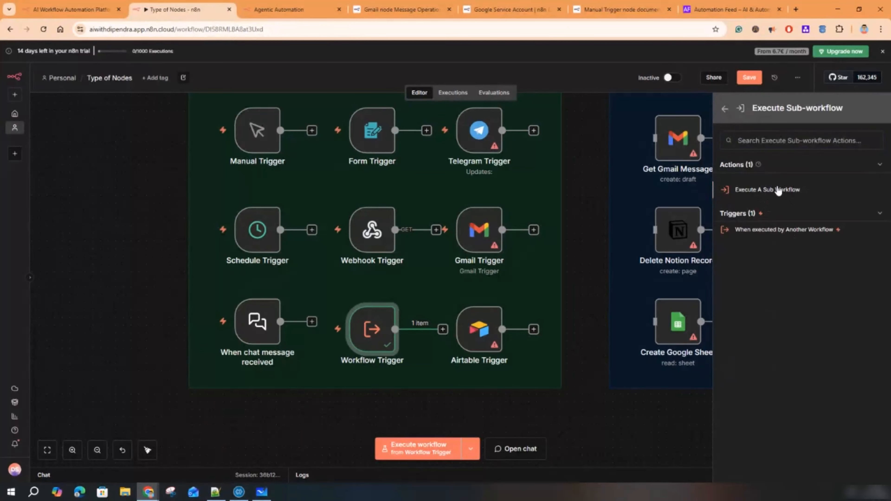
left_click(776, 190)
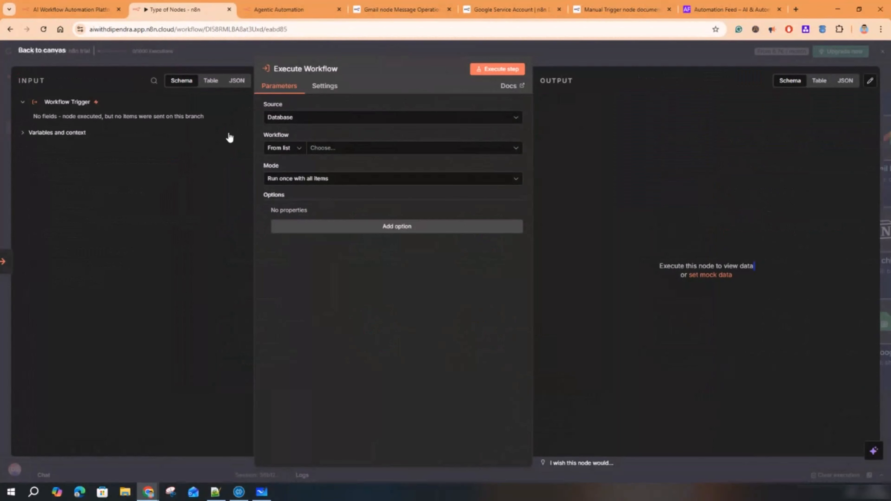
- Set Source to Database, workflow to 'my first workflow', and mode to 'Run once with all items'
left_click(313, 119)
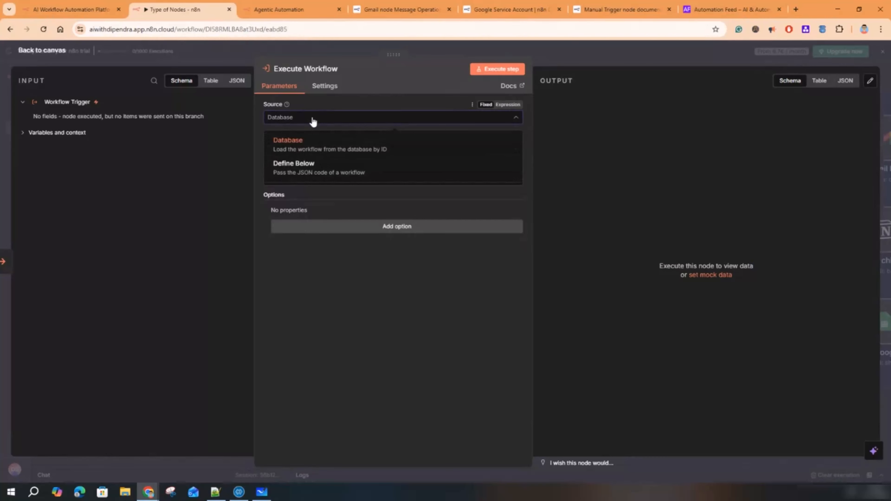
left_click(309, 156)
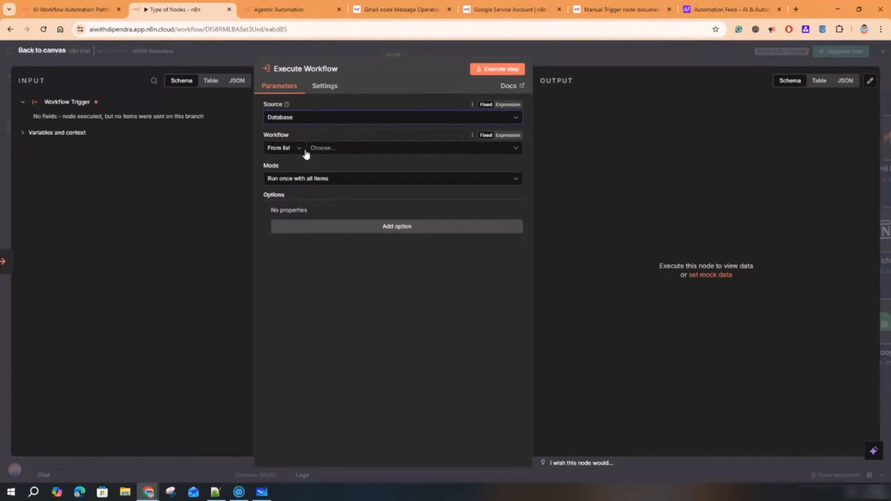
left_click(344, 152)
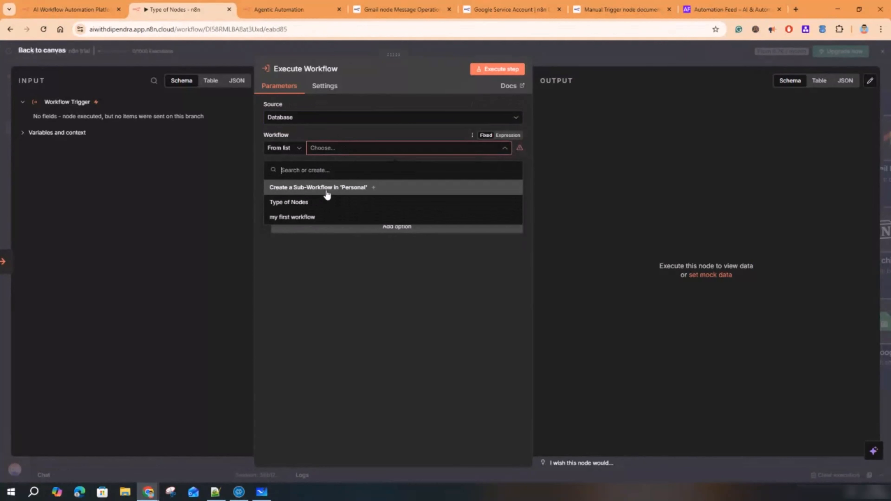
left_click(308, 217)
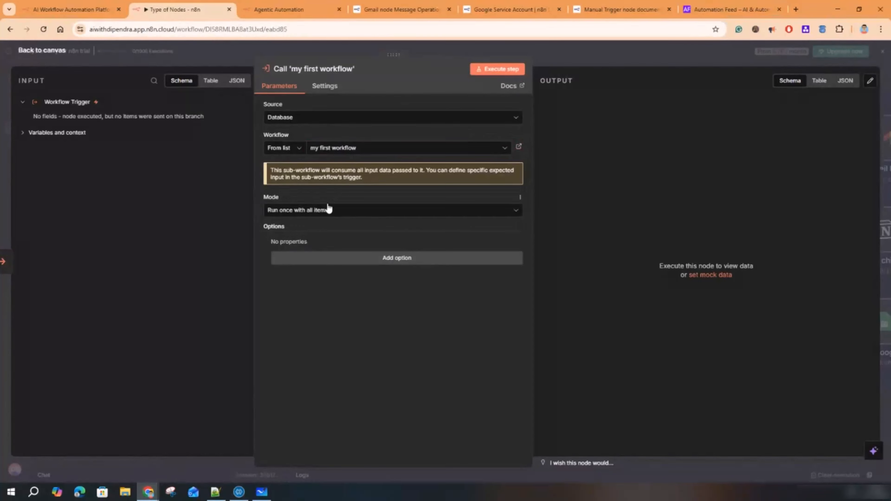
left_click(328, 209)
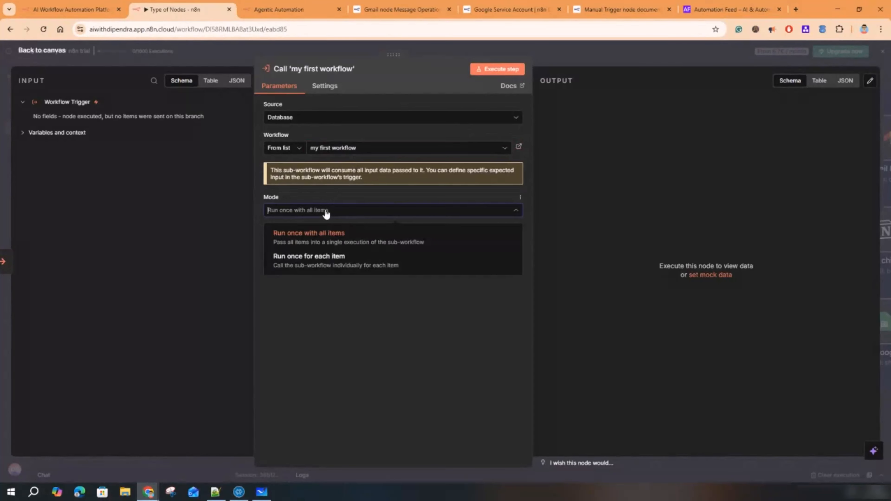
left_click(321, 243)
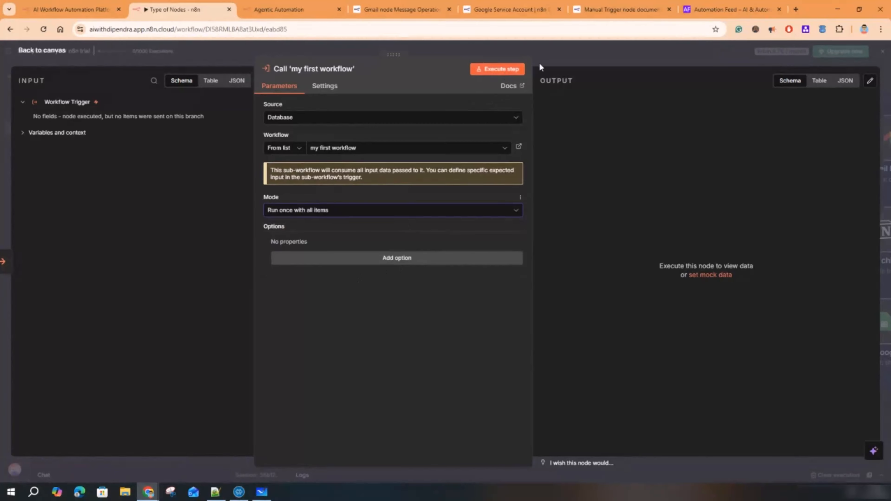
left_click(575, 52)
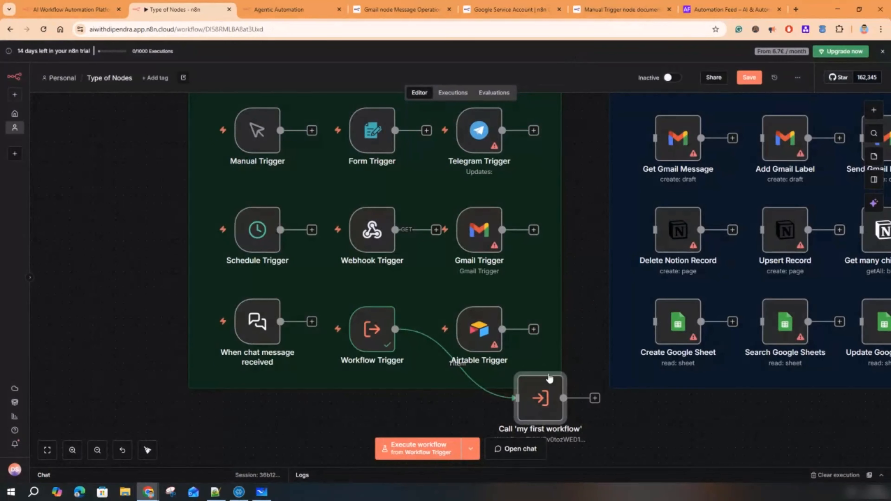
- Move the Call 'my first workflow' node around, undo the last move, then delete it
left_click_drag(552, 411, 608, 416)
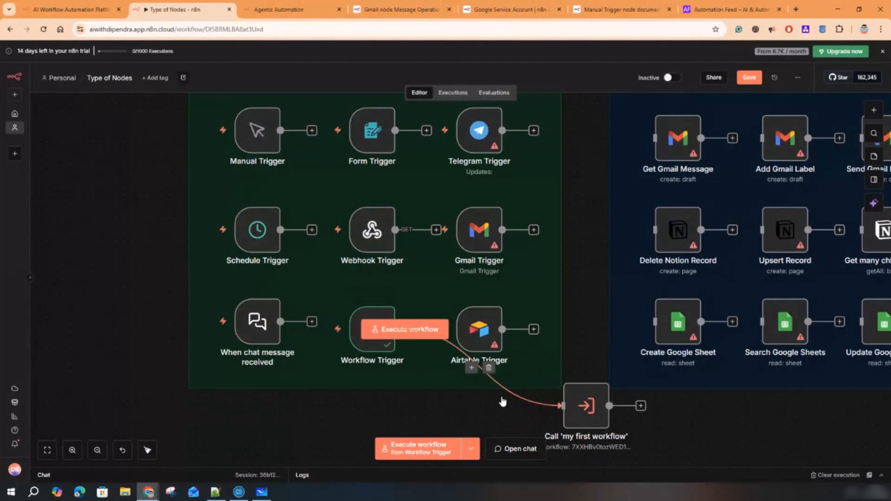
left_click_drag(581, 412, 600, 404)
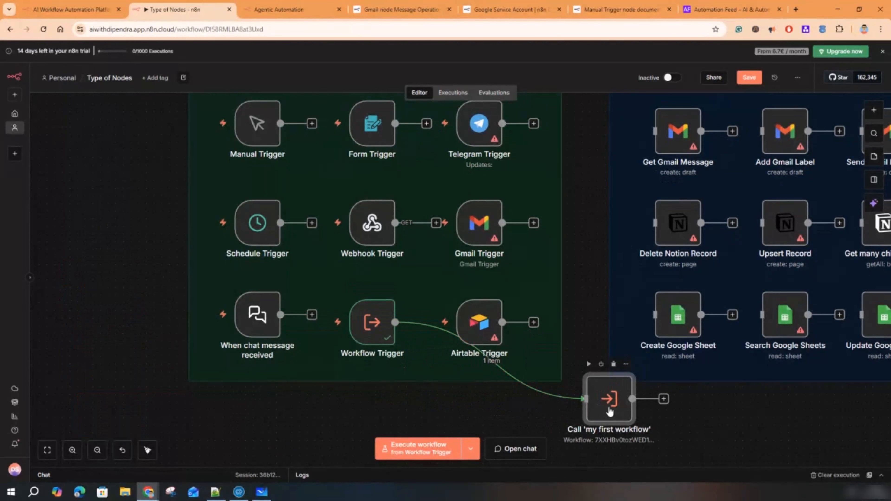
left_click_drag(610, 411, 582, 262)
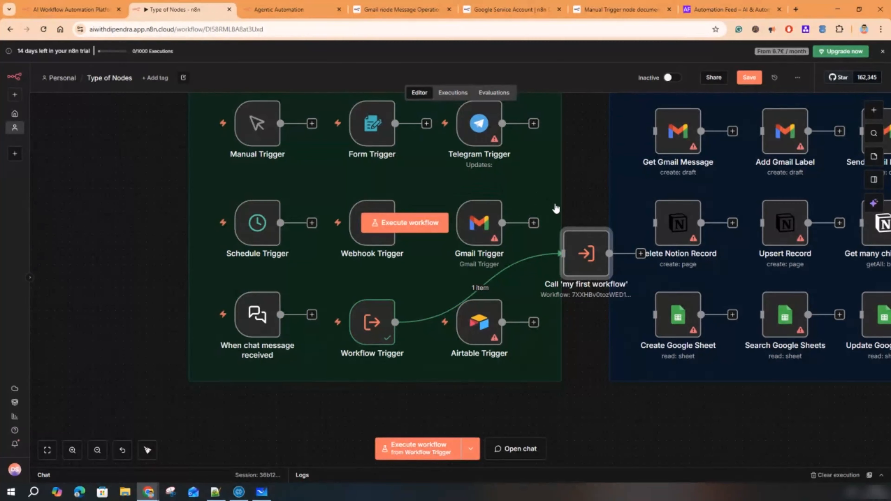
key("ctrl+z")
left_click(453, 311)
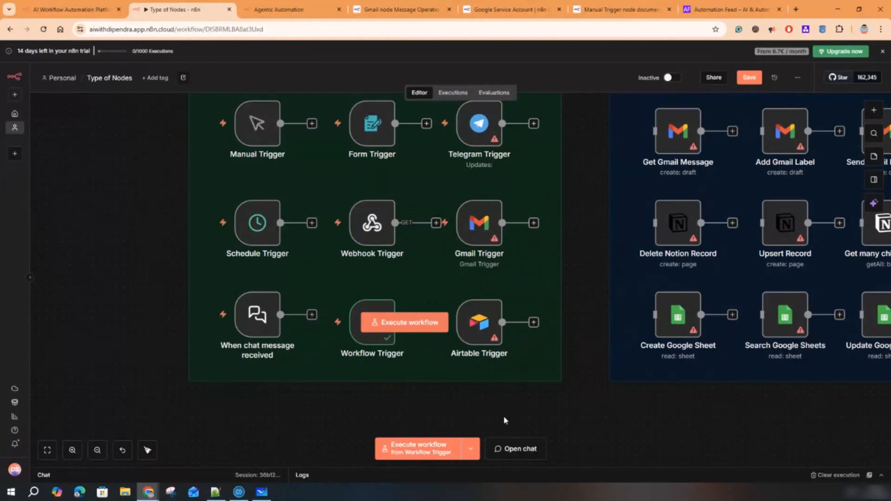
- Zoom the canvas out and back in, then pan left to bring the Data Transformation (Utility) group into view
scroll(408, 301, "down", 5)
scroll(398, 275, "up", 1)
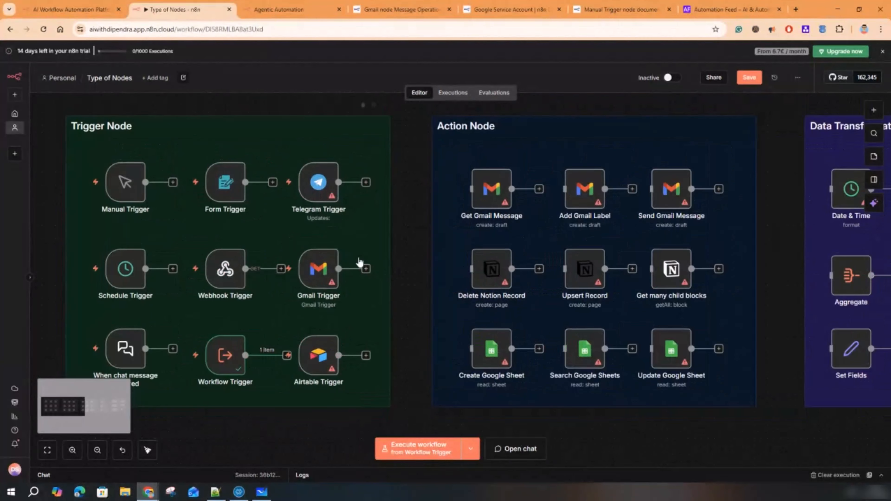
left_click_drag(420, 222, 177, 223)
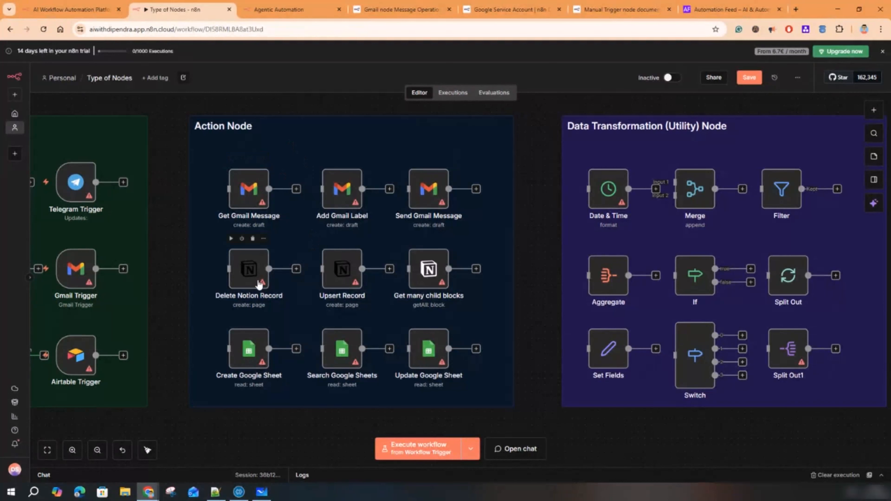
mouse_move(441, 283)
left_click(873, 113)
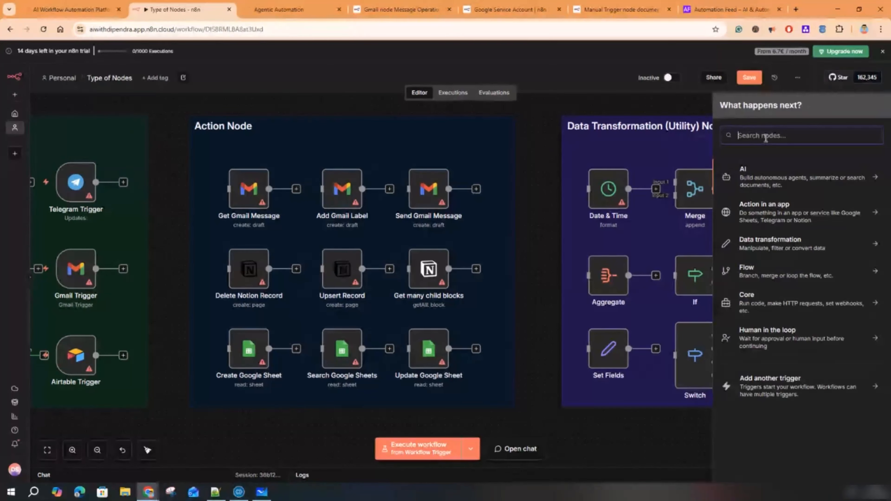
type("goo")
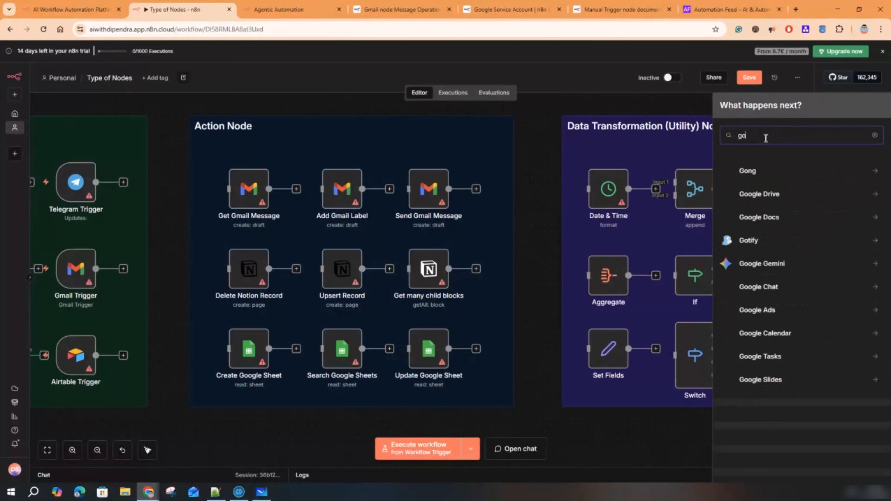
key("BackSpace")
key("BackSpace")
key("BackSpace")
type("cal")
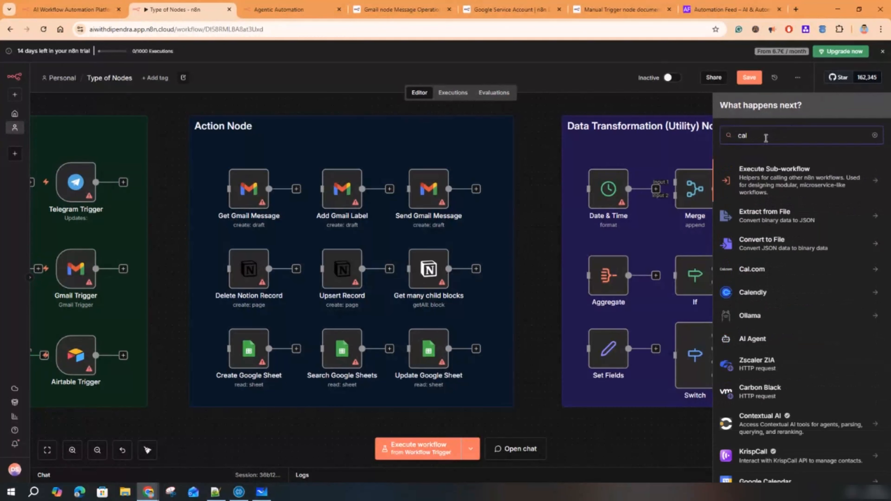
type("endar")
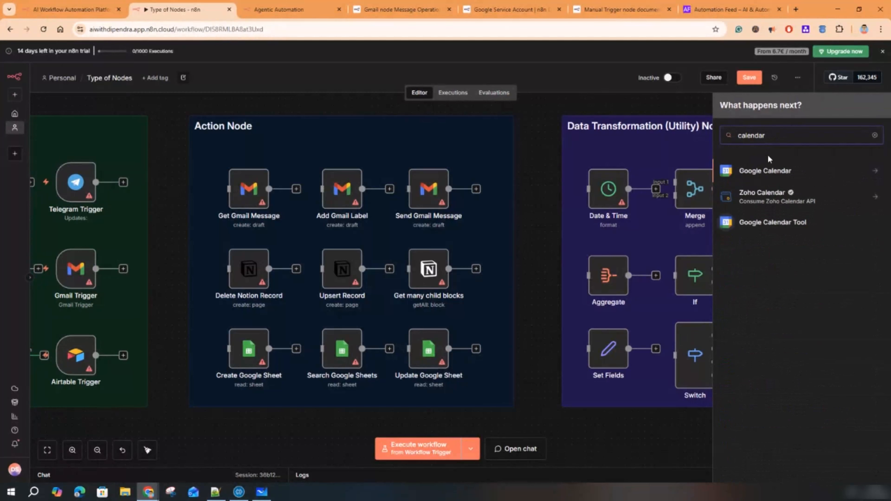
left_click(777, 172)
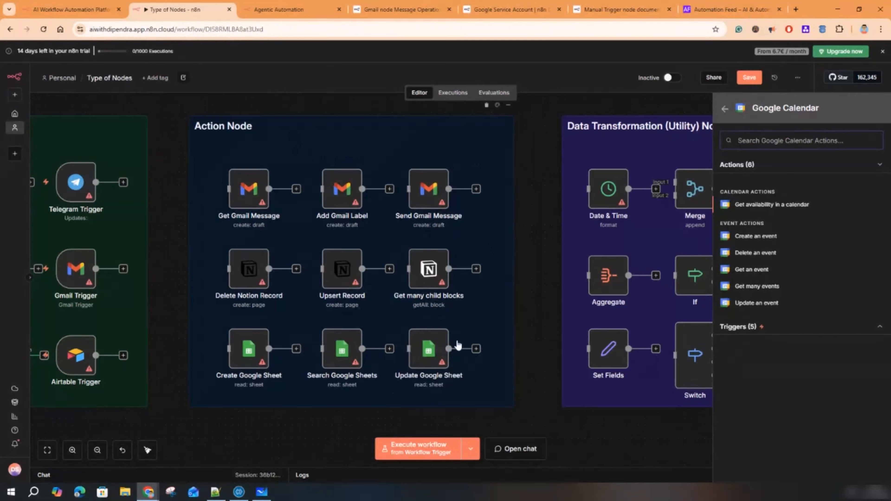
left_click(476, 422)
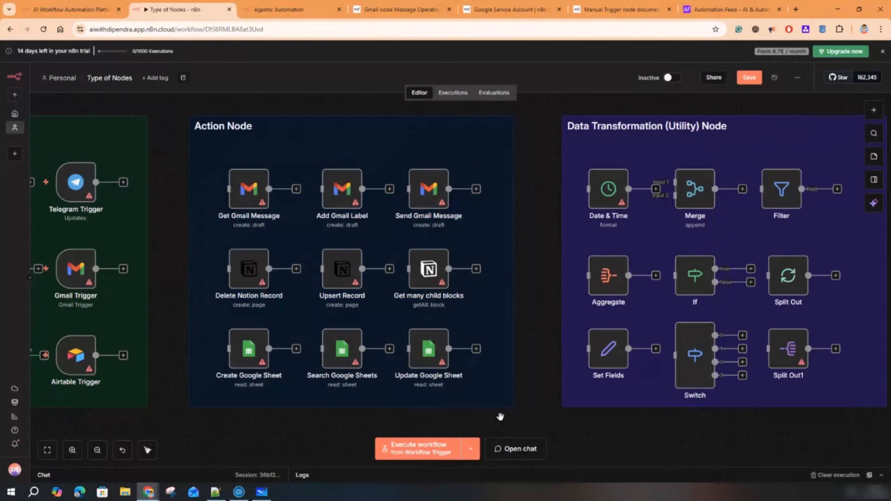
- Pan to the Core Nodes group, glance at Agentic Automation, then select the Split Out node
left_click_drag(499, 418, 161, 418)
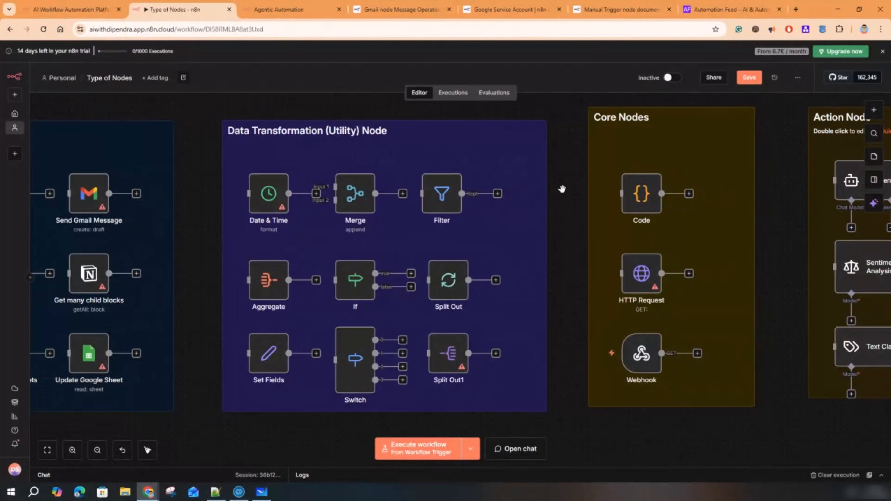
left_click_drag(563, 189, 551, 181)
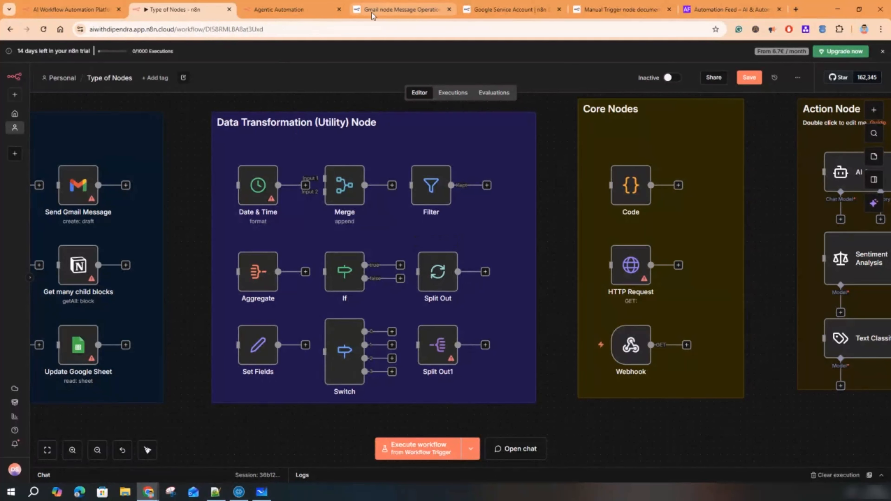
left_click(330, 10)
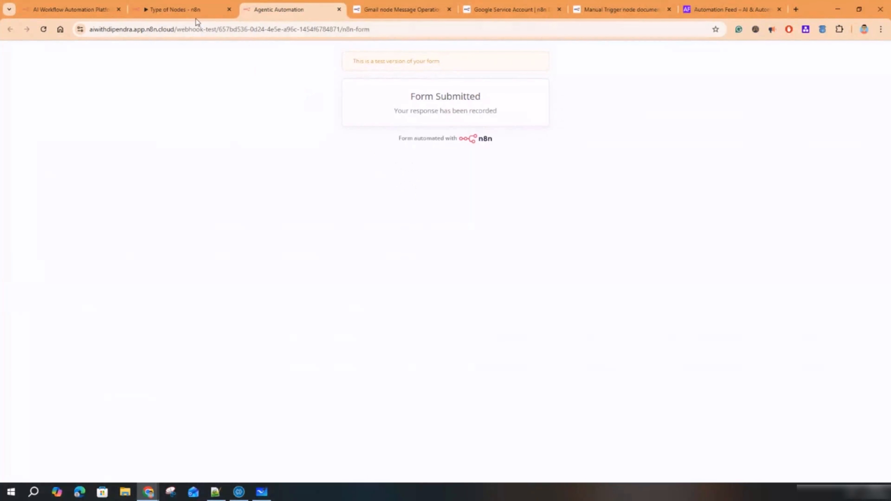
left_click(193, 7)
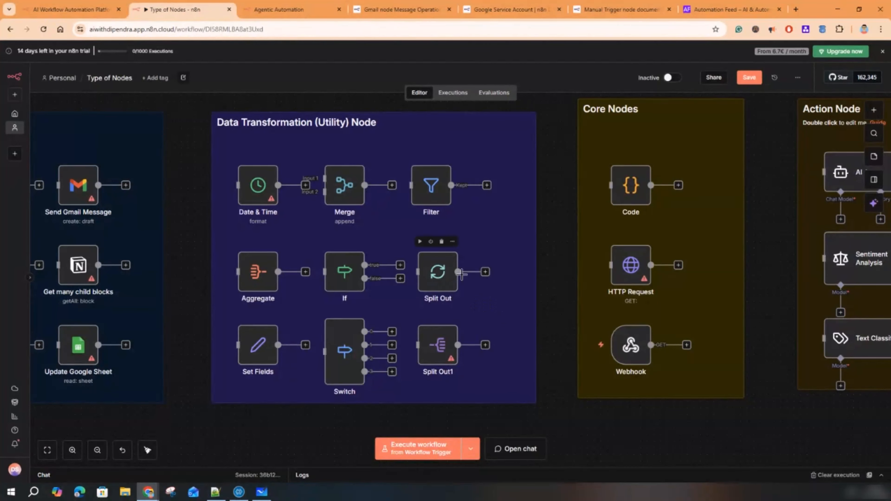
left_click(438, 274)
double_click(439, 275)
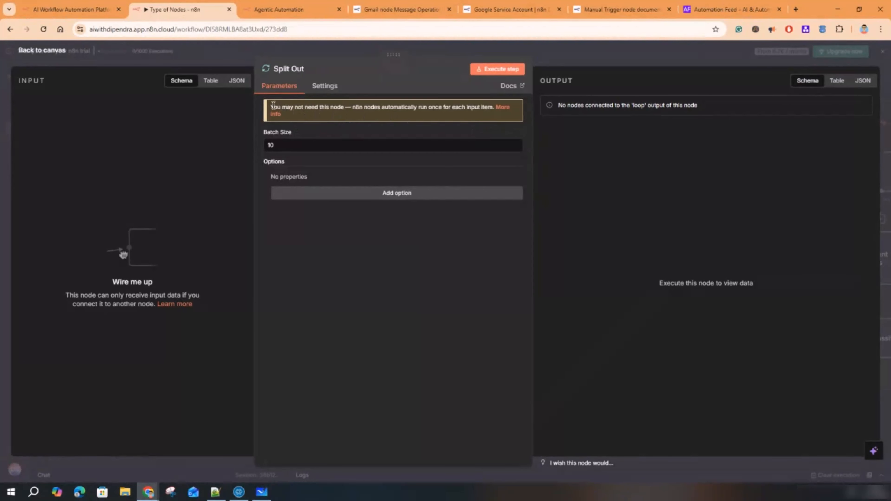
left_click_drag(325, 106, 491, 107)
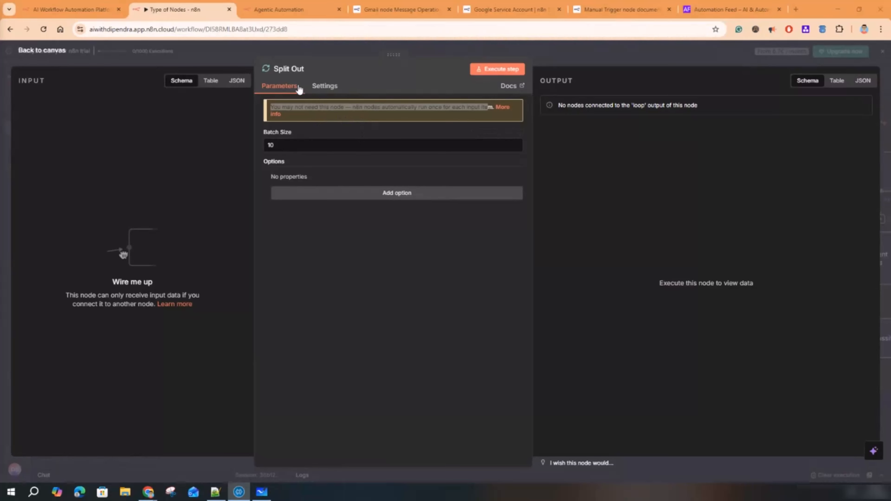
left_click_drag(284, 143, 261, 147)
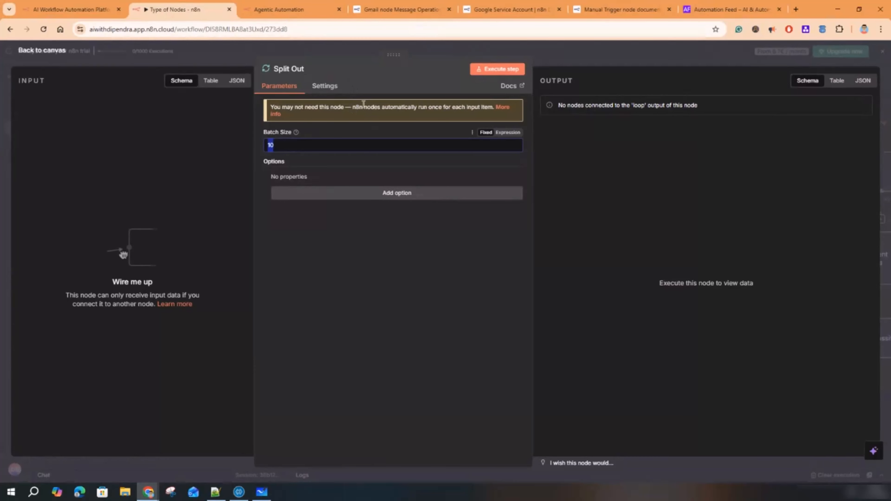
left_click(547, 50)
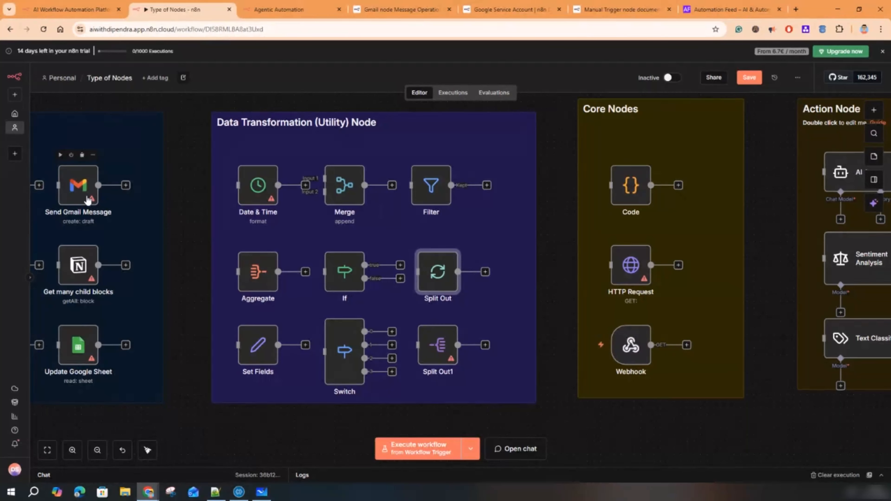
key("alt+Tab")
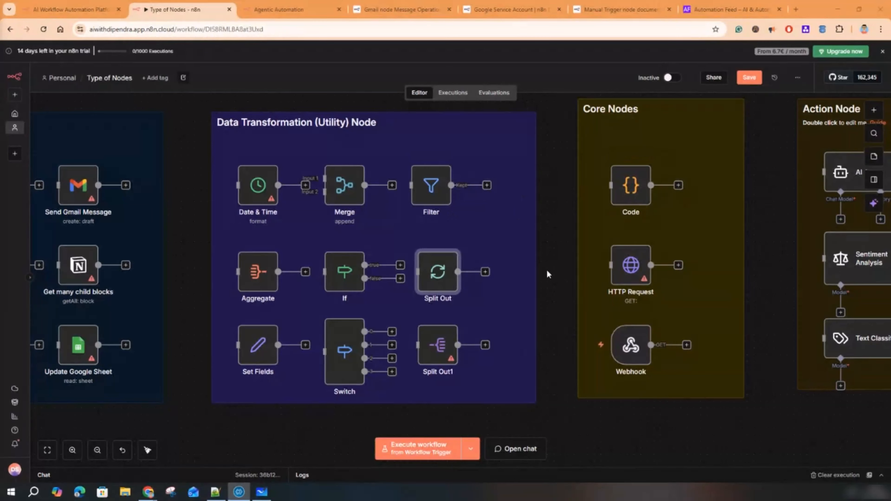
- Glance at the Code node's editor, then open the HTTP Request node's parameters
double_click(630, 186)
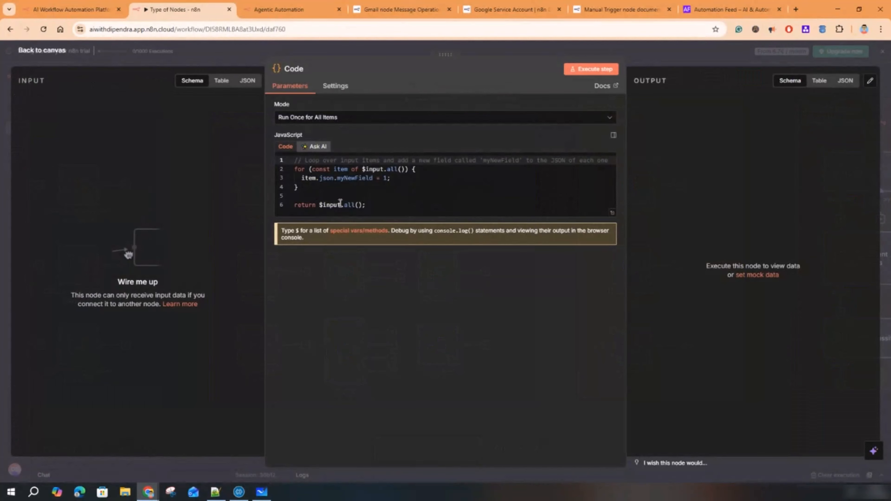
left_click(679, 62)
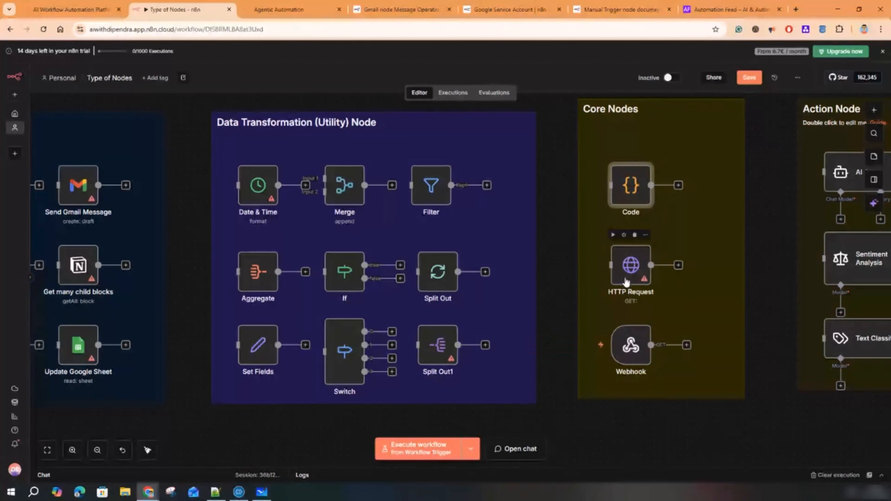
double_click(636, 268)
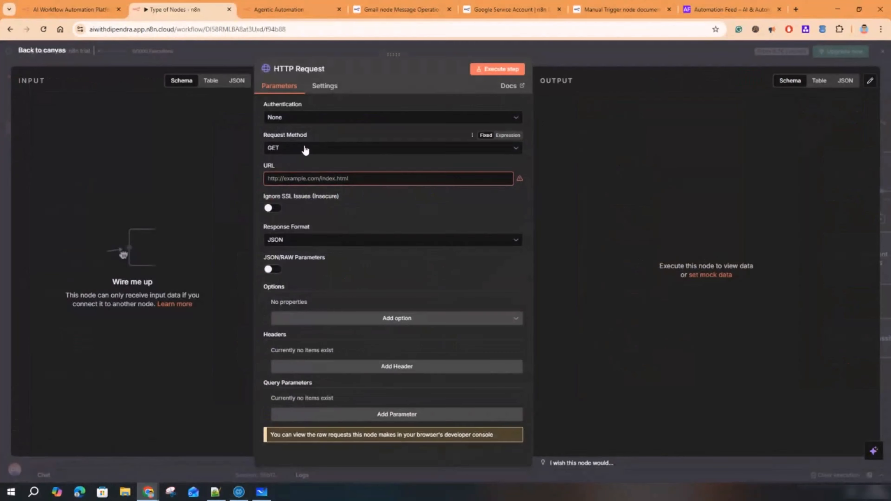
- Review the HTTP Request options, keeping GET method, JSON response format and no authentication
left_click(305, 150)
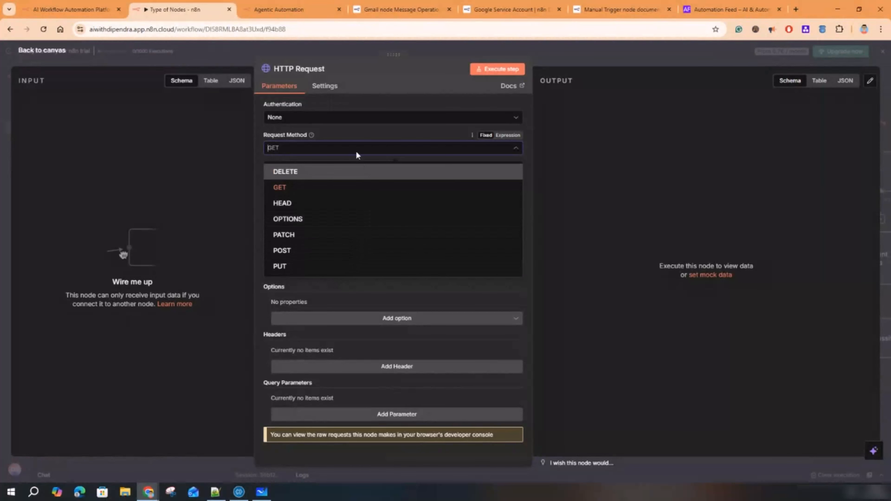
left_click(385, 80)
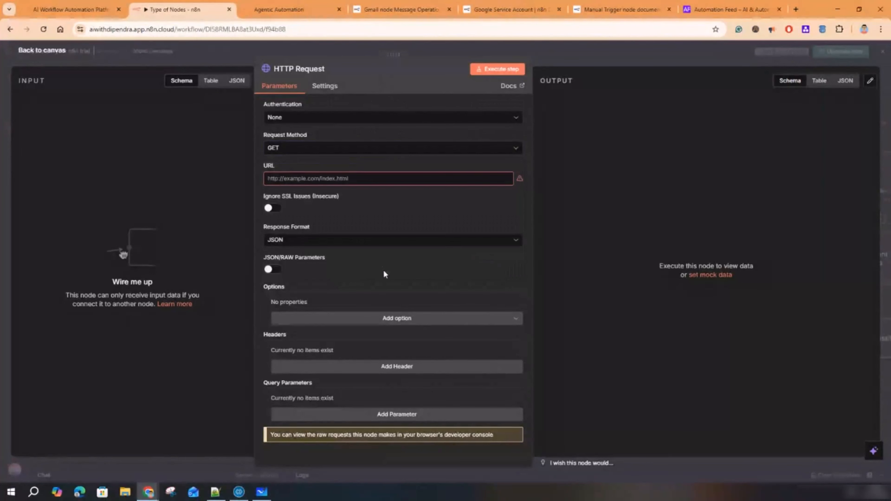
left_click(339, 243)
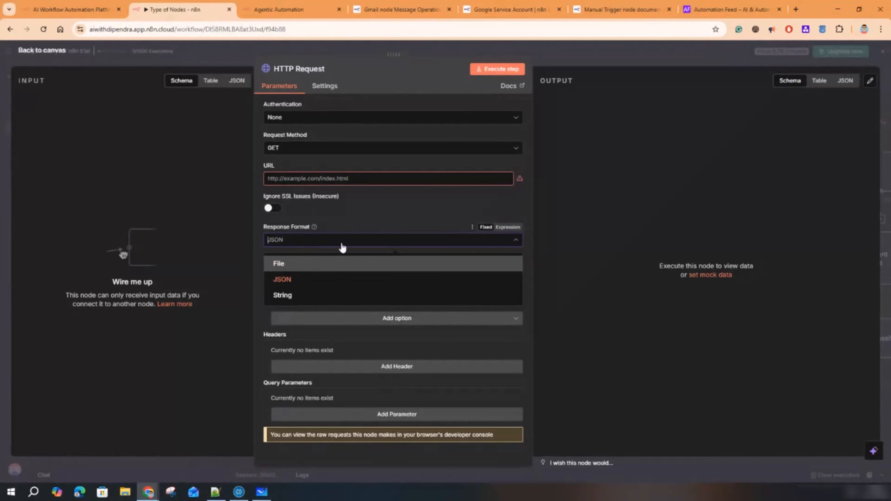
left_click(390, 210)
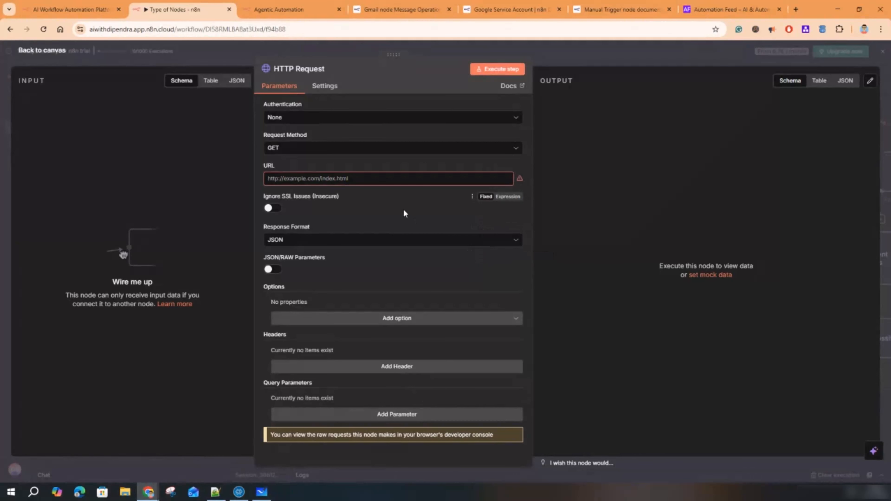
left_click(327, 119)
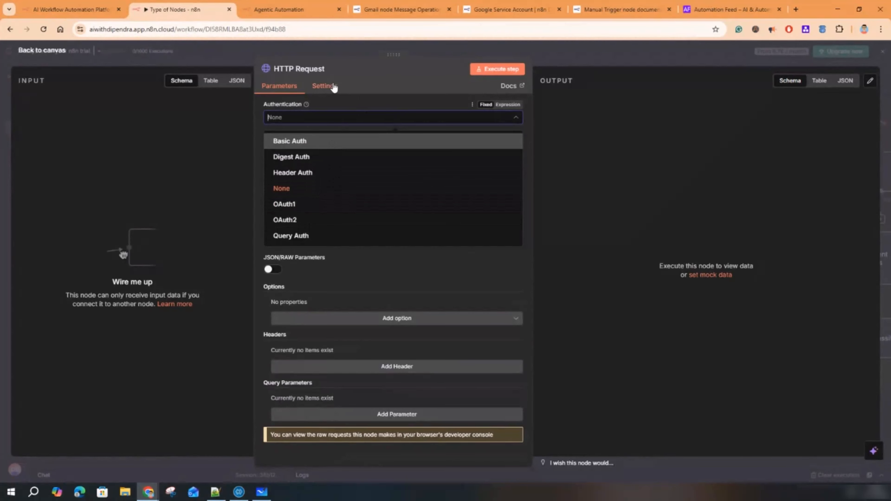
left_click(326, 86)
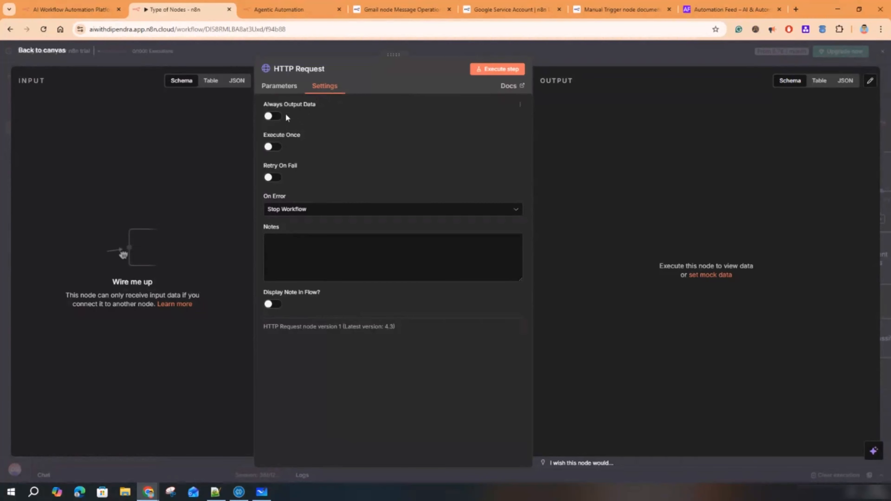
- Try Always Output Data, Execute Once and Retry On Fail (3 tries, 1000 ms), leaving all off with Stop Workflow on error
left_click(274, 116)
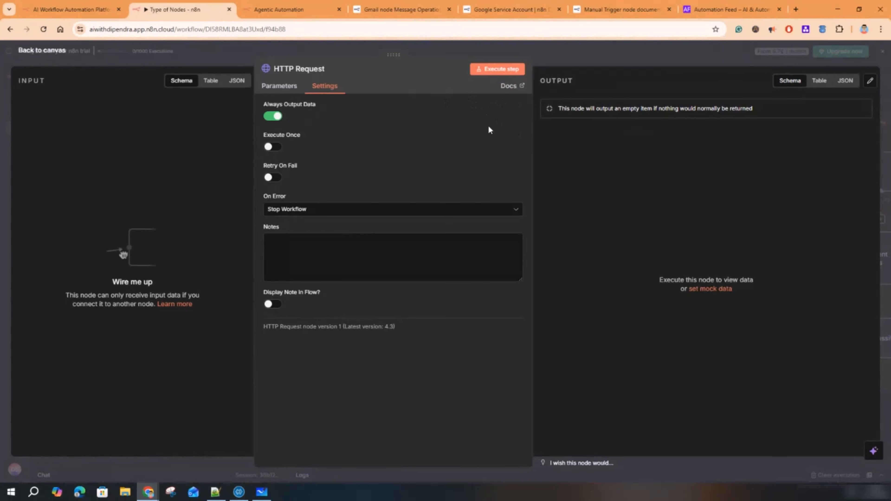
left_click(277, 117)
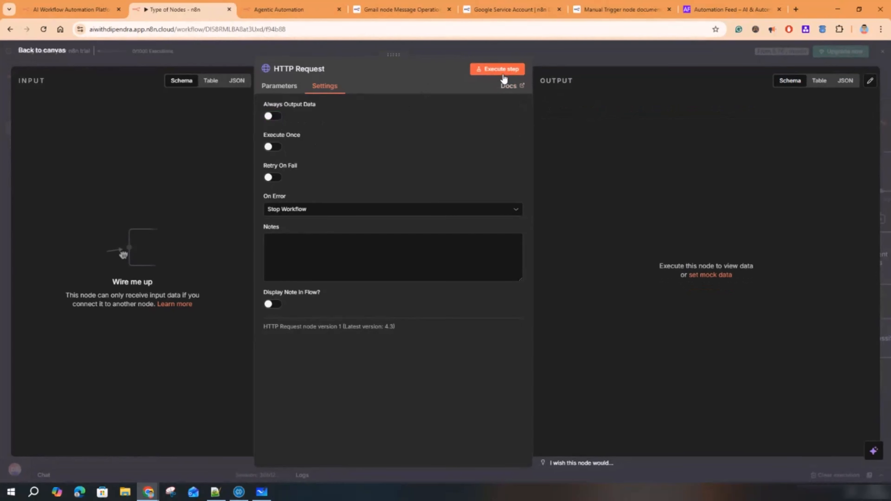
left_click(275, 147)
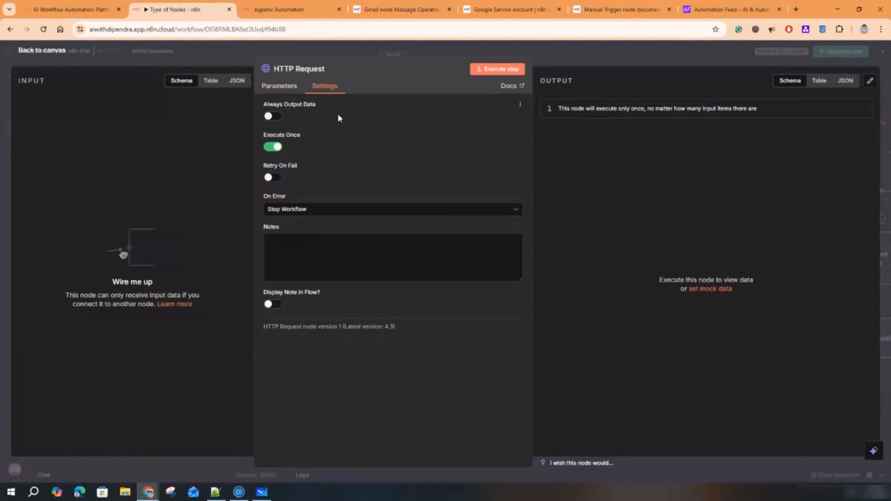
left_click(273, 148)
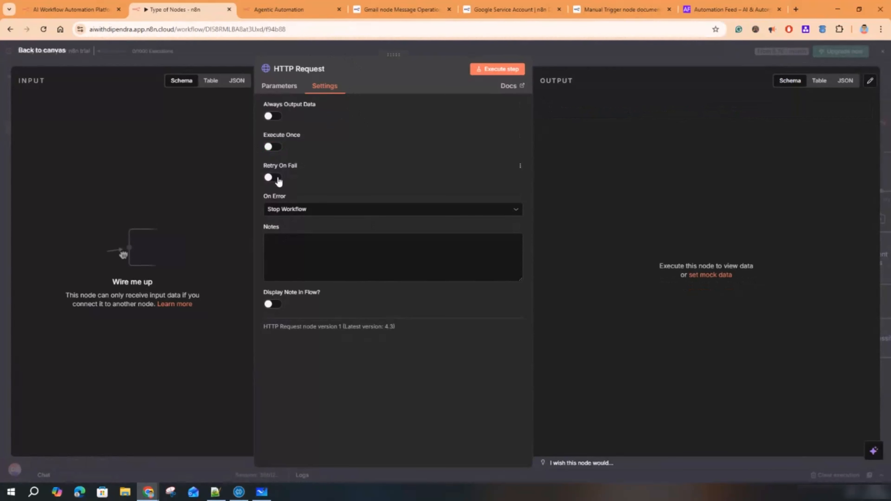
left_click(277, 178)
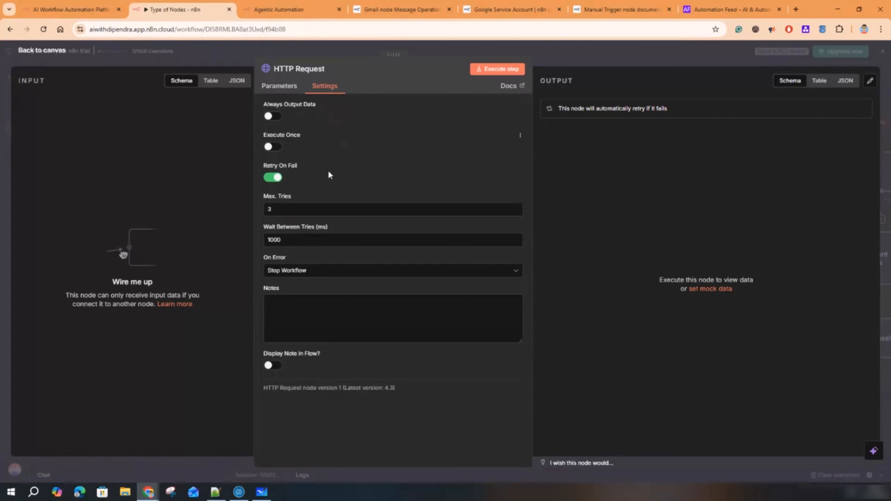
left_click_drag(284, 209, 264, 213)
left_click(276, 241)
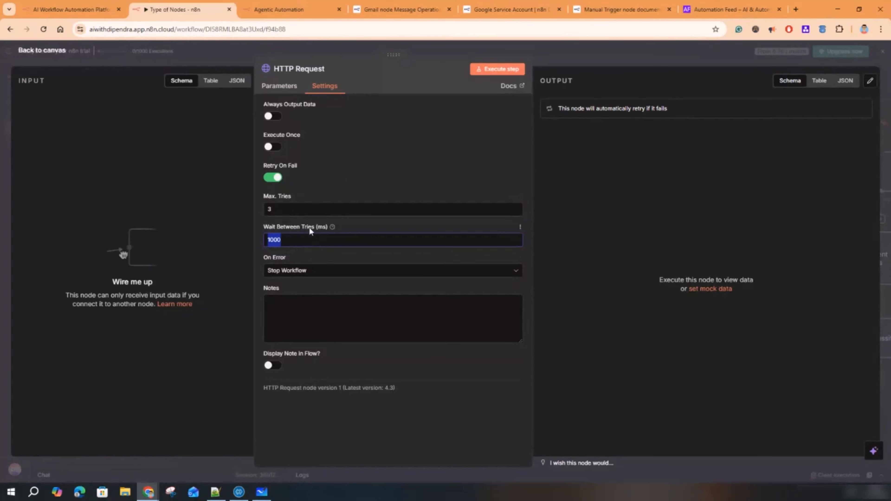
left_click(318, 274)
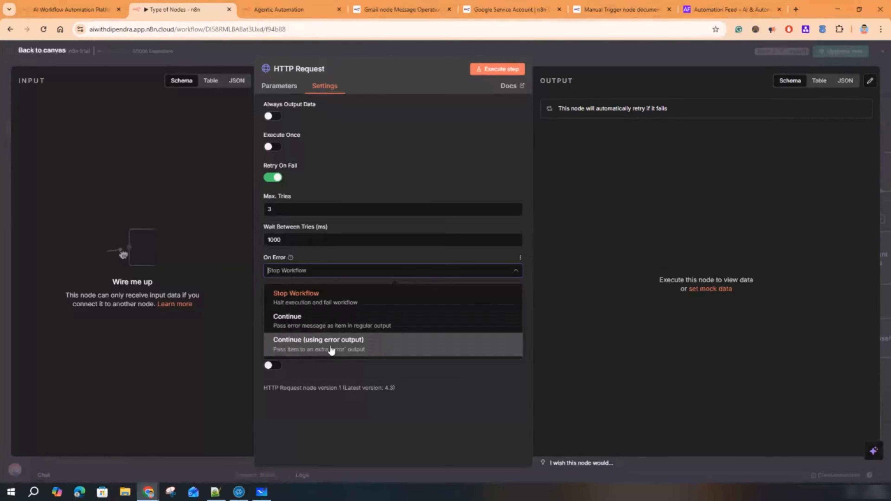
left_click(326, 273)
left_click(273, 178)
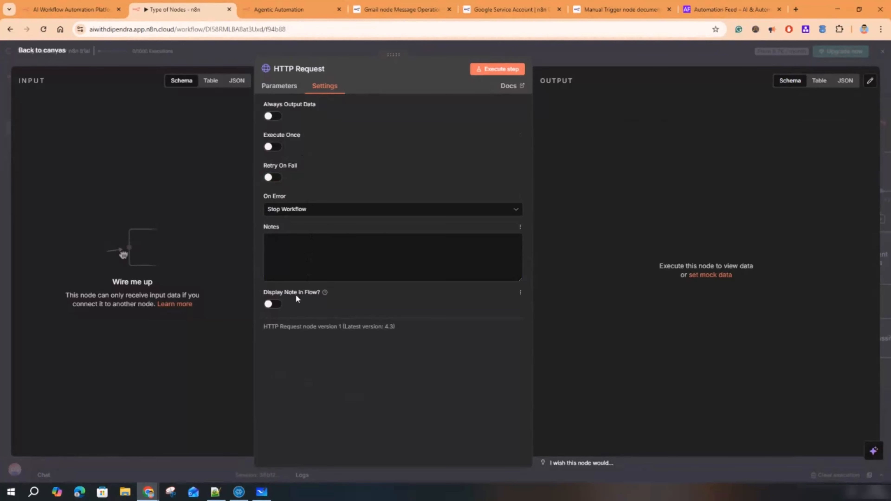
- Turn on Display Note in Flow and write the node note 'API trigger'
left_click(276, 305)
left_click(285, 258)
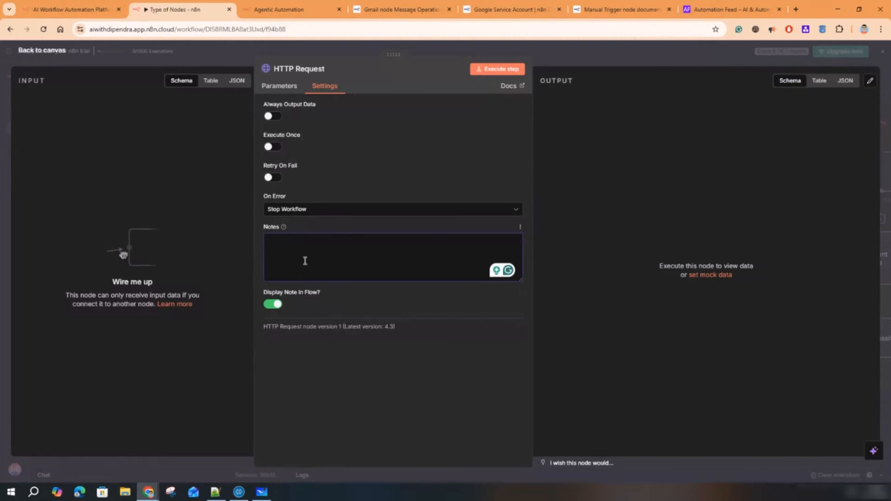
type("API trigger")
- Back on the canvas, retitle the 'Action Node' sticky note to 'AI Agent Node'
left_click(563, 53)
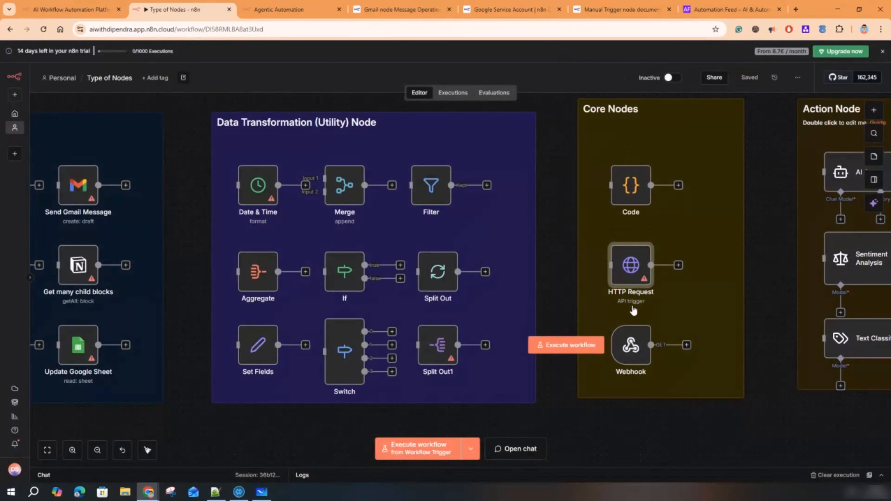
scroll(631, 309, "up", 5)
left_click_drag(433, 263, 375, 277)
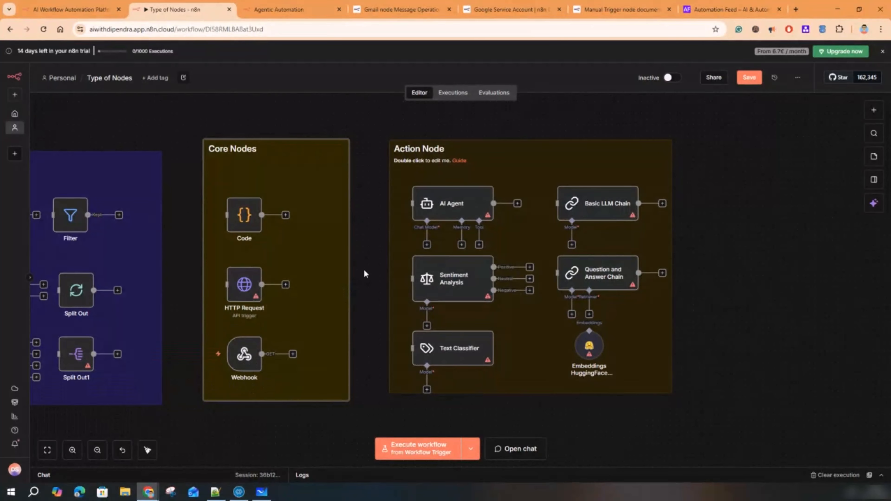
left_click_drag(364, 269, 239, 269)
scroll(345, 279, "up", 3)
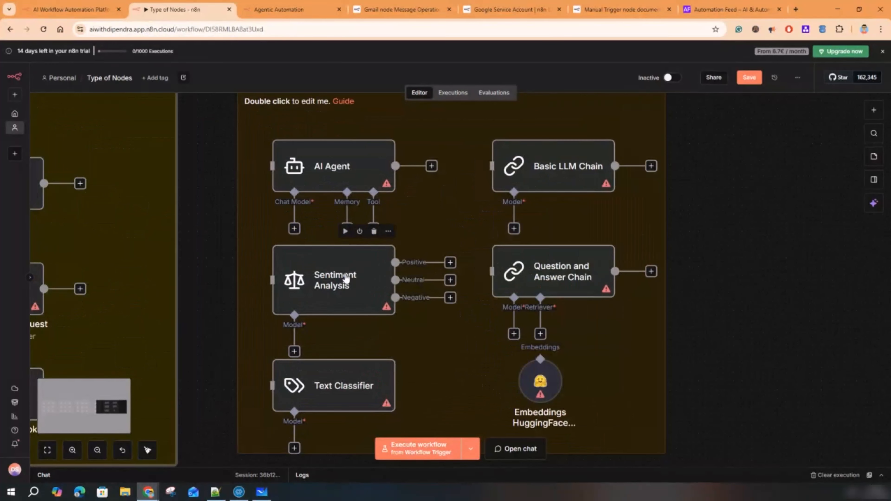
scroll(345, 279, "down", 2)
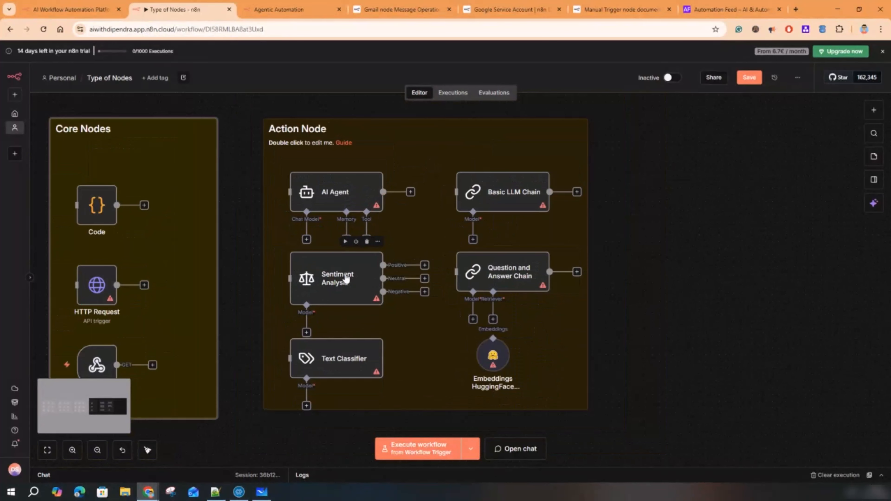
double_click(322, 142)
double_click(293, 130)
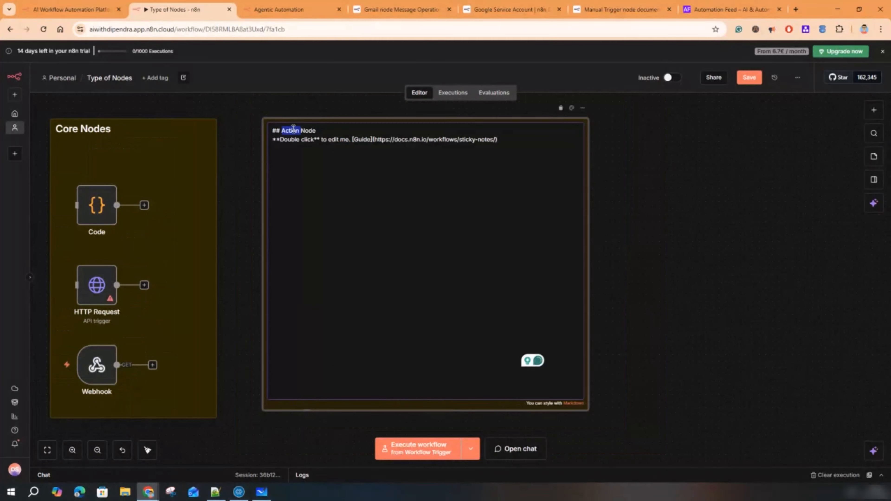
type("AI")
type(" Age")
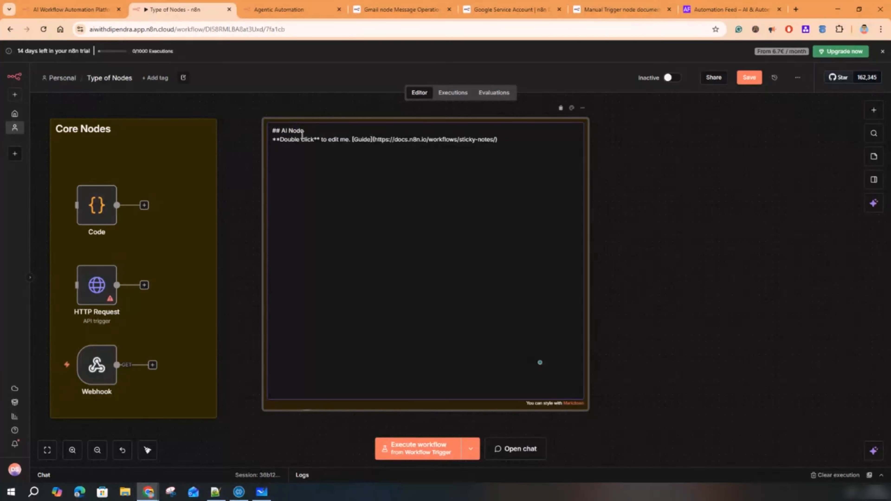
type("nt")
left_click(245, 185)
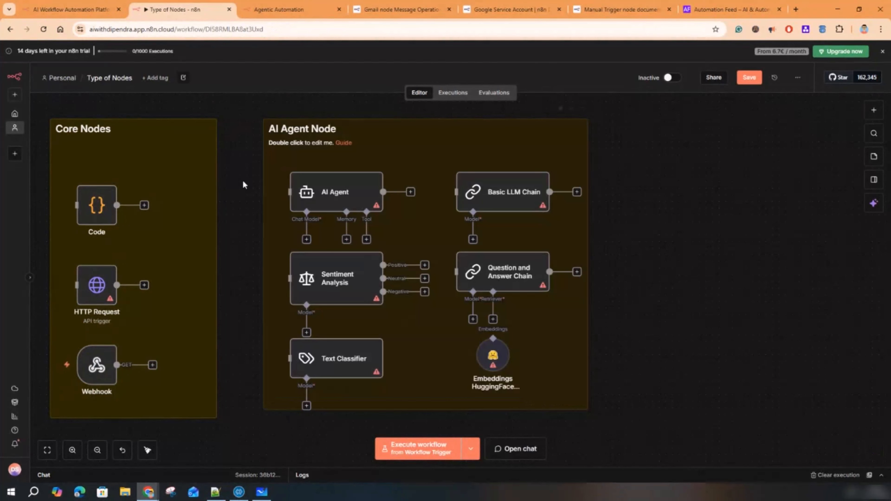
- Save the workflow, then attach a Google Gemini Chat Model to the AI Agent without a credential
left_click(749, 77)
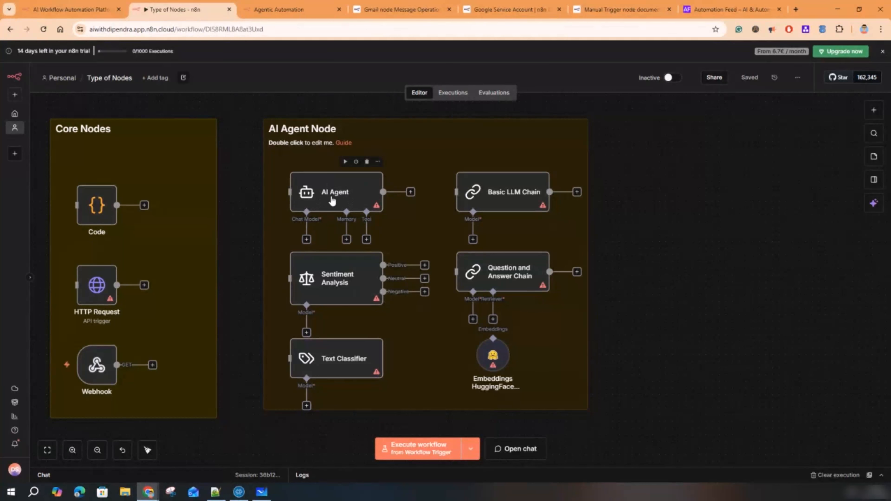
left_click(338, 198)
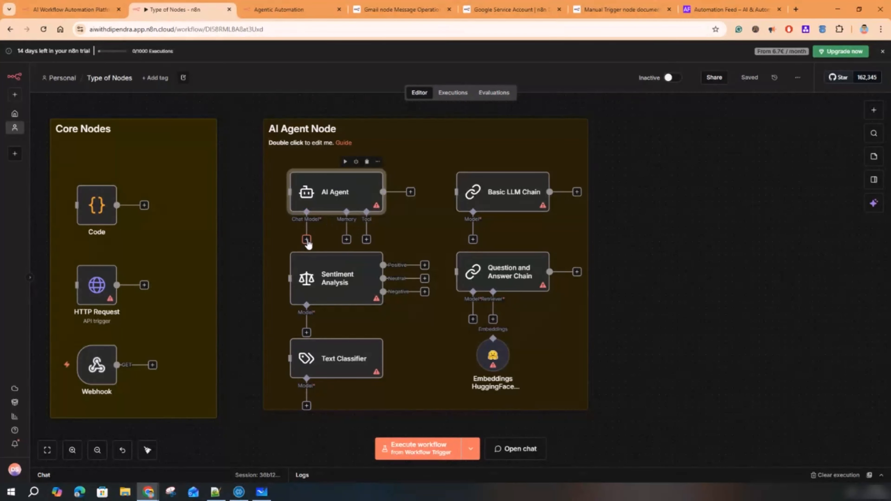
left_click(306, 240)
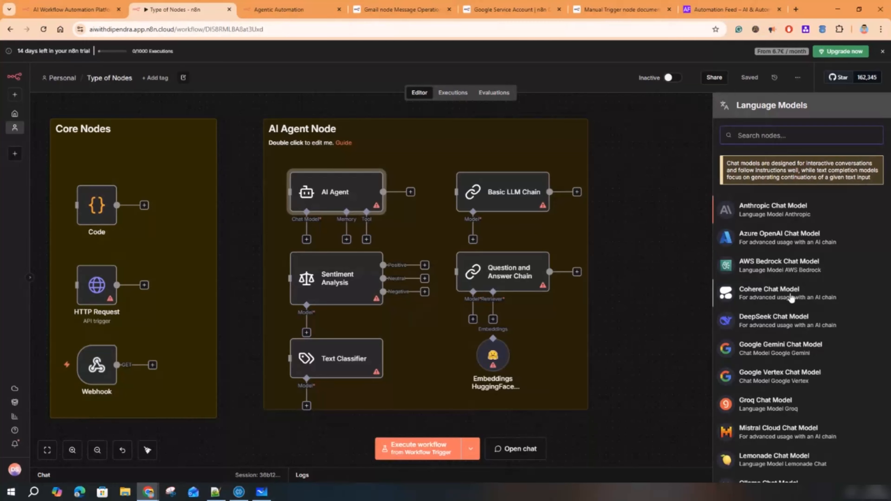
scroll(781, 317, "down", 3)
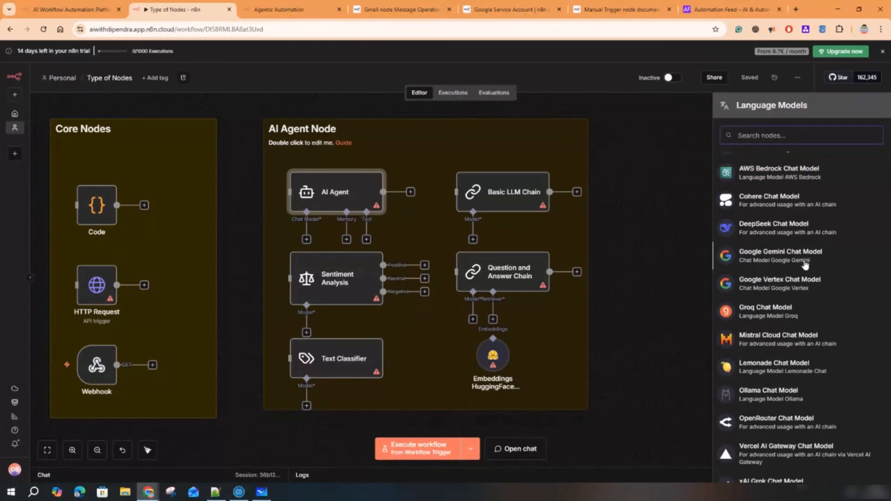
left_click(794, 259)
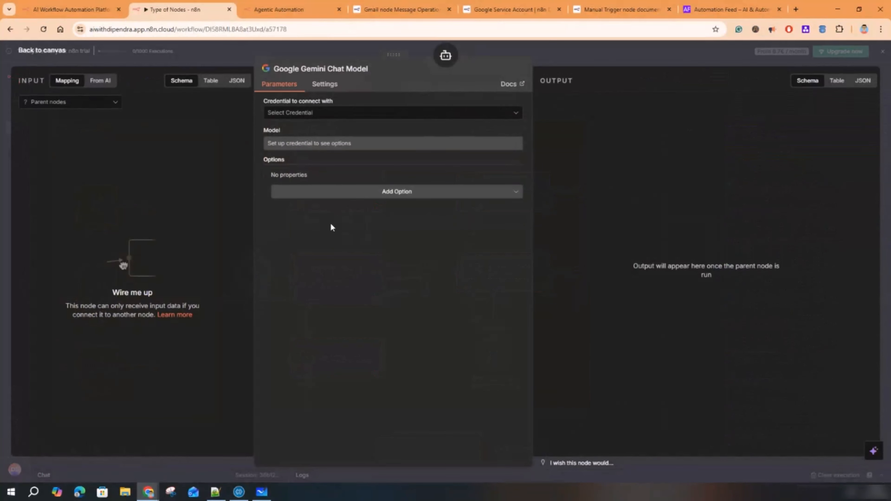
left_click(328, 117)
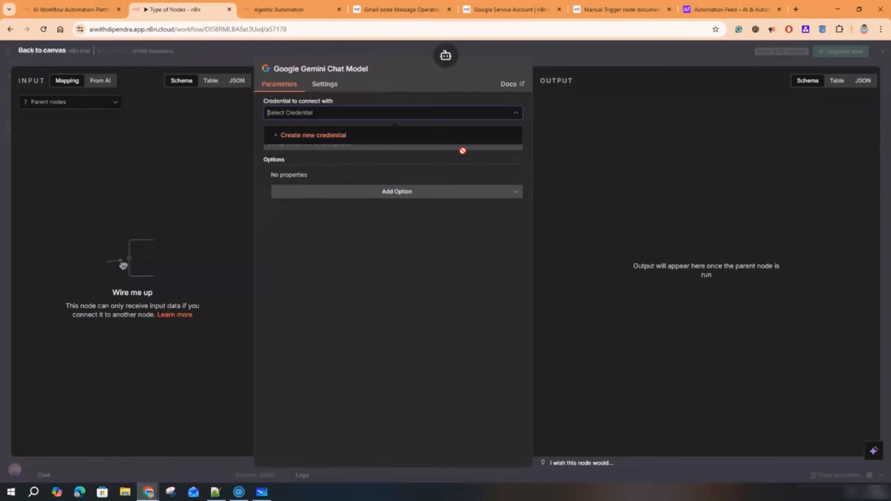
left_click(584, 55)
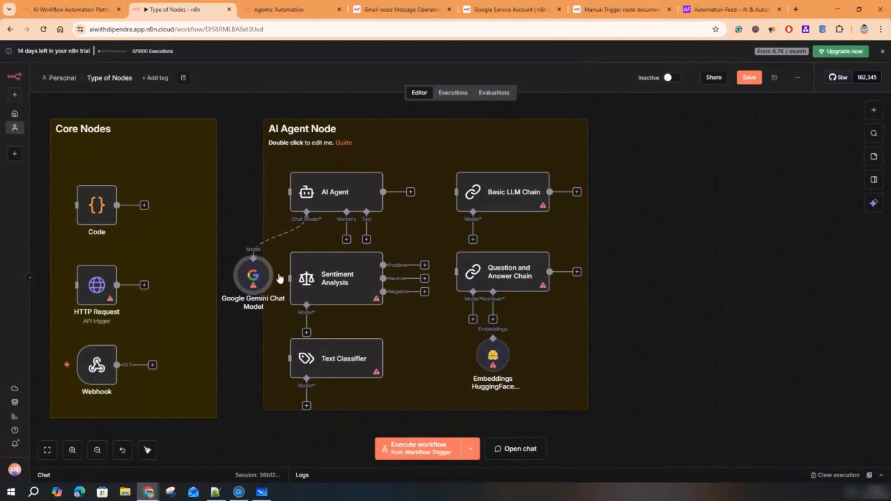
- Attach a Simple Memory node to the AI Agent's memory input and place it beside the Gemini model
mouse_move(256, 285)
left_mouse_down()
mouse_move(255, 264)
mouse_move(242, 265)
mouse_move(249, 271)
left_mouse_up()
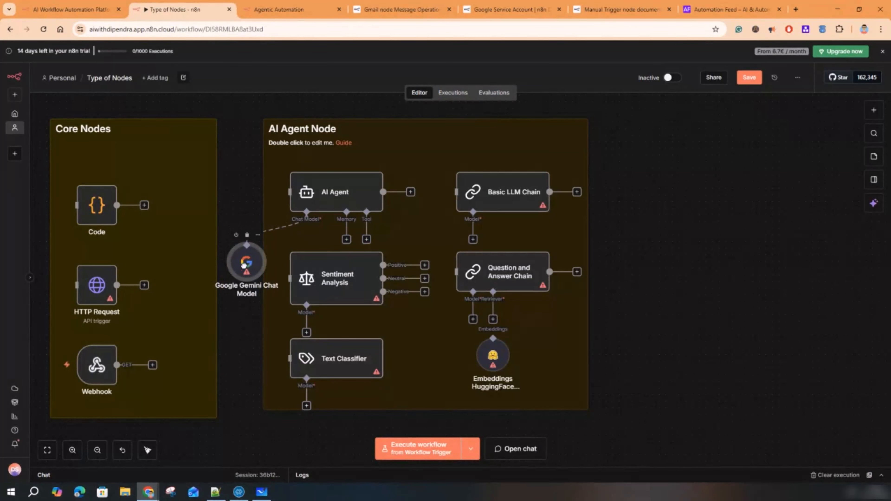
left_click(342, 189)
left_click(346, 239)
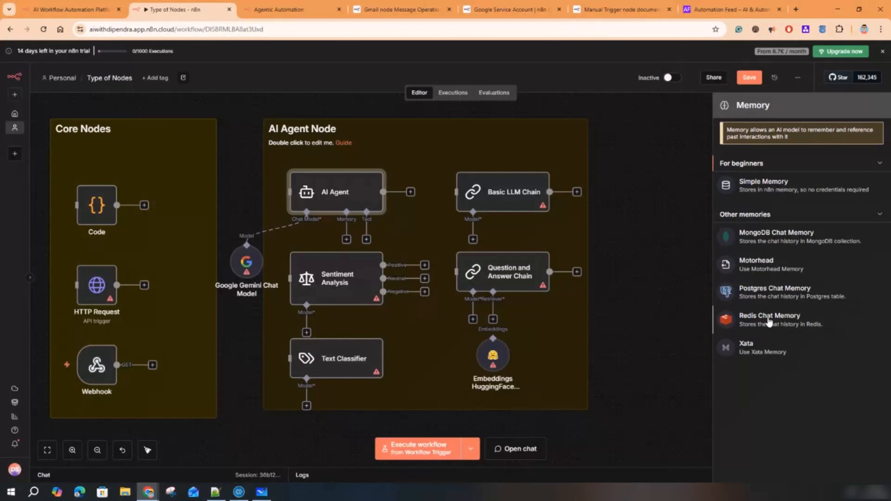
left_click(761, 188)
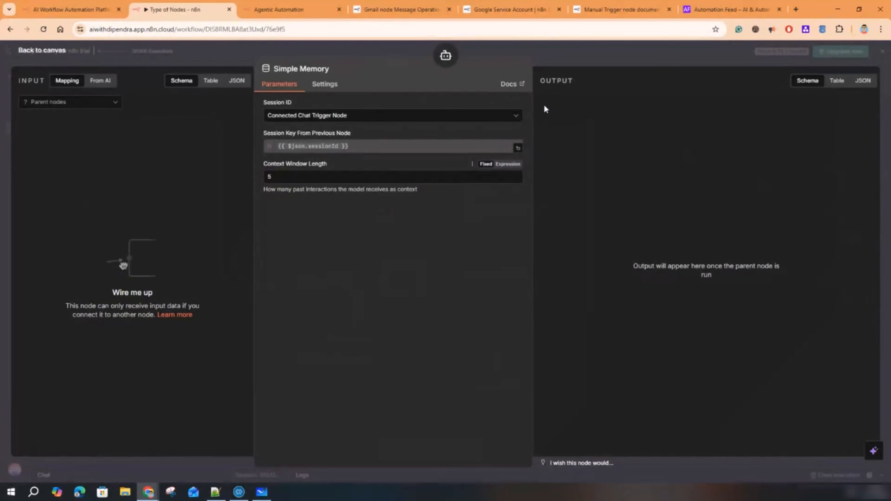
left_click(561, 52)
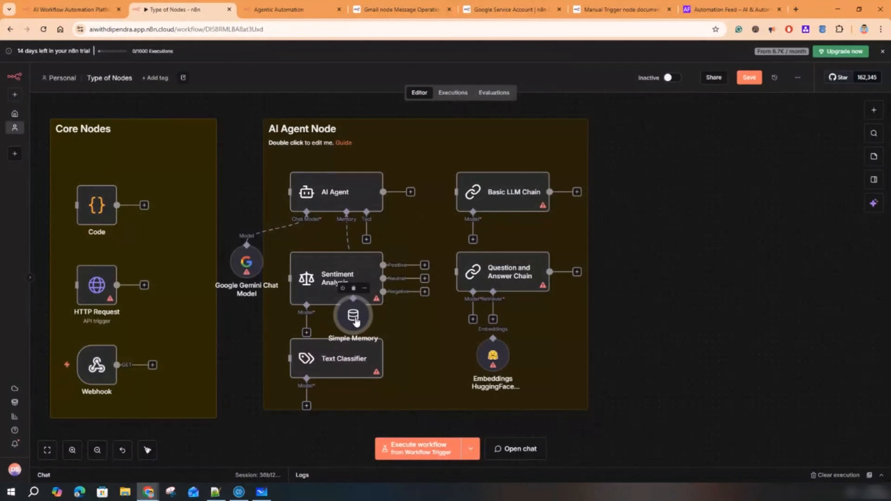
left_click_drag(355, 321, 335, 264)
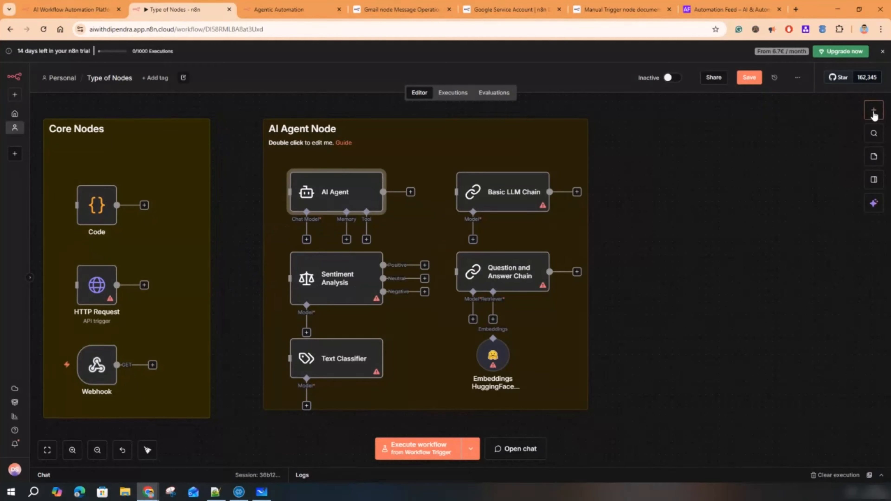
- Add a second AI Agent node, remove its link from the first AI Agent, and position it
left_click(873, 112)
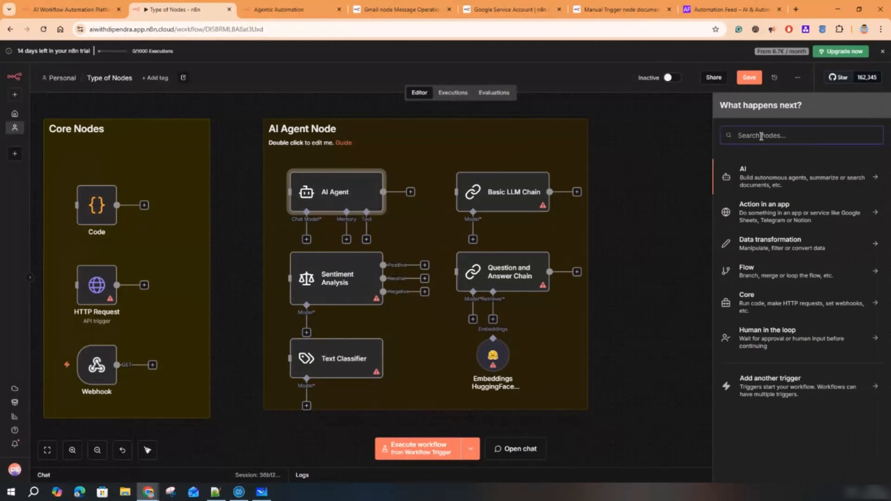
left_click(764, 185)
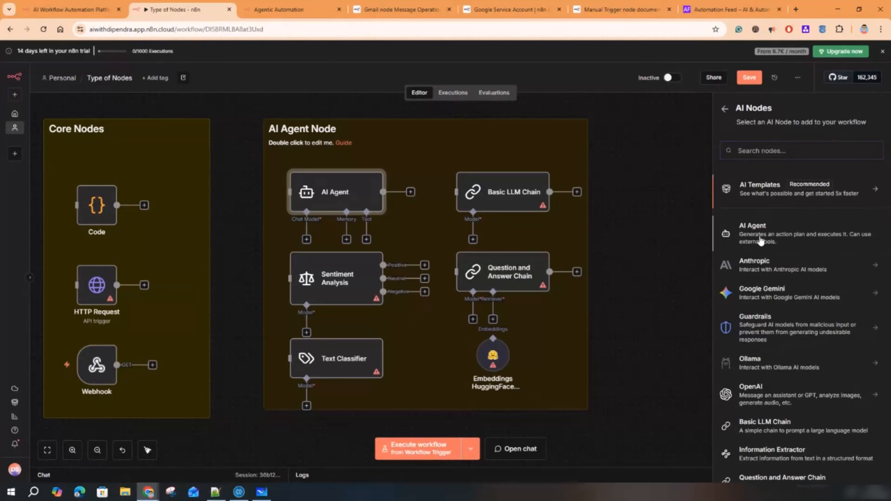
left_click(760, 240)
left_click(636, 60)
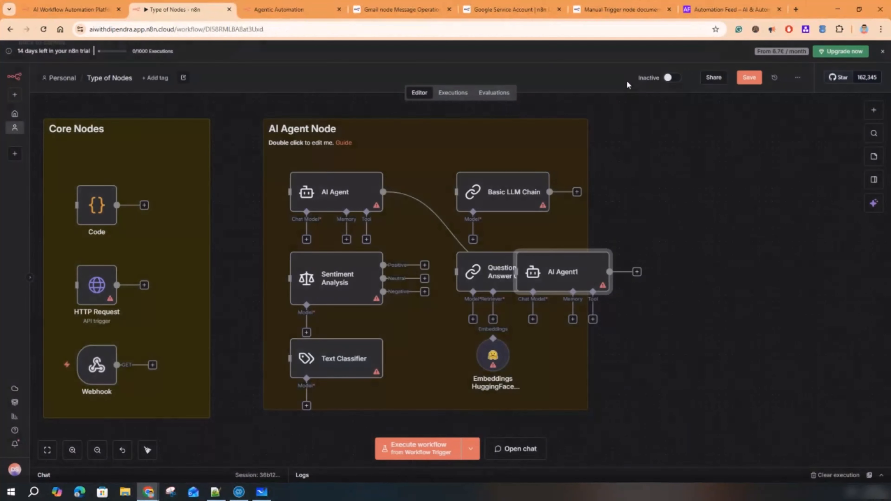
left_click_drag(569, 267, 726, 217)
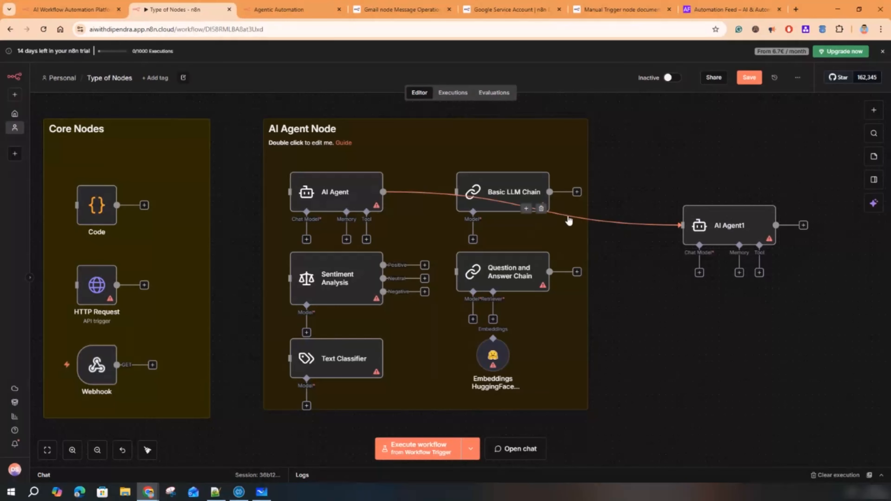
left_click(541, 208)
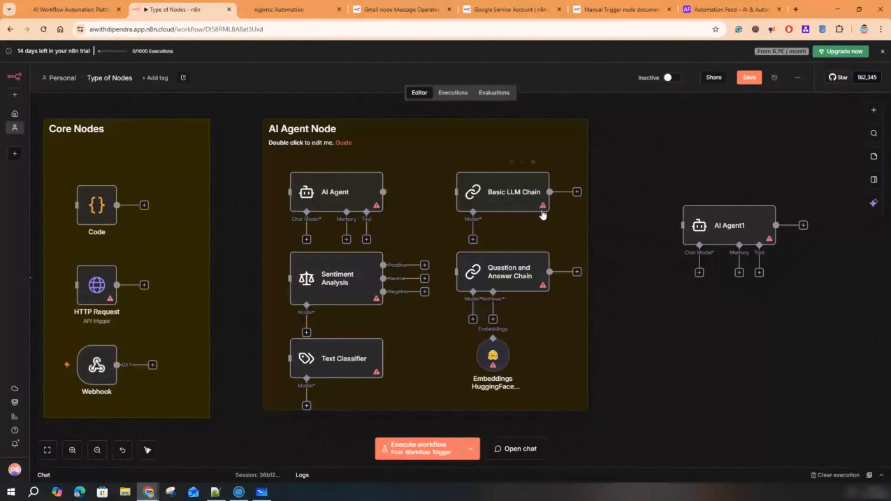
left_click_drag(743, 228, 730, 167)
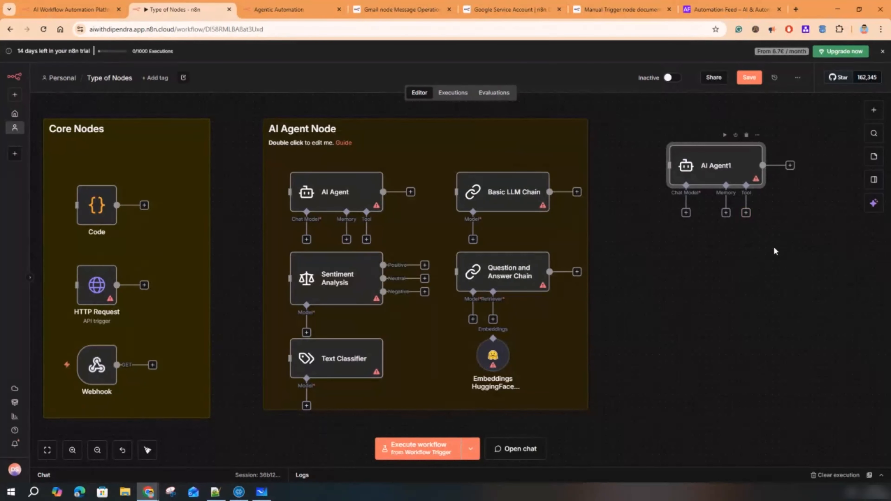
- Attach an Azure OpenAI Chat Model and a Simple Memory to AI Agent1
left_click(686, 213)
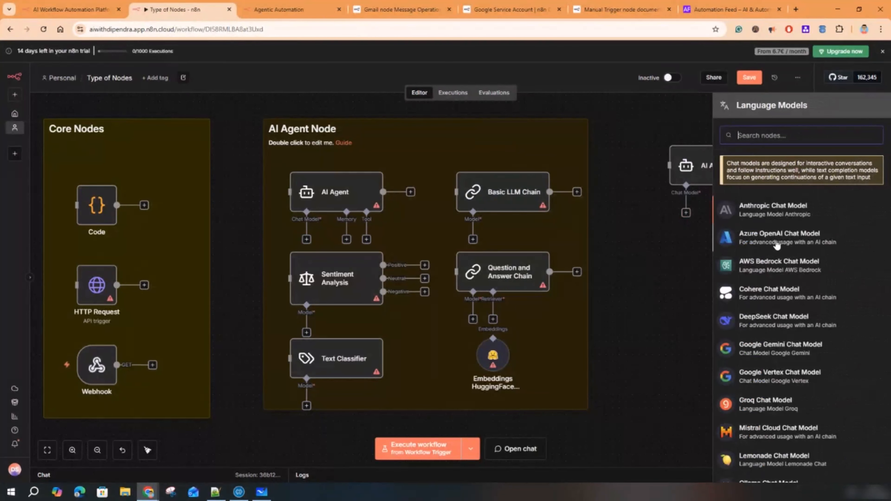
left_click(777, 244)
key("Escape")
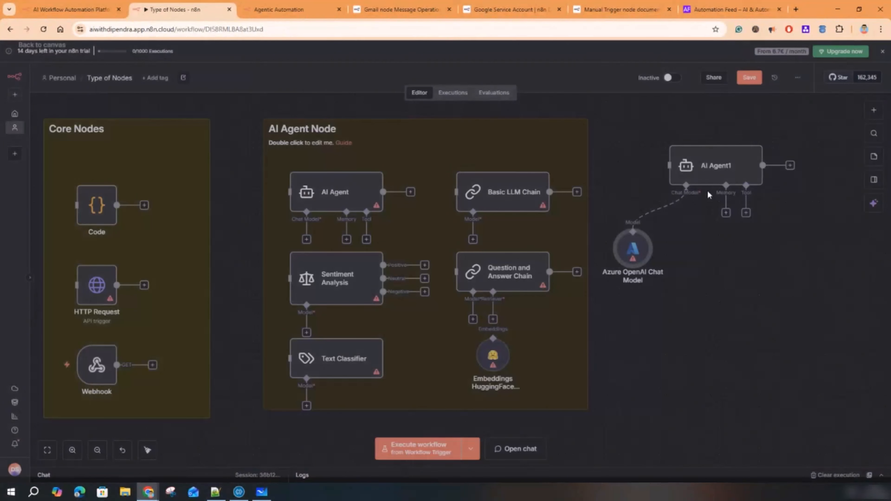
left_click_drag(633, 248, 672, 262)
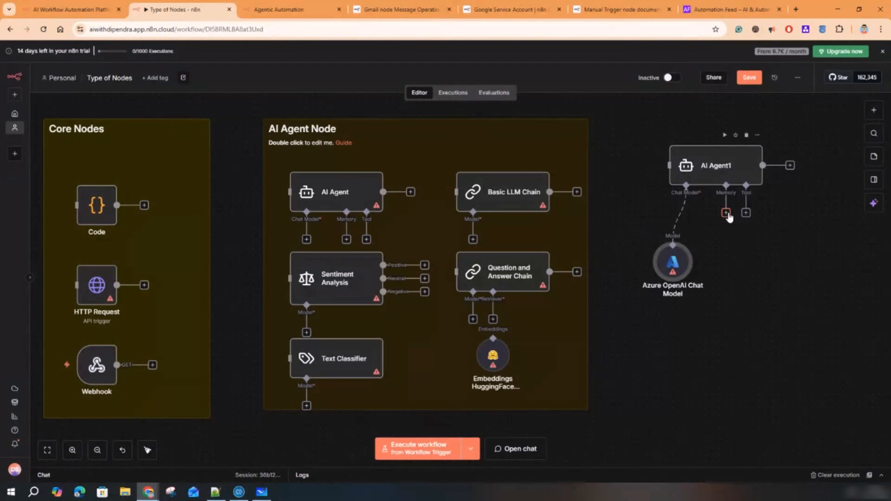
left_click(726, 213)
left_click(770, 190)
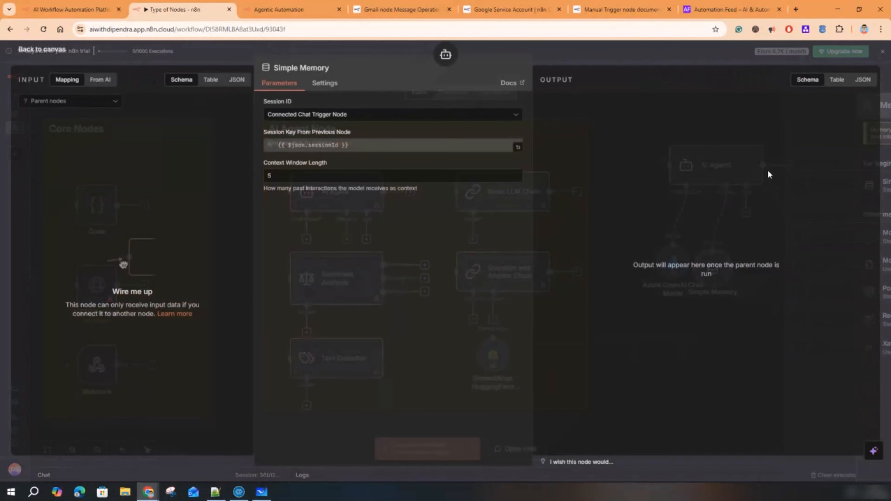
key("Escape")
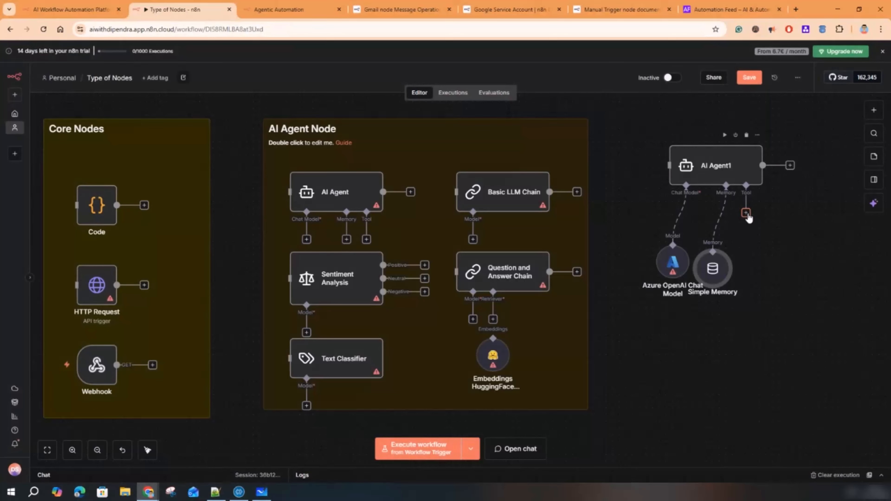
- Attach a Code Tool to AI Agent1, re-adding it after deleting the first one
left_click(745, 212)
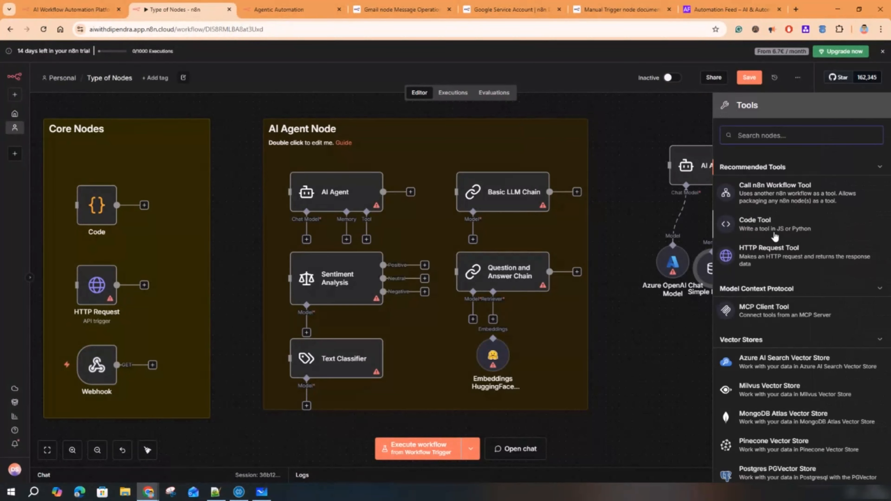
left_click(768, 227)
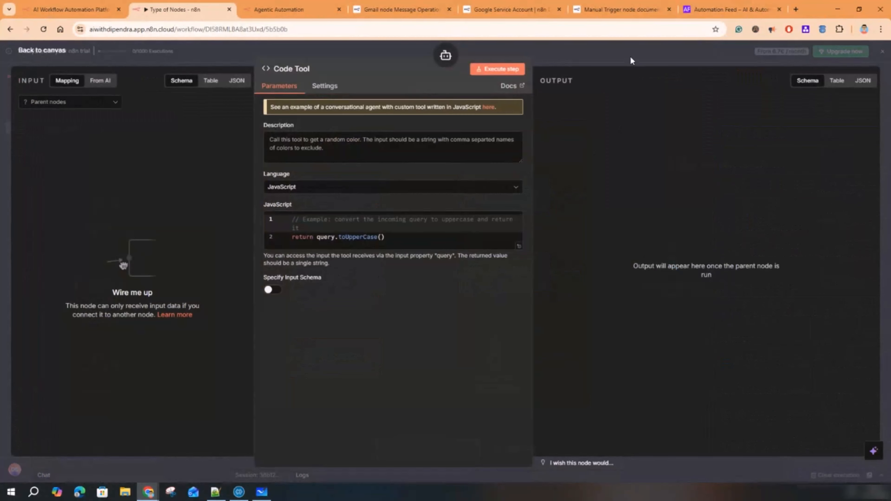
left_click(631, 61)
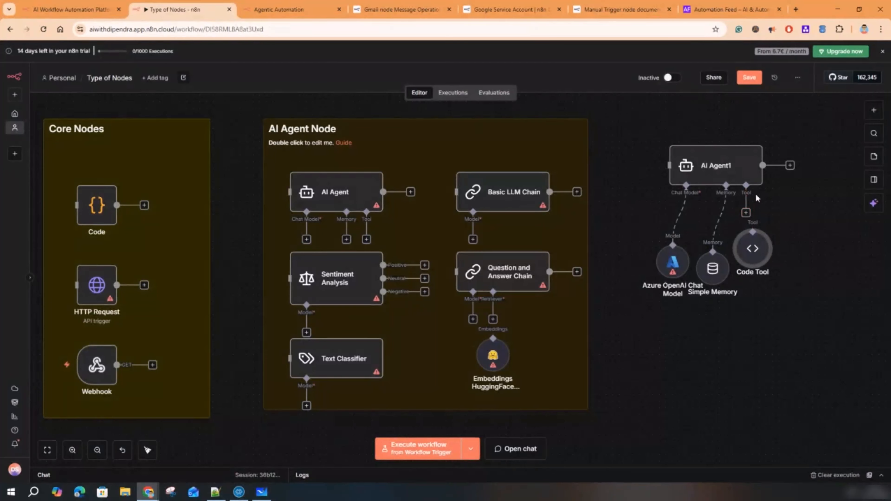
left_click_drag(757, 247, 784, 267)
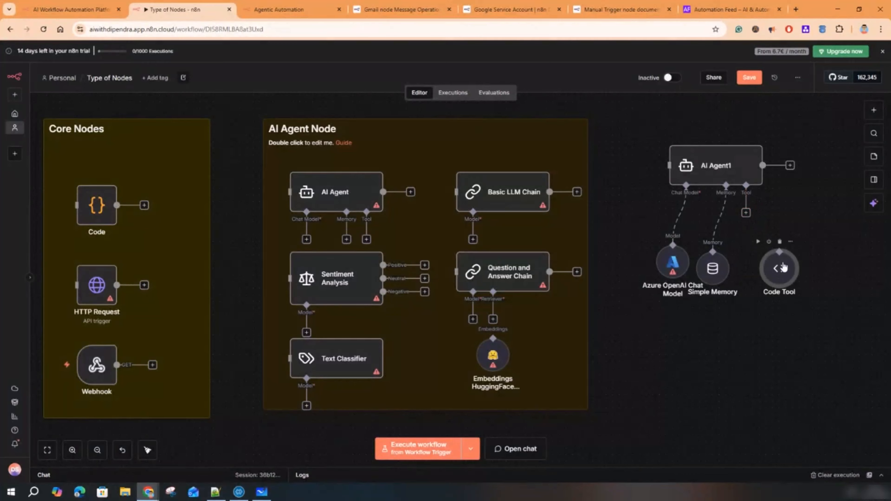
left_click(779, 241)
left_click(746, 212)
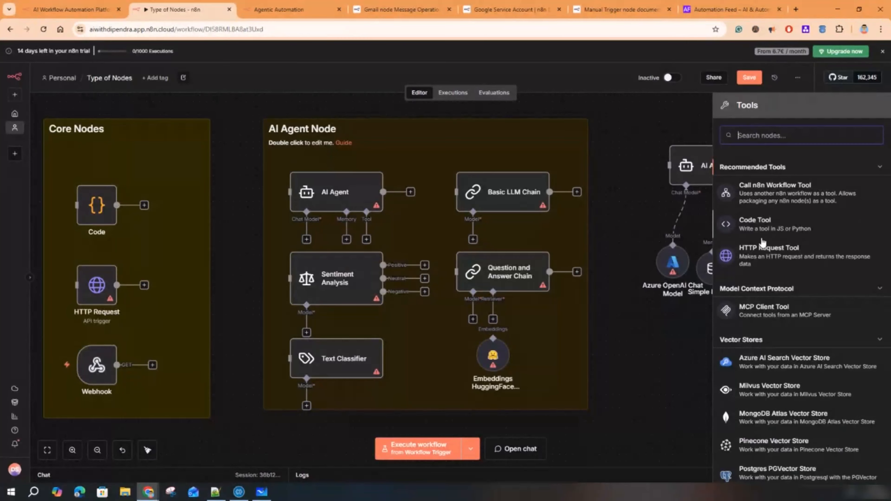
left_click(759, 225)
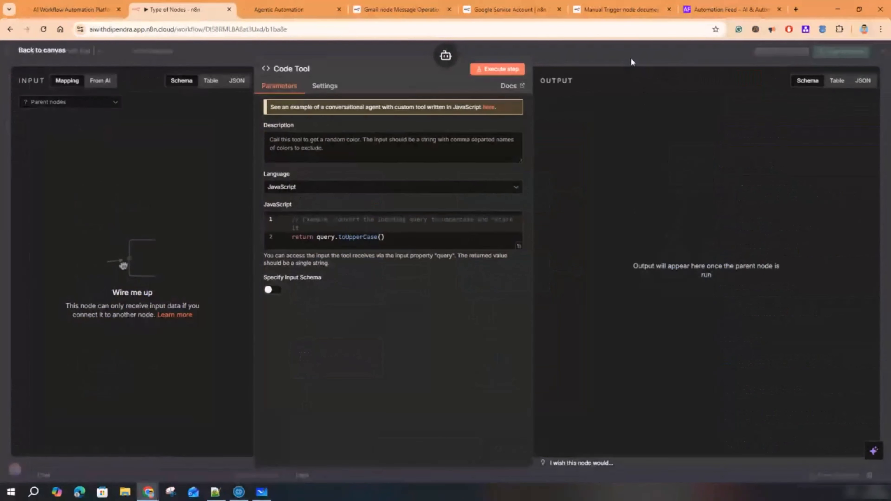
left_click(631, 61)
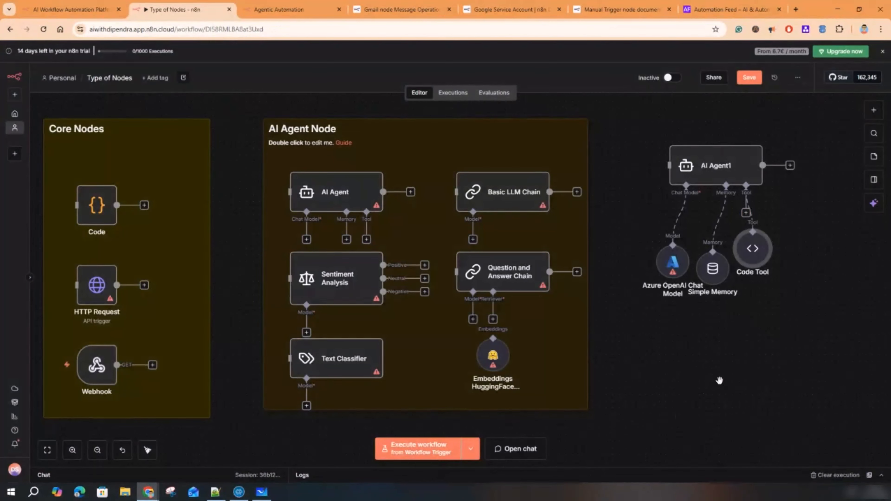
left_click_drag(719, 380, 290, 366)
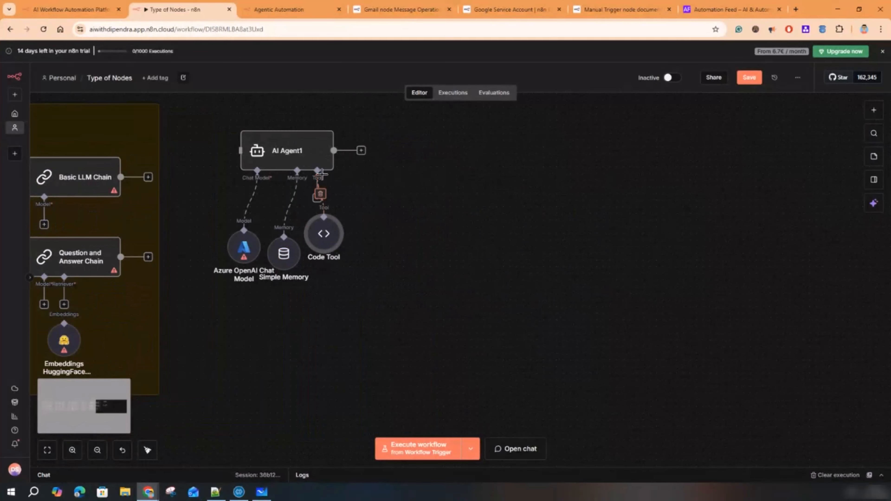
- Attach a Gmail 'Send a message' tool to AI Agent1 alongside the Code Tool
left_click_drag(331, 243, 398, 289)
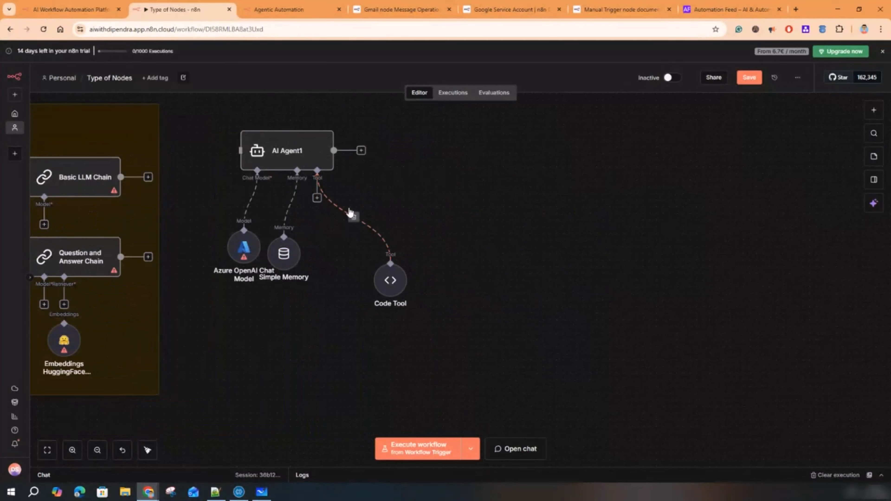
left_click(317, 198)
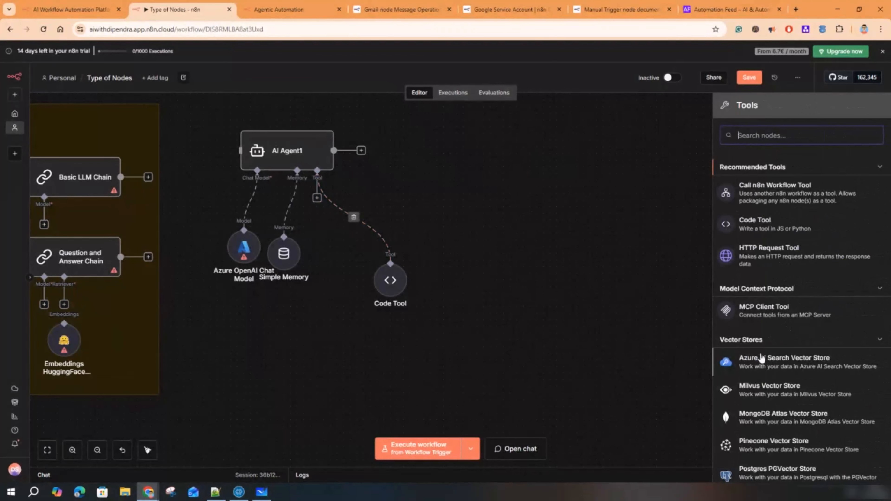
scroll(779, 396, "down", 1)
scroll(779, 397, "down", 15)
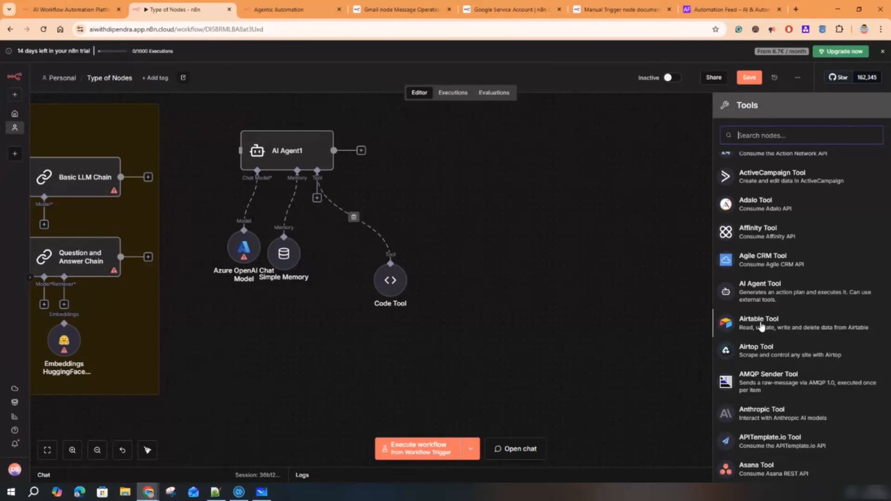
type("gmail")
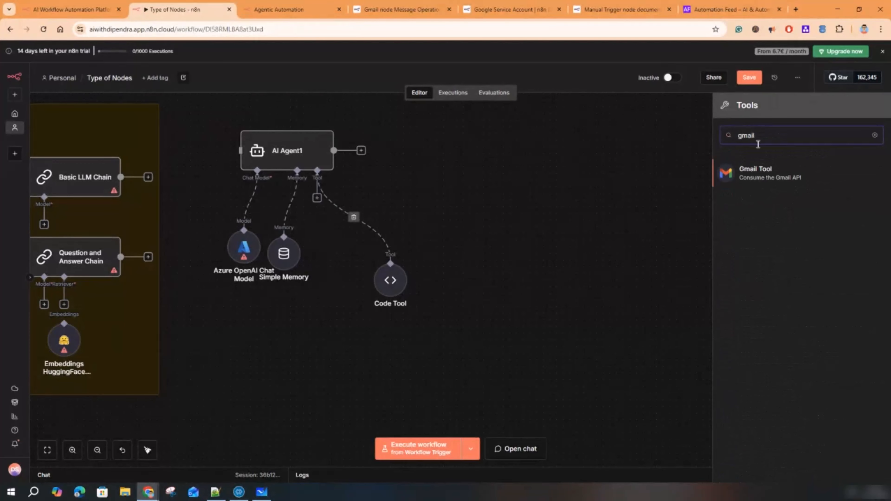
left_click(754, 179)
key("Escape")
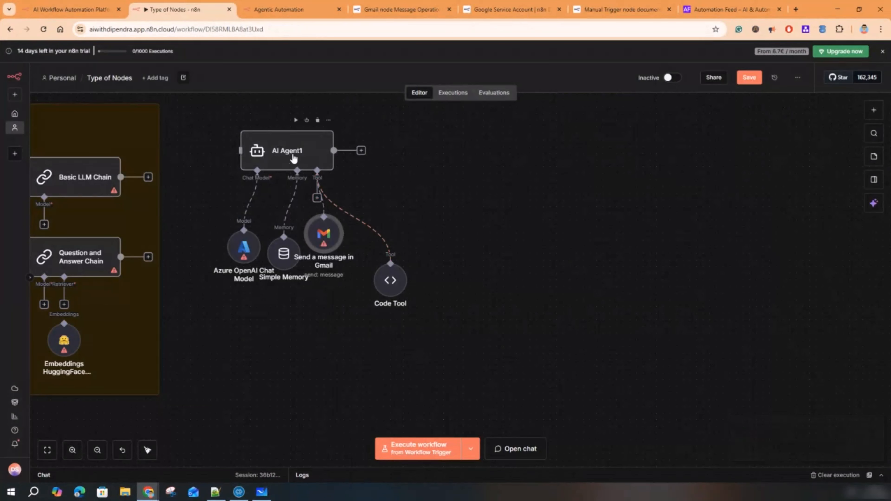
- Search AI Agent1's tool list for 'serp' to add another tool
left_click(309, 152)
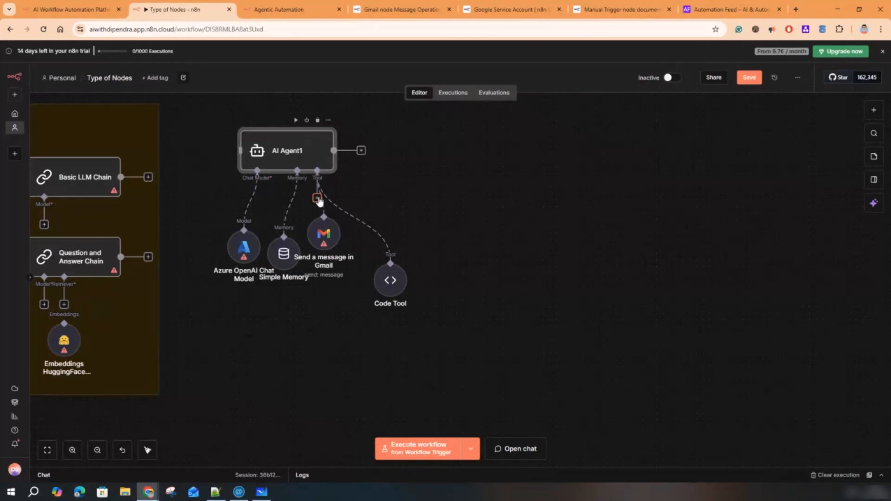
left_click(317, 199)
type("serp")
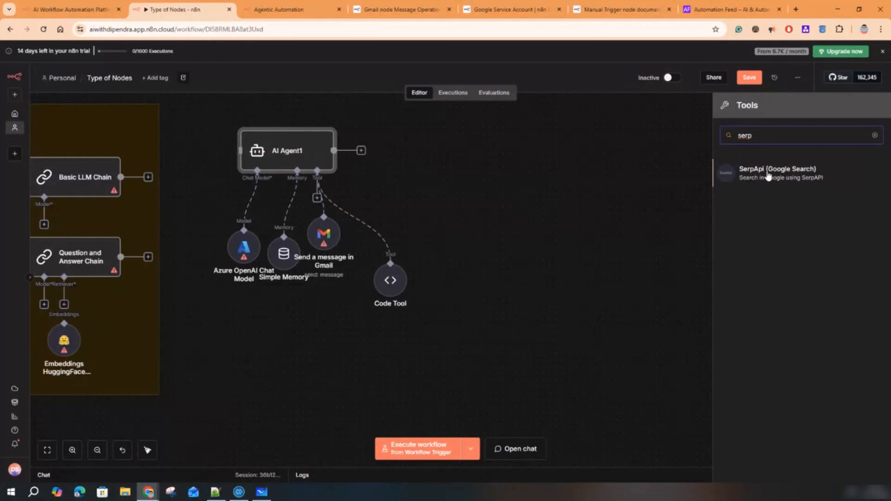
- Attach the SerpApi (Google Search) tool to AI Agent1, leaving its credential unset
left_click(784, 174)
left_click(315, 116)
right_click(316, 117)
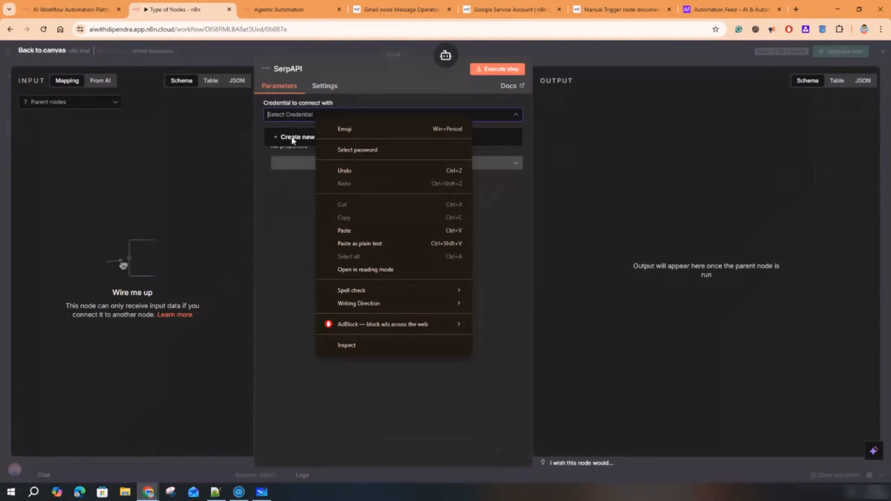
left_click(274, 208)
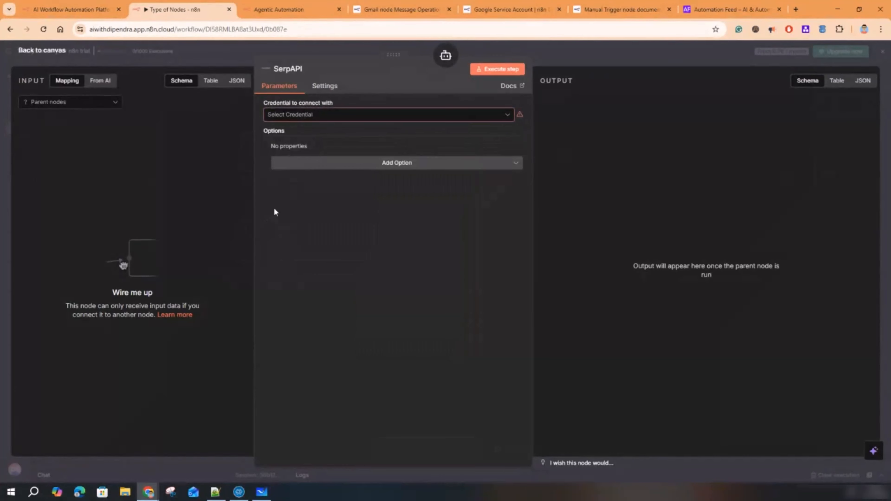
left_click(574, 60)
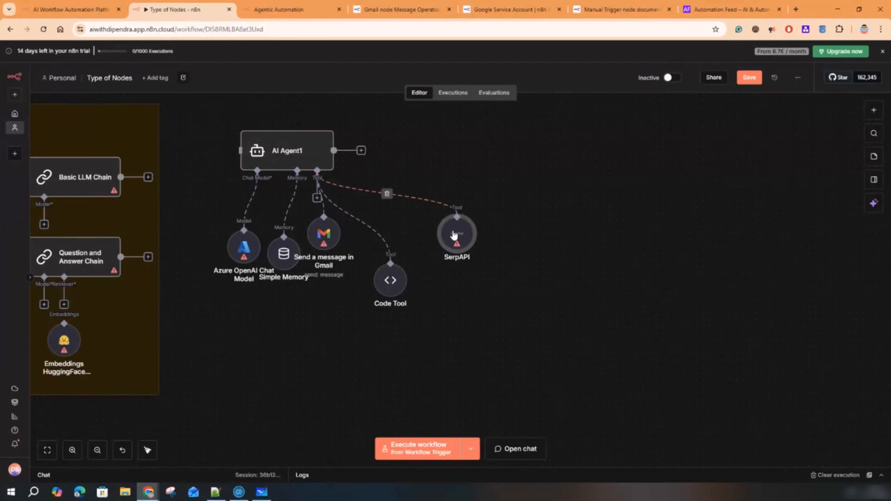
double_click(307, 150)
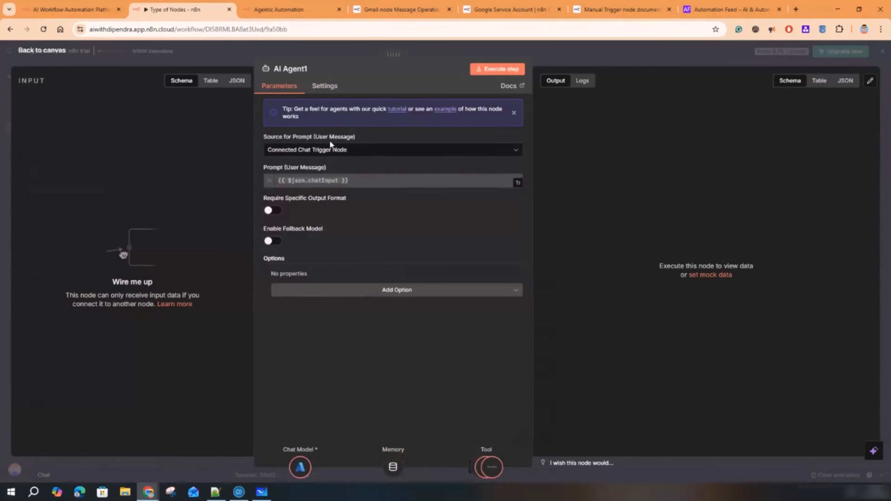
left_click(369, 150)
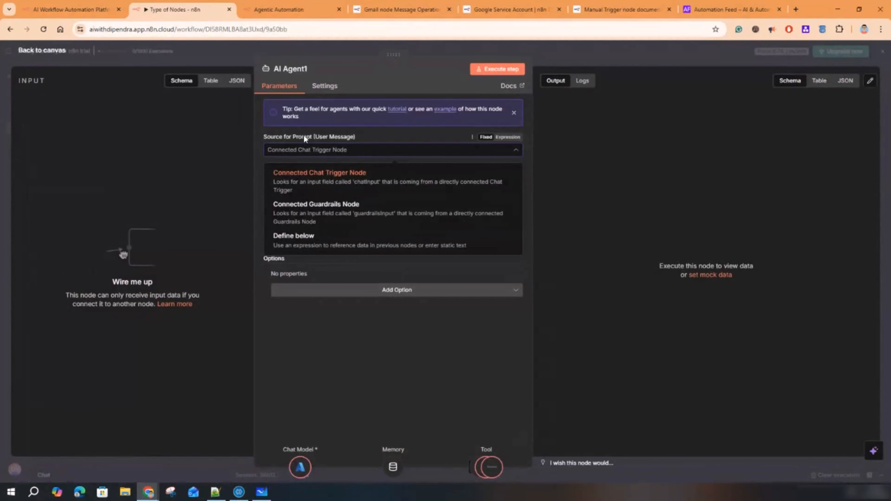
key("Escape")
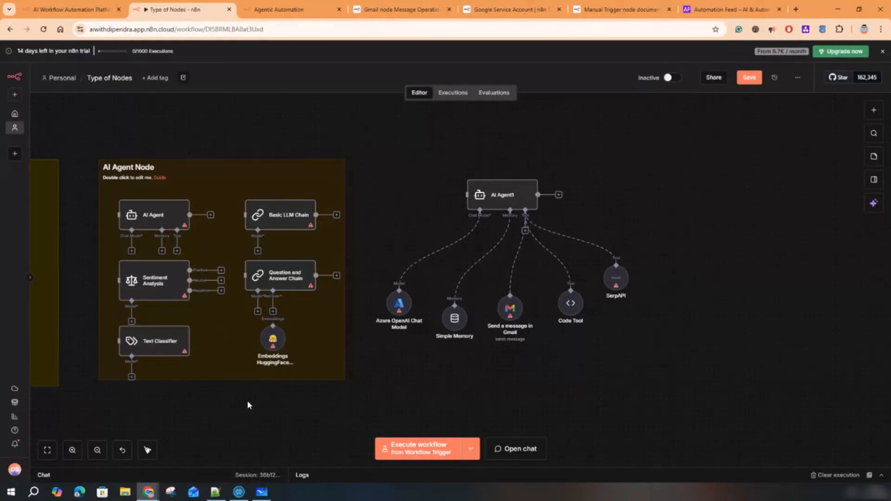
- Pan and zoom across the canvas to review the node groups and the AI Agent1 cluster
left_click_drag(261, 406, 493, 378)
scroll(493, 378, "down", 2)
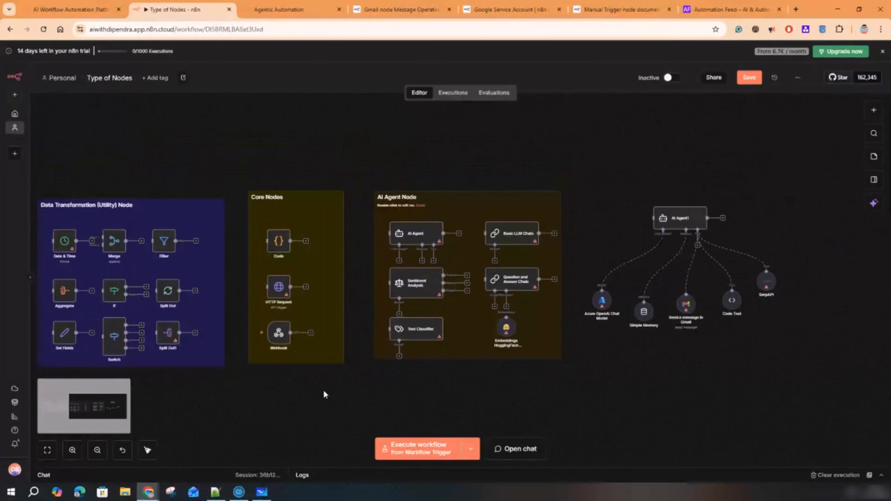
left_click_drag(285, 382, 566, 319)
scroll(566, 319, "left", 6)
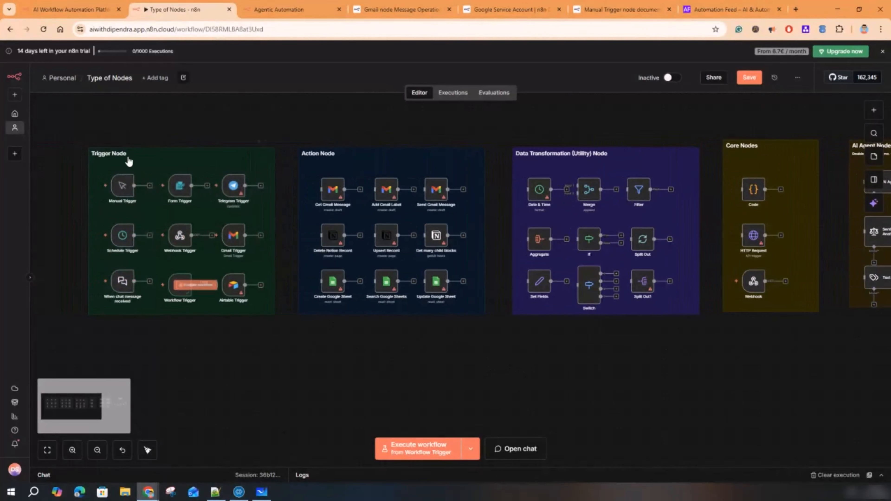
scroll(174, 353, "right", 3)
scroll(175, 353, "right", 5)
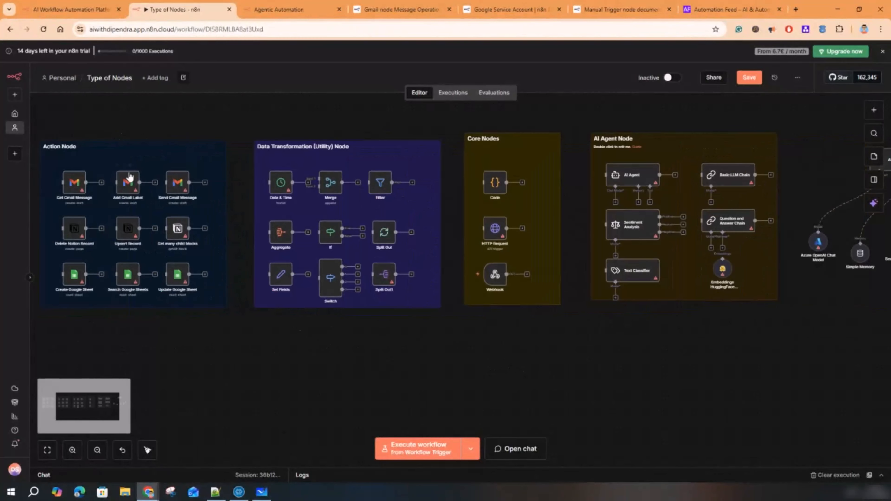
scroll(328, 318, "right", 4)
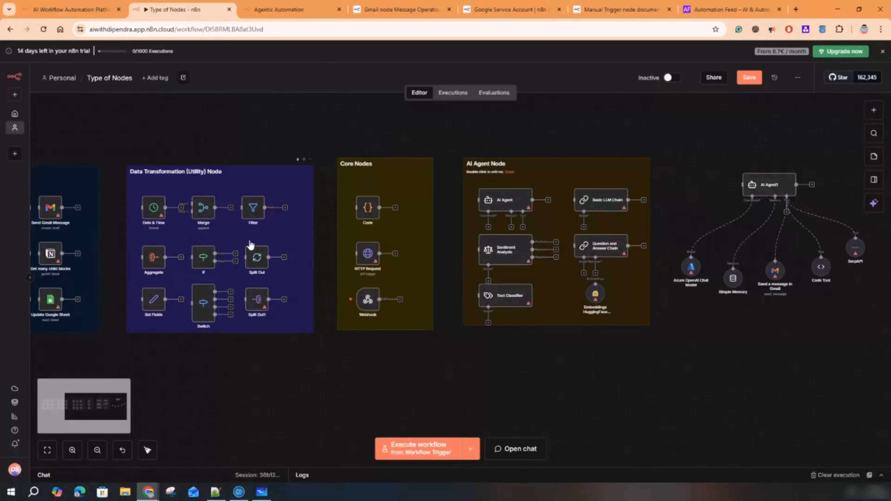
left_click_drag(414, 358, 230, 352)
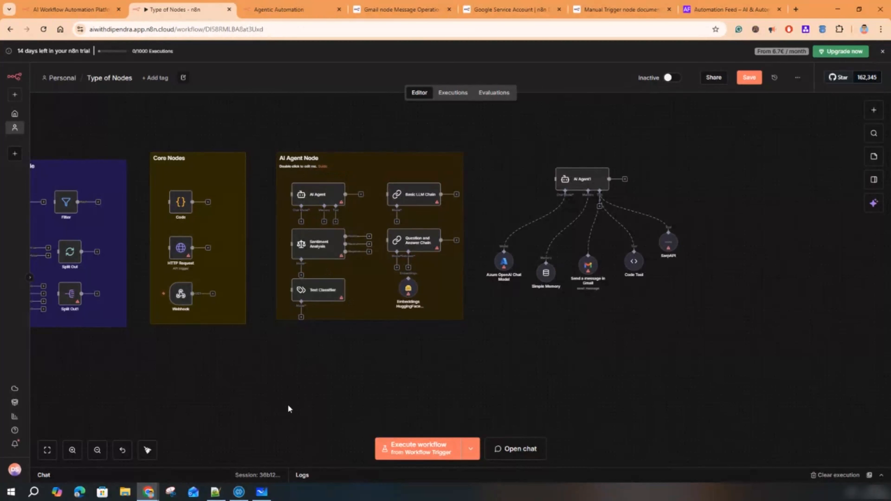
scroll(316, 399, "left", 10)
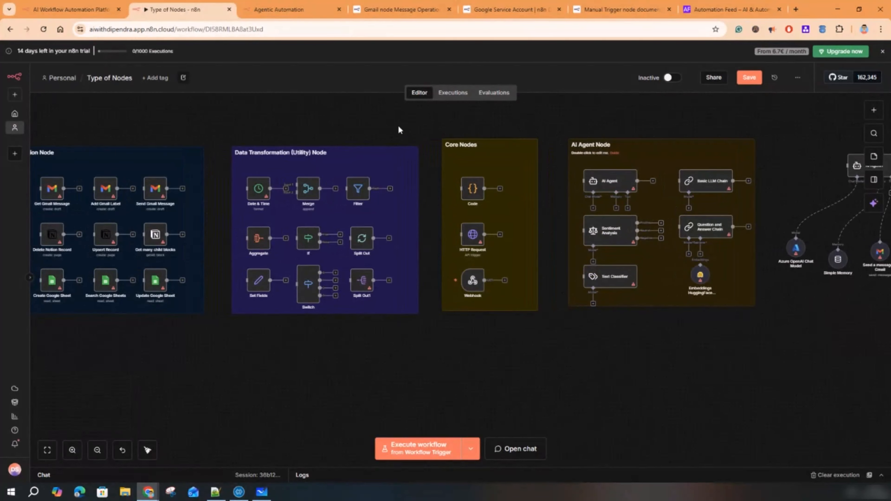
scroll(398, 130, "left", 4)
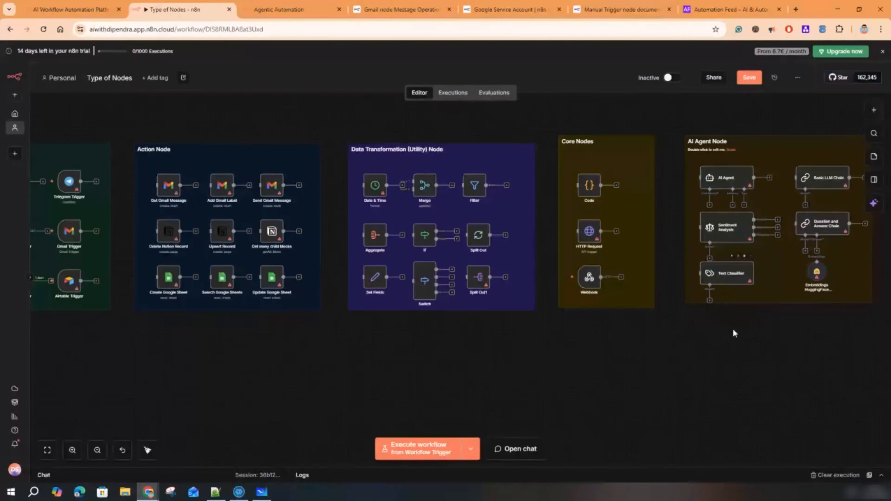
left_click_drag(644, 347, 275, 374)
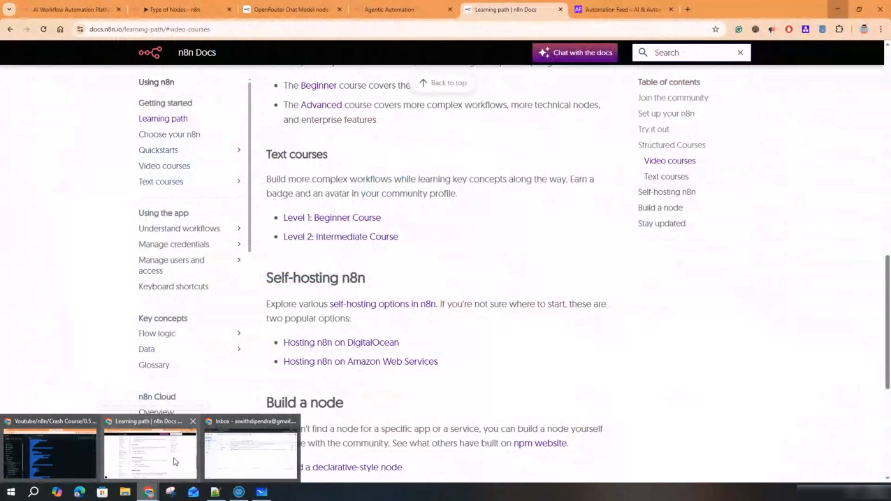
- Restore Chrome on the Type of Nodes workflow and highlight the days-left trial notice
left_click(173, 458)
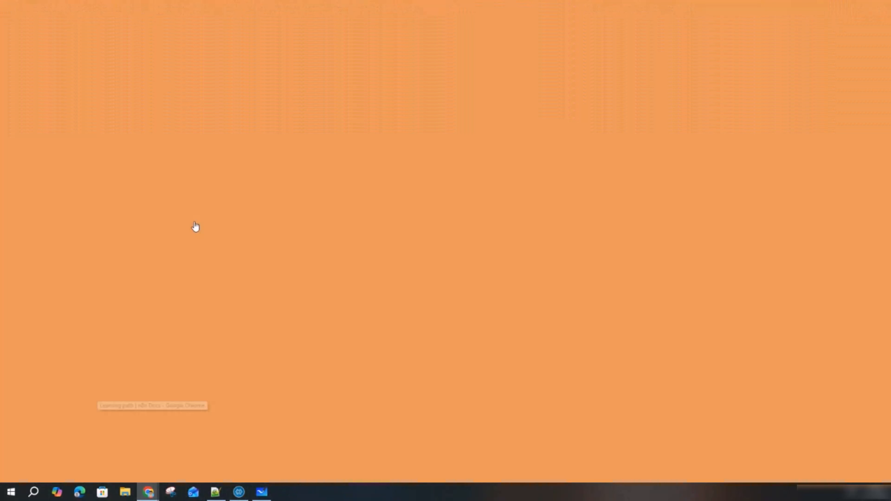
left_click(169, 10)
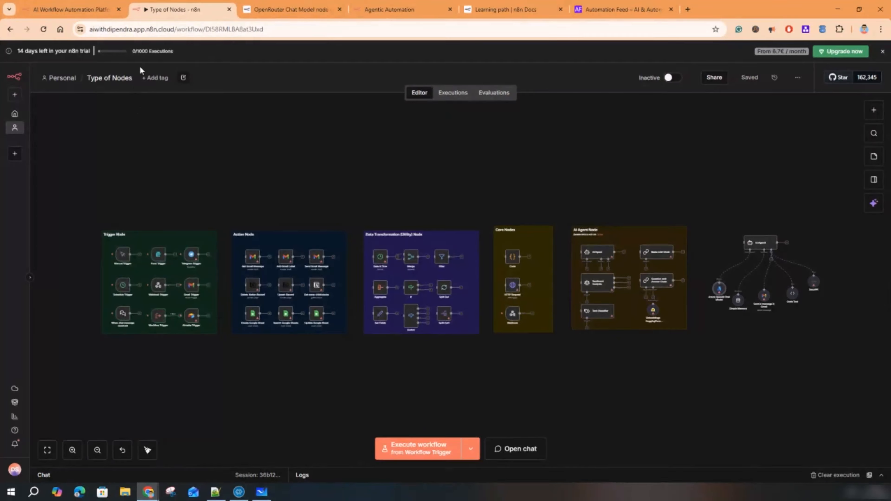
left_click_drag(17, 51, 57, 51)
- Search the web for nodejs and go to the nodejs.org download page
left_click(688, 11)
type("nodejs")
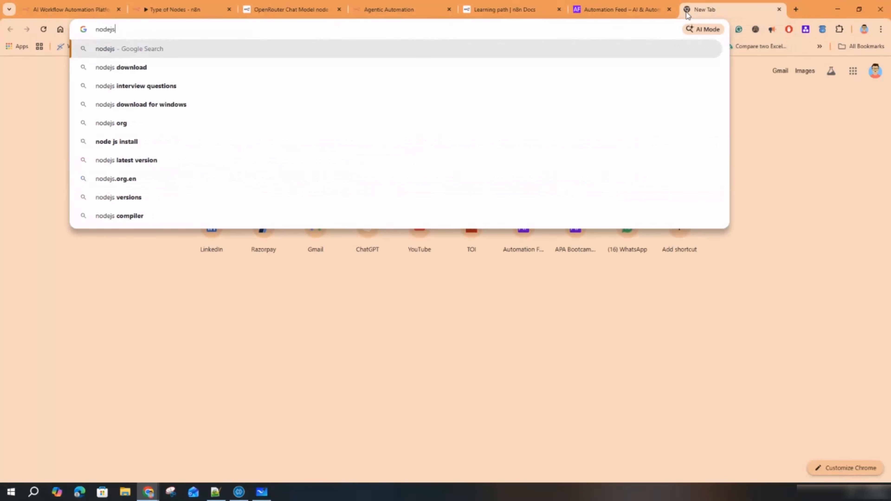
key("Return")
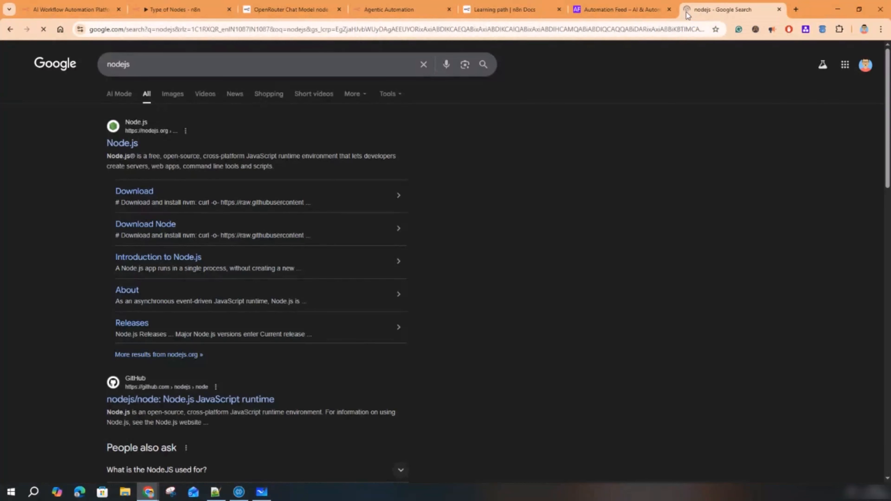
left_click(130, 148)
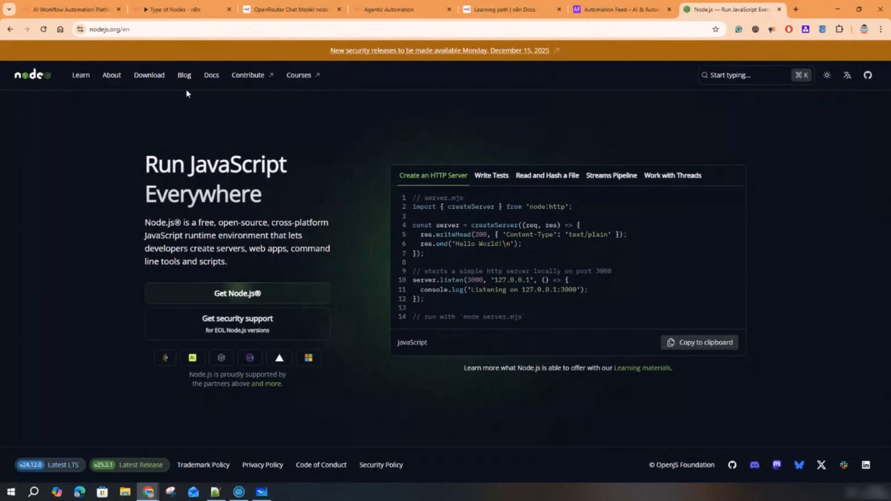
left_click(158, 81)
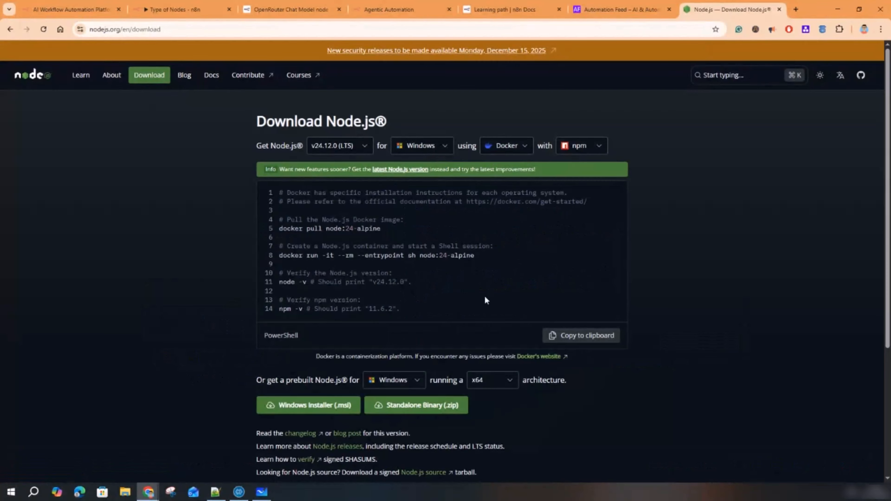
- Set the prebuilt Node.js download to macOS with the x64 architecture
scroll(485, 299, "down", 2)
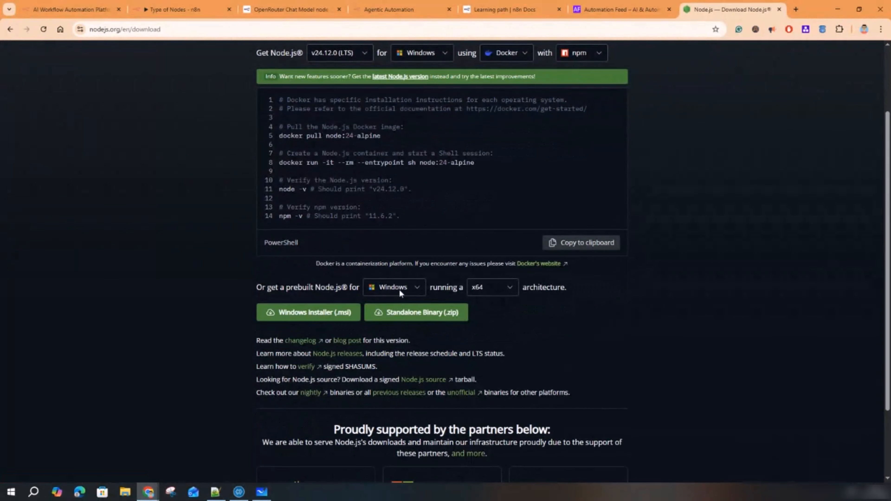
left_click(399, 289)
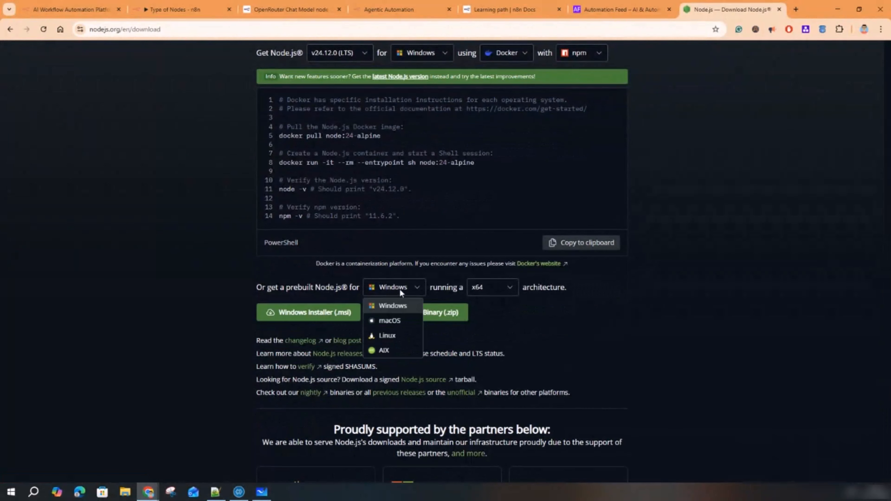
left_click(487, 295)
left_click(486, 294)
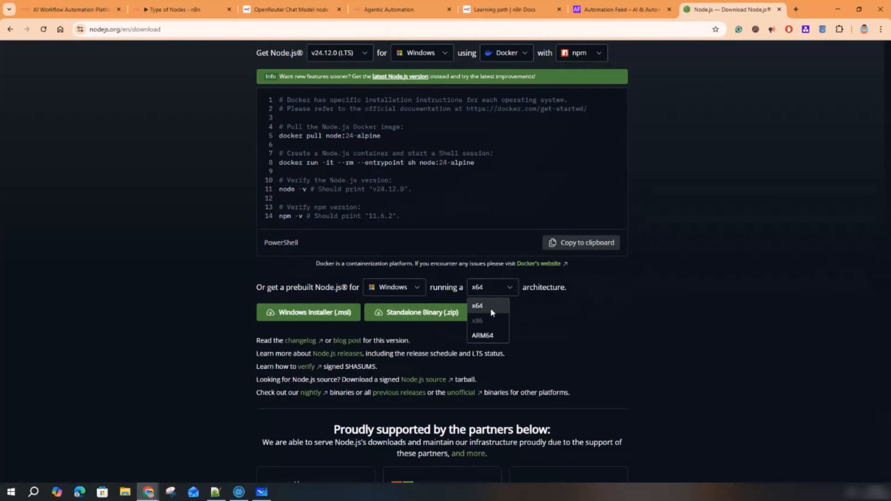
left_click(497, 304)
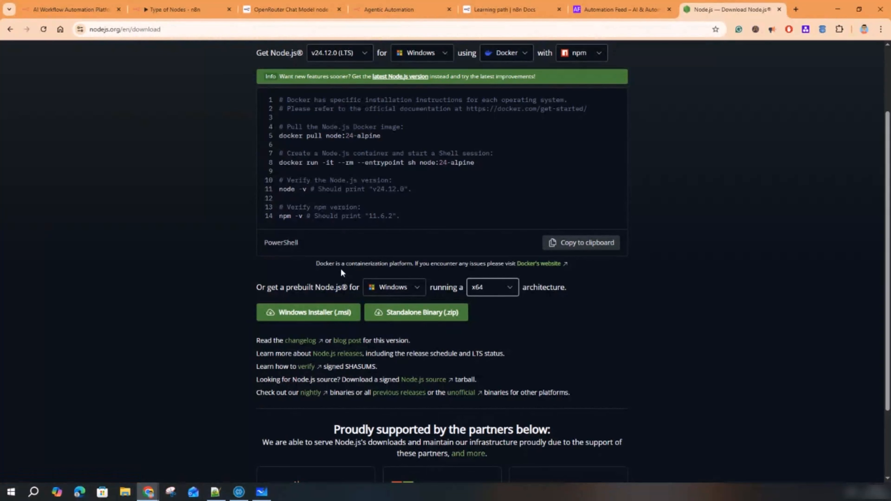
left_click(402, 286)
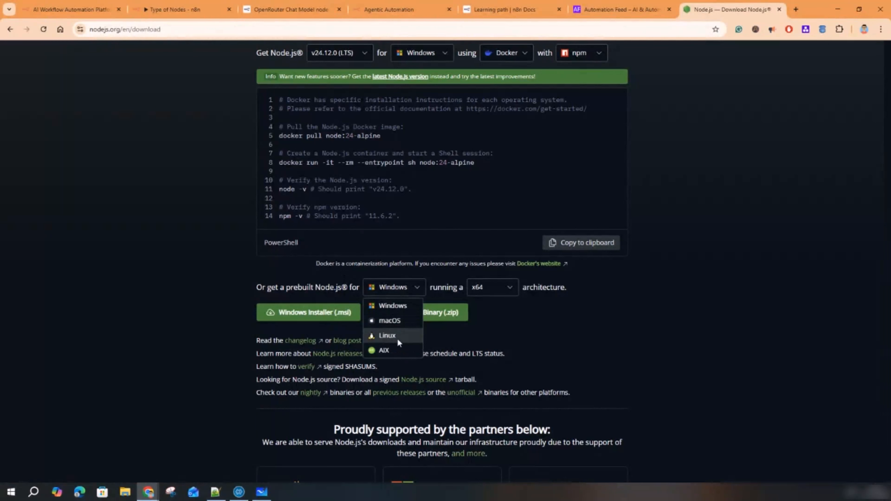
left_click(400, 321)
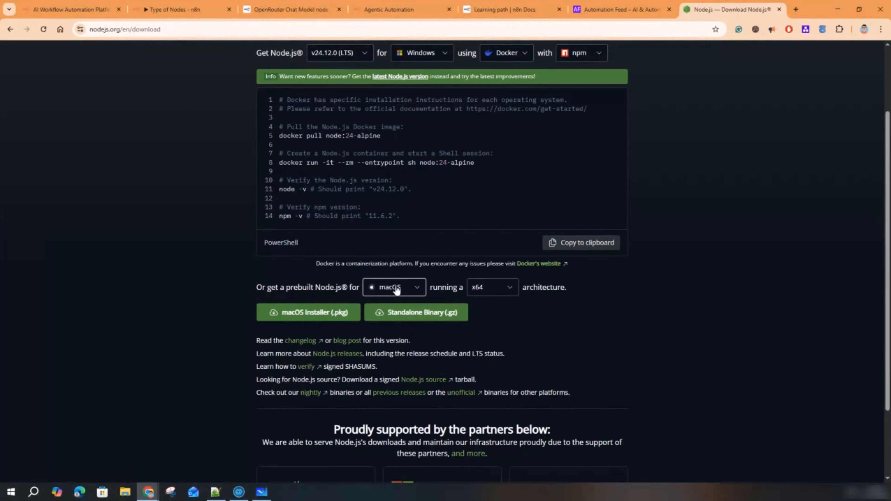
key("super+r")
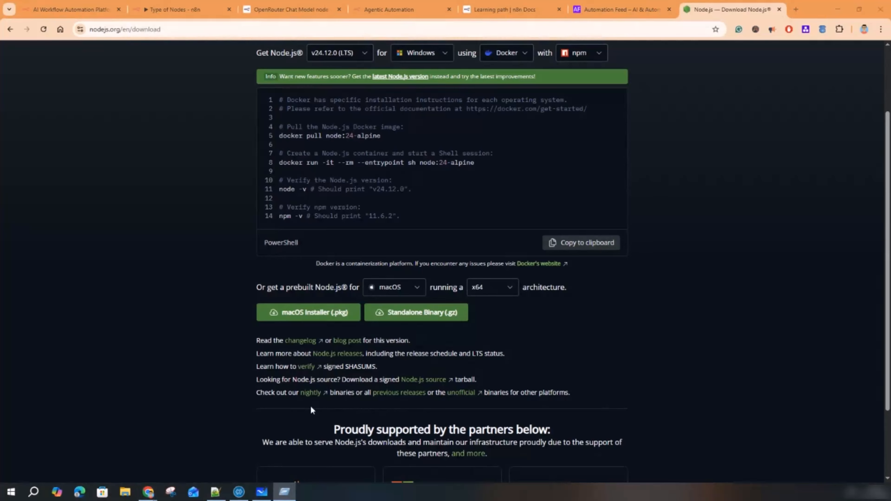
- Launch Command Prompt, centre its window, and start n8n locally with npx n8n
key("Return")
left_click_drag(0, 156, 511, 140)
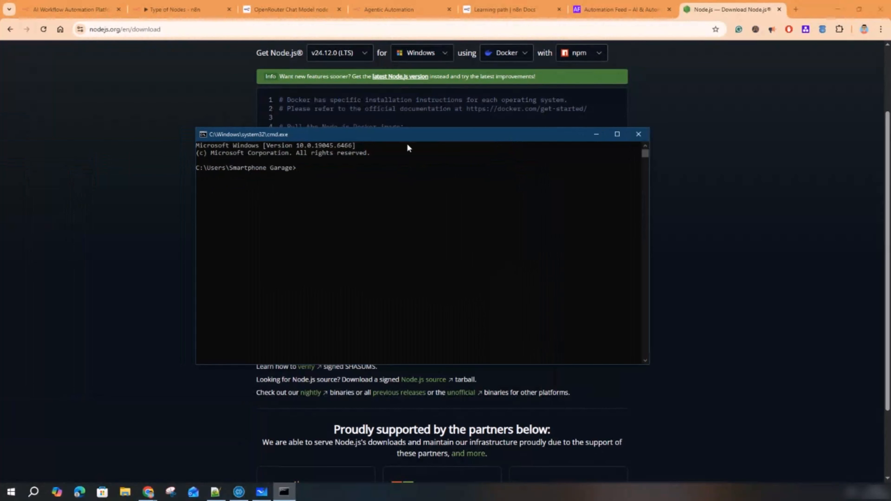
left_click_drag(255, 133, 203, 149)
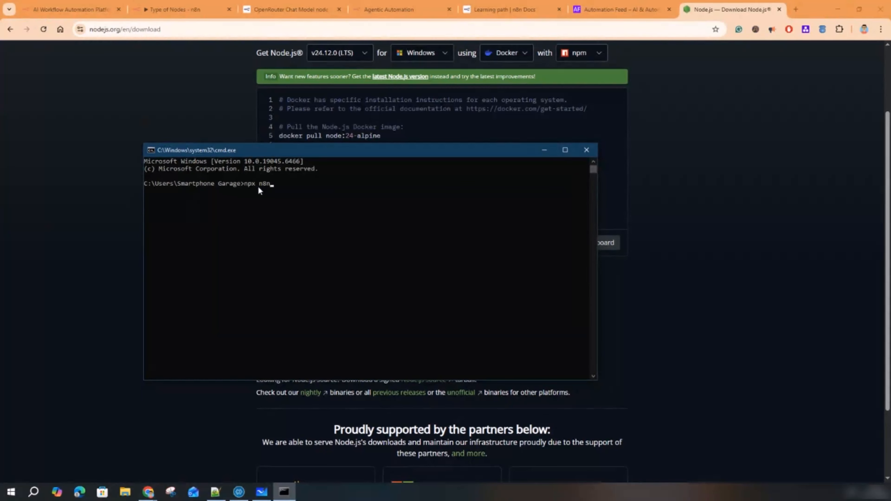
key("Return")
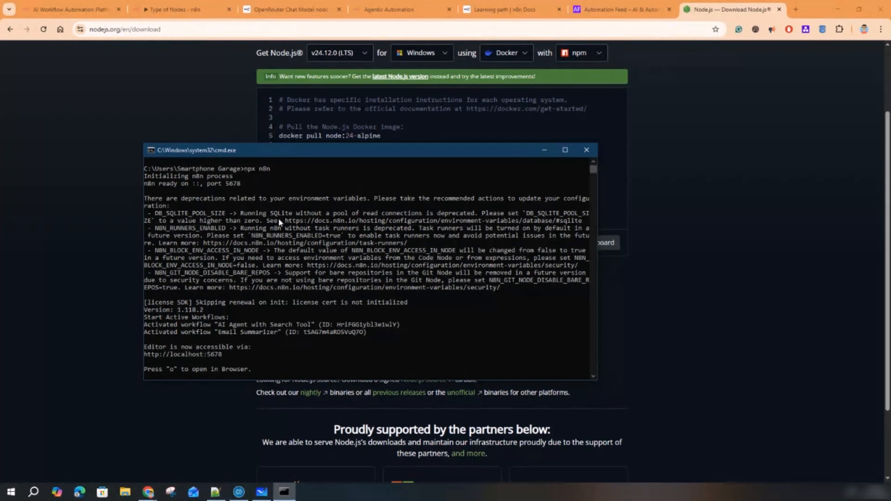
left_click_drag(188, 200, 317, 319)
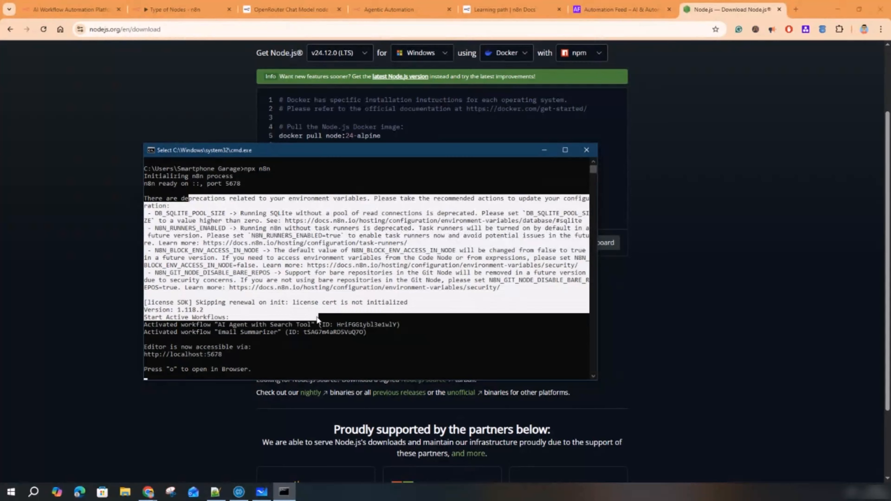
left_click(238, 190)
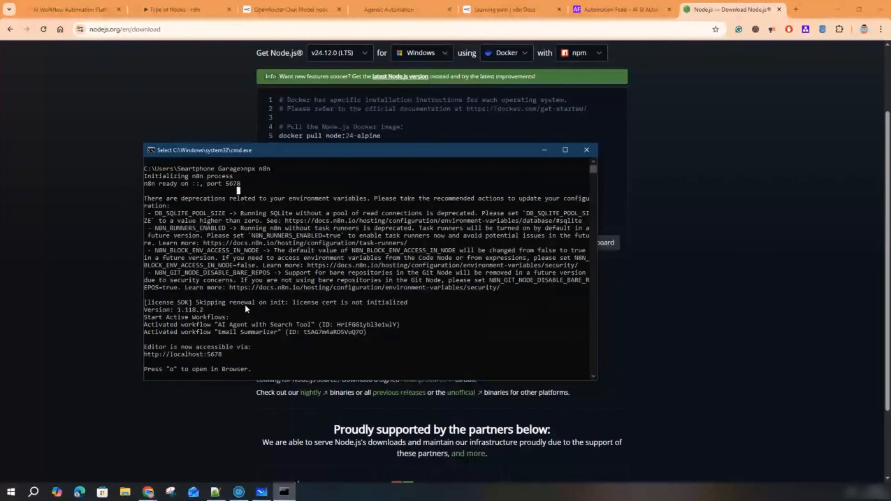
left_click_drag(224, 355, 145, 356)
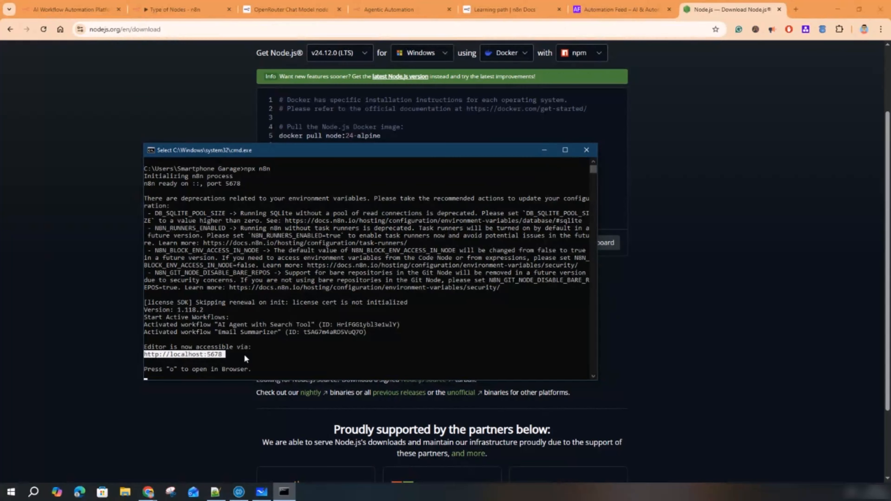
left_click_drag(222, 355, 145, 357)
right_click(250, 360)
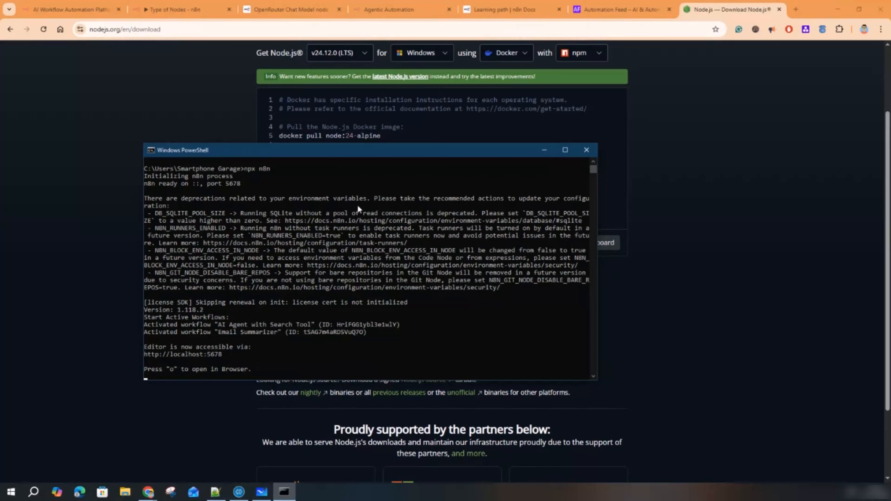
key("o")
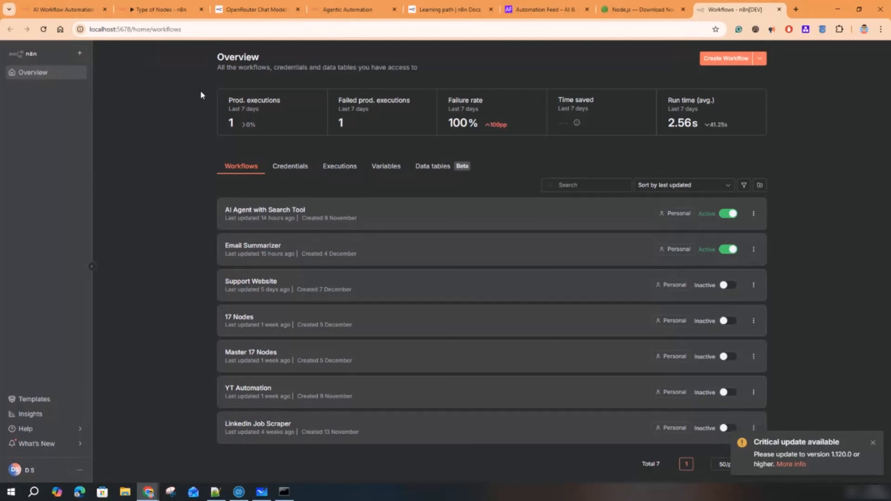
- Place the local n8n tab beside the cloud Type of Nodes tab and compare them
left_click(161, 9)
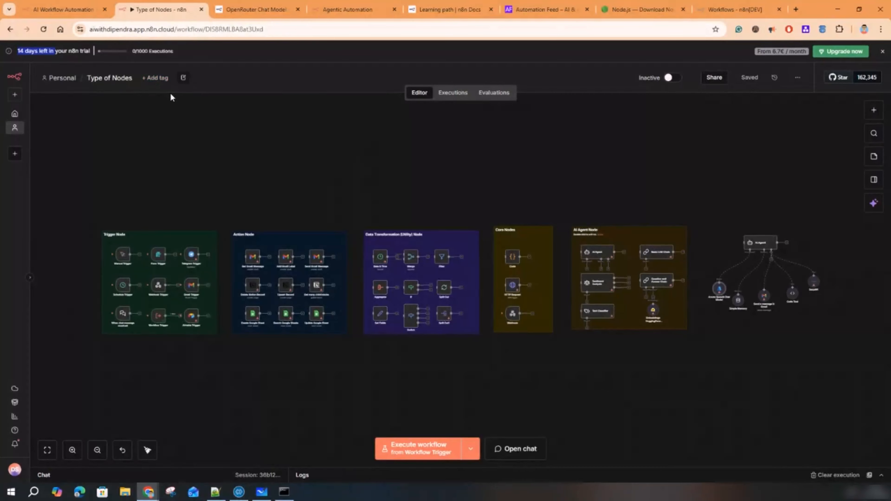
left_click(728, 10)
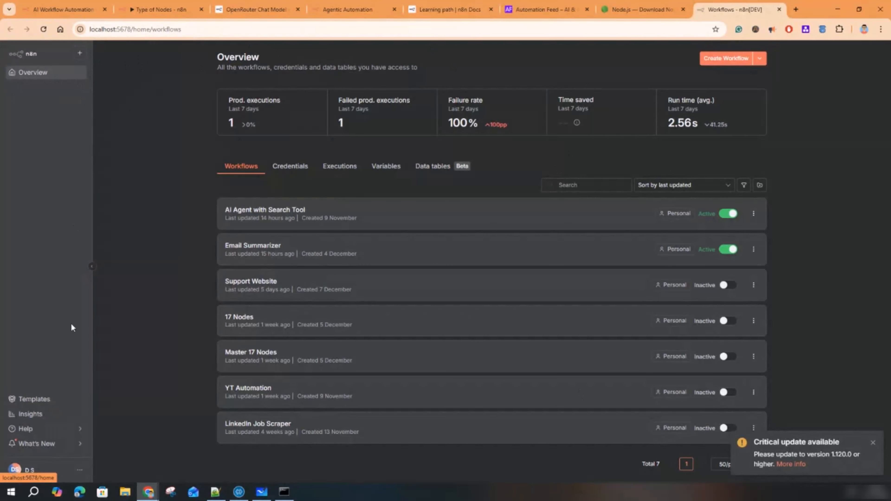
left_click_drag(715, 9, 252, 19)
left_click(144, 10)
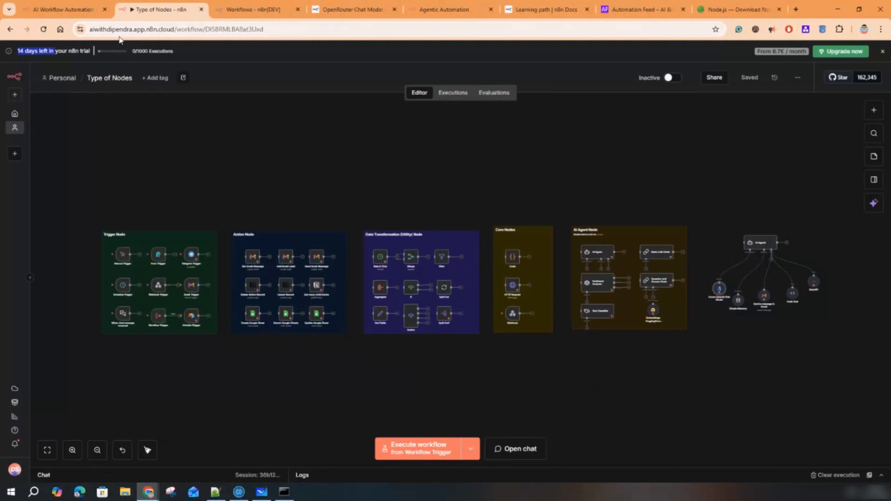
left_click_drag(124, 31, 285, 30)
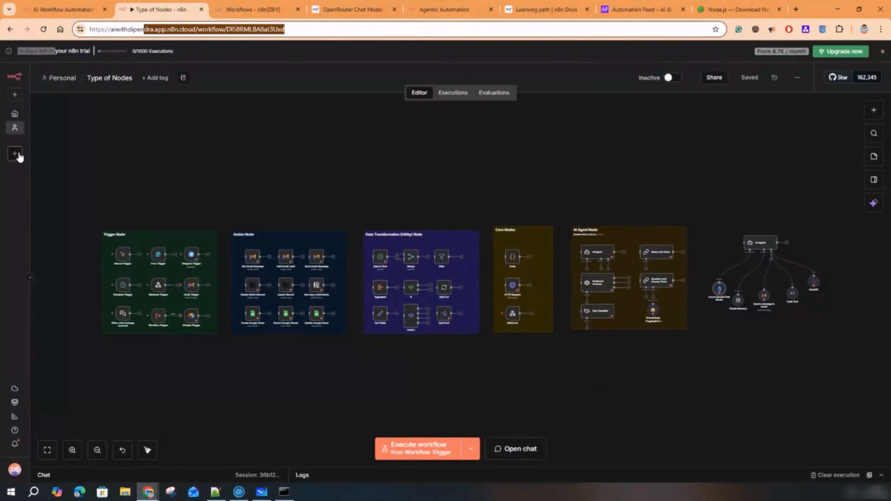
left_click(30, 277)
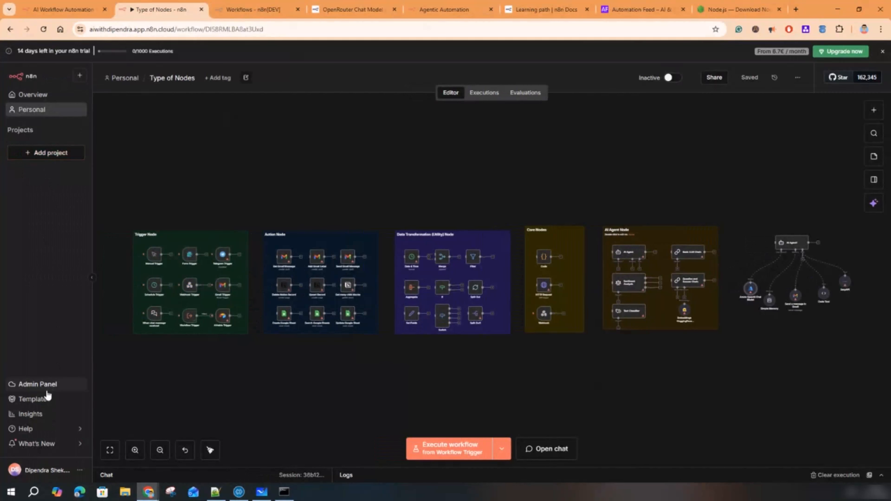
left_click(236, 11)
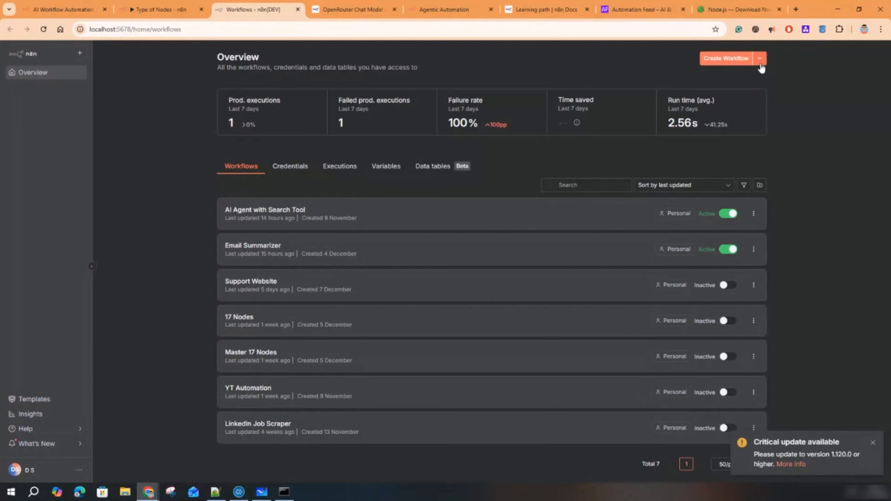
- Go to the cloud workspace Overview and show the Create workflow dropdown options
left_click(760, 59)
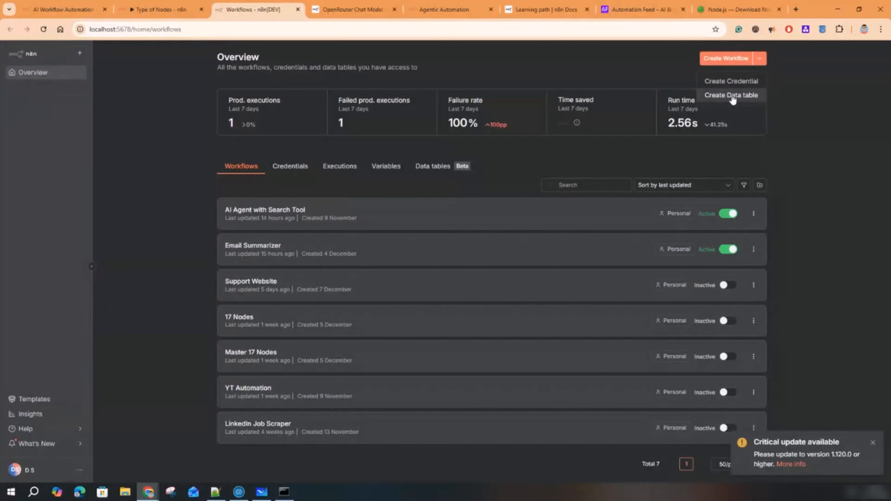
left_click(160, 5)
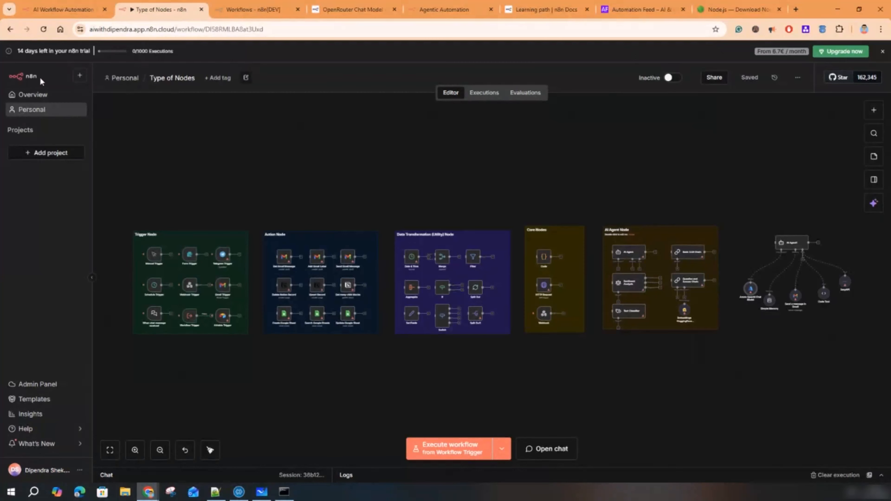
left_click(33, 94)
left_click(756, 83)
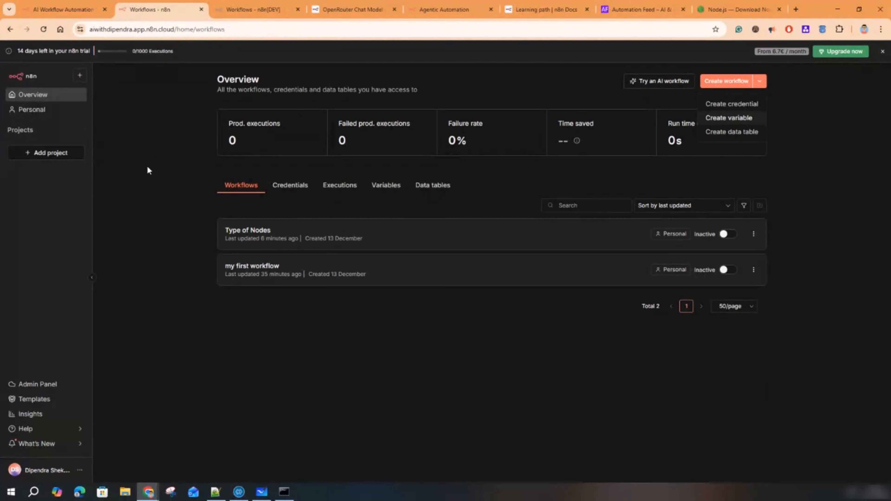
- Create a Global-scope variable 'name' whose value is a first name
left_click(741, 119)
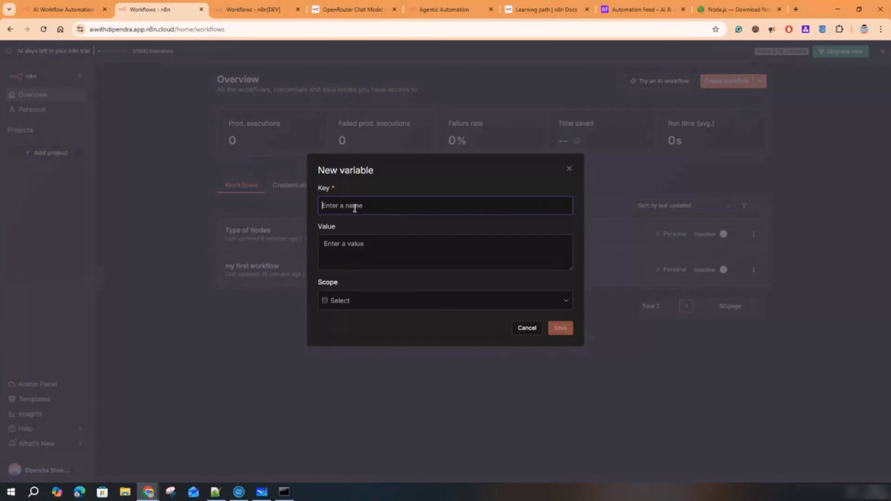
type("name")
key("Tab")
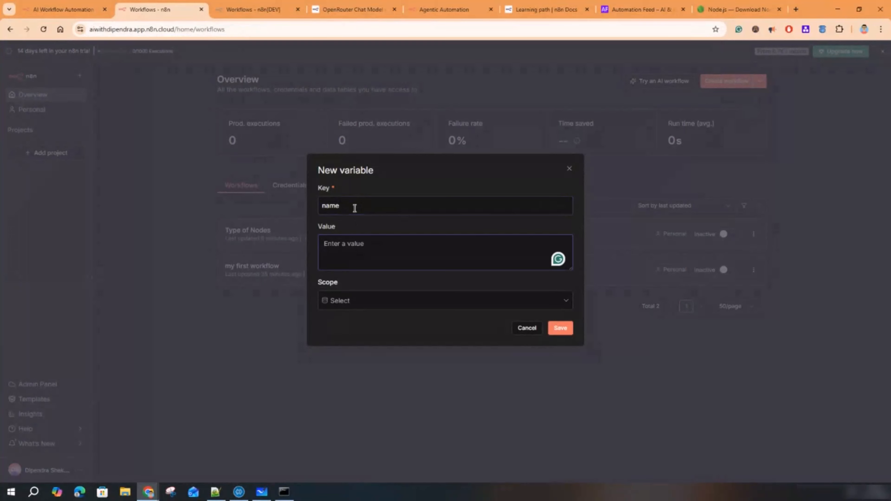
type("Dipendra")
left_click(371, 296)
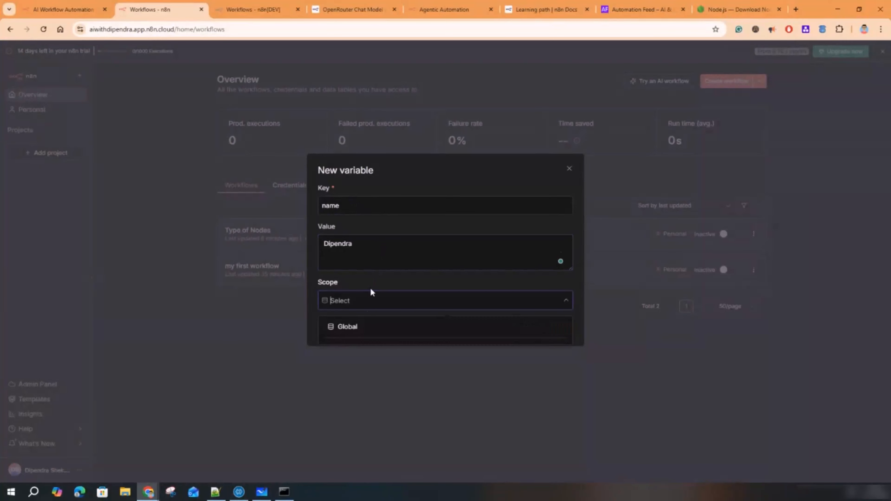
left_click(357, 329)
left_click(364, 306)
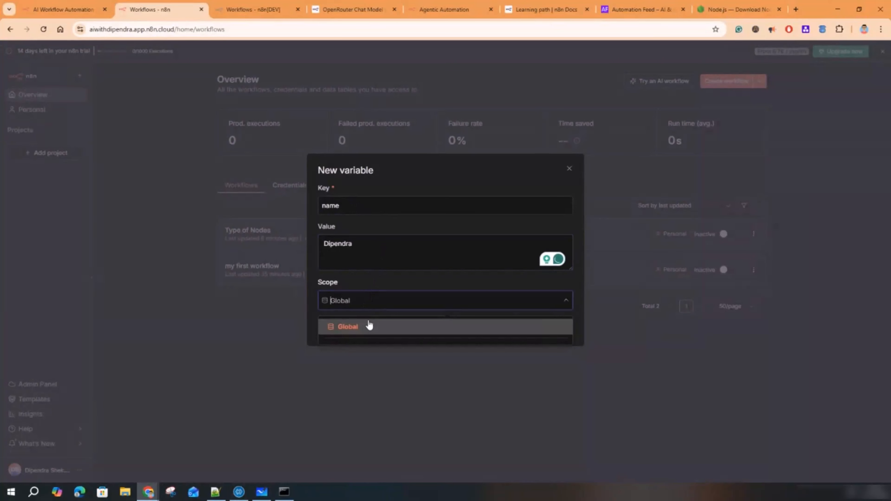
left_click(364, 327)
left_click(563, 305)
left_click(360, 328)
left_click(566, 331)
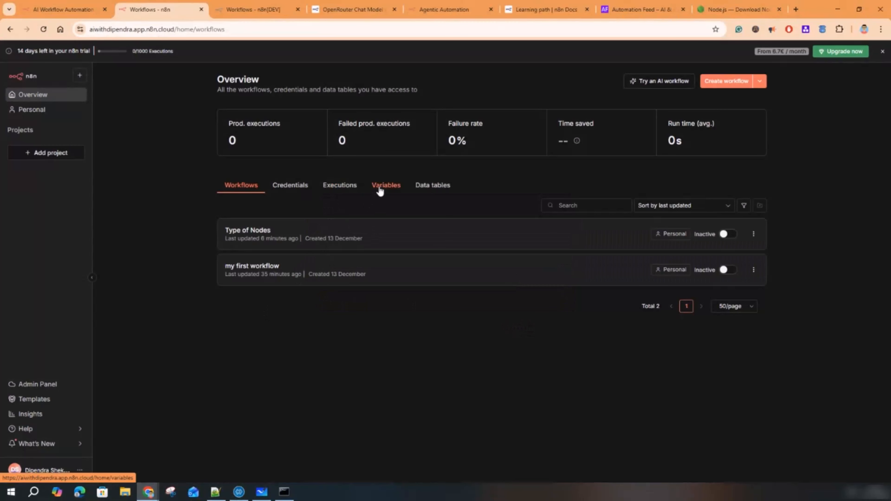
- Review the name variable and its $vars.name syntax, then switch to Data tables
left_click(380, 187)
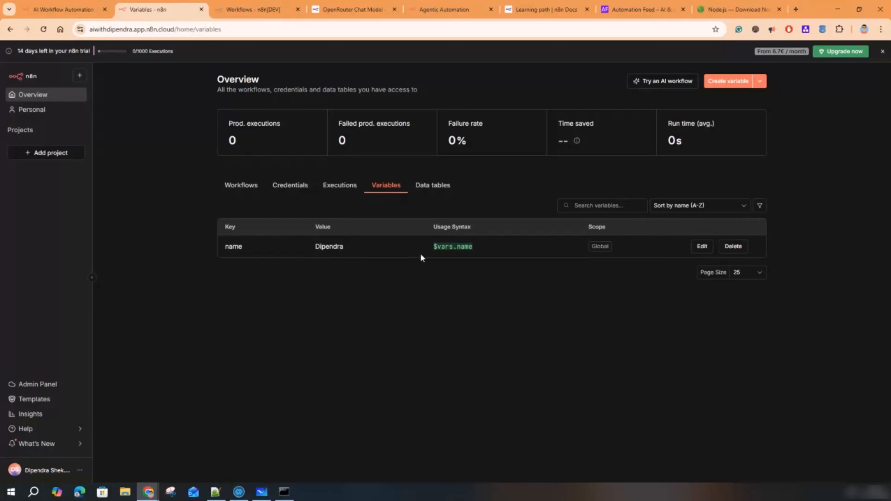
left_click_drag(473, 247, 433, 251)
left_click(702, 247)
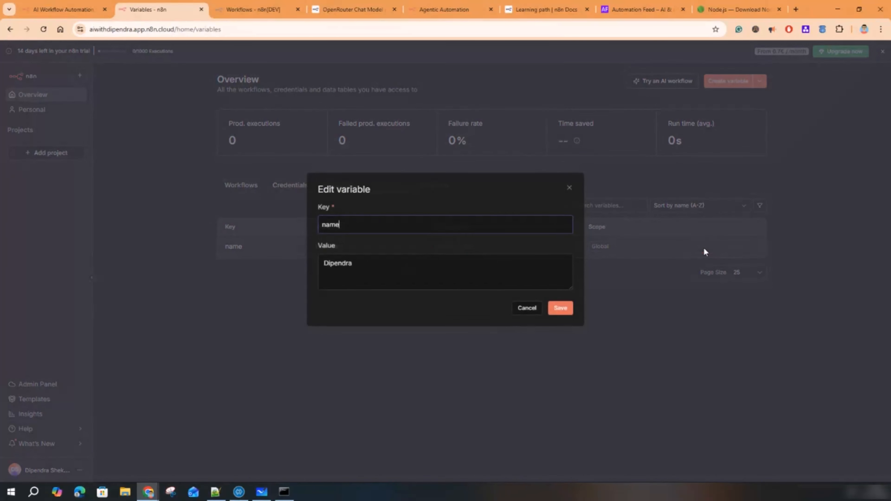
left_click(527, 309)
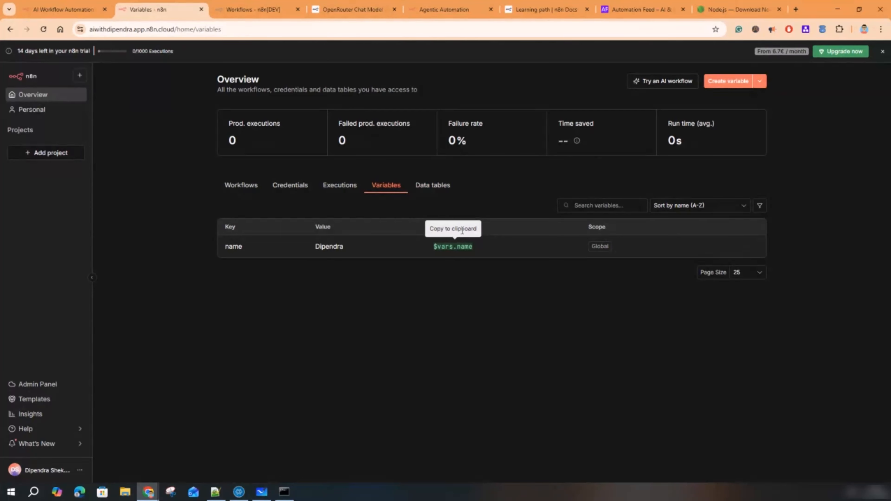
left_click(441, 189)
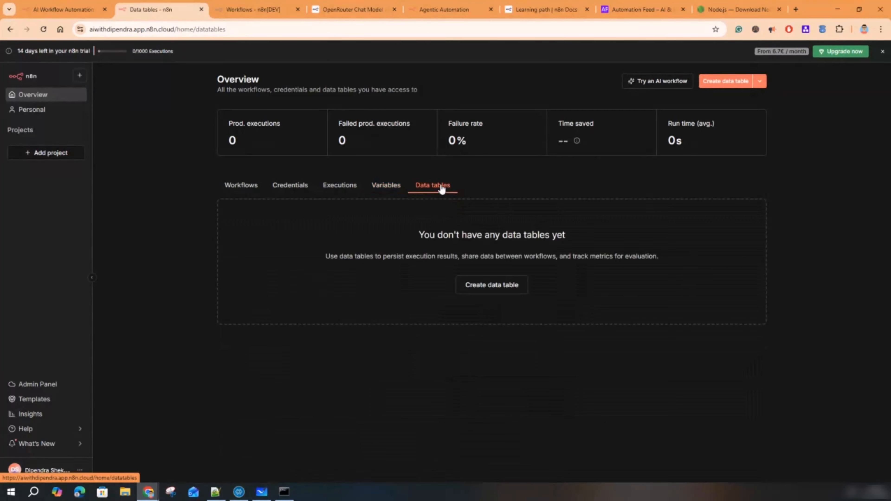
- Create a DtStudent data table from scratch, open it, and add its first row
left_click(487, 286)
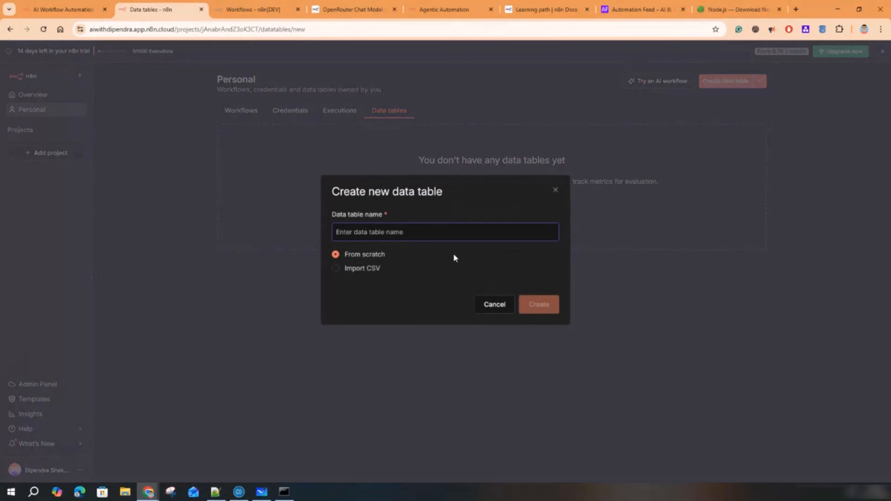
type("DtStudent")
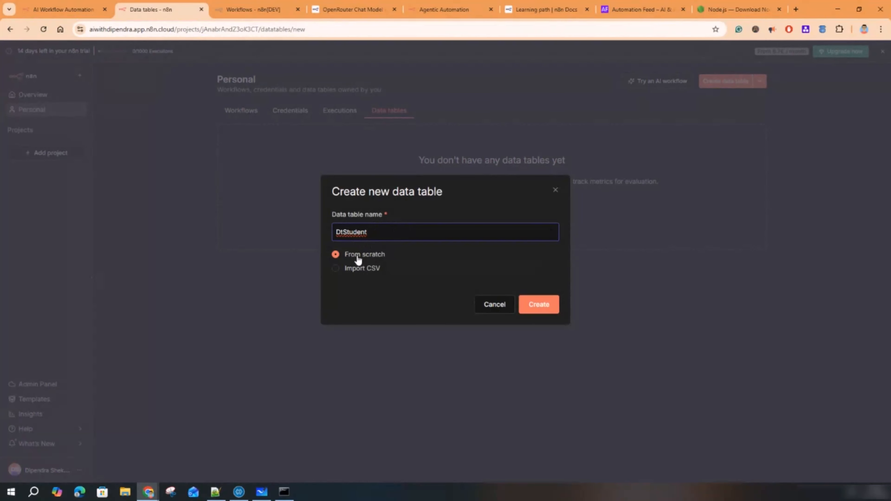
left_click(537, 305)
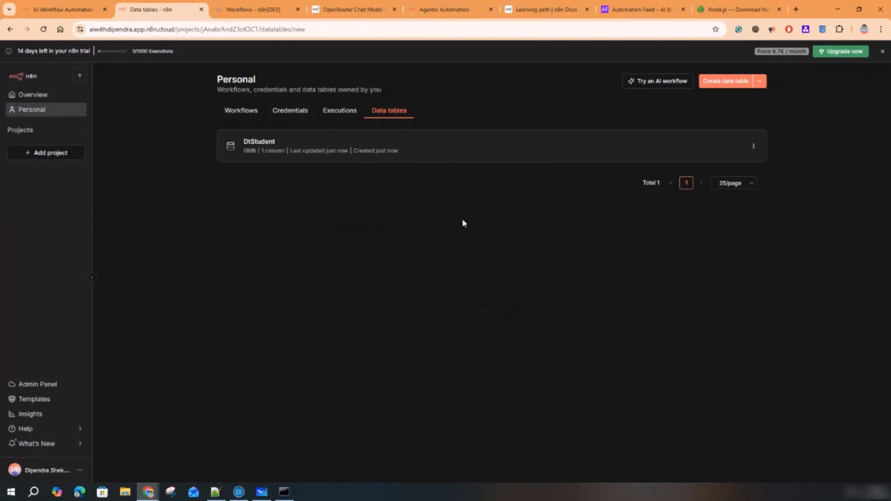
left_click(295, 153)
left_click(161, 113)
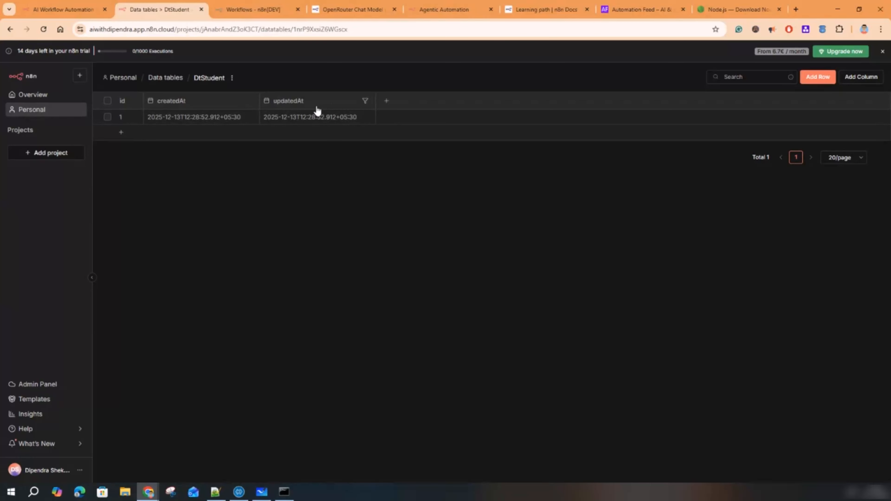
- Add a Name column and a number-type Age column to the DtStudent table
left_click(388, 104)
type("Name")
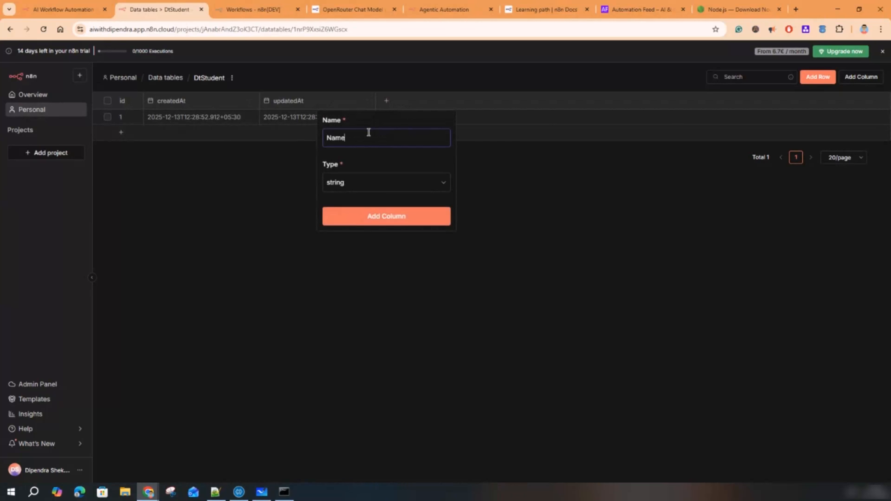
left_click(372, 216)
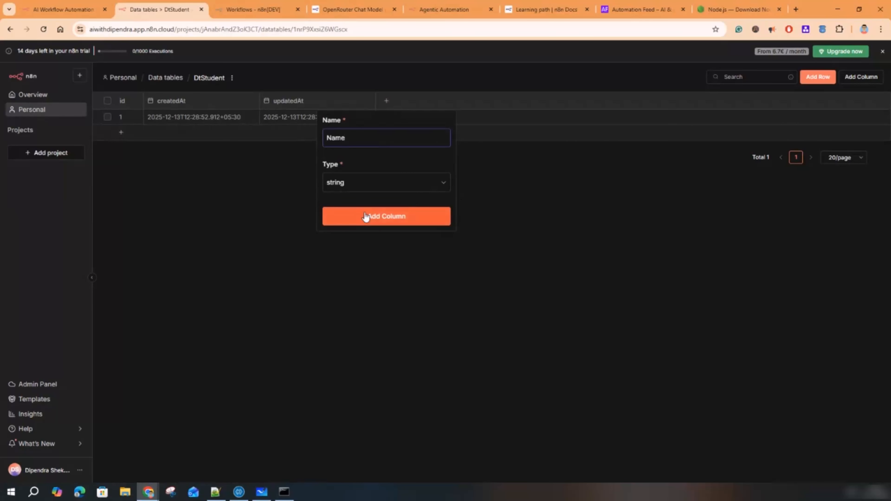
left_click(503, 102)
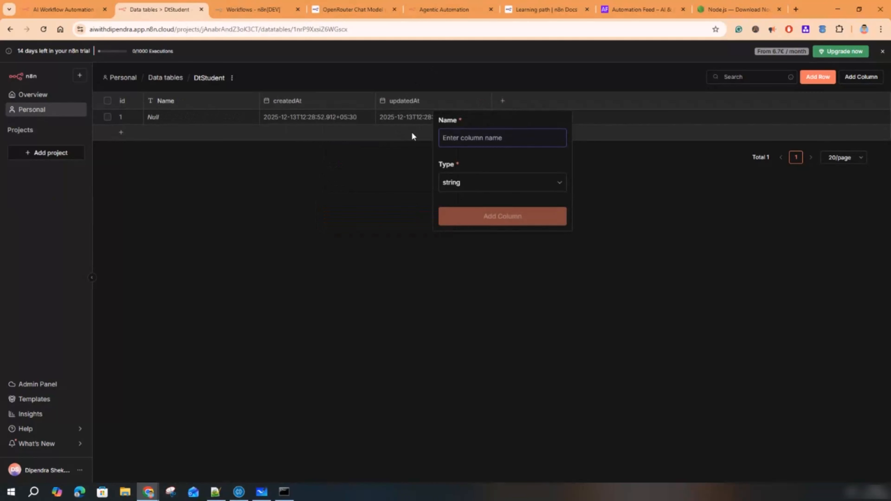
type("Age")
left_click(452, 182)
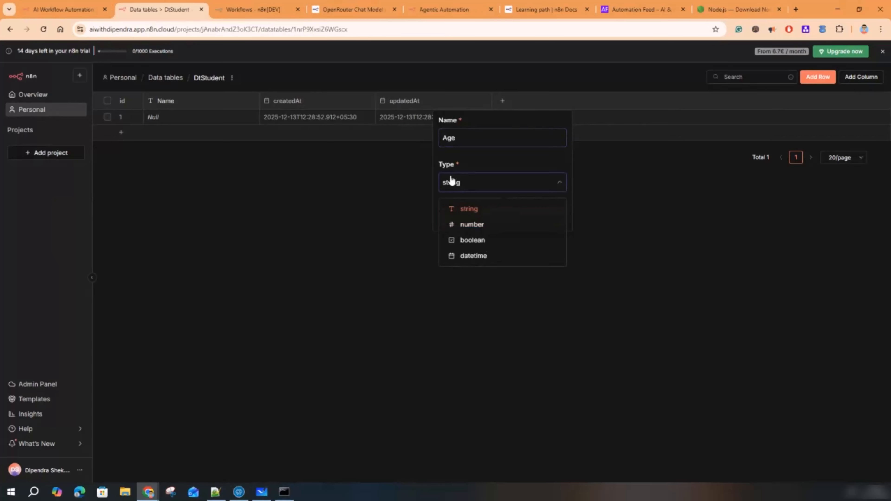
left_click(495, 233)
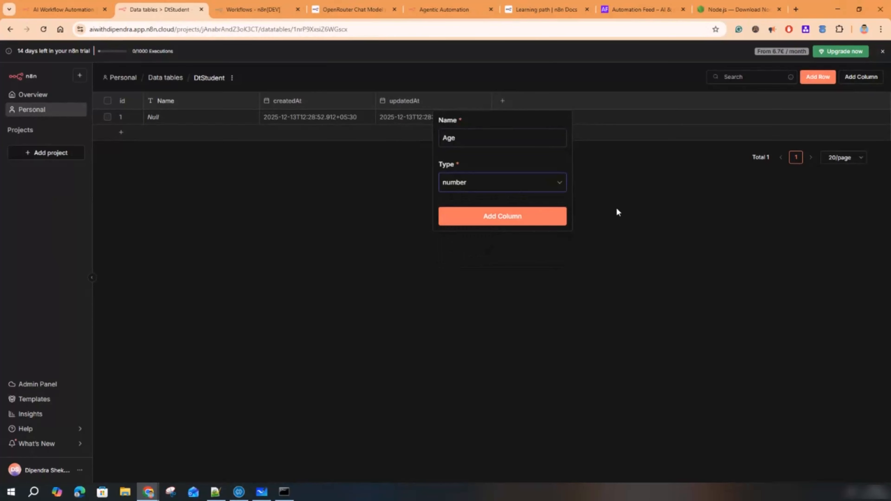
left_click(493, 216)
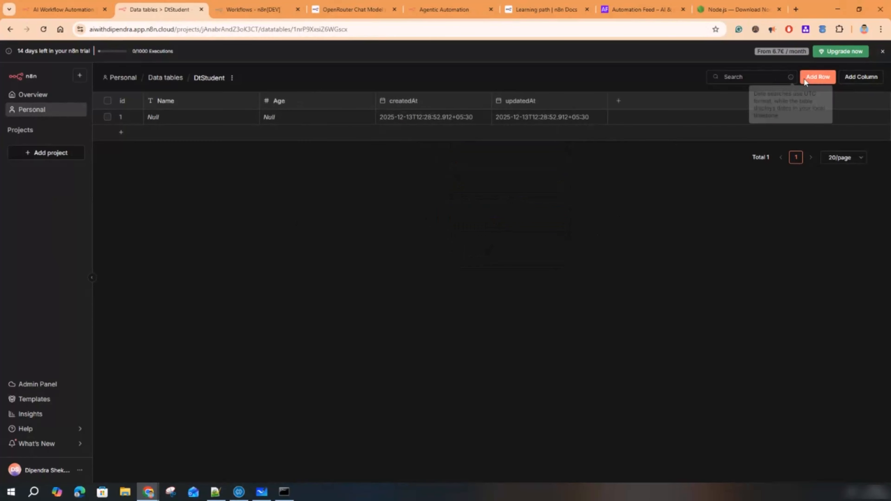
- Add a second row and enter a student's name in the first row's Name cell
left_click(818, 80)
key("Escape")
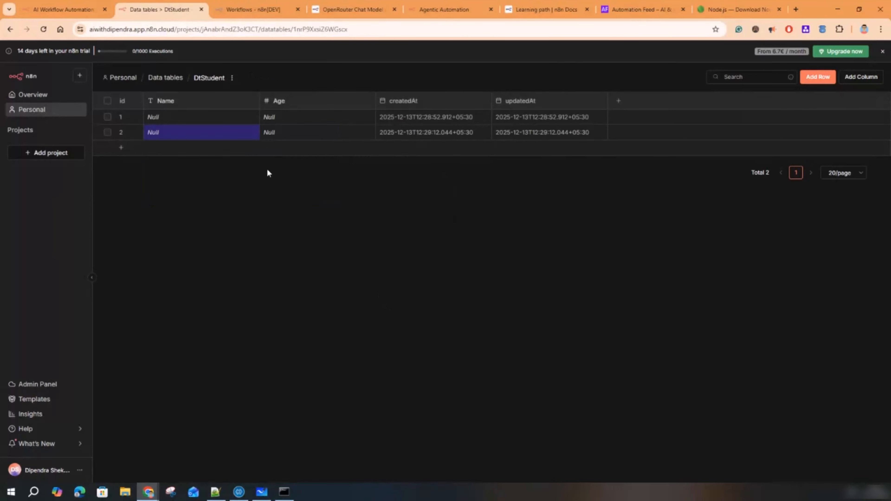
left_click(177, 117)
type("Dipend")
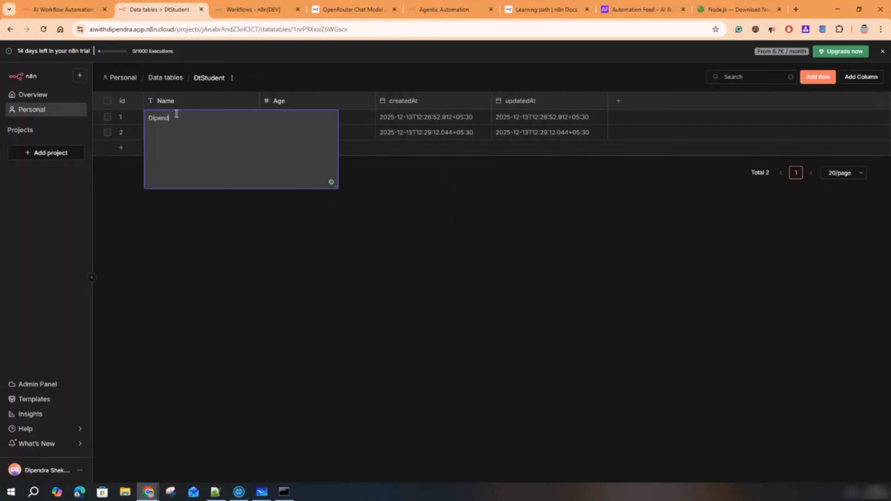
type("ra")
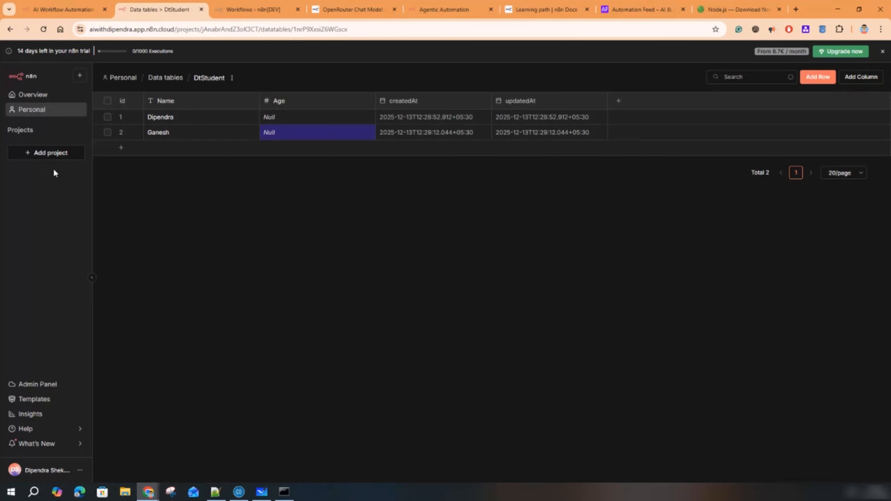
- Return to the cloud Overview and browse the Credentials and Executions lists
left_click(165, 77)
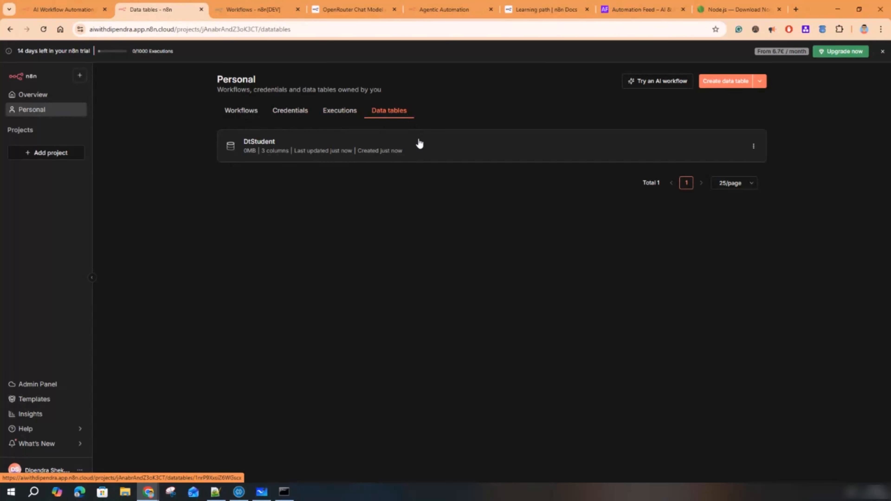
left_click(42, 99)
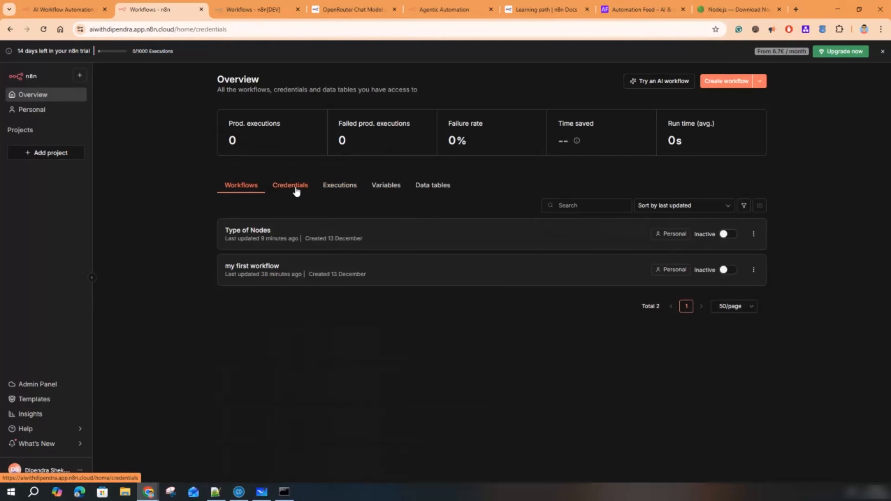
left_click(296, 190)
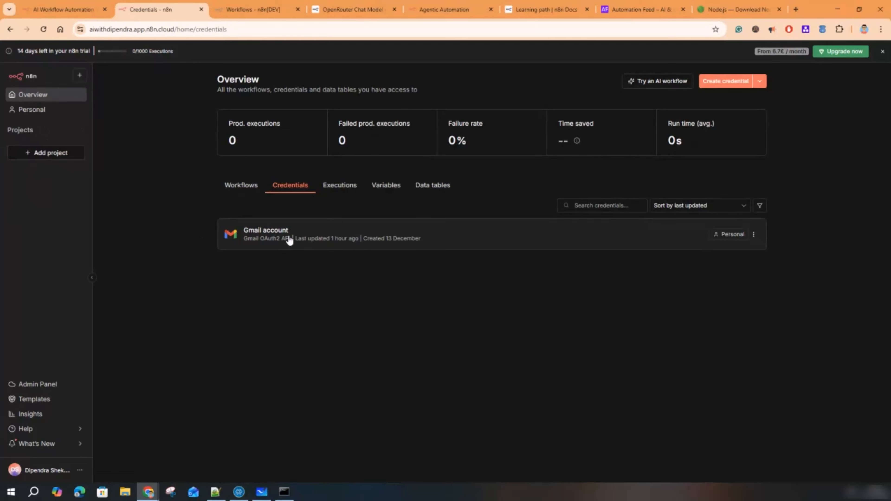
left_click(350, 191)
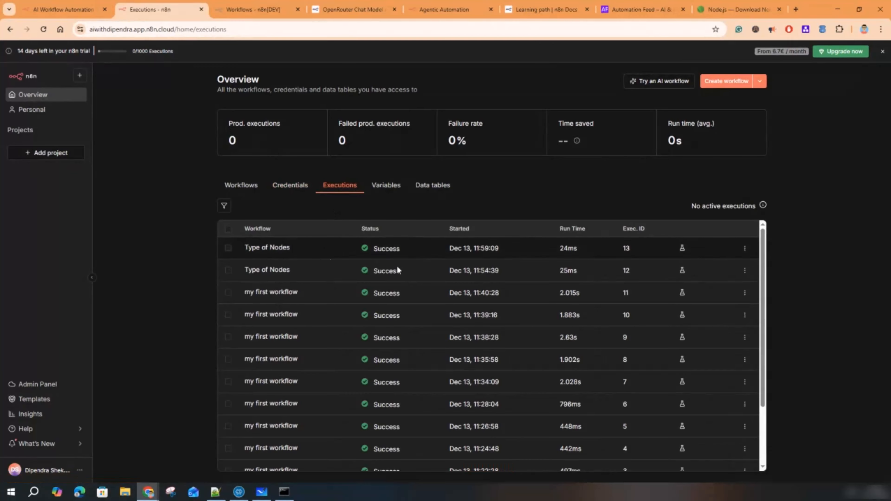
scroll(433, 365, "down", 3)
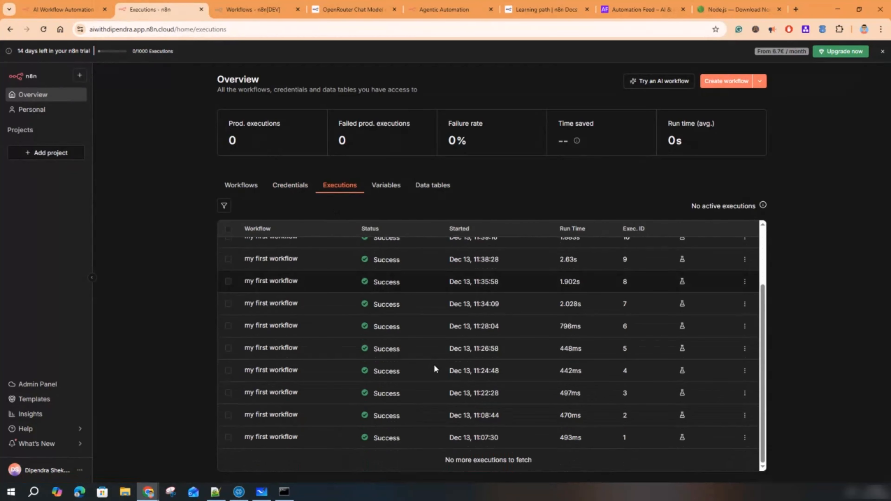
scroll(452, 371, "up", 3)
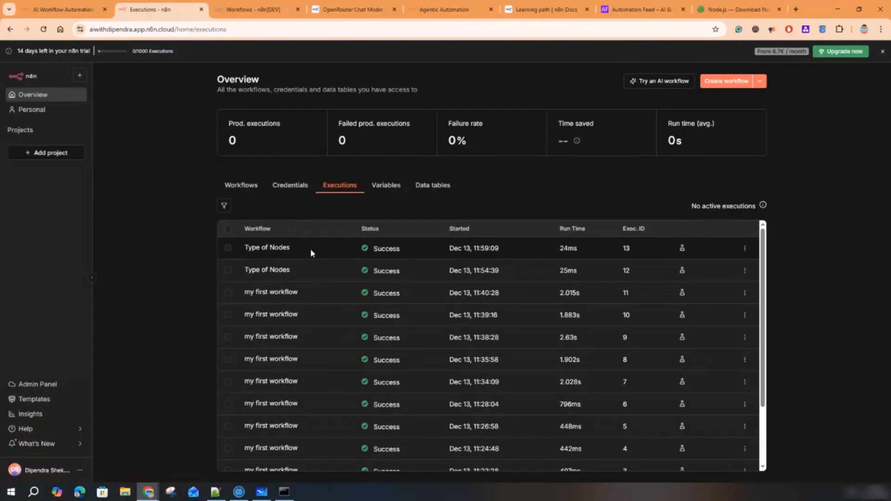
scroll(351, 365, "down", 3)
scroll(421, 351, "up", 3)
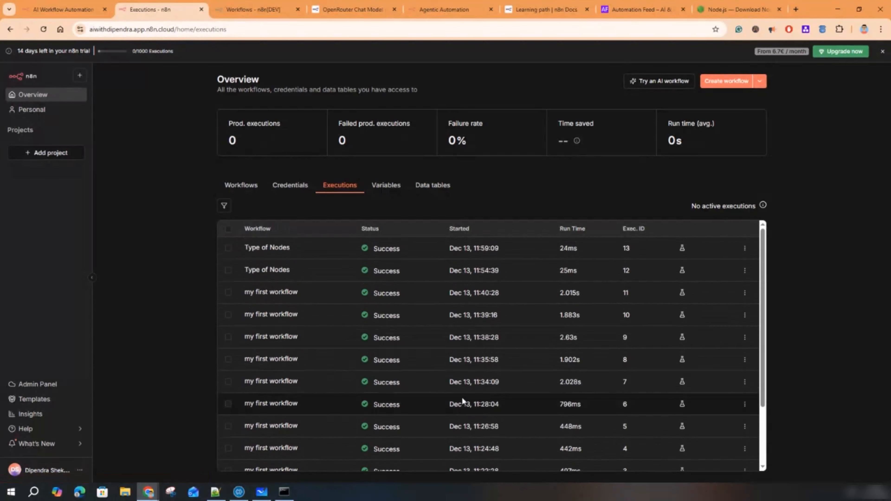
- Inspect the Type of Nodes executions, including ID#12, then review Variables and Data tables
left_click(274, 248)
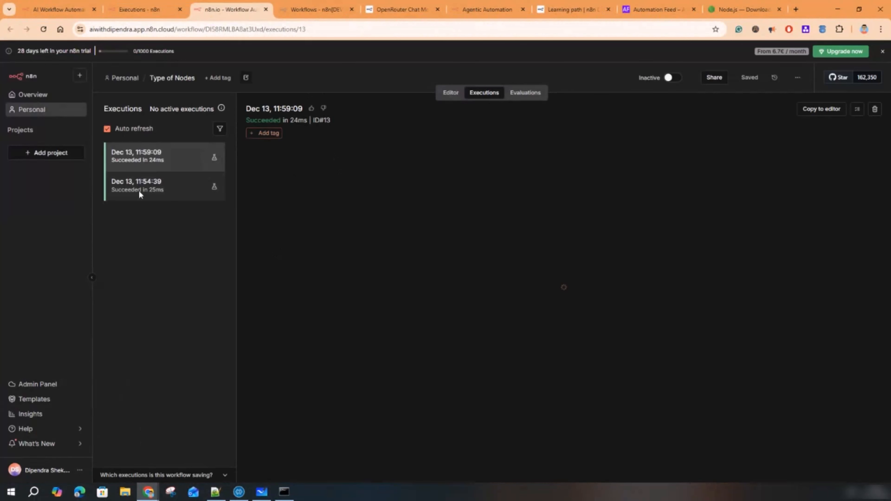
left_click(144, 191)
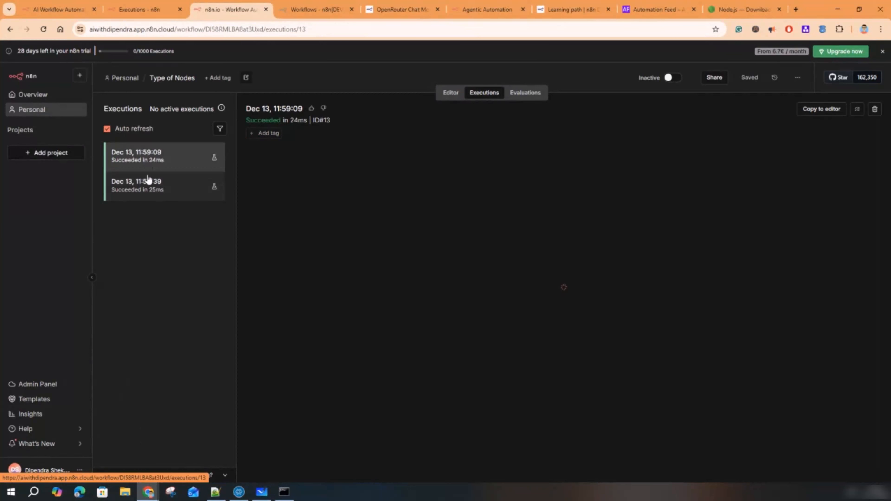
left_click(265, 11)
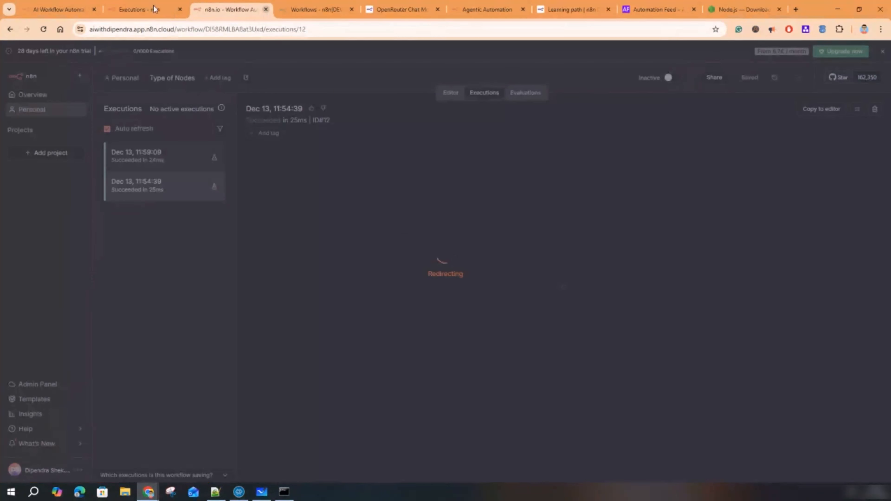
left_click(152, 6)
left_click(384, 186)
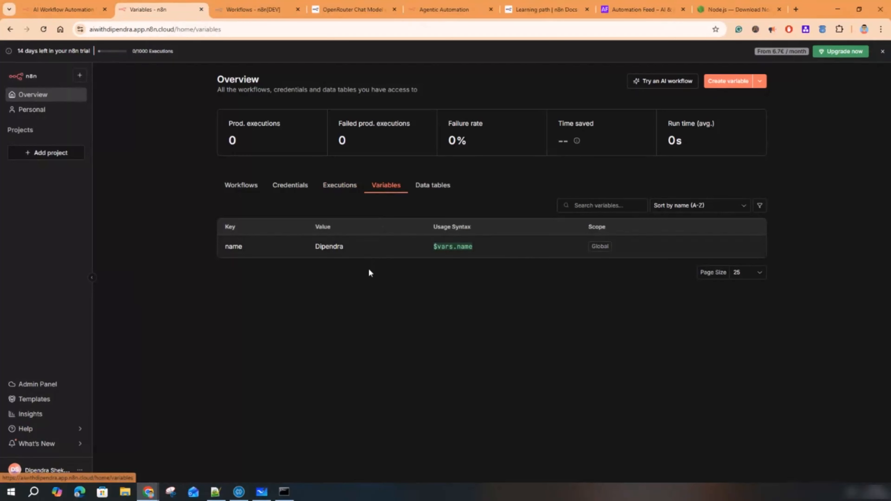
left_click(435, 185)
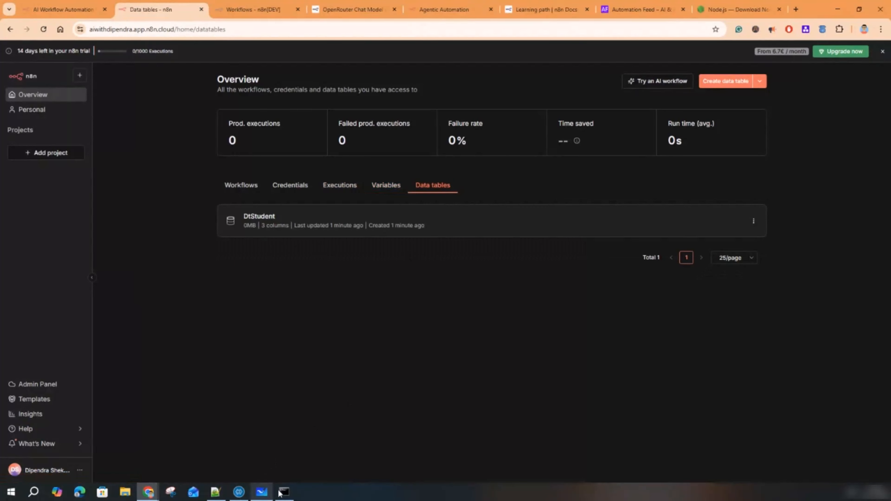
- Compare the local instance's variables with the cloud data tables and its trial-days notice
left_click(253, 4)
left_click(378, 171)
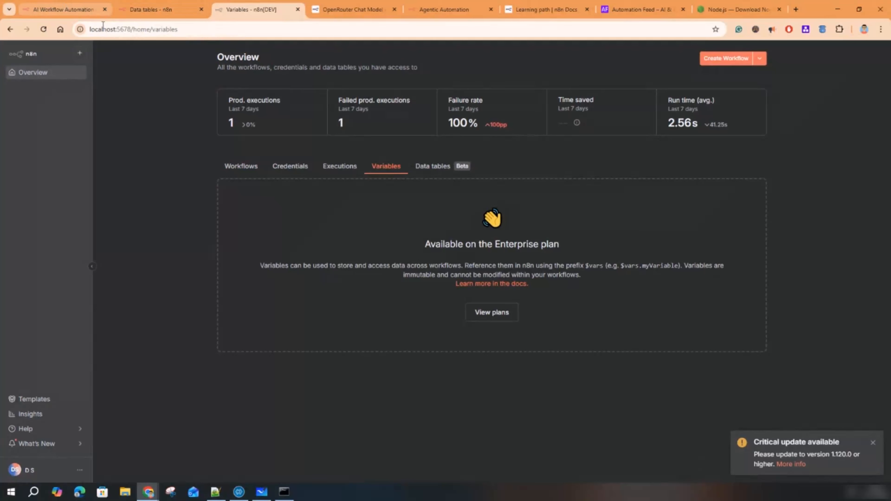
left_click(80, 9)
left_click(154, 5)
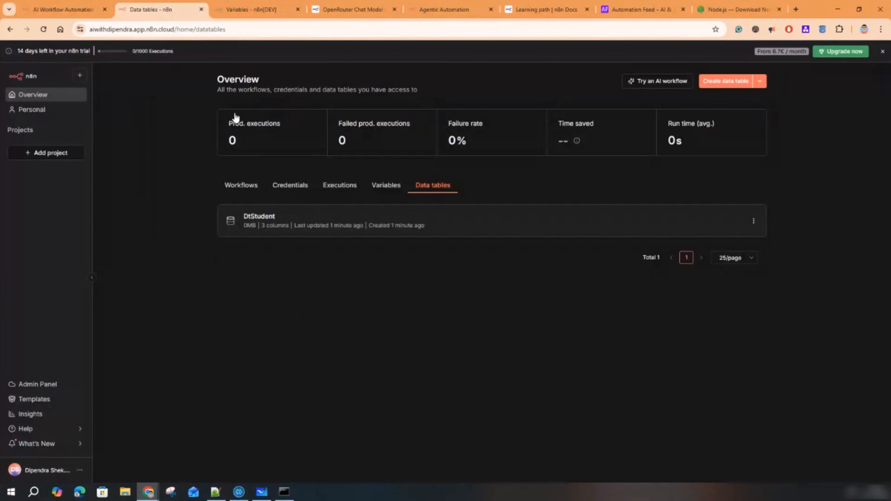
left_click_drag(17, 51, 86, 53)
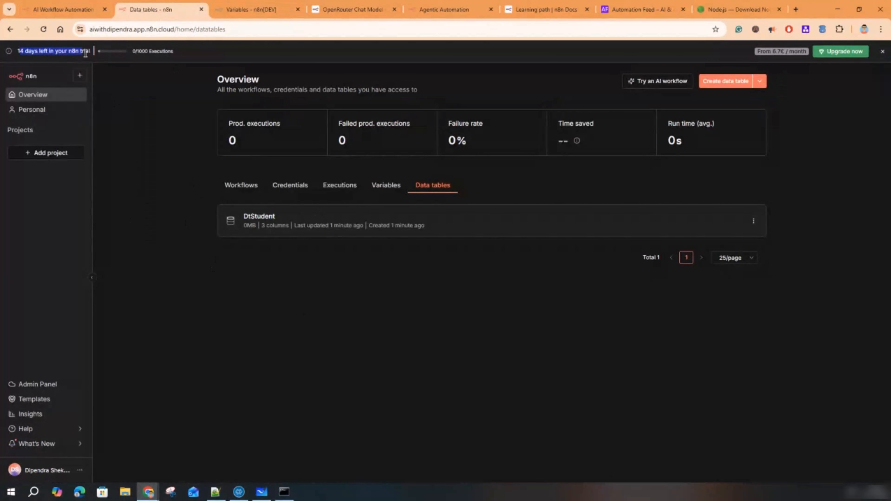
left_click(254, 9)
- Browse the local data tables, executions, credentials and workflows, then open 17 Nodes
left_click(435, 168)
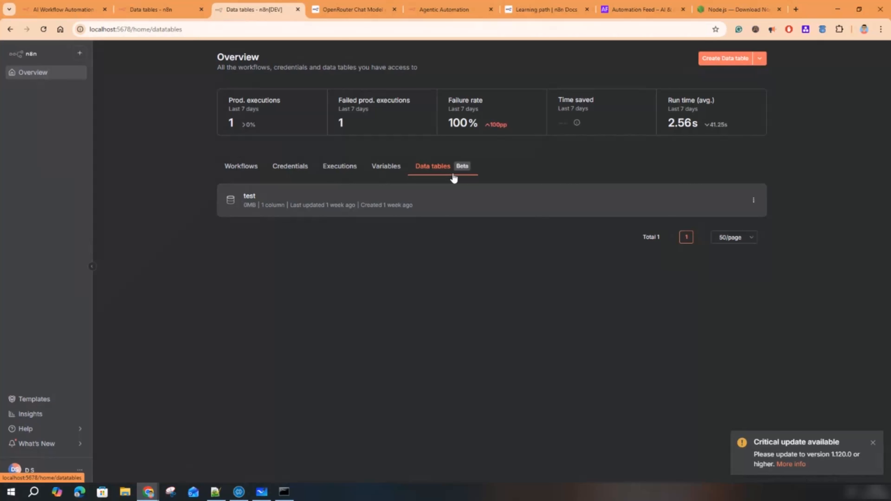
left_click(349, 167)
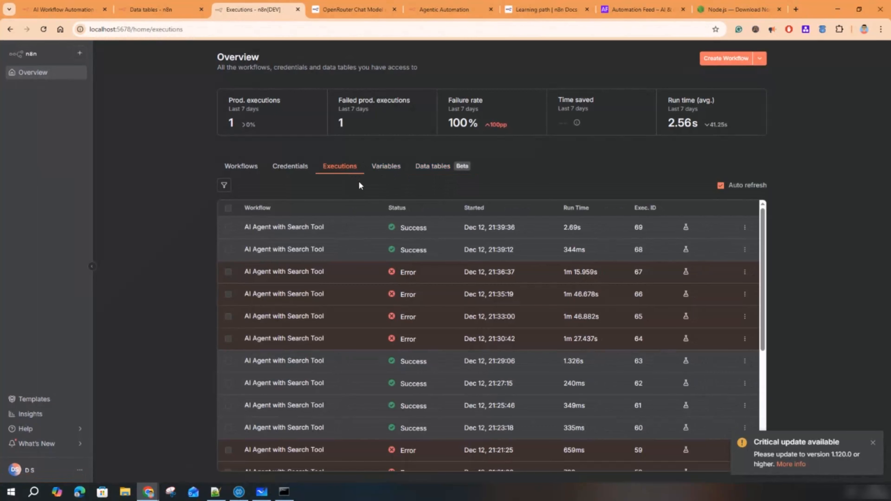
left_click(285, 169)
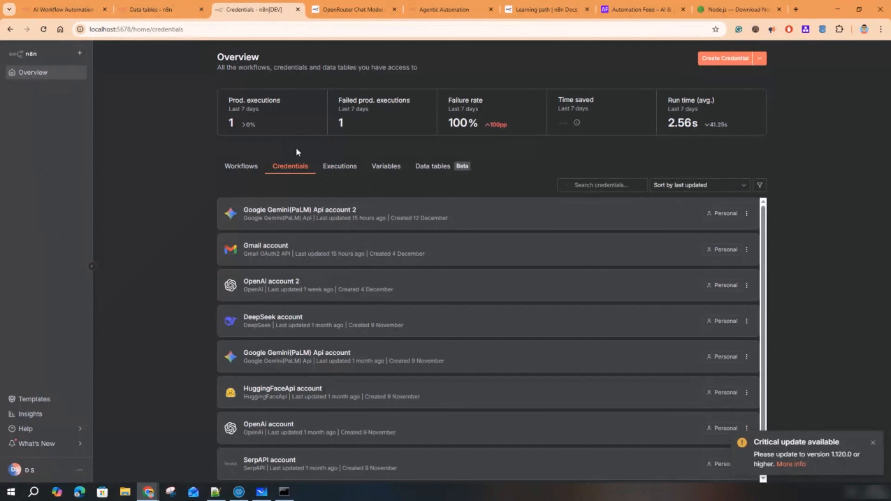
left_click(249, 169)
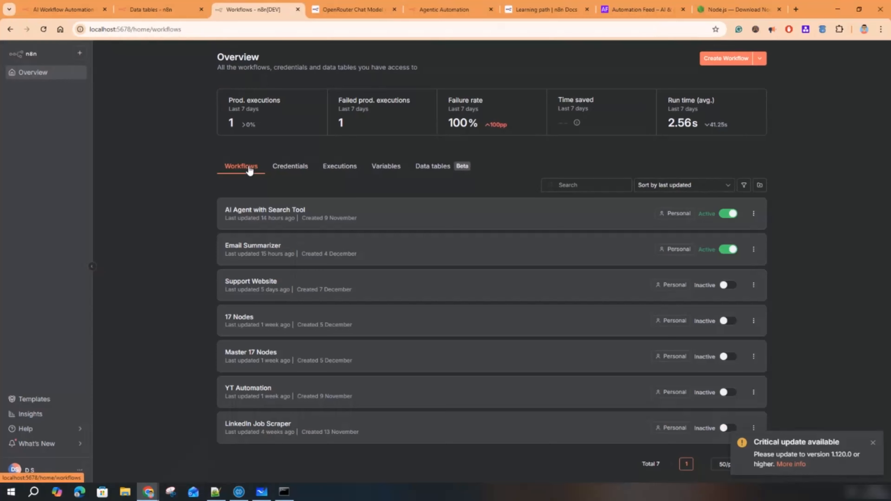
left_click(165, 10)
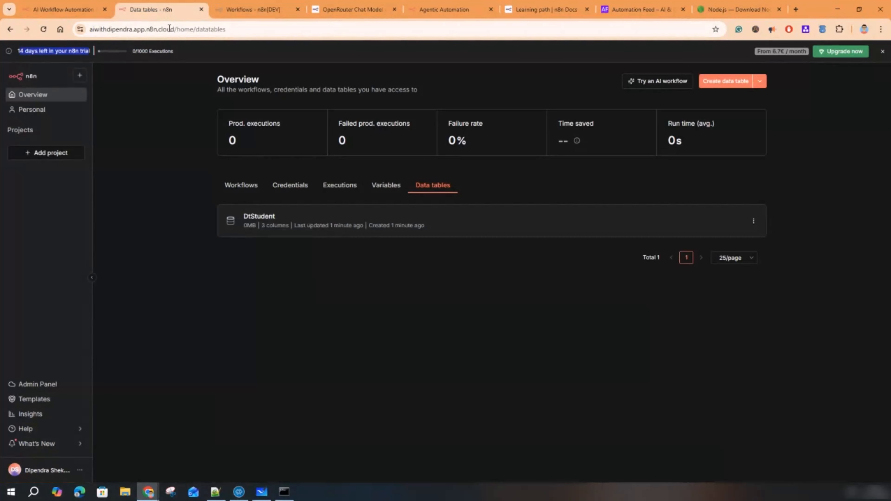
left_click(250, 11)
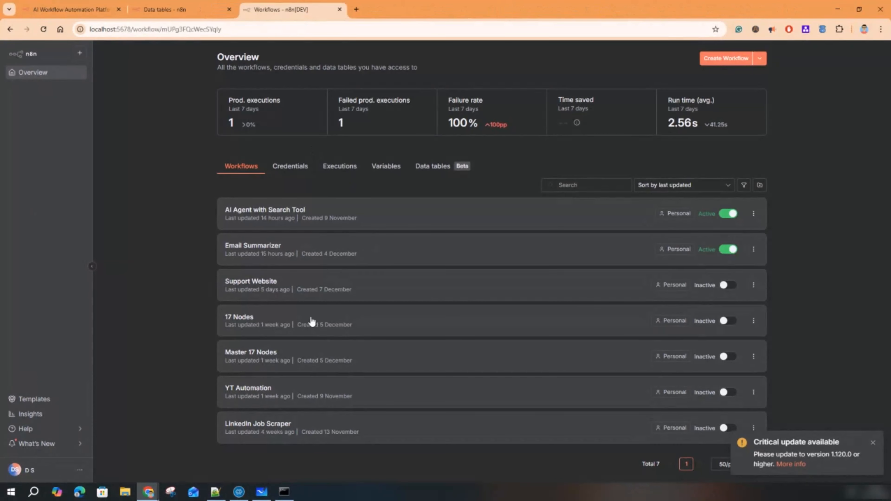
left_click(310, 318)
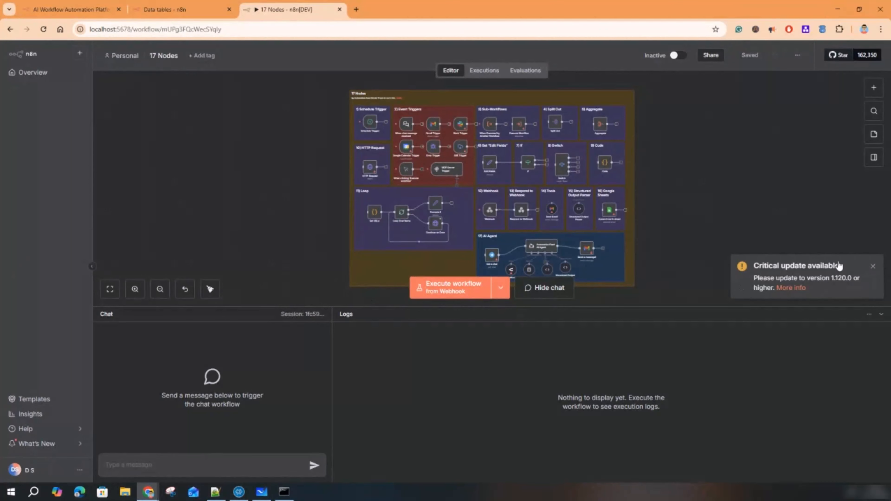
- Dismiss the update toast, hide the chat panel, frame the 17 Nodes board, and select Schedule Trigger
left_click(873, 266)
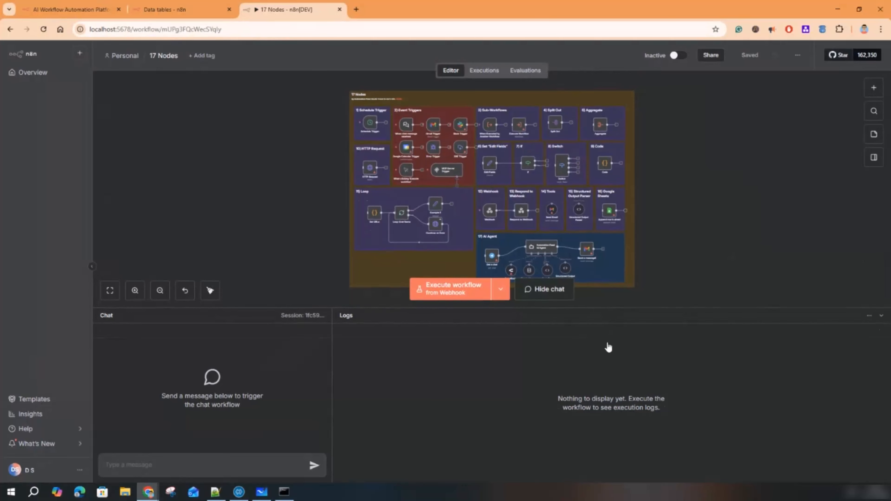
left_click_drag(609, 347, 611, 406)
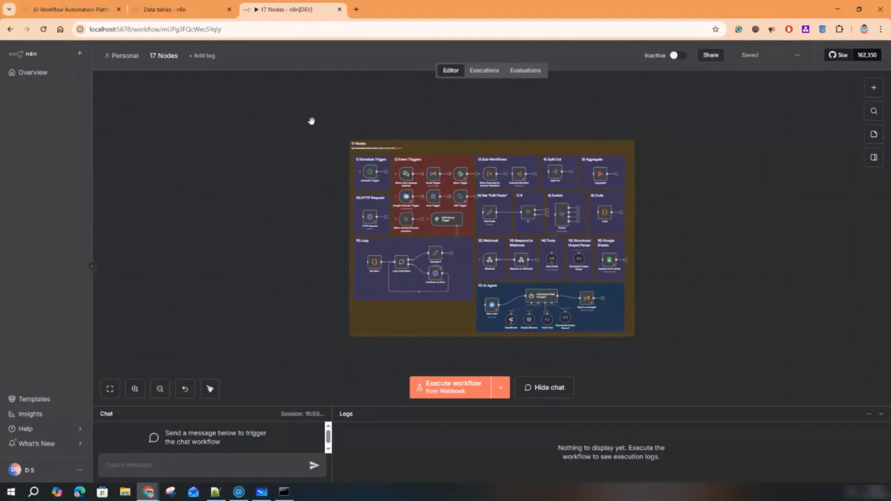
scroll(310, 176, "up", 3)
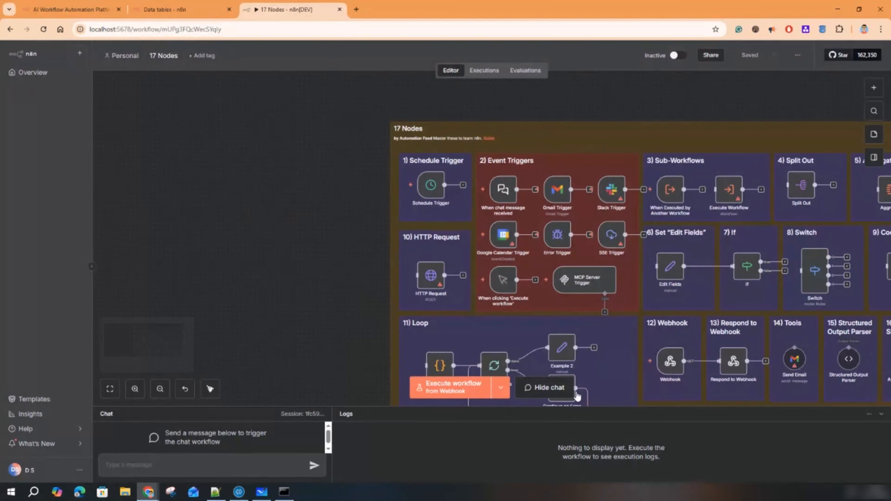
left_click(556, 388)
left_click_drag(310, 183, 92, 124)
left_click_drag(778, 211, 790, 200)
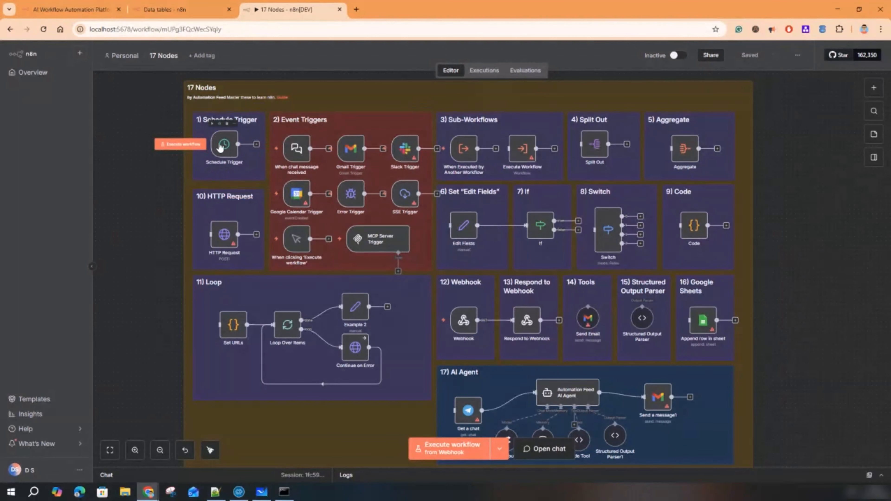
left_click(220, 147)
- In the Schedule Trigger, keep the Days interval at 1, set Trigger at Hour to 9am and Trigger at Minute to 2
double_click(220, 147)
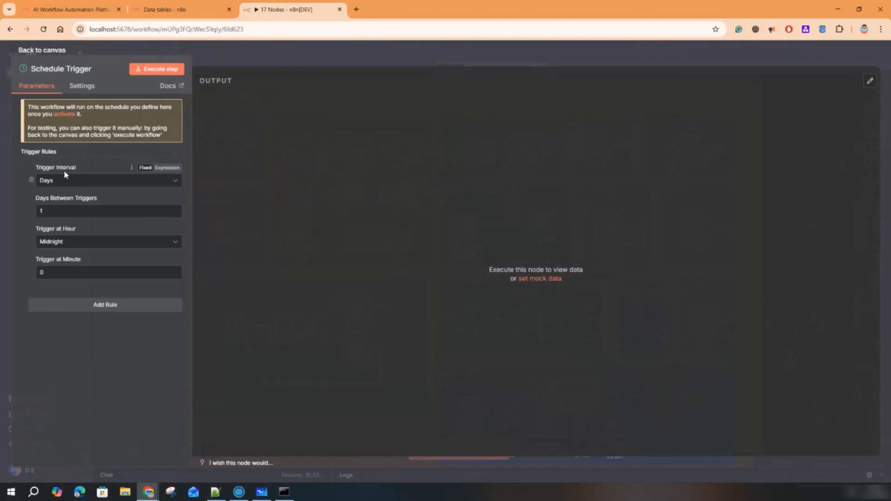
left_click(79, 181)
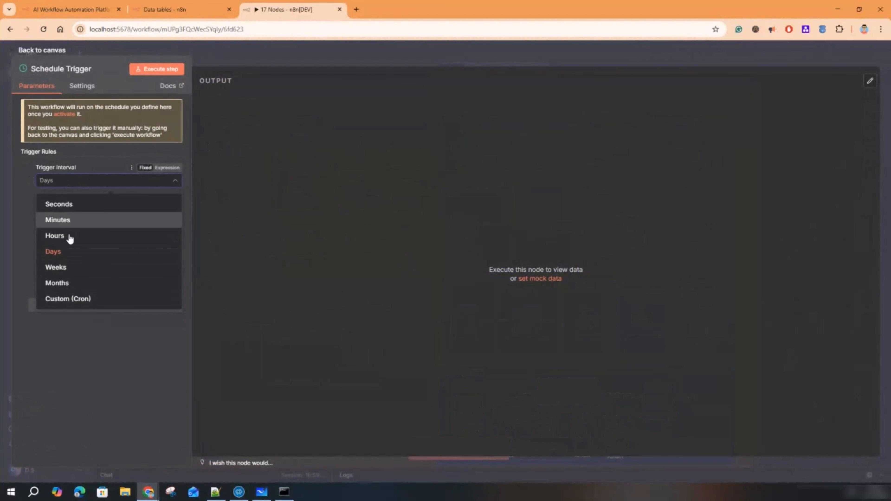
left_click(62, 253)
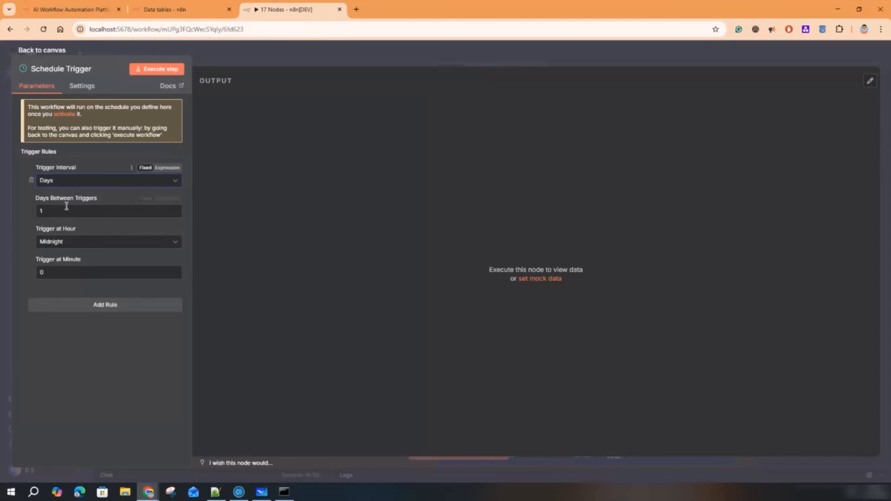
left_click(69, 182)
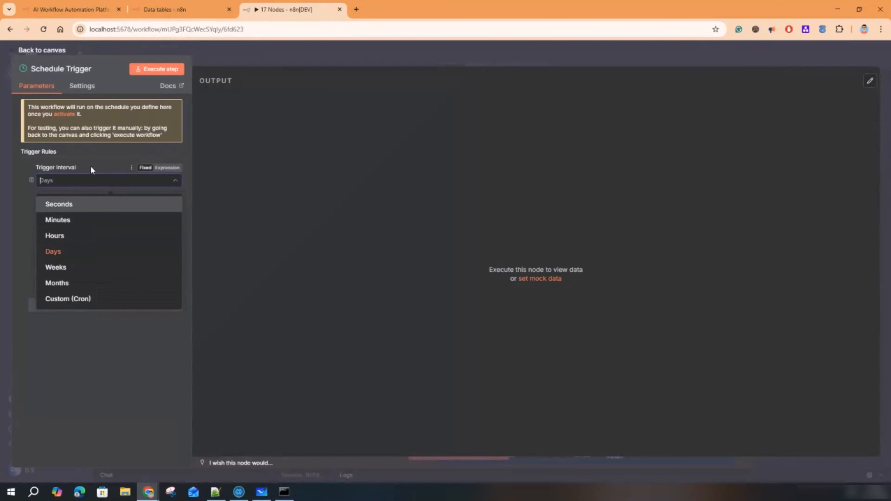
left_click(59, 256)
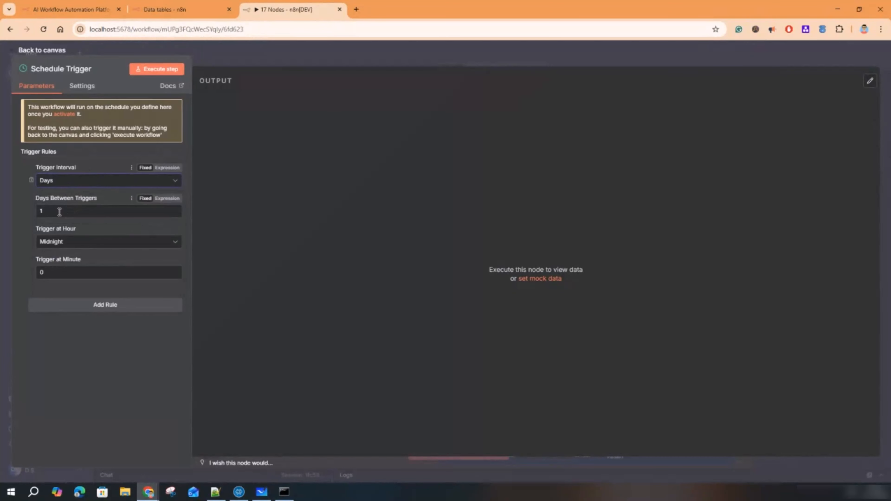
double_click(40, 209)
left_click(72, 243)
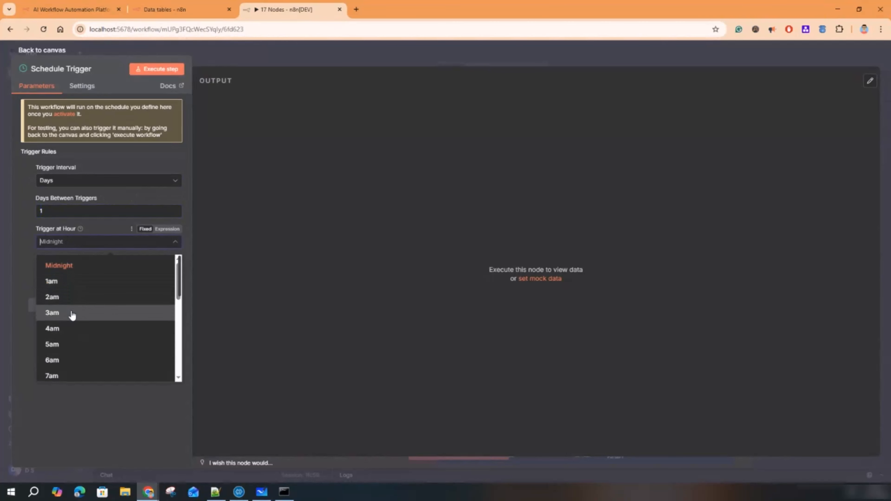
scroll(73, 315, "down", 3)
left_click(67, 314)
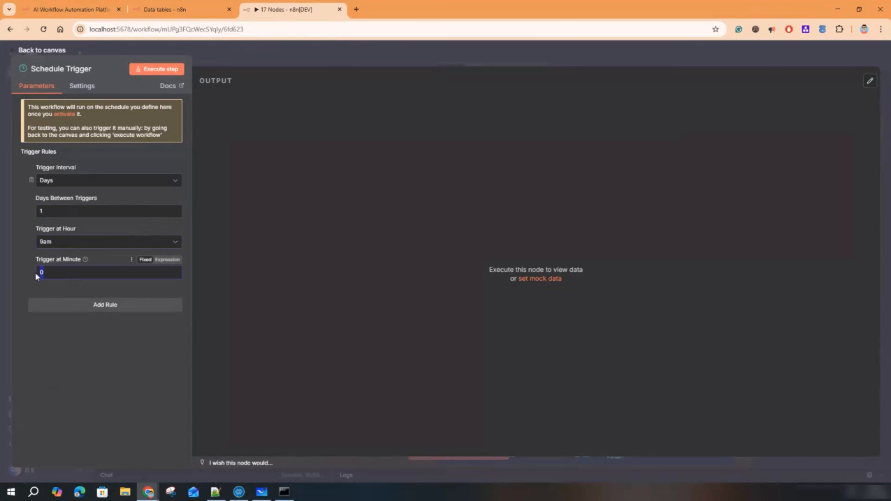
type("2")
left_click(87, 345)
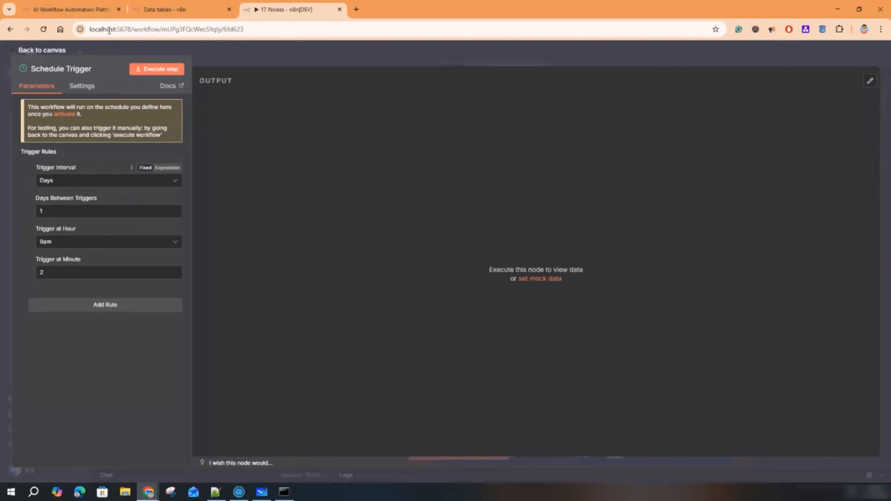
- Check the n8n server log window and other browser tabs, then return to the 17 Nodes tab
left_click_drag(98, 29, 243, 30)
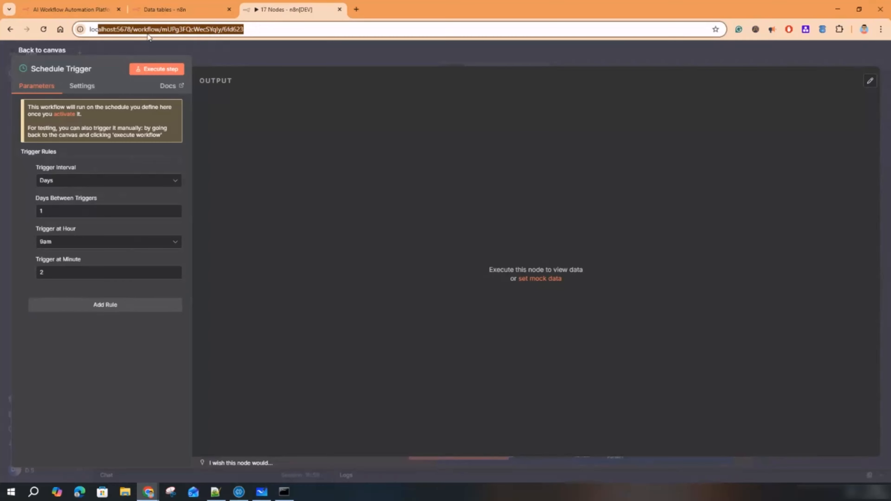
left_click(284, 491)
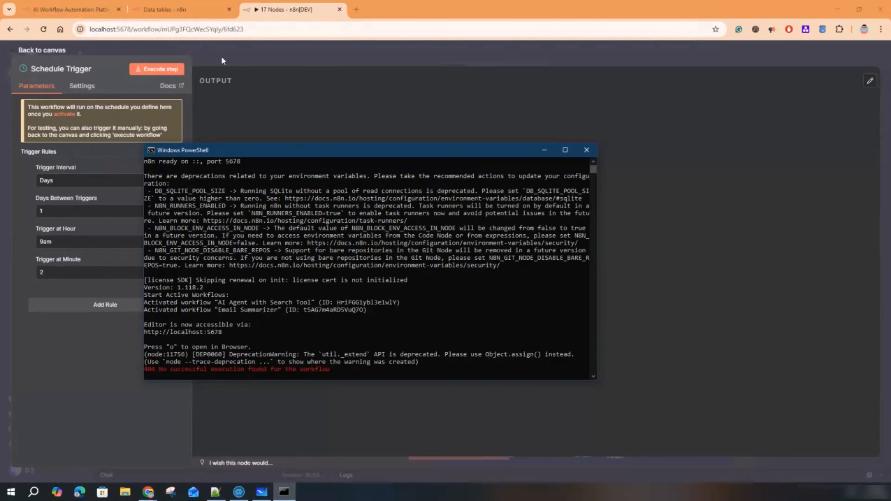
left_click(78, 9)
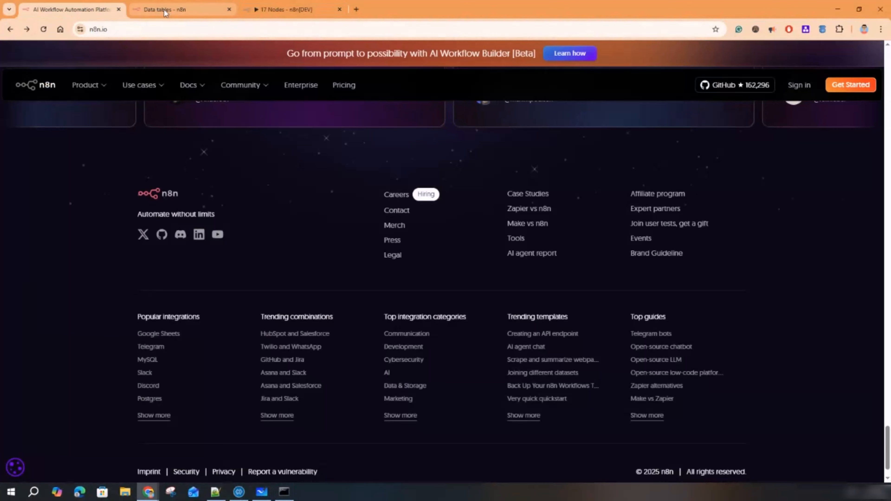
left_click(162, 10)
left_click_drag(96, 30, 253, 30)
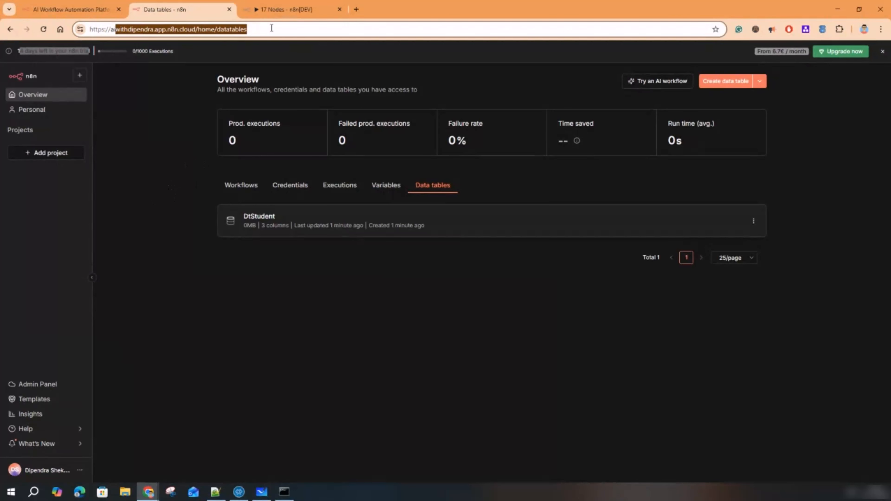
left_click(277, 5)
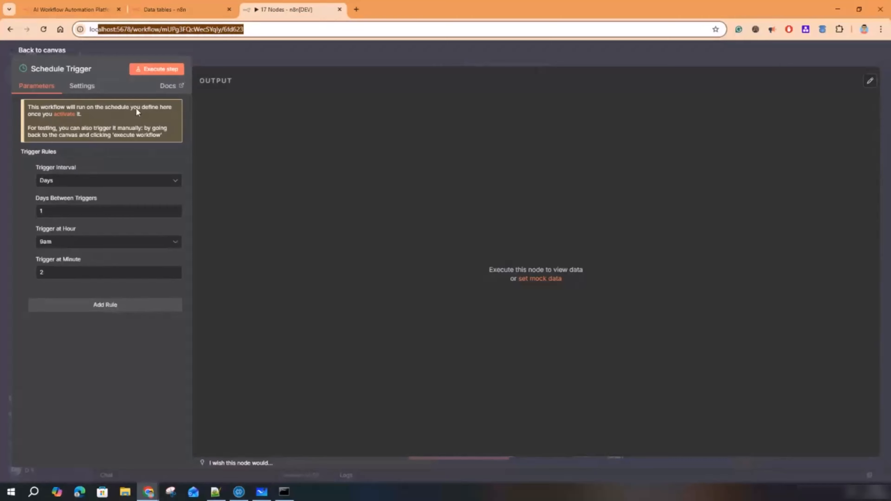
- Close the Schedule Trigger settings and briefly open and close the MCP Server Trigger's tools list
left_click(333, 56)
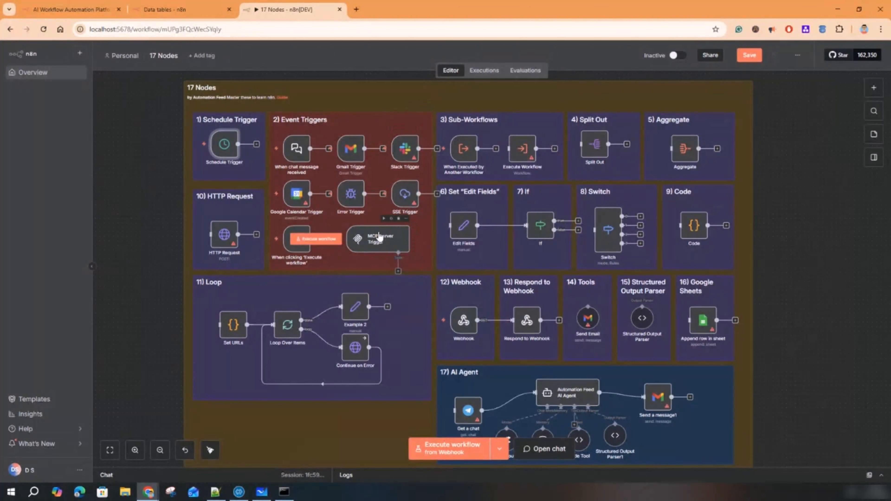
left_click(397, 240)
left_click(398, 271)
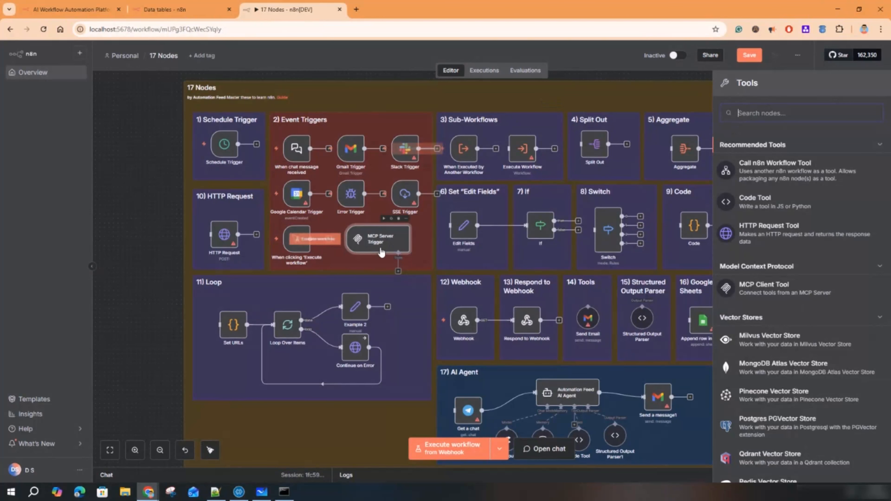
left_click(625, 77)
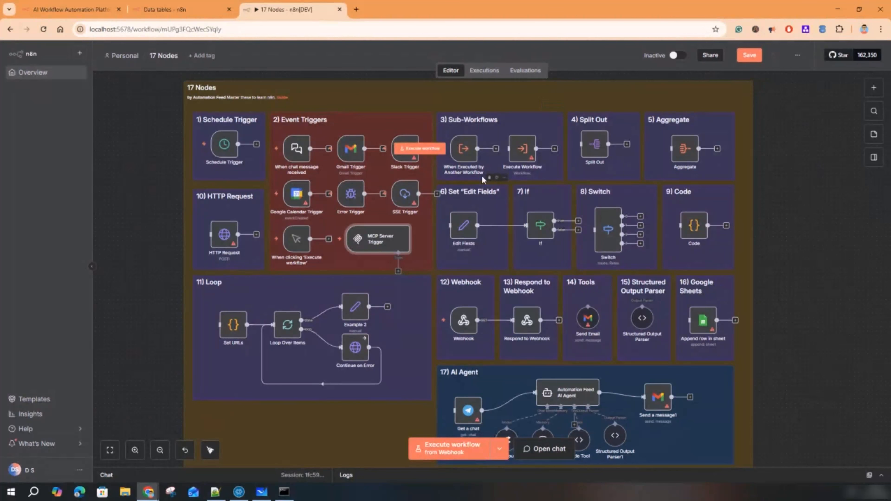
scroll(482, 176, "up", 2)
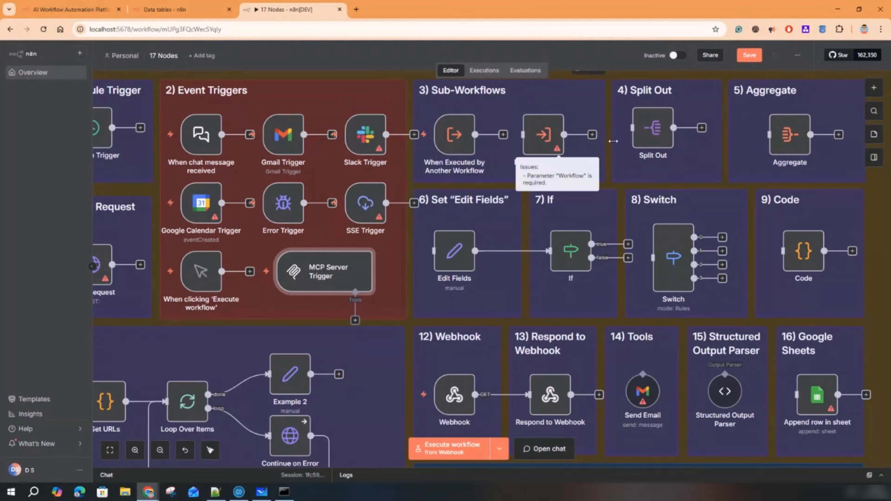
double_click(654, 130)
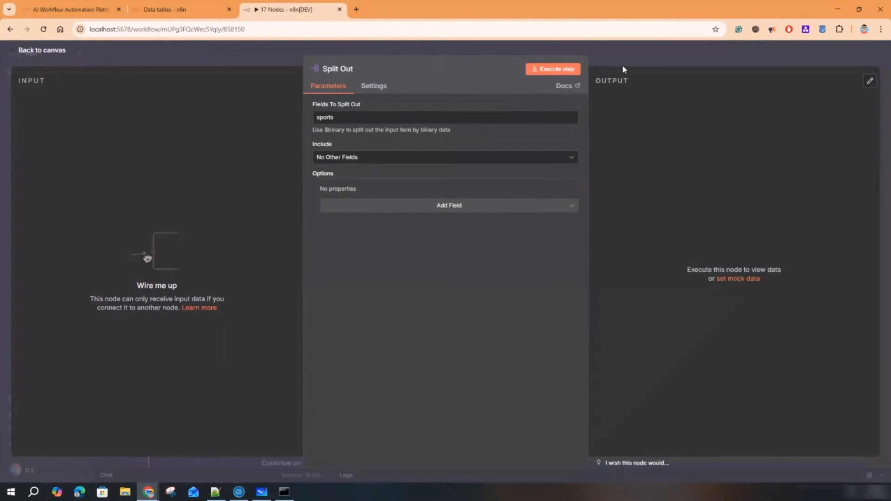
left_click(627, 62)
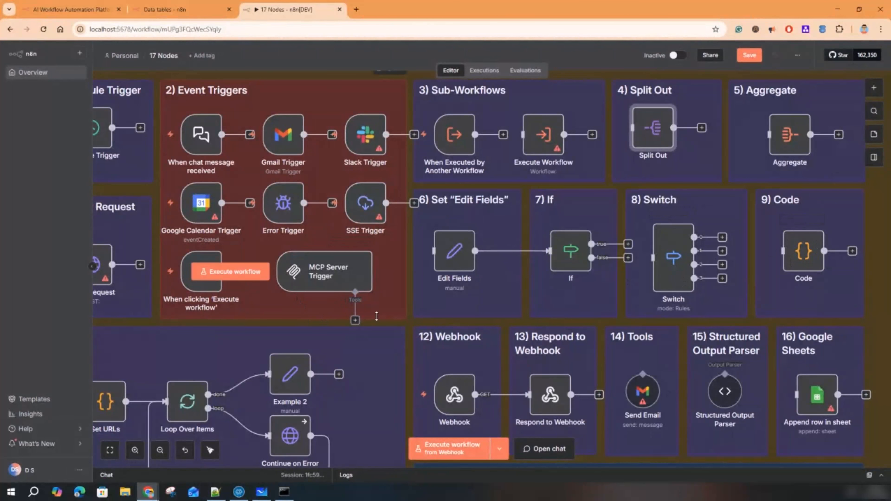
- Download the 17 Nodes workflow as a JSON file from the workflow's options menu
scroll(386, 304, "down", 2)
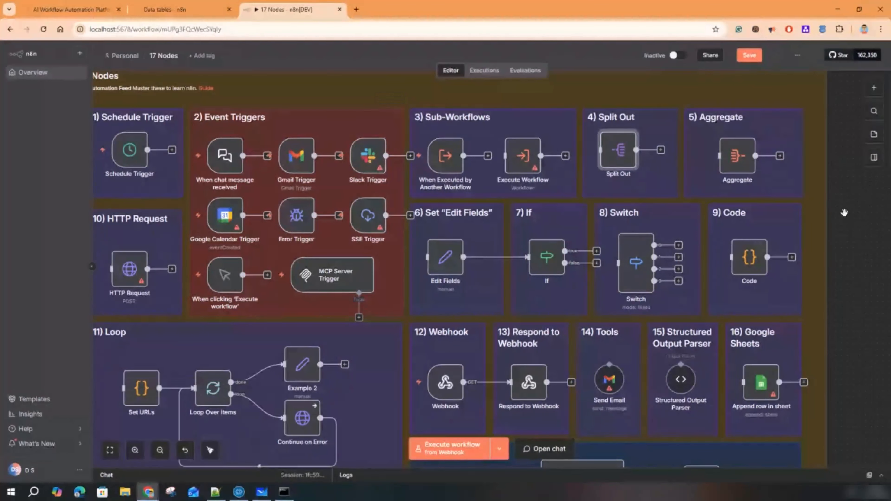
left_click_drag(849, 207, 854, 186)
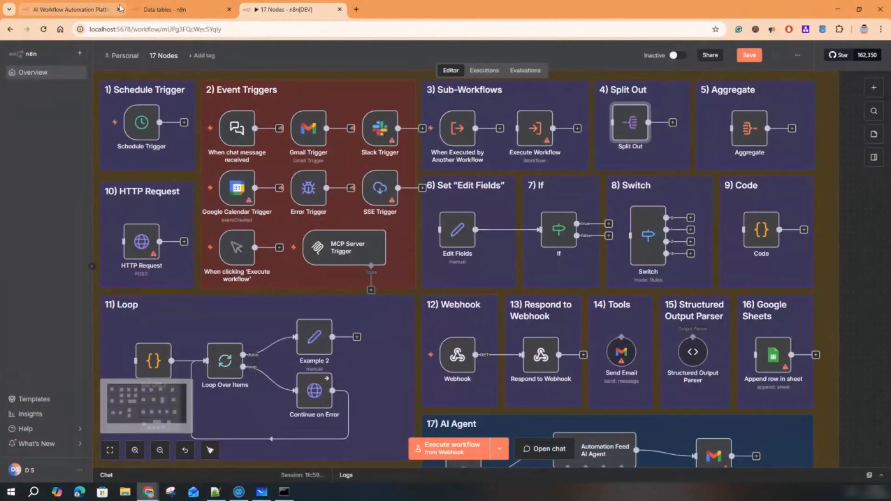
scroll(265, 220, "down", 1)
scroll(264, 220, "down", 2)
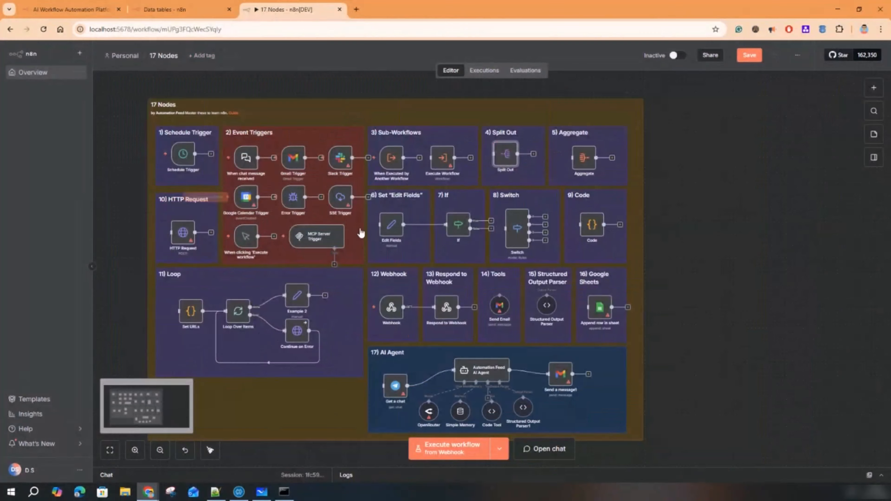
scroll(402, 211, "up", 2)
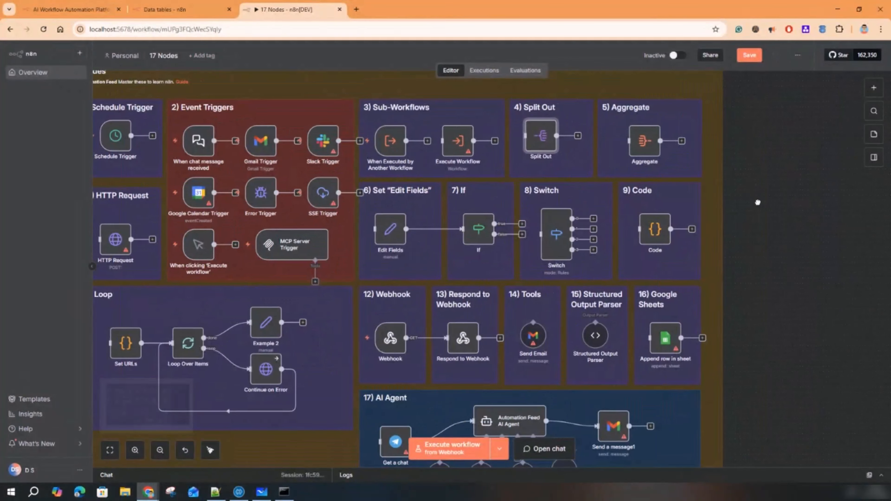
left_click_drag(740, 202, 800, 211)
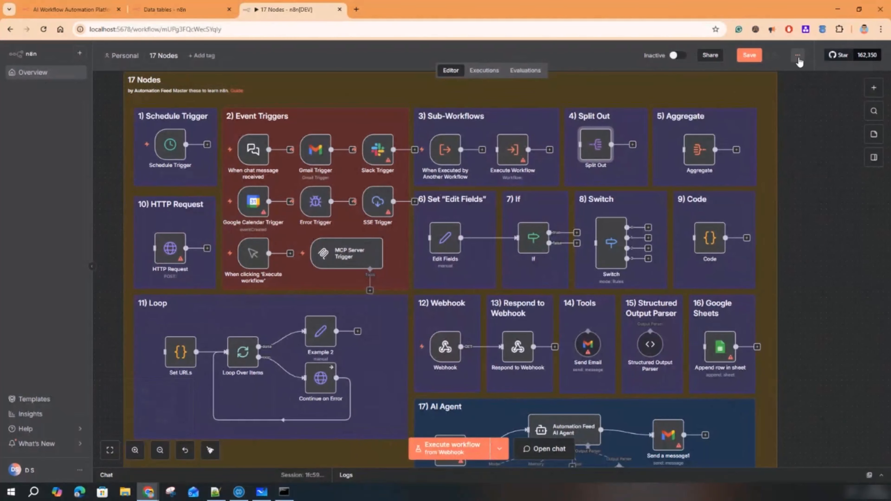
left_click(798, 57)
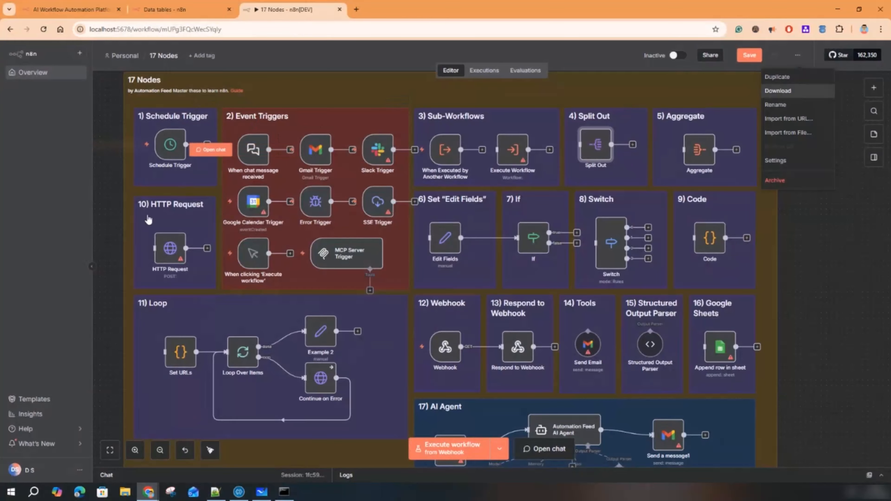
left_click(779, 90)
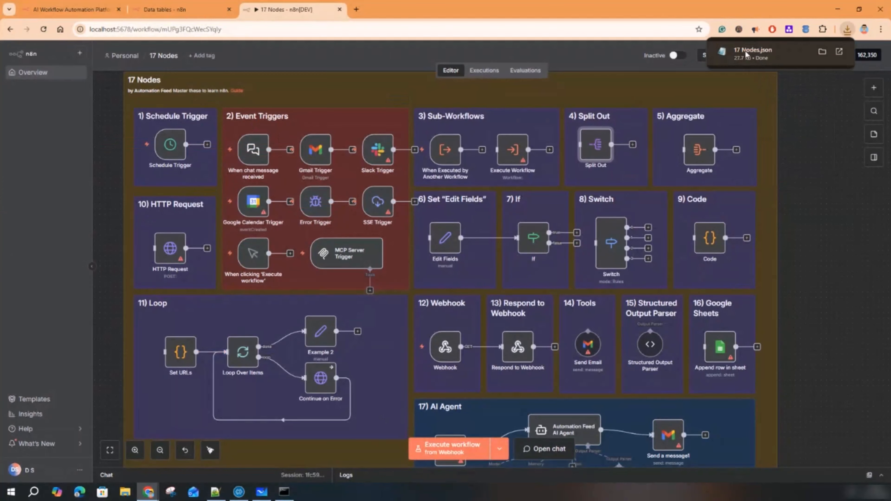
- Open 17 Nodes.json in Notepad, select all the text and copy it
left_click(751, 54)
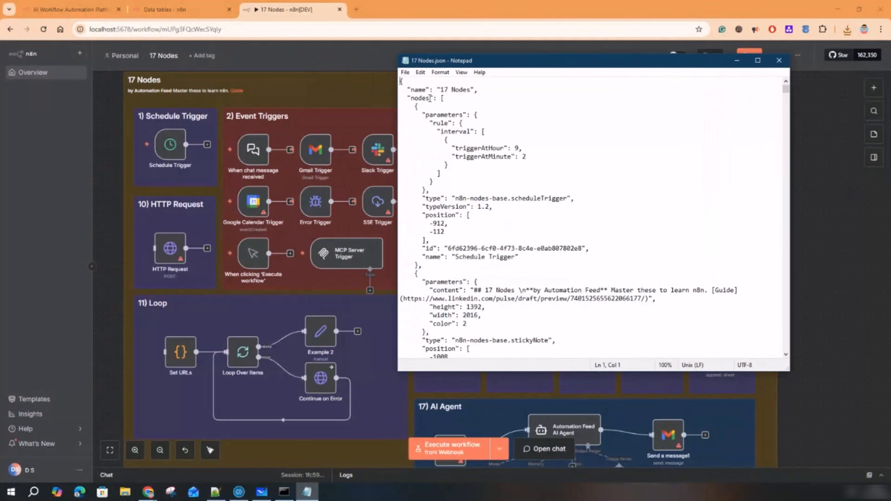
left_click_drag(400, 81, 575, 292)
left_click(524, 202)
key("ctrl+a")
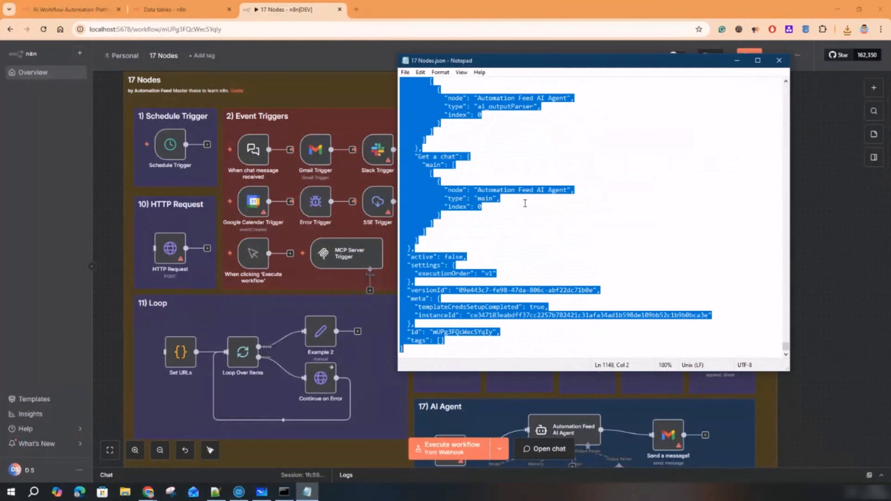
right_click(439, 156)
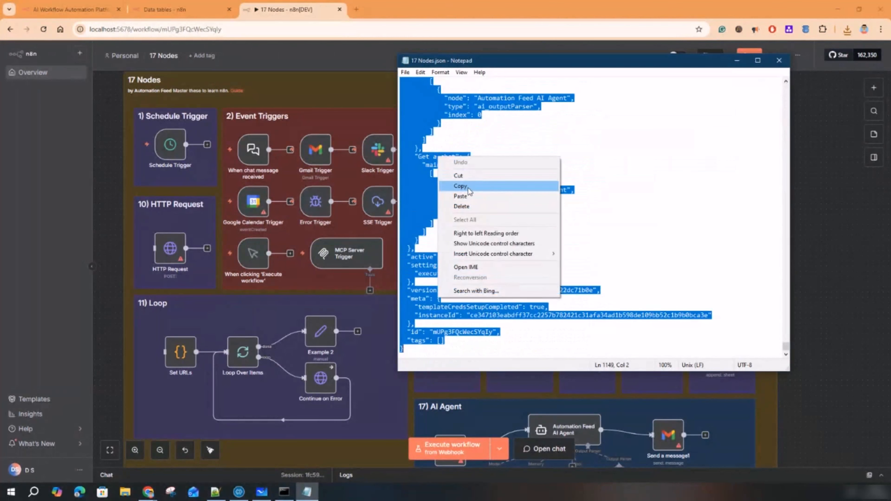
left_click(462, 180)
- Leave the workflow without saving, create a new blank workflow and paste the copied JSON into it
left_click(106, 119)
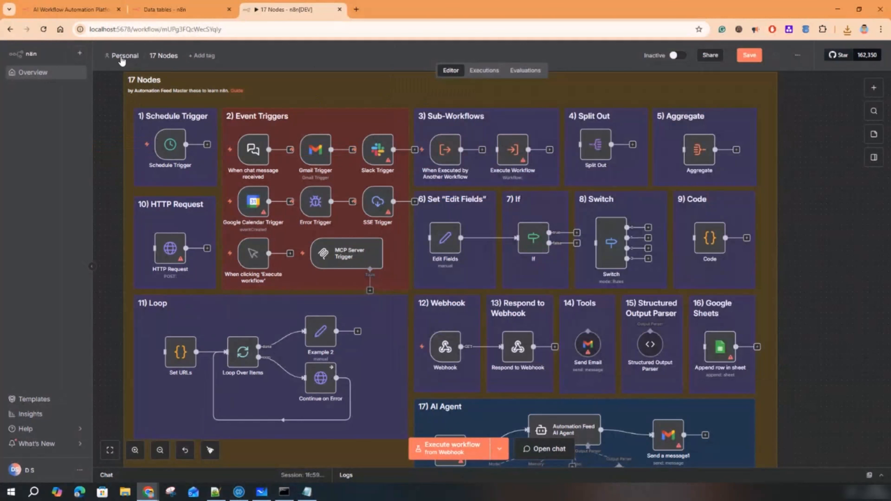
left_click(118, 58)
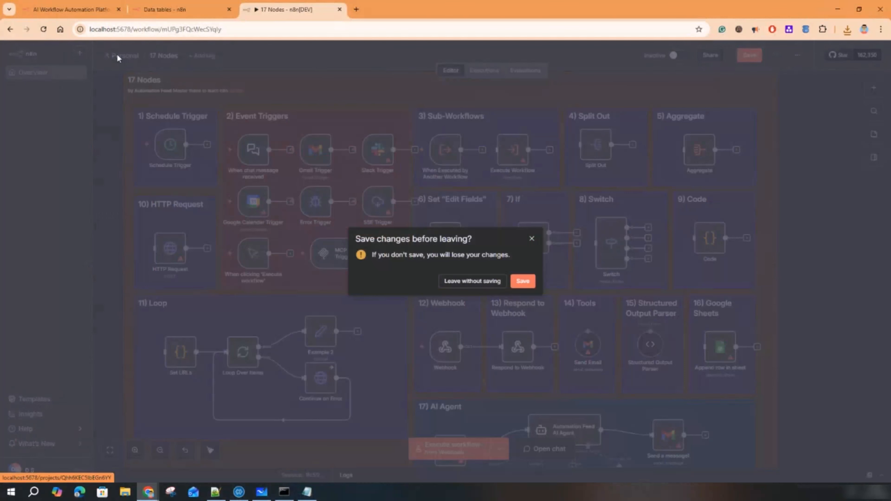
left_click(489, 283)
left_click(722, 60)
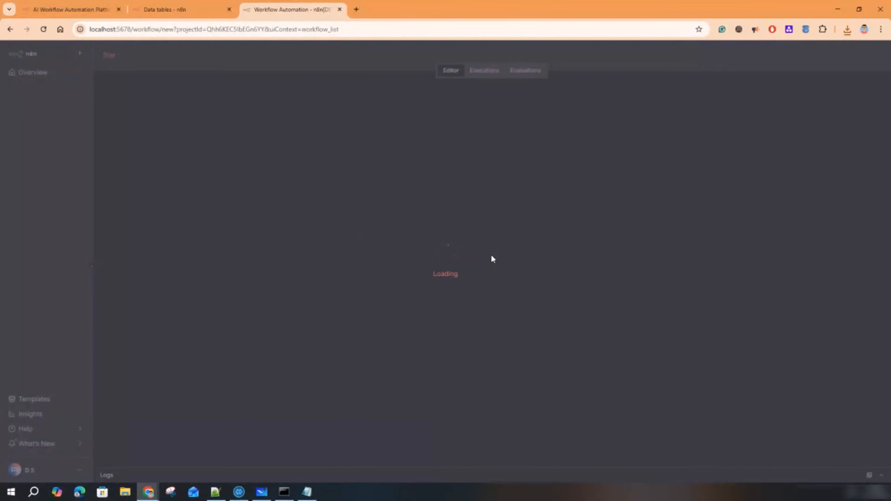
left_click(313, 496)
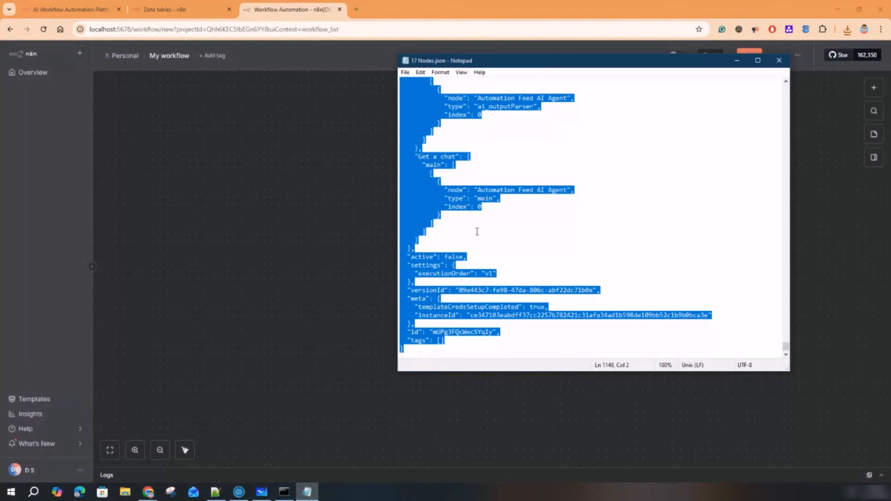
left_click(305, 154)
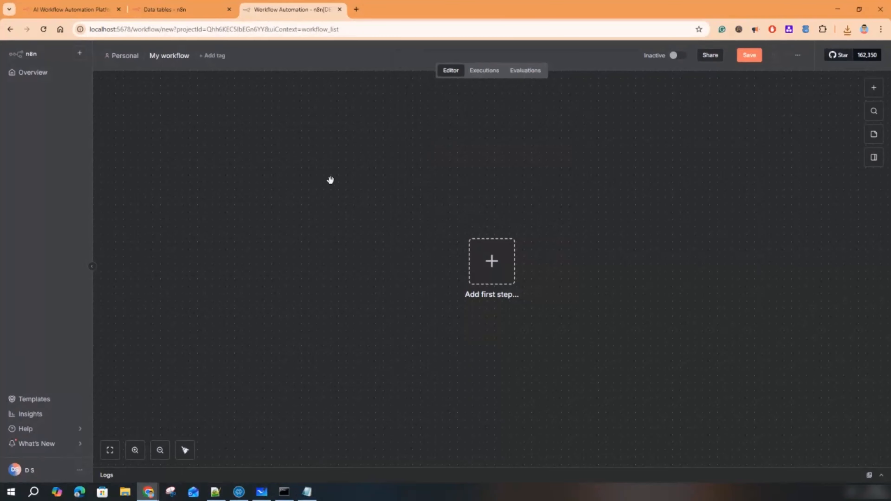
key("ctrl+v")
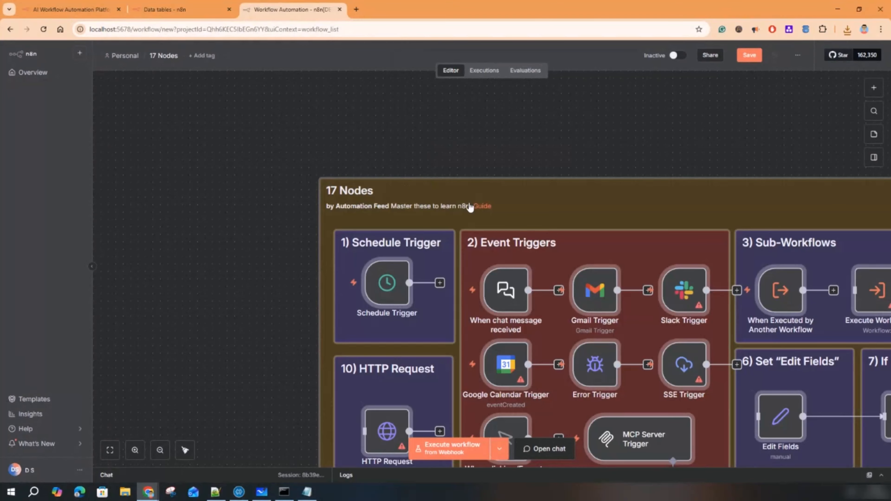
- Inspect the pasted 17-node board, then undo the paste with Ctrl+Z to empty the canvas
left_click_drag(493, 187, 284, 89)
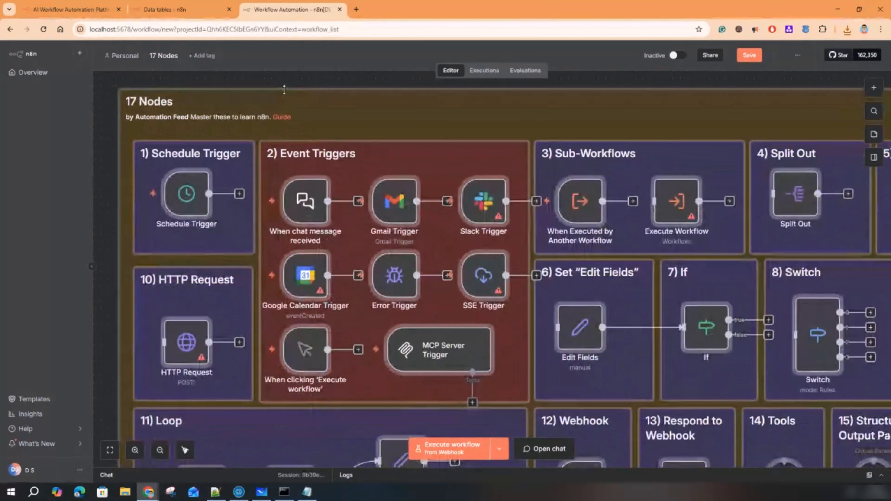
scroll(531, 194, "down", 5)
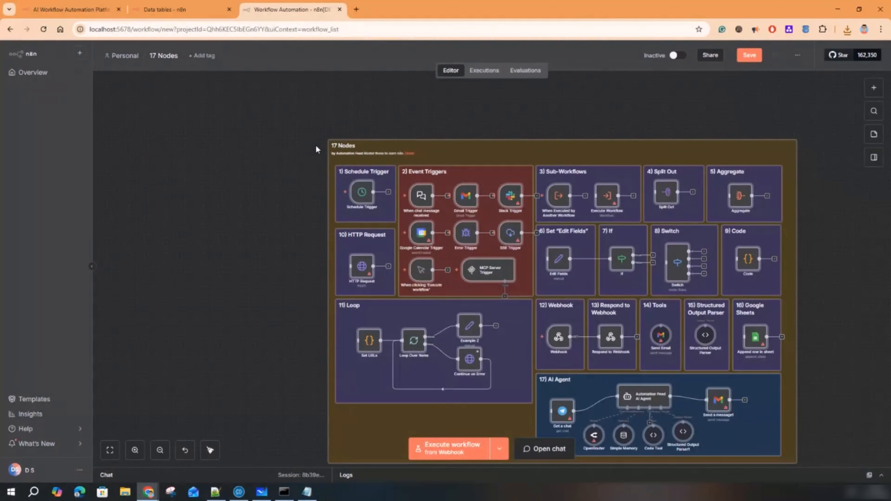
left_click(306, 492)
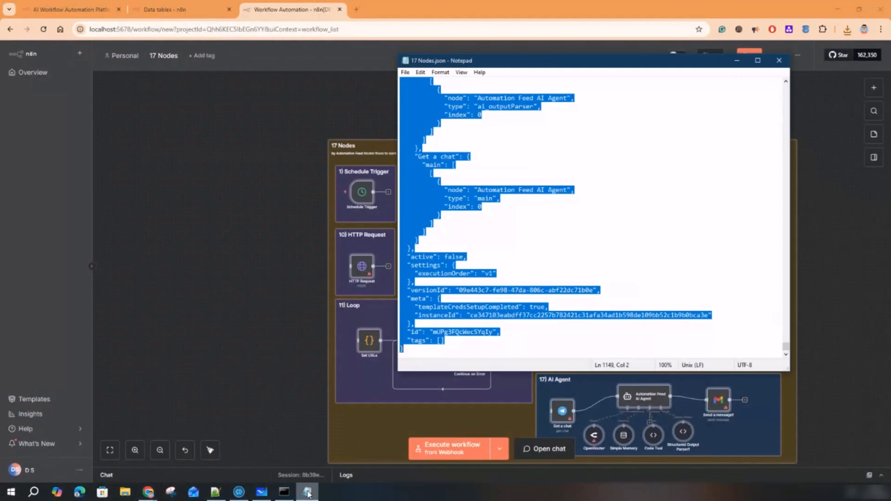
left_click(737, 61)
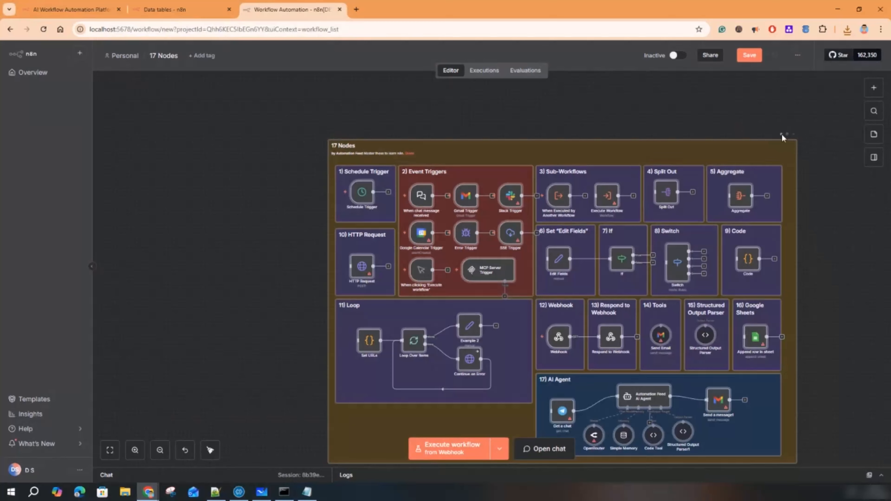
key("ctrl+z")
- Import D:\Downloads\17 Nodes.json through the workflow's Import from File option
left_click(801, 55)
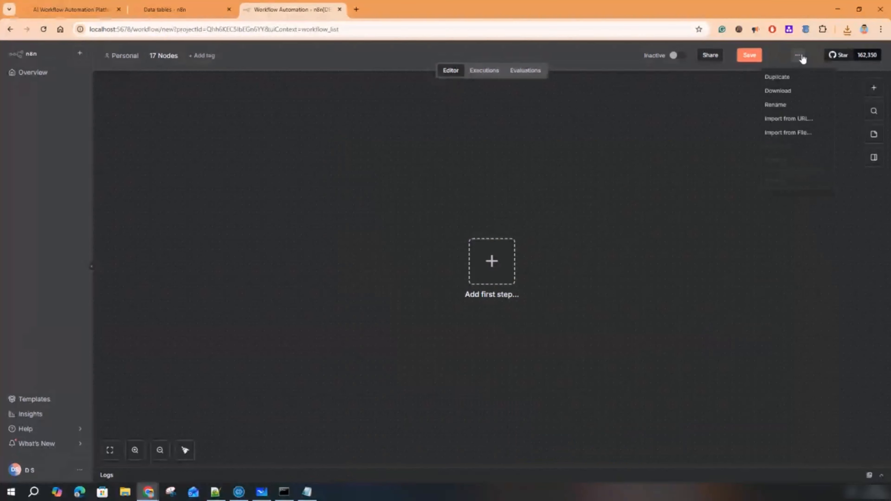
left_click(789, 134)
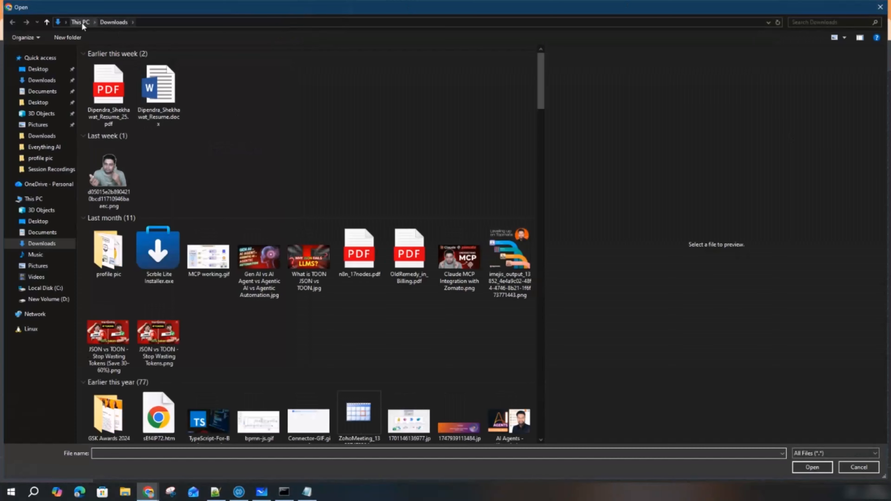
left_click(42, 135)
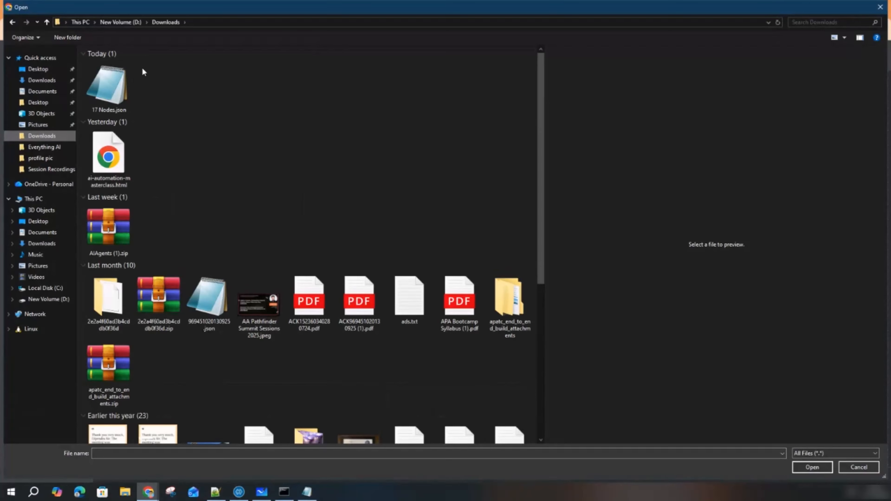
left_click(105, 80)
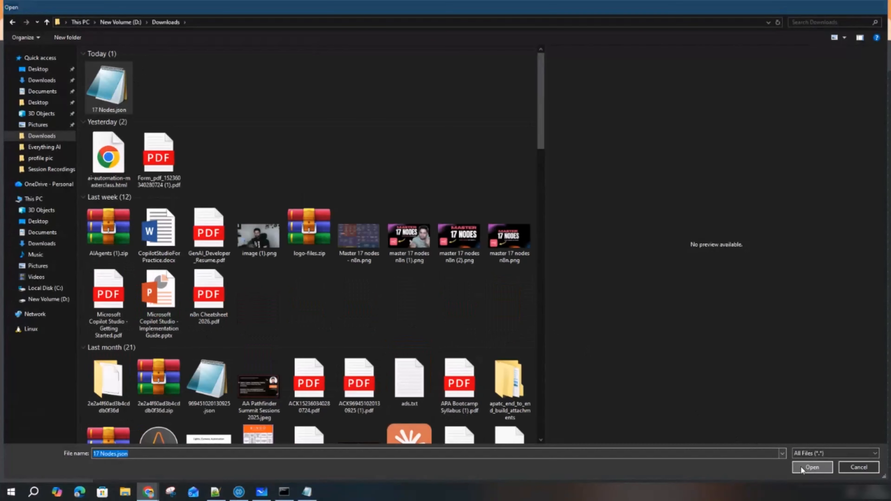
left_click(805, 468)
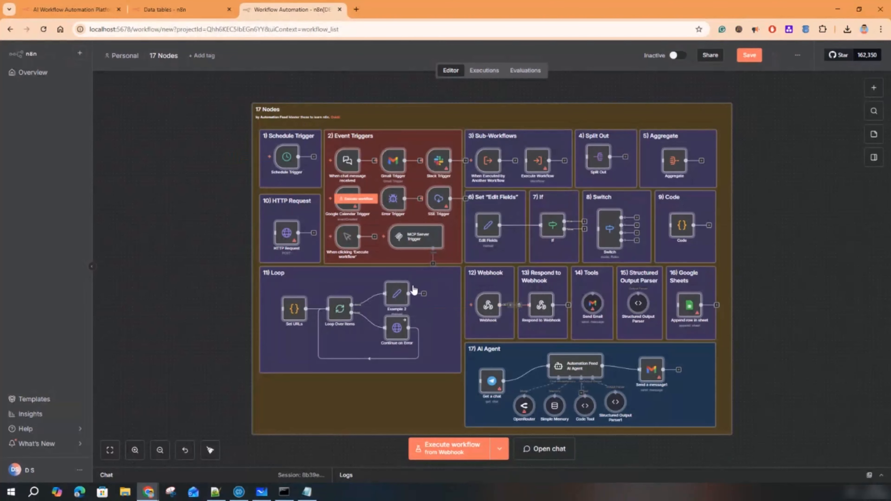
- Select all the JSON text in Notepad, then open the AI Agent with Search Tool workflow
left_click(307, 492)
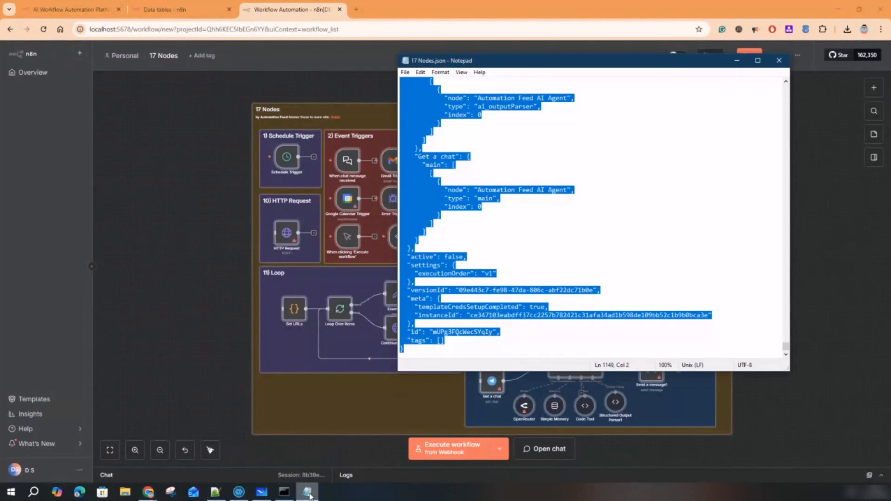
left_click(475, 85)
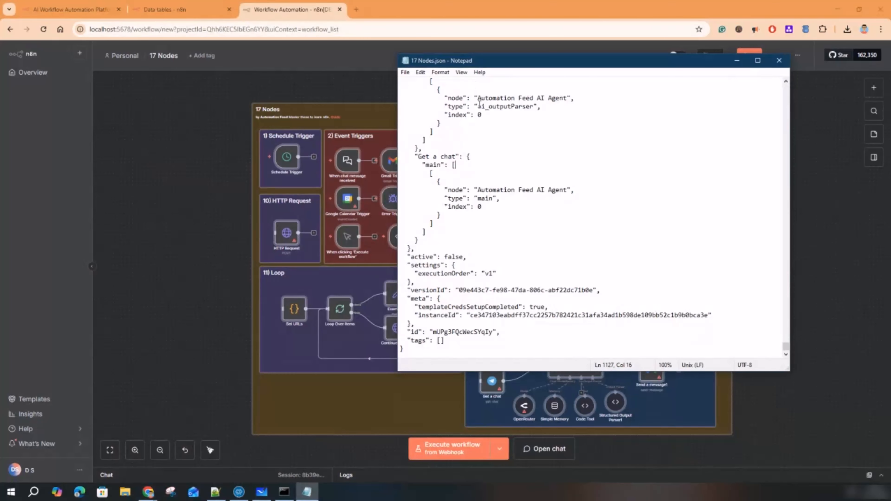
key("ctrl+a")
left_click(195, 177)
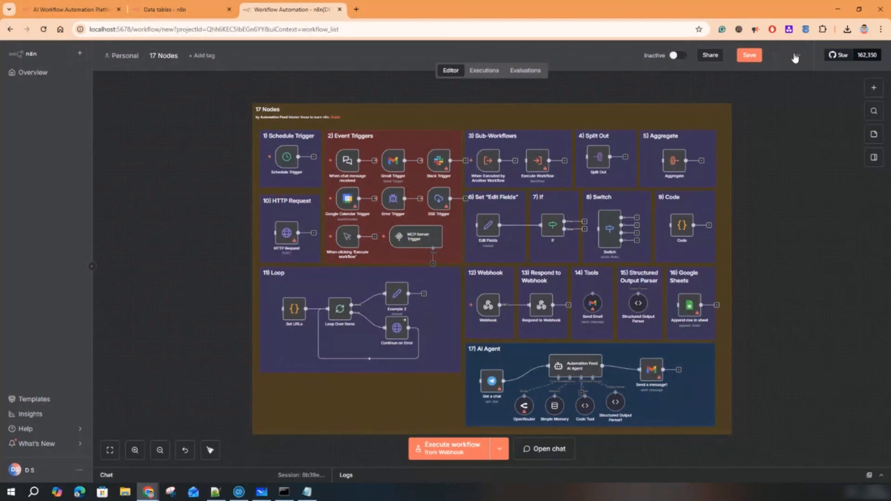
left_click(796, 56)
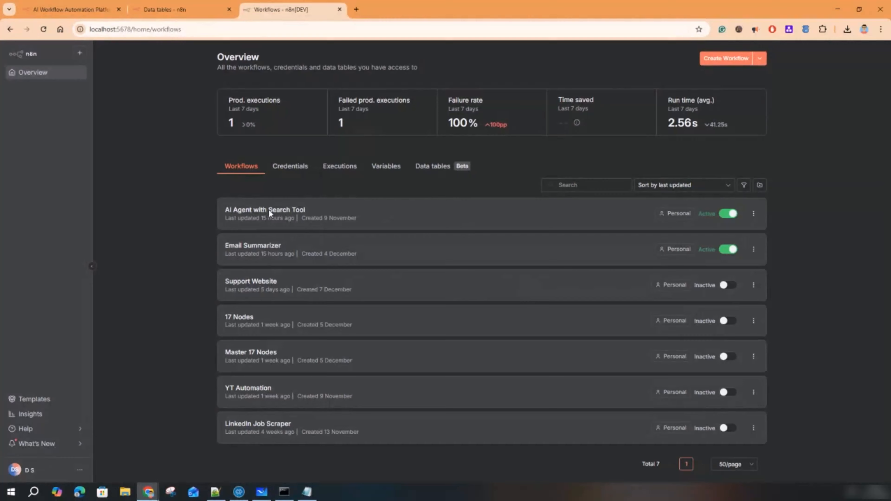
left_click(269, 213)
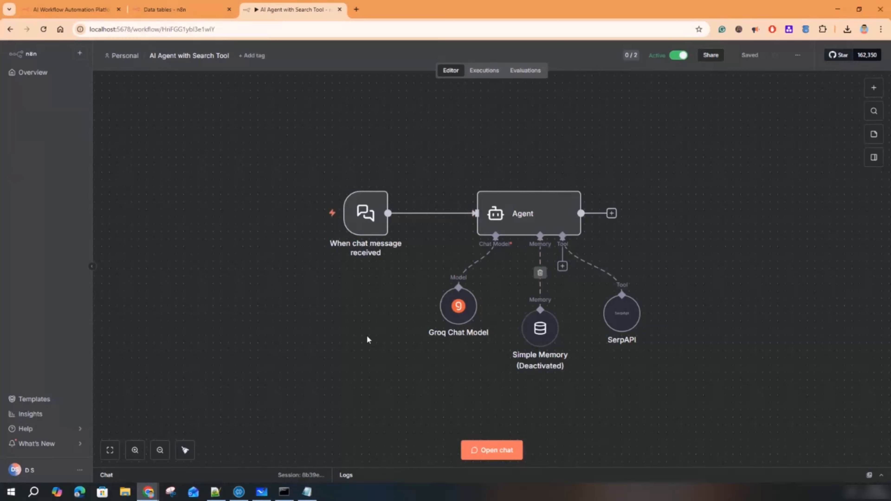
- Zoom in on the agent workflow and switch its Active toggle off
left_click(135, 451)
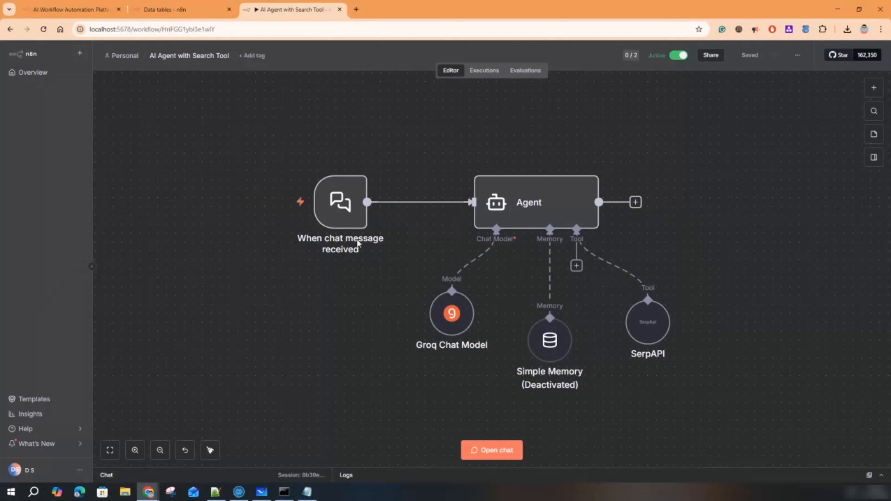
left_click(680, 57)
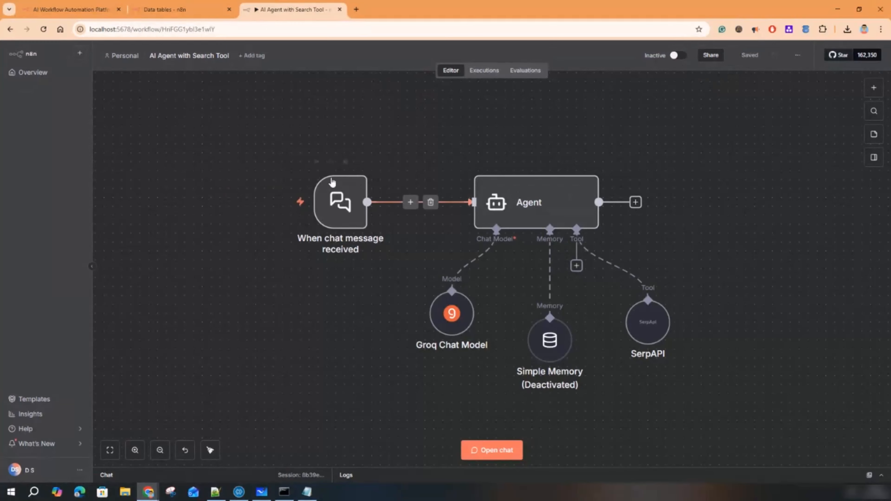
mouse_move(334, 214)
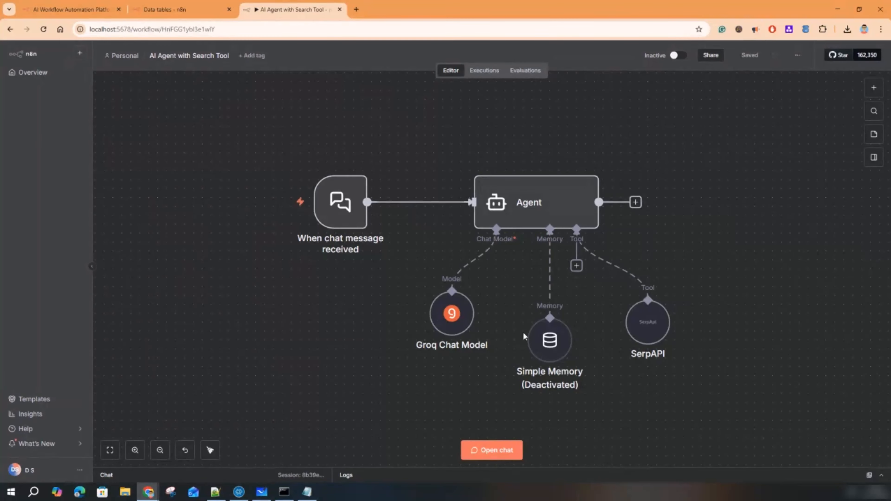
left_click(681, 56)
left_click(527, 286)
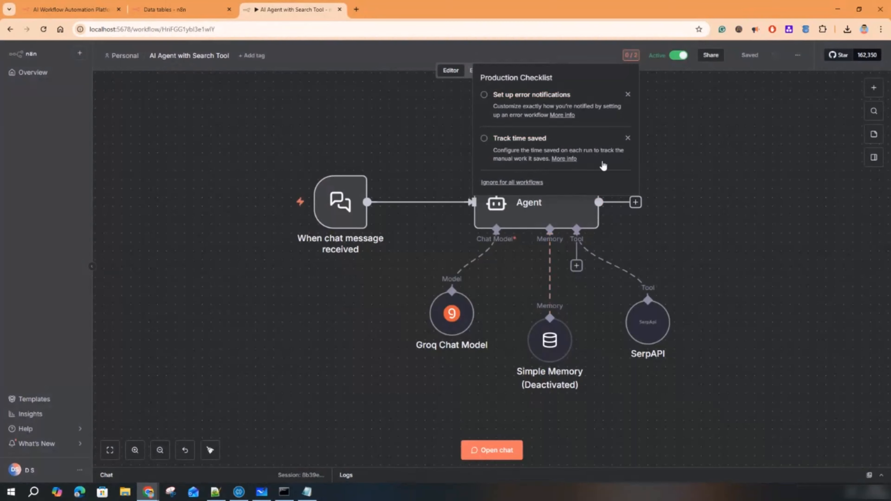
left_click(678, 56)
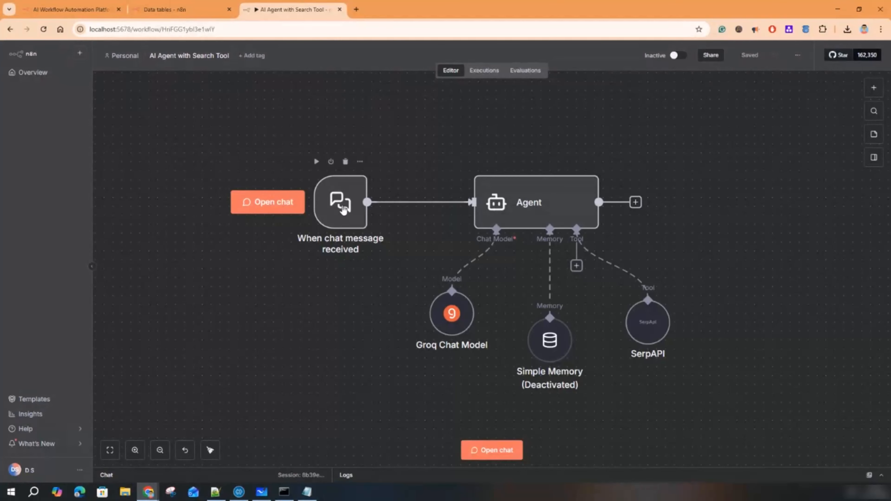
left_click(364, 249)
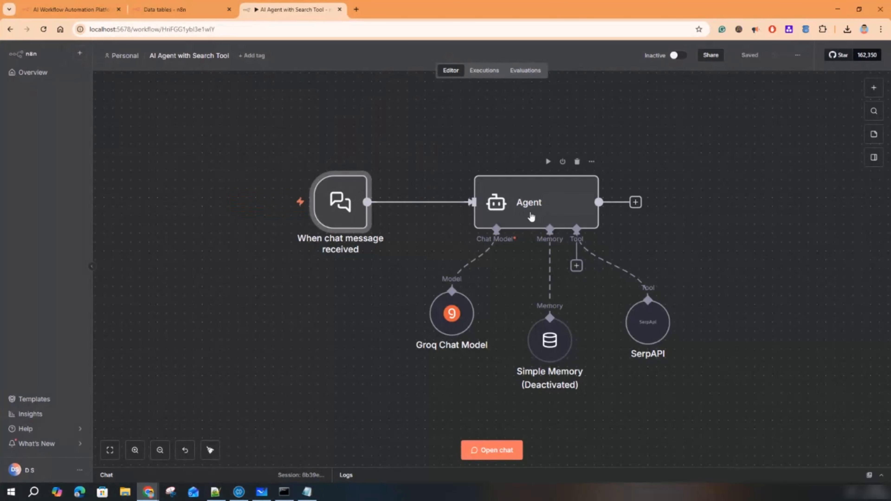
mouse_move(461, 333)
left_click(452, 320)
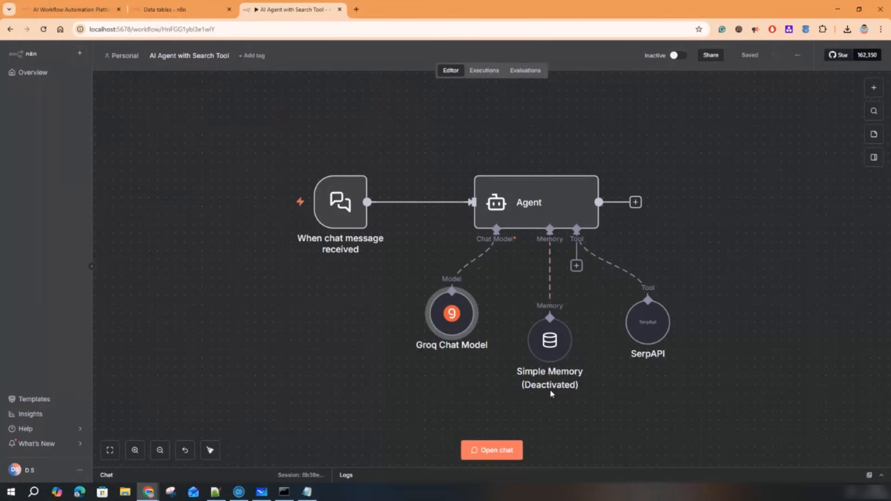
- Open a new tab and go to serpapi.com's sign-in page
mouse_move(558, 358)
mouse_move(642, 325)
left_click(356, 9)
type("serp")
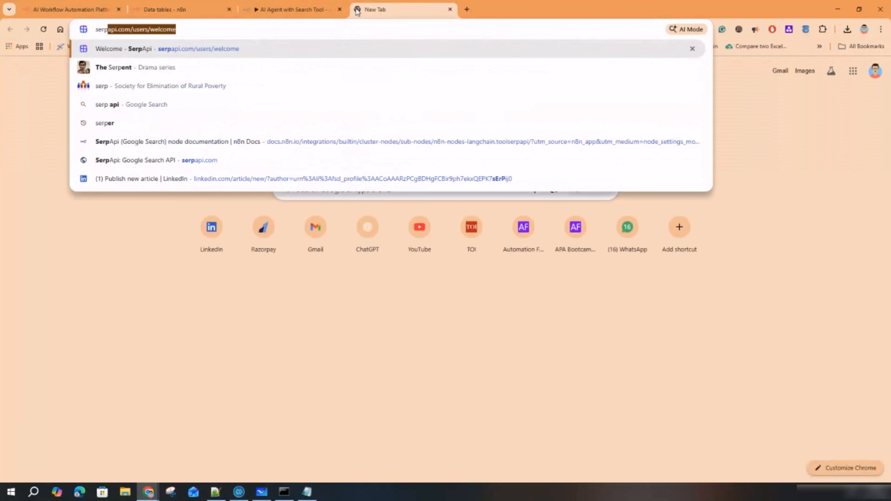
key("Return")
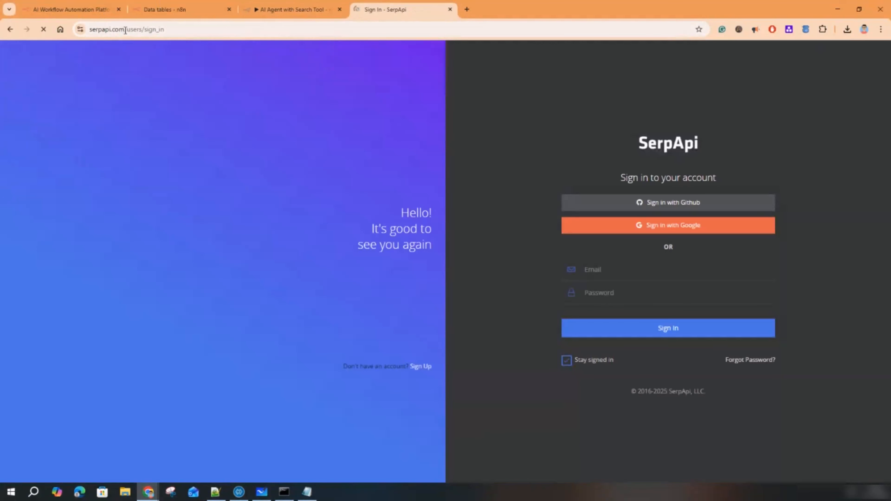
left_click_drag(124, 29, 90, 30)
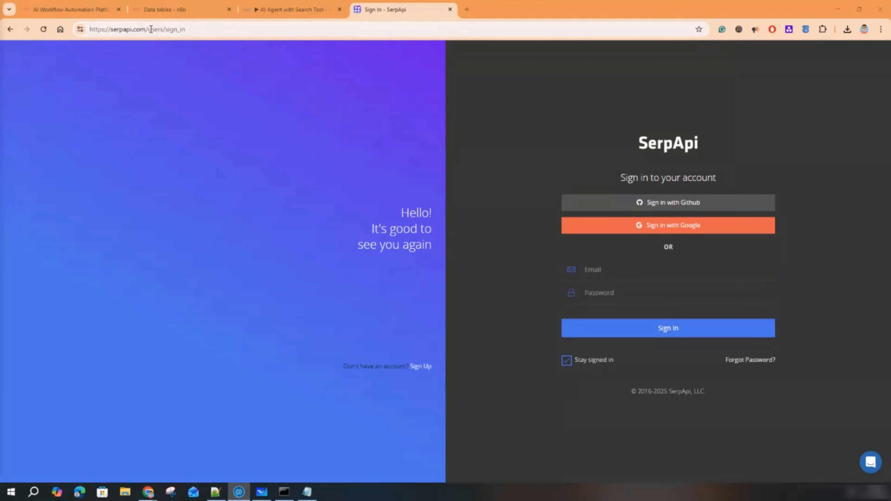
left_click_drag(151, 29, 221, 30)
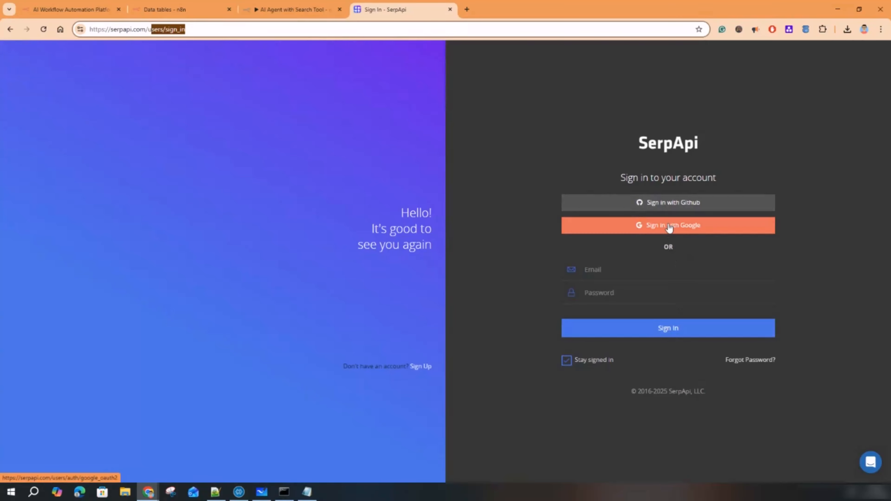
- Sign in with Google, subscribe to the Free Plan (250 searches/month), and return to the homepage
left_click(656, 226)
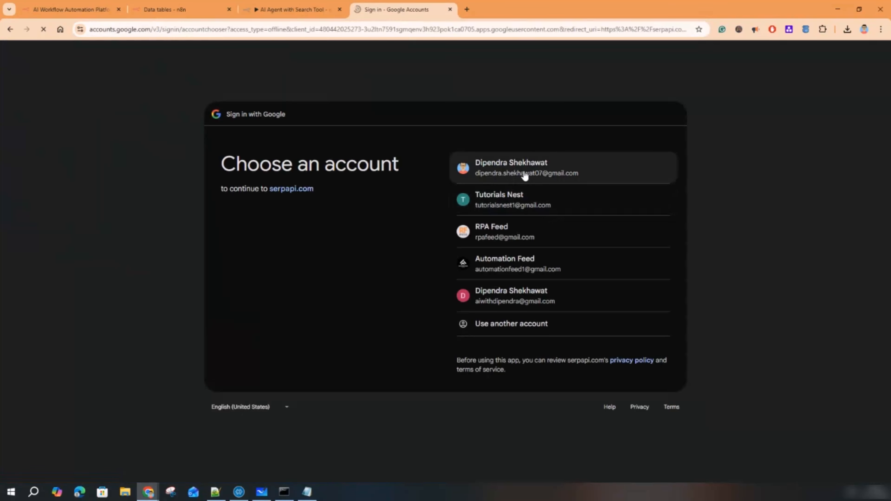
left_click(524, 174)
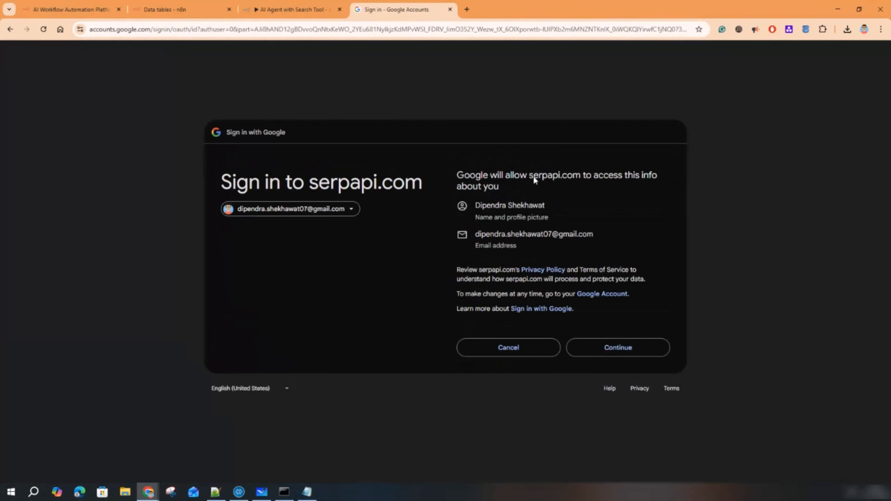
left_click(628, 347)
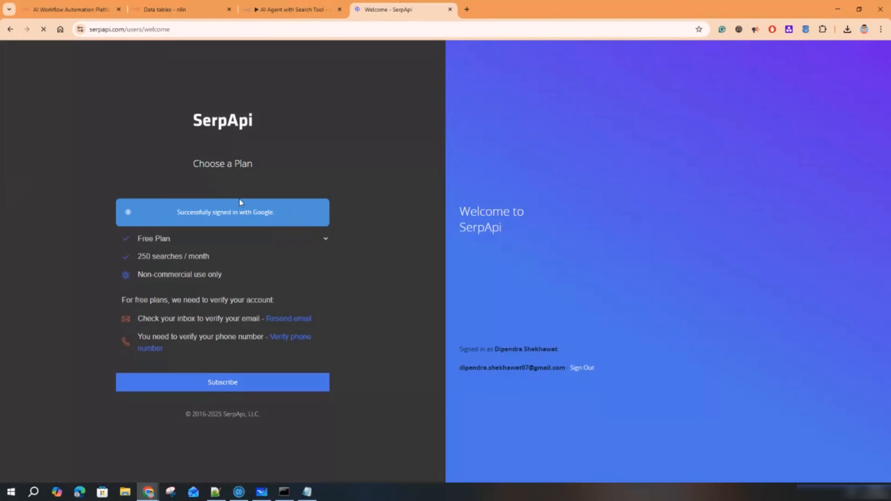
left_click(326, 238)
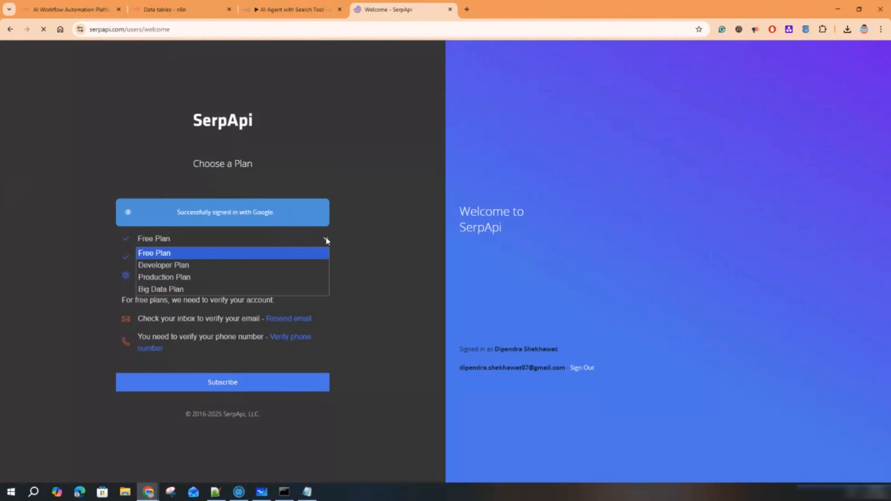
left_click(326, 238)
left_click_drag(138, 258, 203, 257)
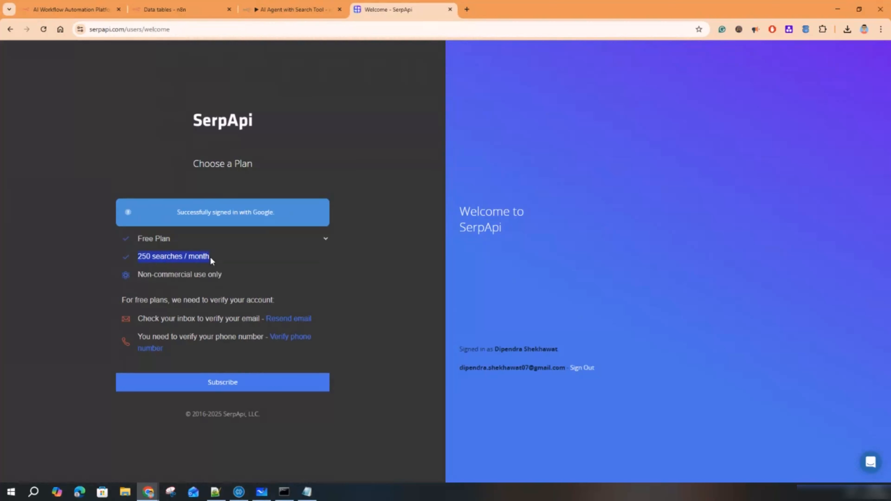
left_click(238, 384)
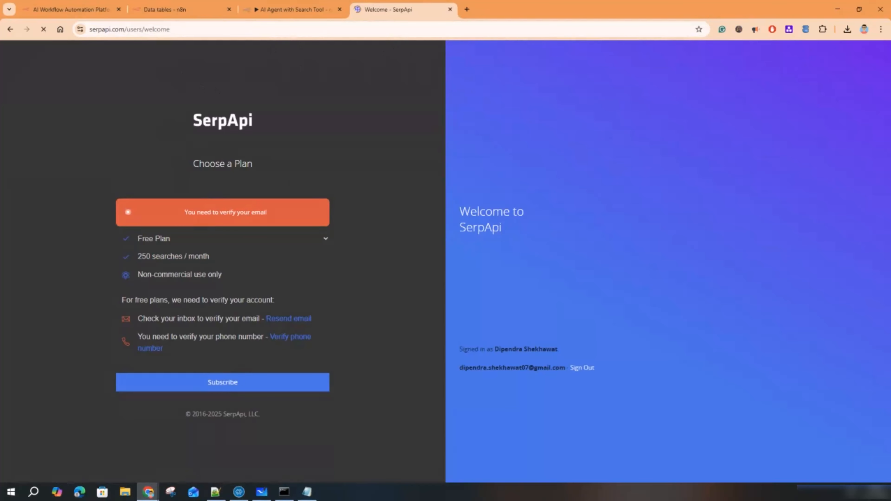
left_click(10, 29)
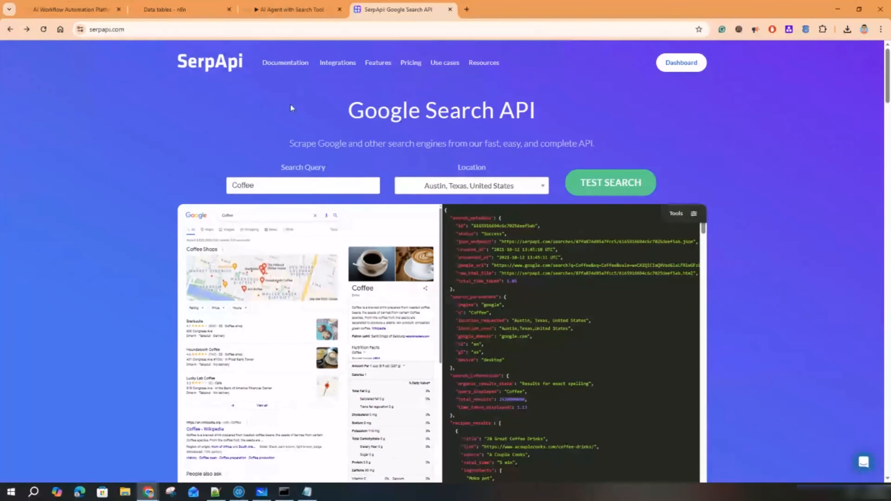
- Replace the Coffee search query with 'temperature', correcting the misspellings along the way
left_click_drag(301, 187, 220, 191)
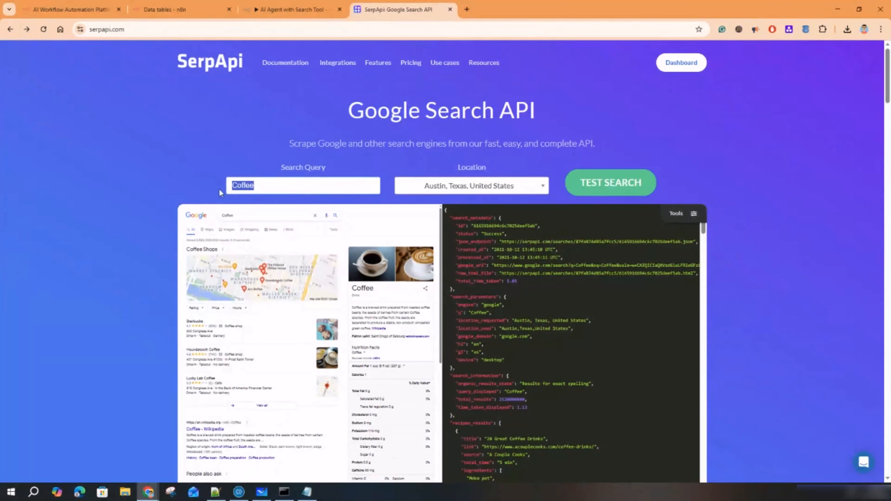
type("bengaluru temparate")
key("Return")
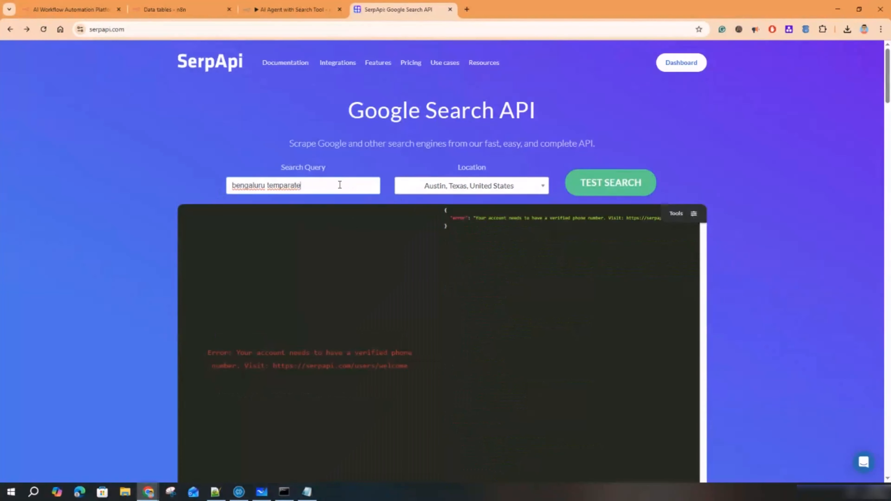
double_click(294, 185)
key("BackSpace")
key("BackSpace")
key("BackSpace")
key("BackSpace")
key("BackSpace")
key("BackSpace")
key("BackSpace")
key("BackSpace")
key("BackSpace")
key("BackSpace")
key("BackSpace")
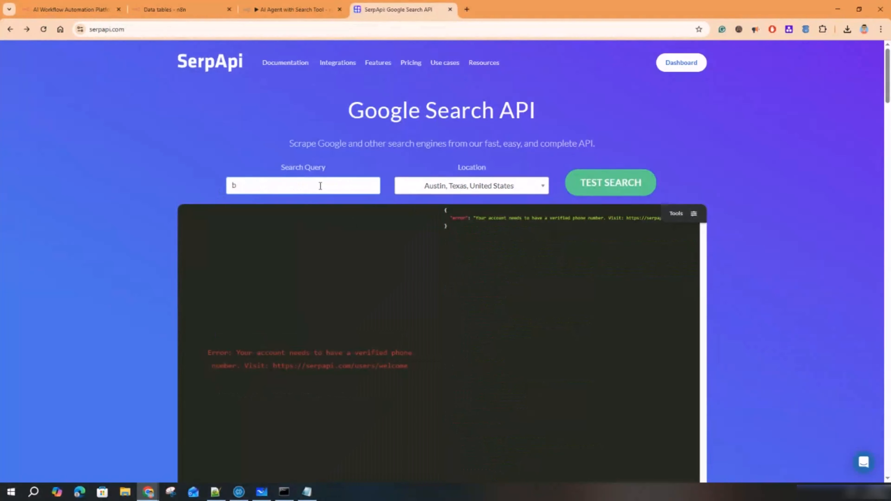
type("temparate")
double_click(253, 186)
type("tempaarature")
left_click(254, 185)
key("BackSpace")
type("e")
- Set the location to Bengaluru, Karnataka, India and run the test search, which returns a phone-verification error
left_click(467, 188)
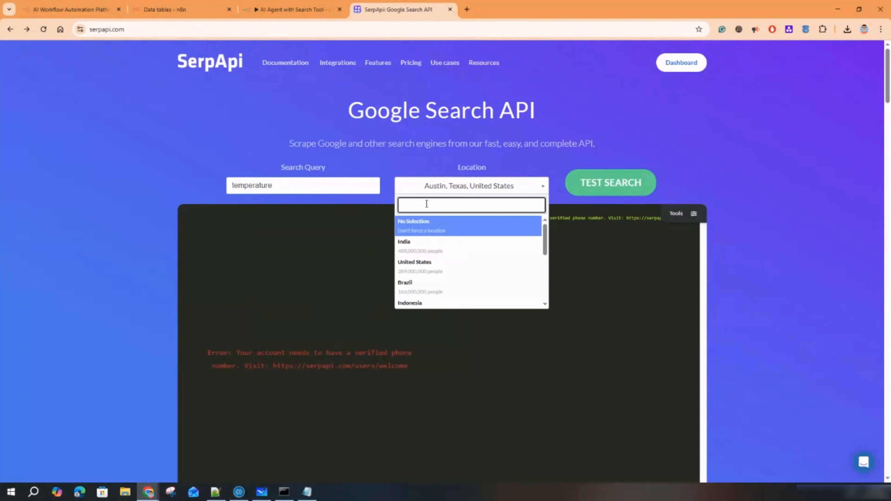
type("Benga")
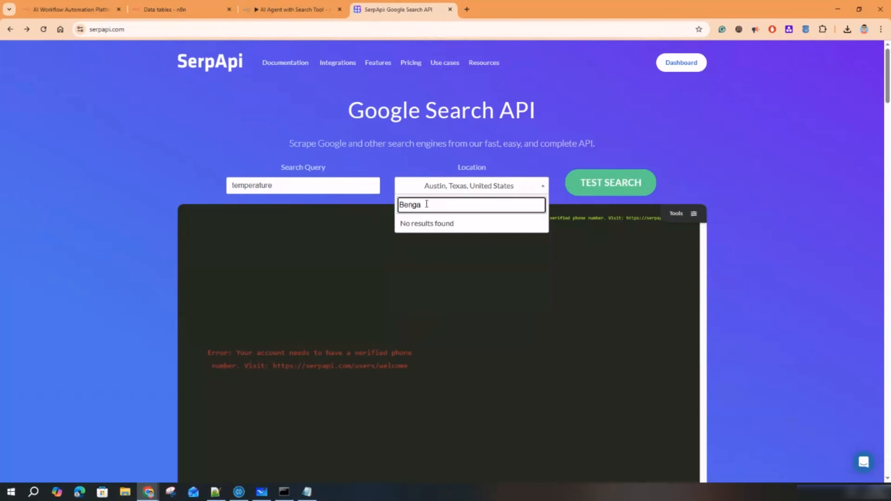
key("BackSpace")
type("aluru")
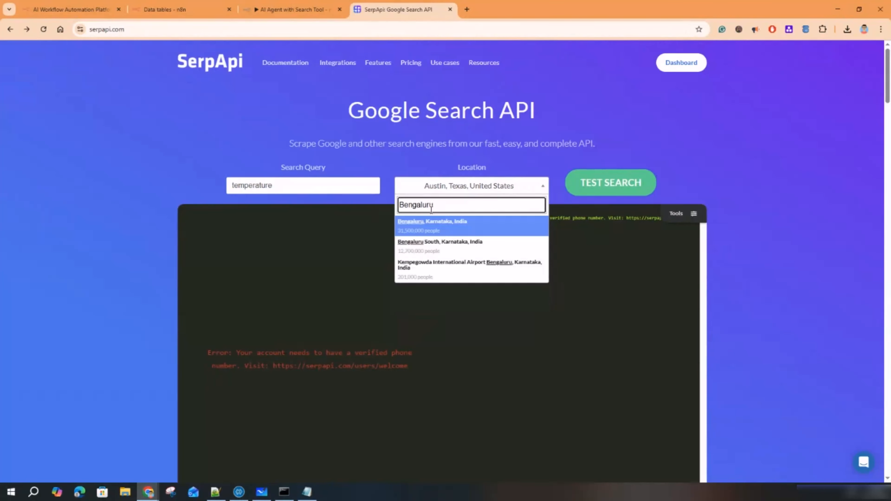
left_click(437, 224)
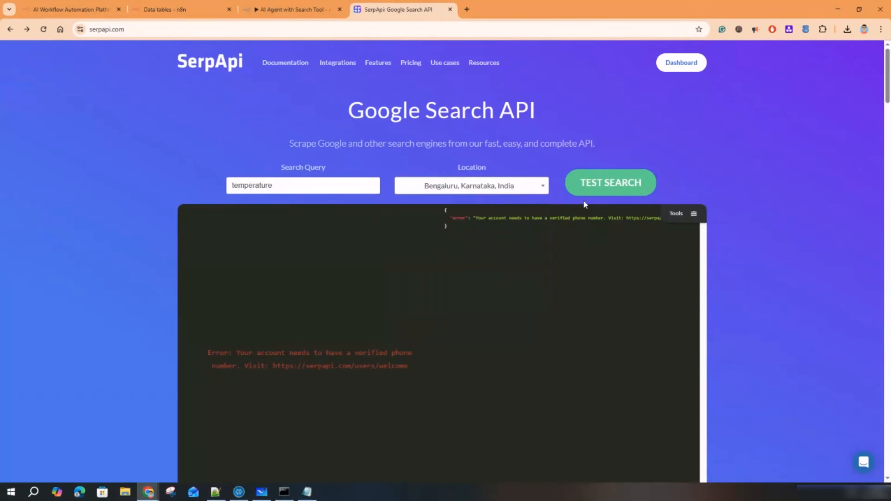
left_click(592, 189)
left_click_drag(249, 351, 412, 353)
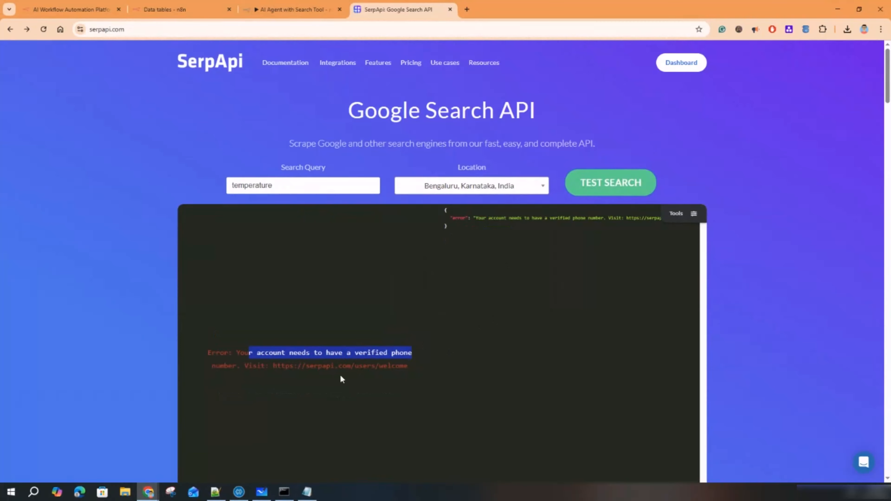
left_click_drag(298, 365, 486, 363)
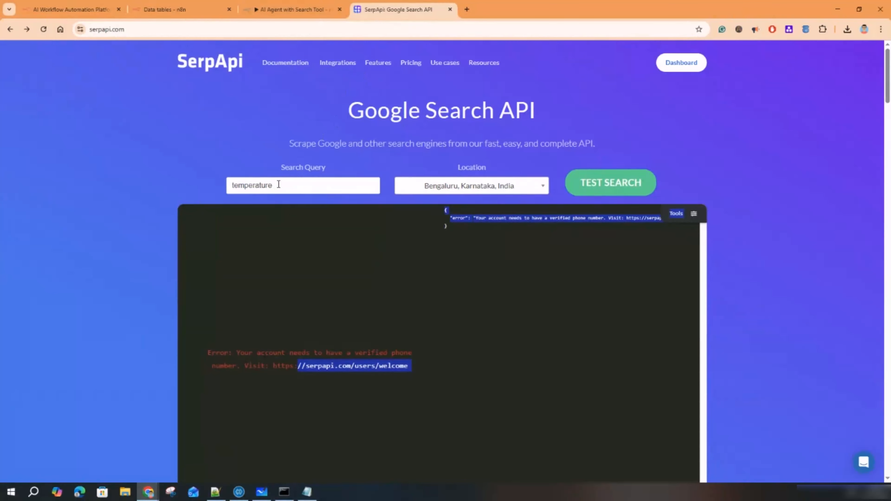
double_click(254, 184)
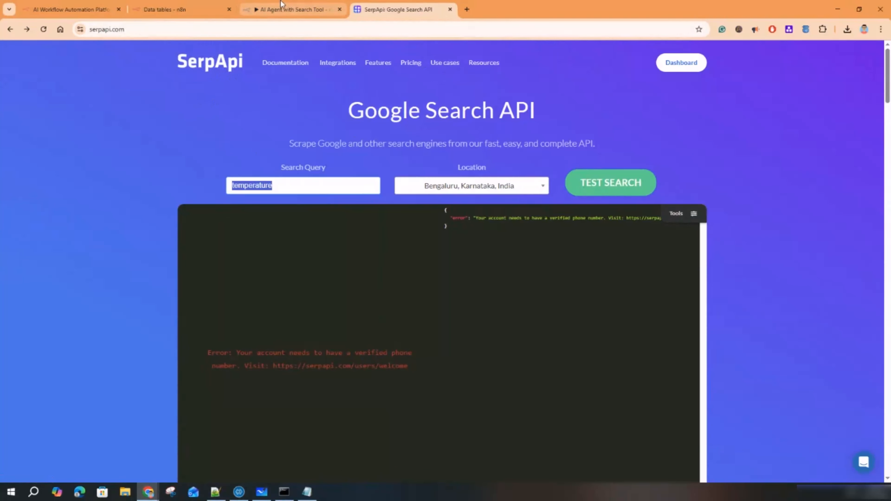
- Review the SerpAPI node's credential and options, then open the Agent node's parameters
left_click(283, 9)
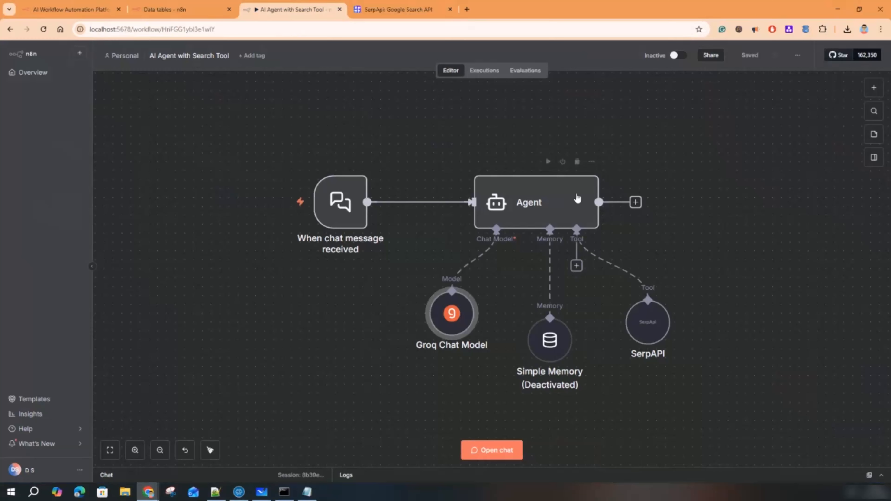
double_click(651, 327)
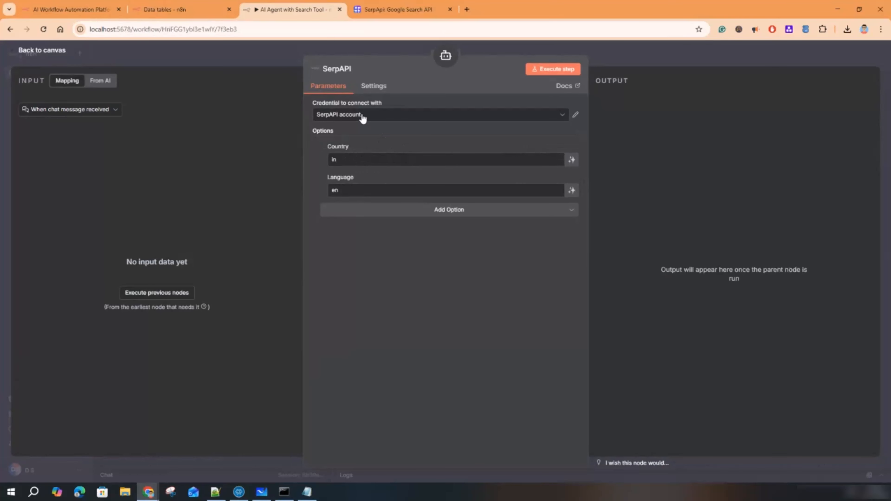
left_click(633, 56)
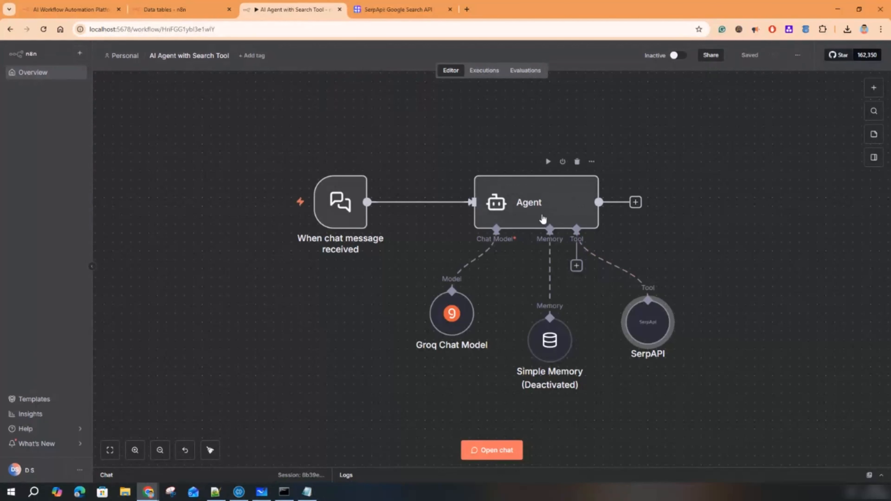
left_click(538, 210)
double_click(539, 209)
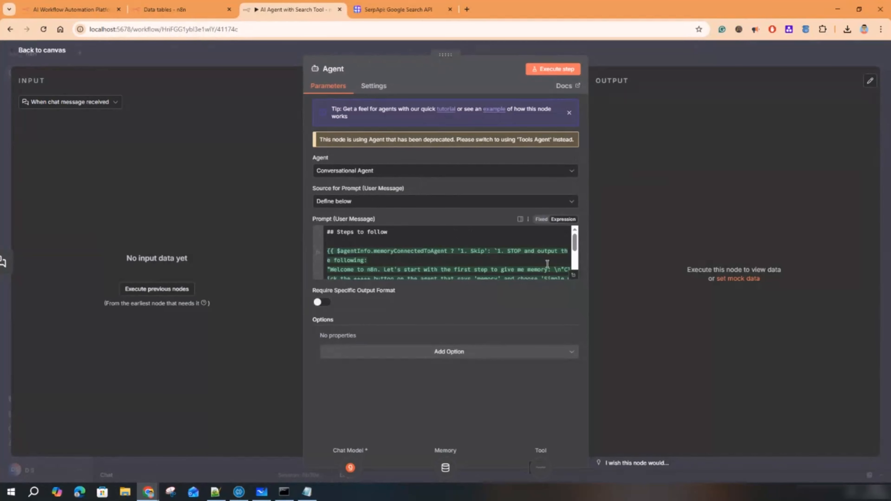
left_click(573, 277)
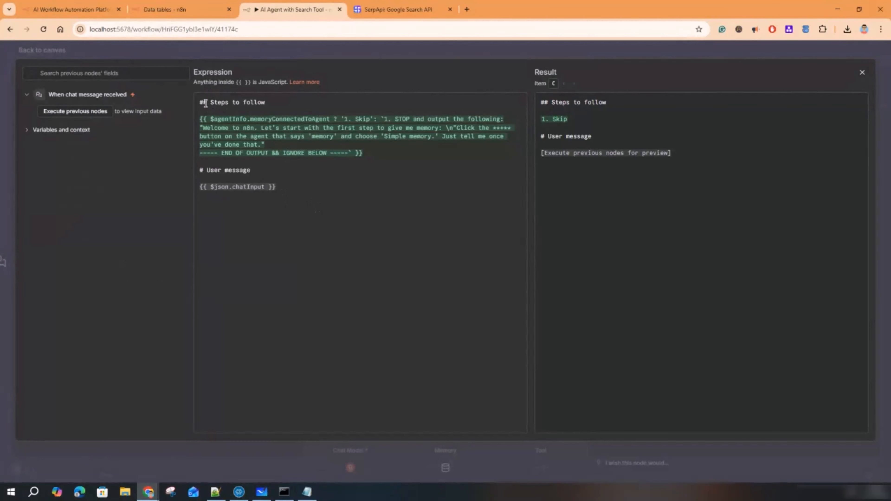
left_click_drag(203, 103, 273, 104)
left_click(371, 170)
left_click_drag(210, 119, 331, 120)
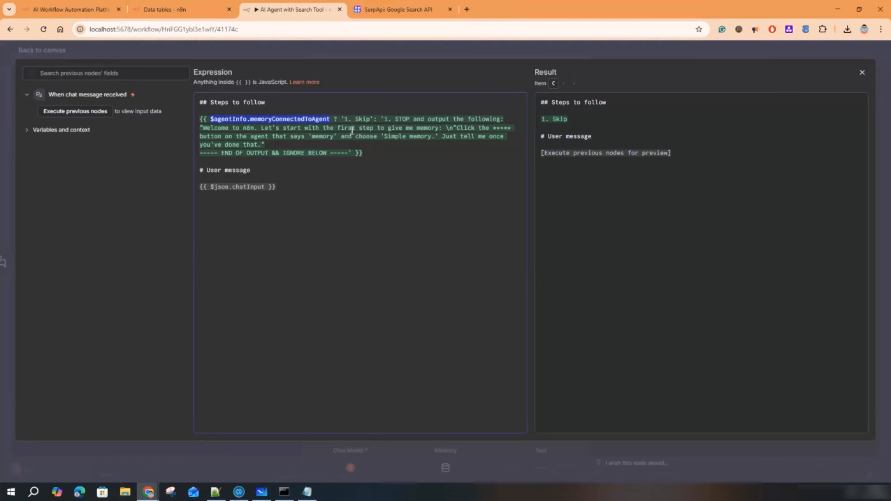
left_click(325, 120)
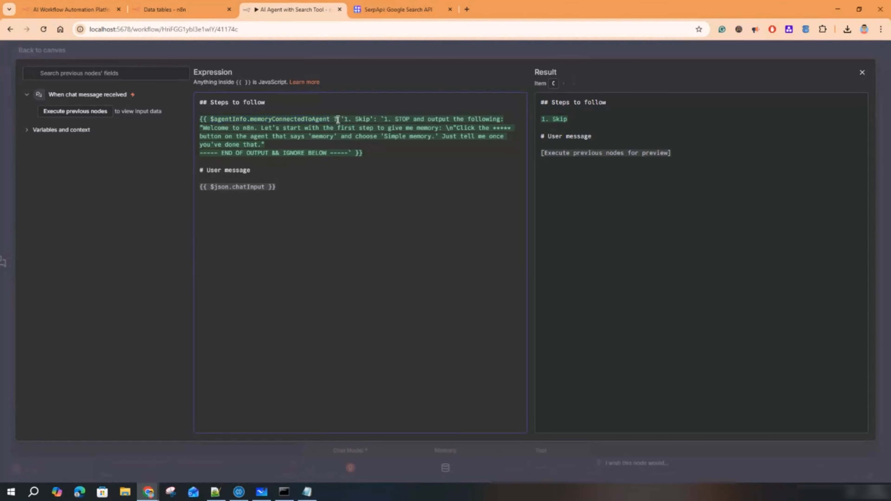
left_click_drag(335, 120, 211, 119)
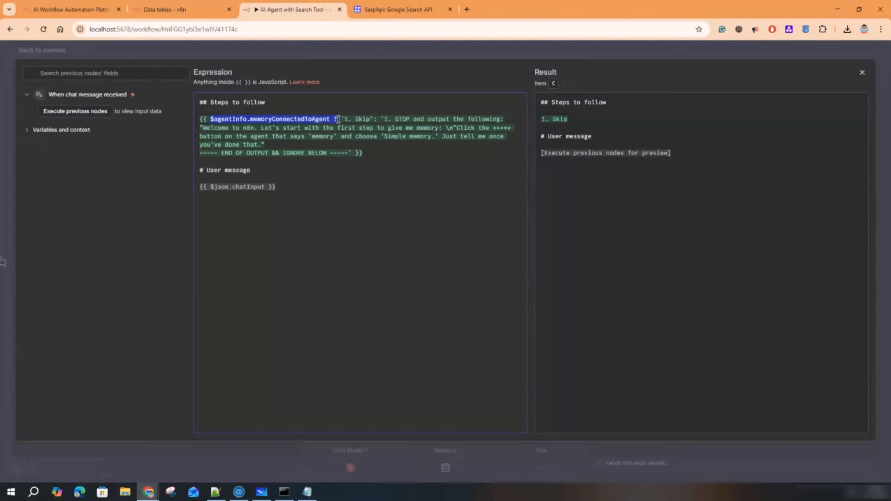
left_click_drag(345, 119, 374, 120)
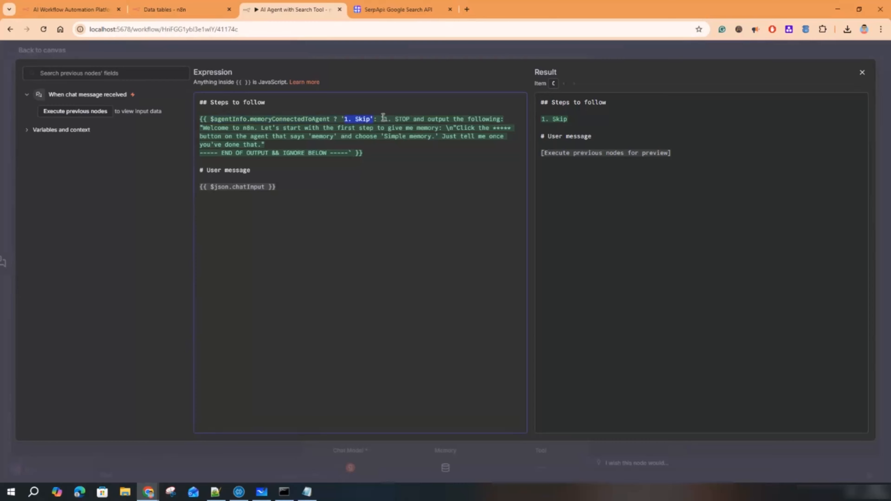
left_click_drag(383, 119, 450, 147)
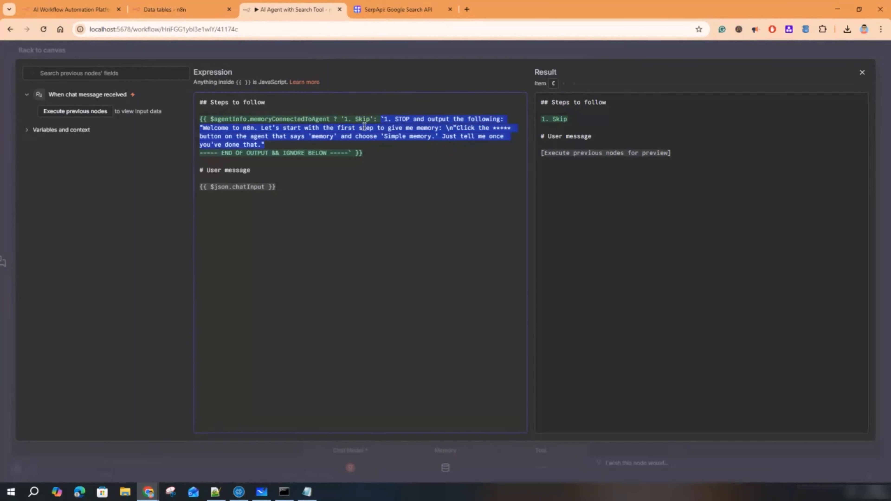
left_click_drag(211, 119, 328, 119)
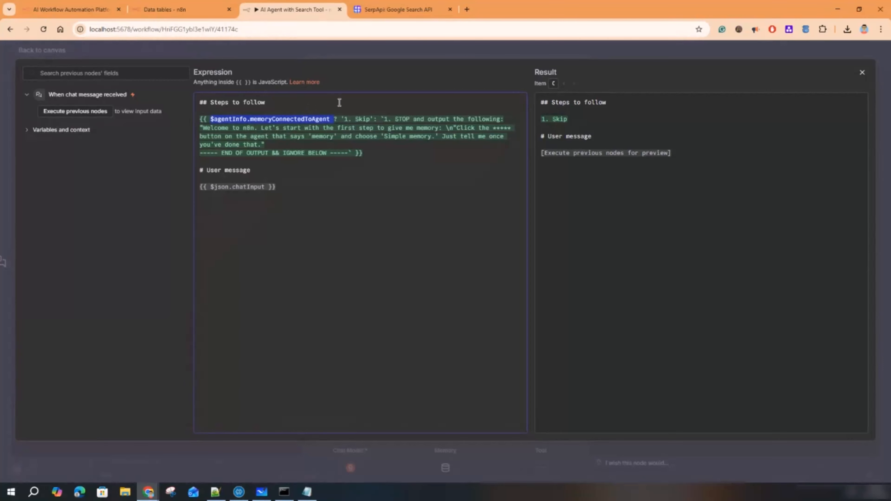
left_click_drag(340, 119, 374, 119)
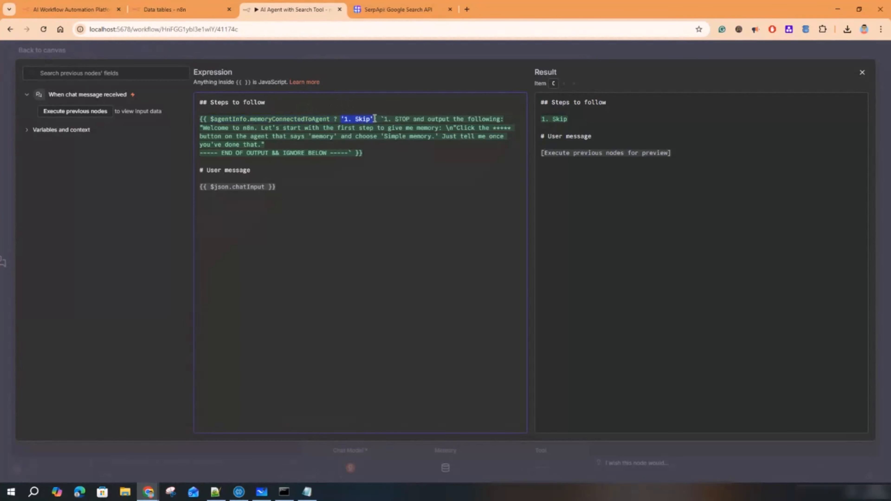
left_click_drag(381, 119, 432, 137)
left_click_drag(275, 187, 203, 187)
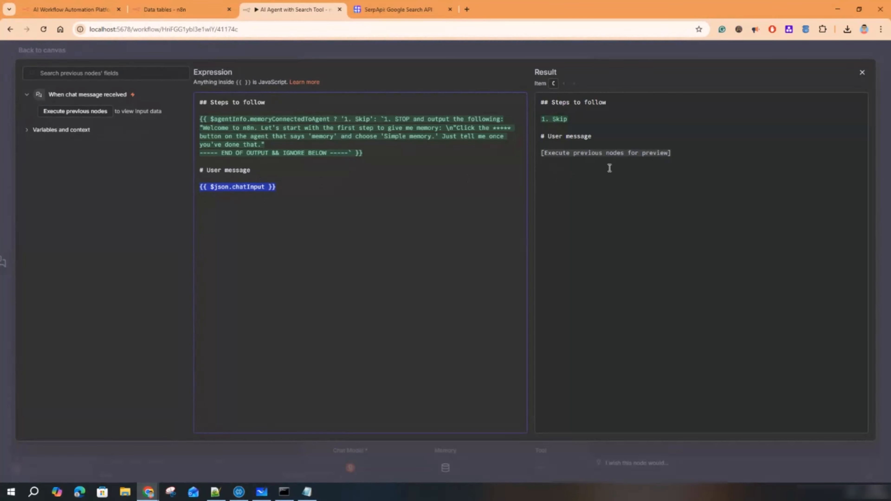
left_click(280, 188)
left_click_drag(280, 189, 283, 184)
left_click(292, 189)
left_click_drag(539, 156, 774, 154)
left_click(774, 154)
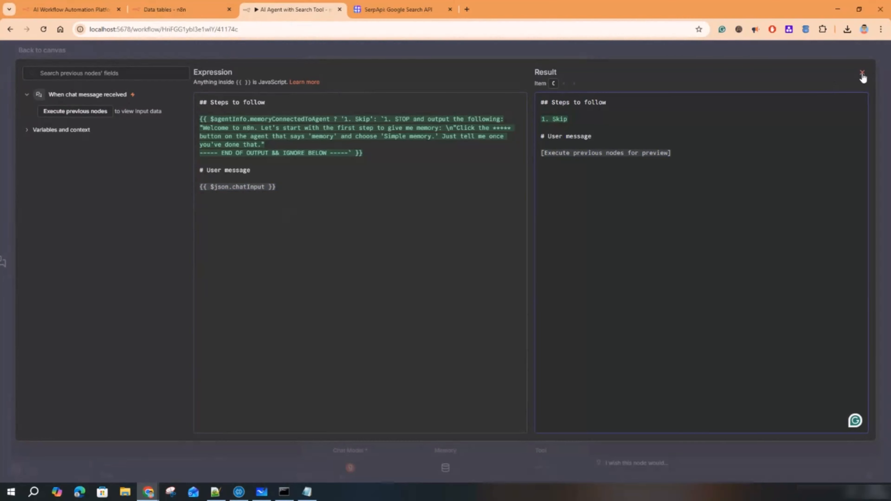
left_click_drag(382, 155, 184, 122)
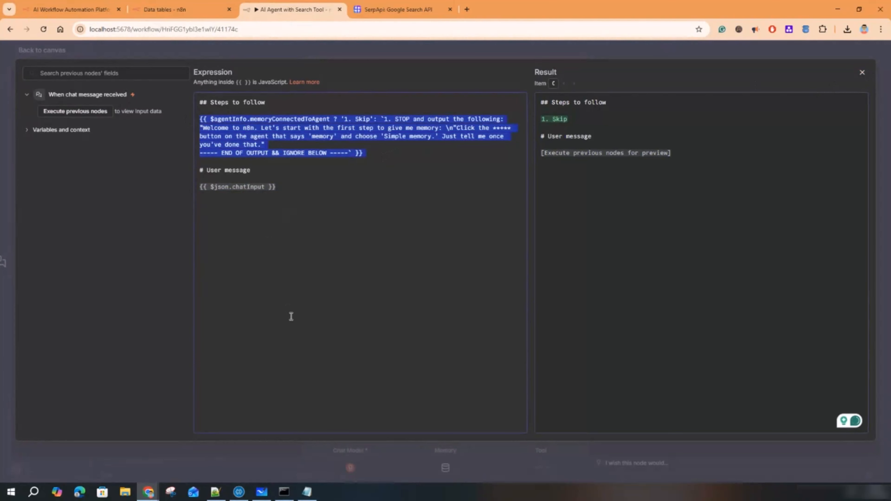
left_click(634, 51)
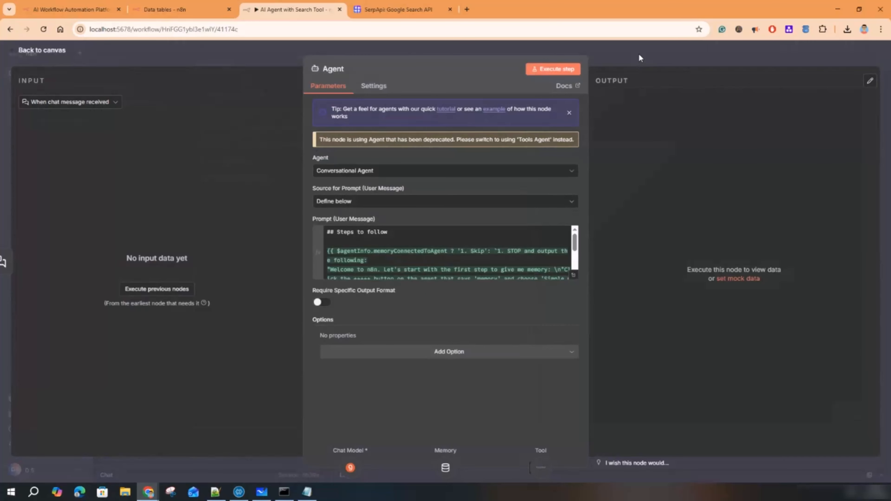
- Leave the Agent settings and send 'Hi' in the test chat to run the workflow
left_click(639, 53)
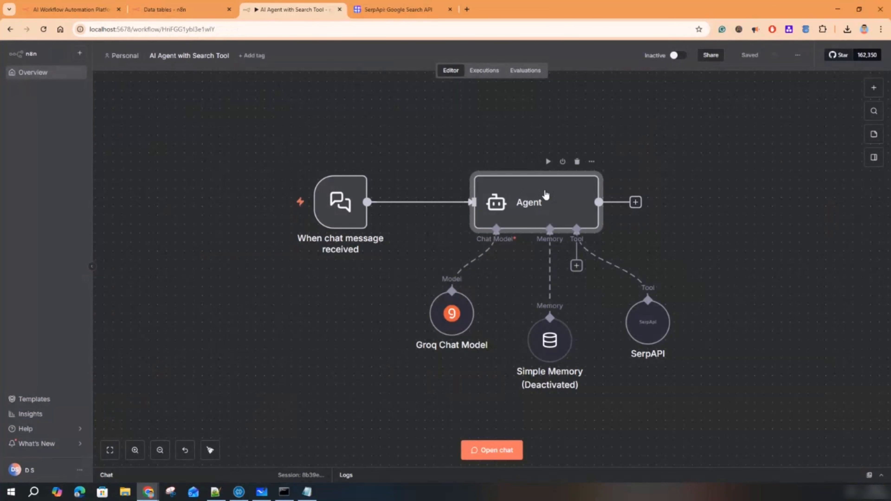
mouse_move(346, 210)
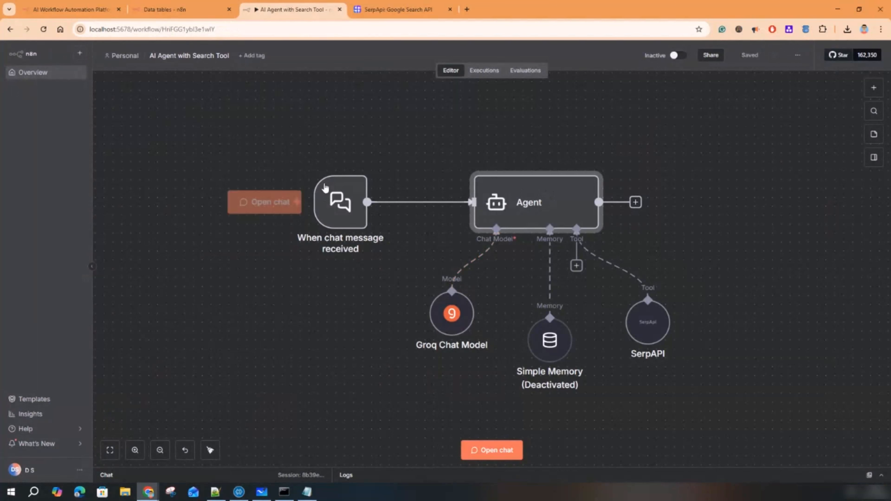
left_click(480, 443)
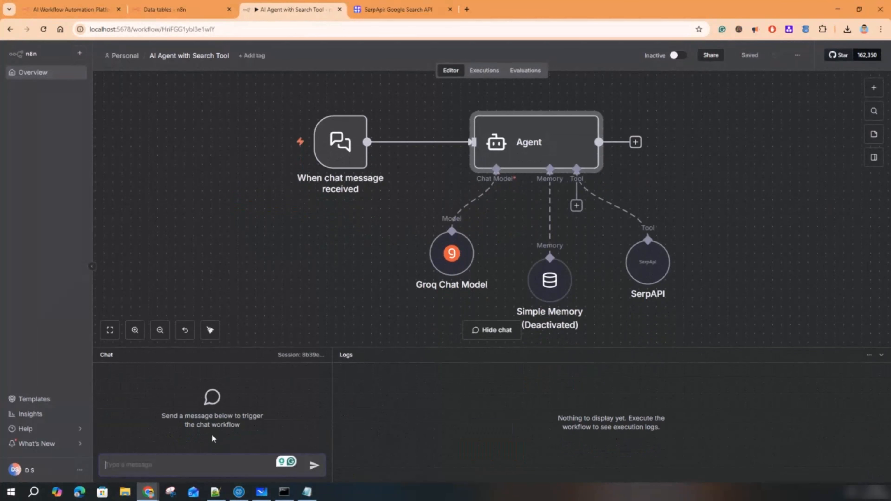
type("Hi")
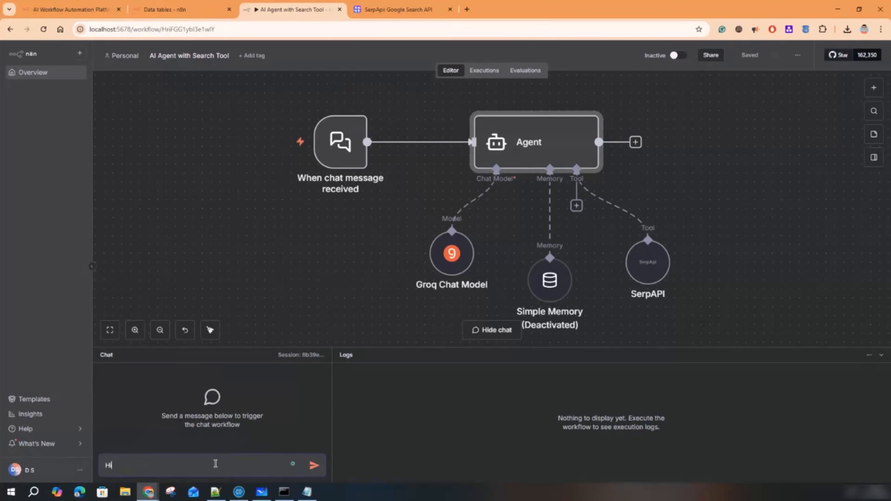
key("Return")
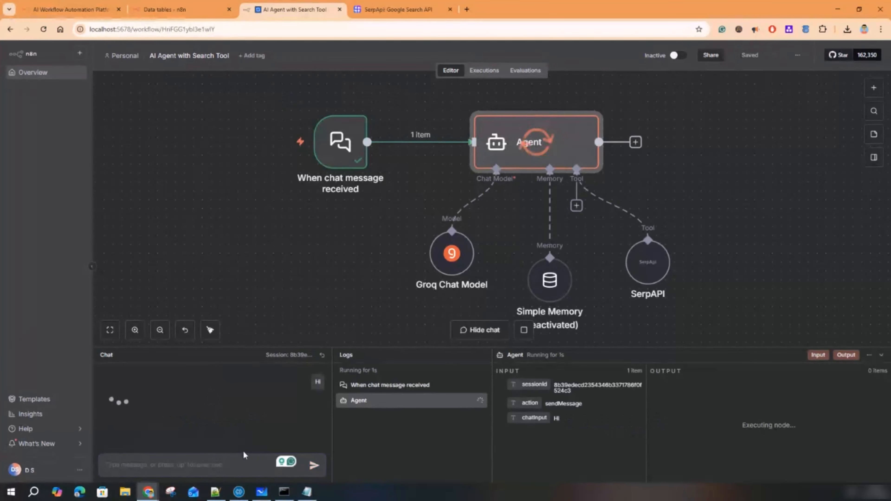
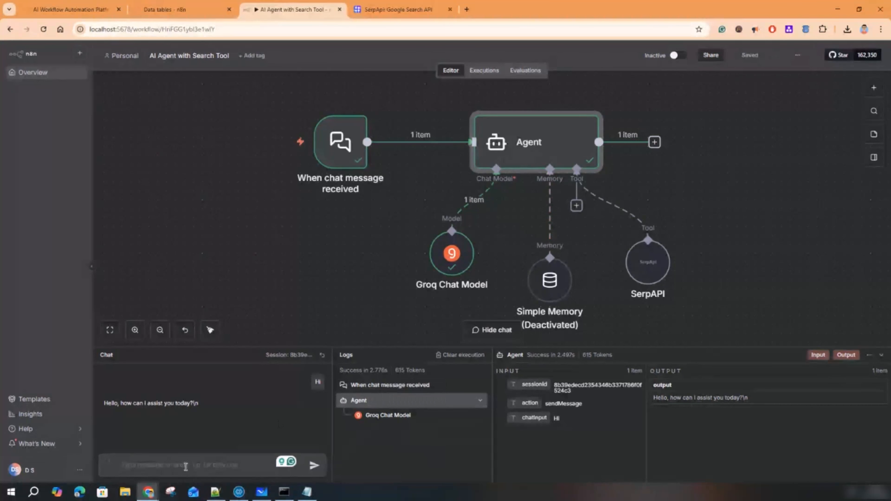
- Ask the agent 'when did Putin visited India recently' and read through its search-based reply
type("when did Putin")
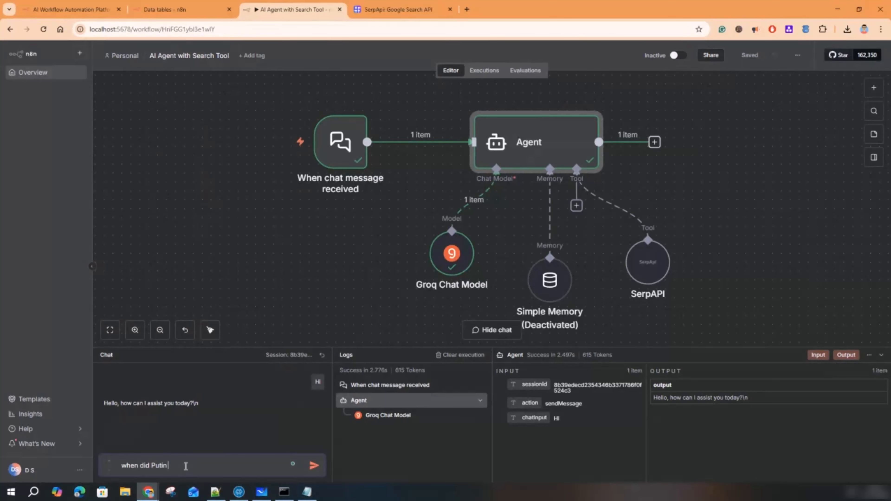
type(" visited India recently")
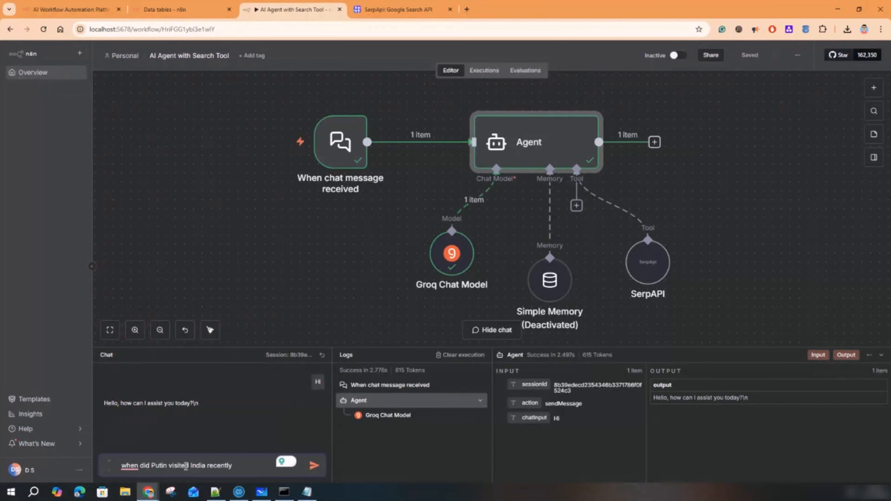
key("Return")
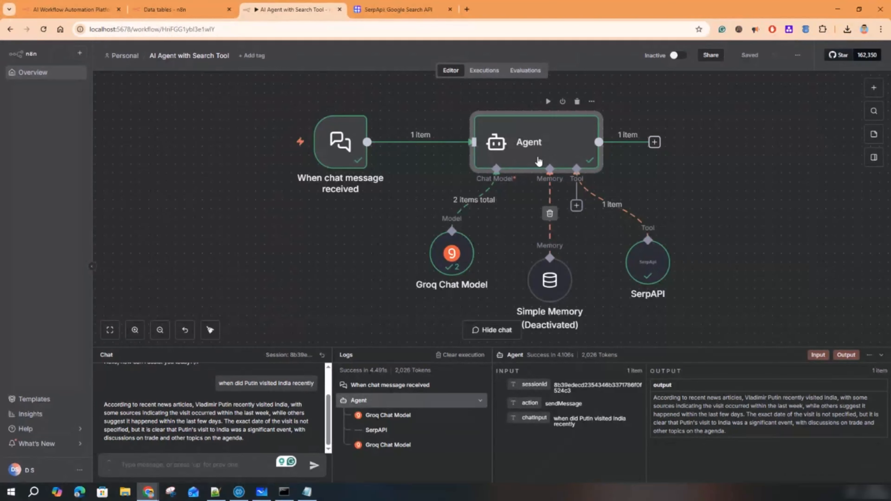
left_click_drag(219, 384, 289, 384)
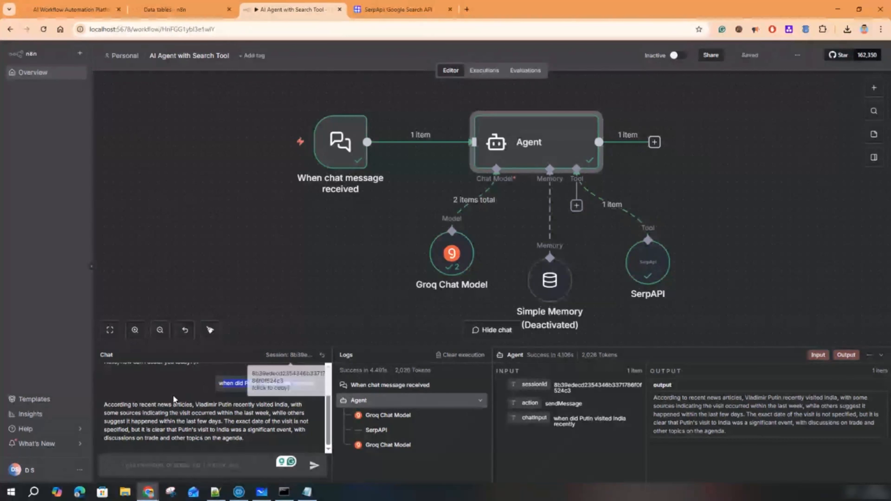
left_click_drag(113, 406, 203, 405)
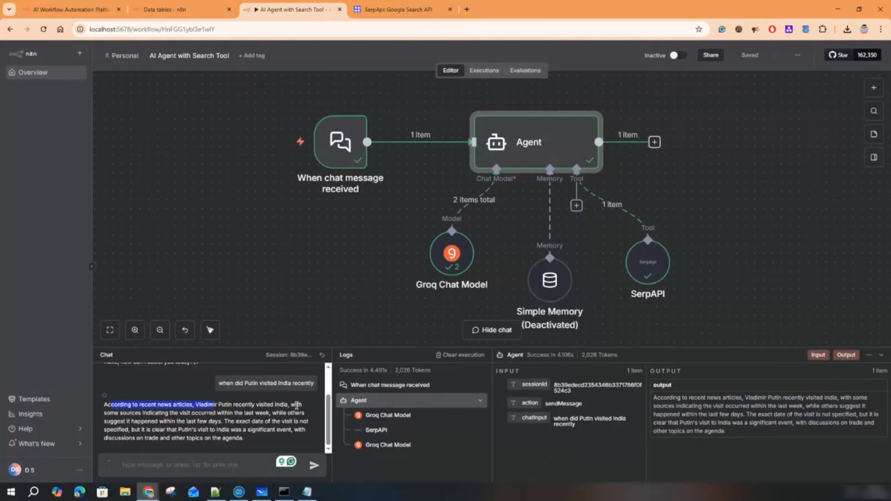
left_click_drag(131, 413, 263, 441)
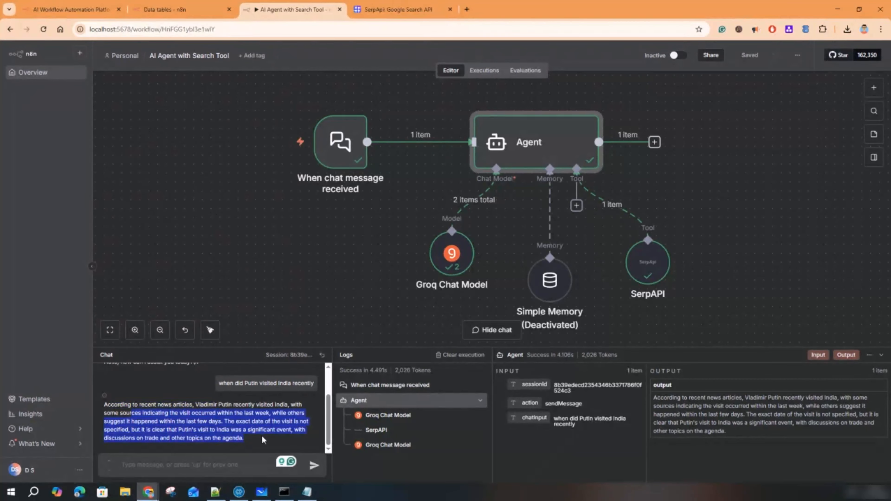
mouse_move(645, 261)
left_click(227, 464)
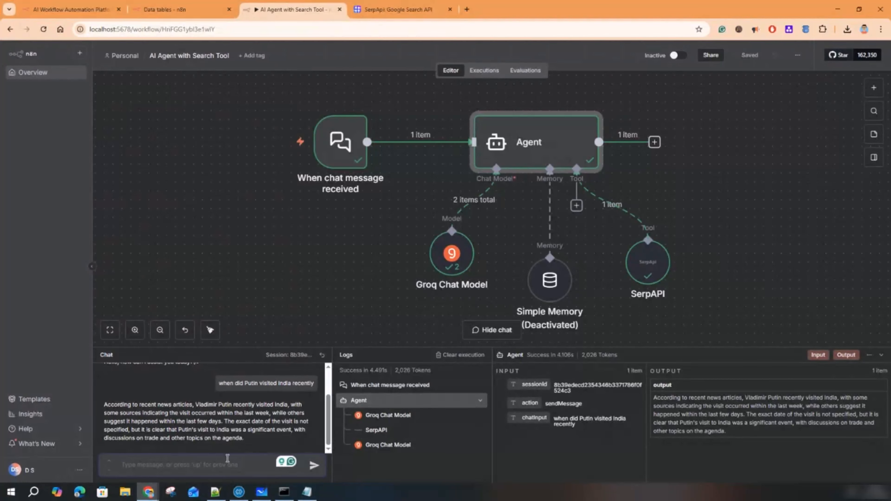
- Ask 'what is GPT' and inspect the chat trigger's logged output in JSON, table and schema views
type("what is G")
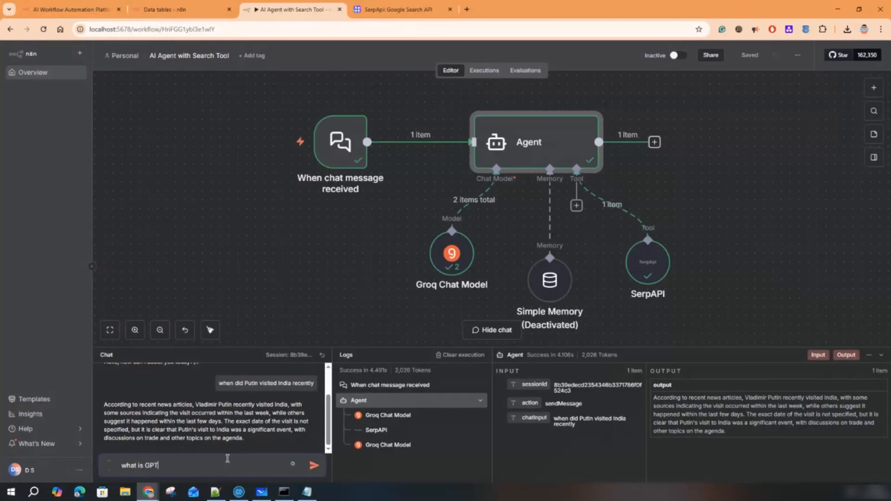
type("PT")
key("Return")
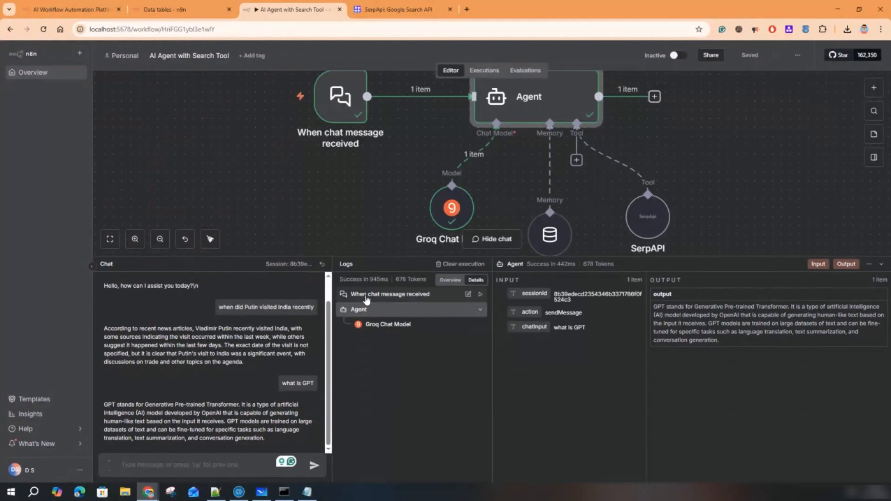
left_click(367, 298)
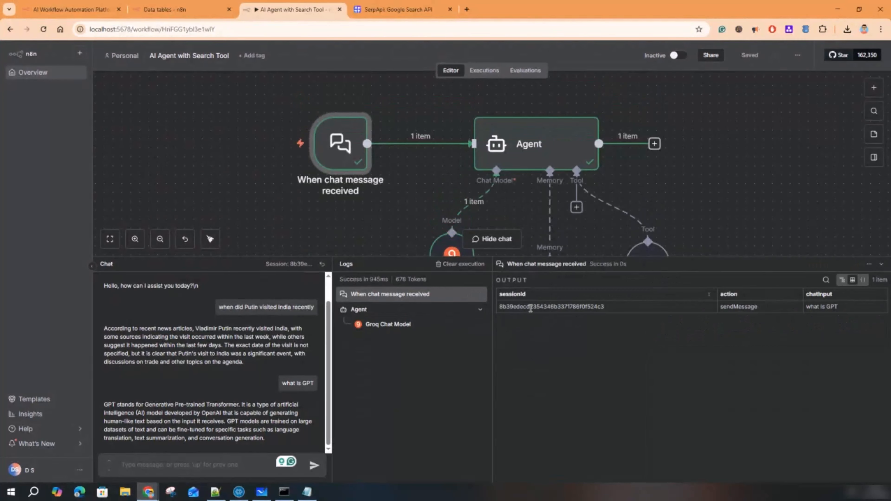
left_click_drag(806, 306, 828, 307)
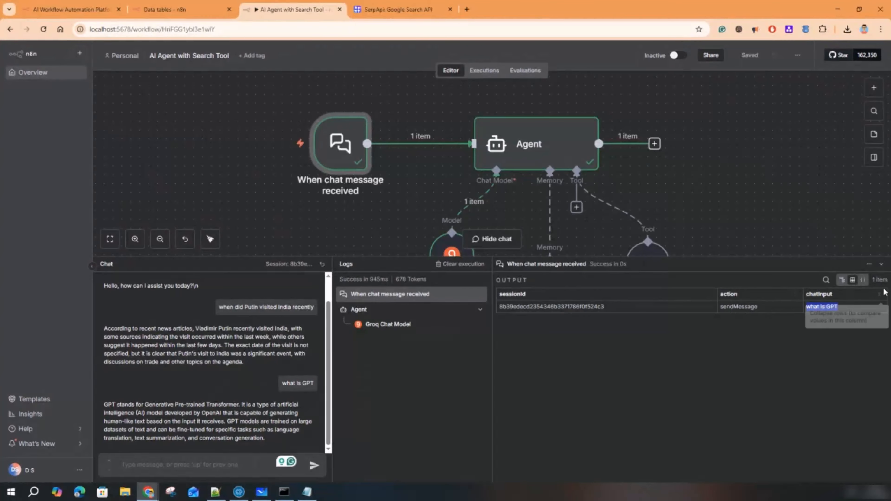
left_click(862, 279)
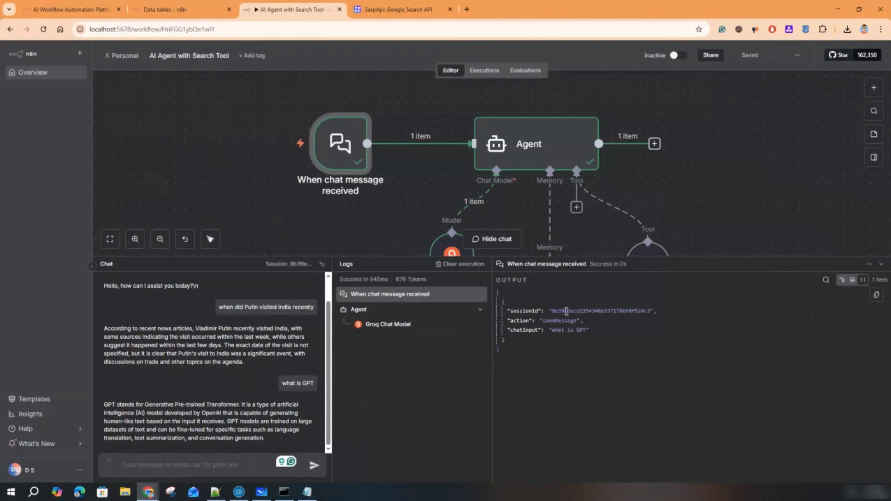
left_click(853, 280)
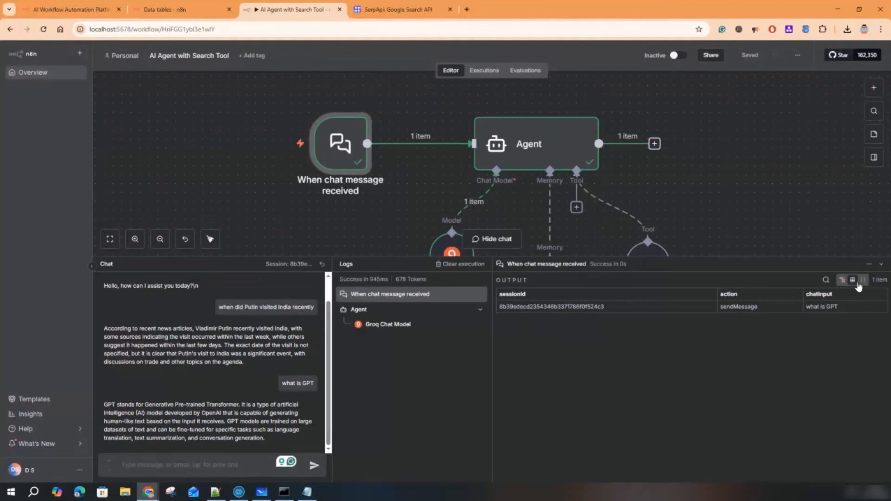
left_click(842, 280)
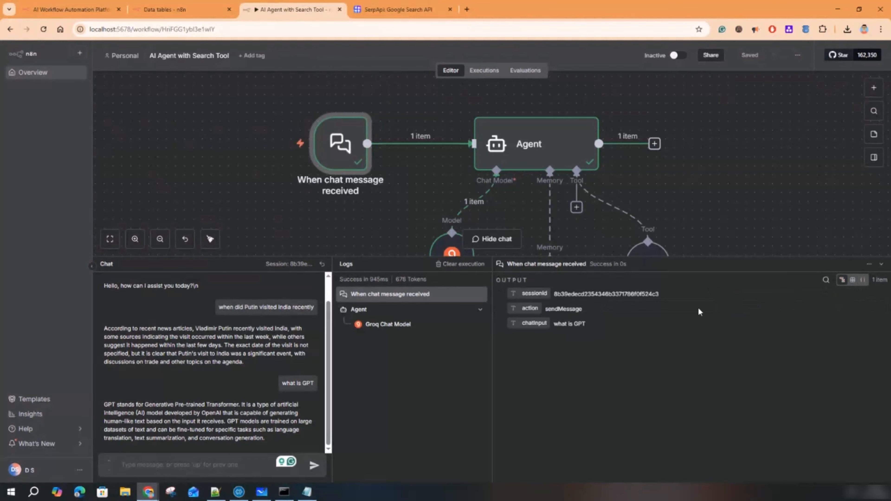
left_click(853, 282)
right_click(862, 281)
left_click(801, 373)
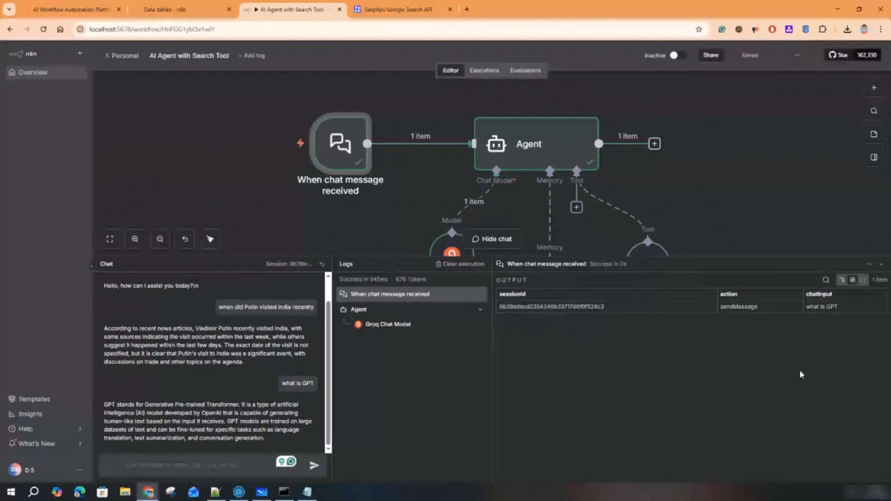
left_click_drag(811, 309, 834, 308)
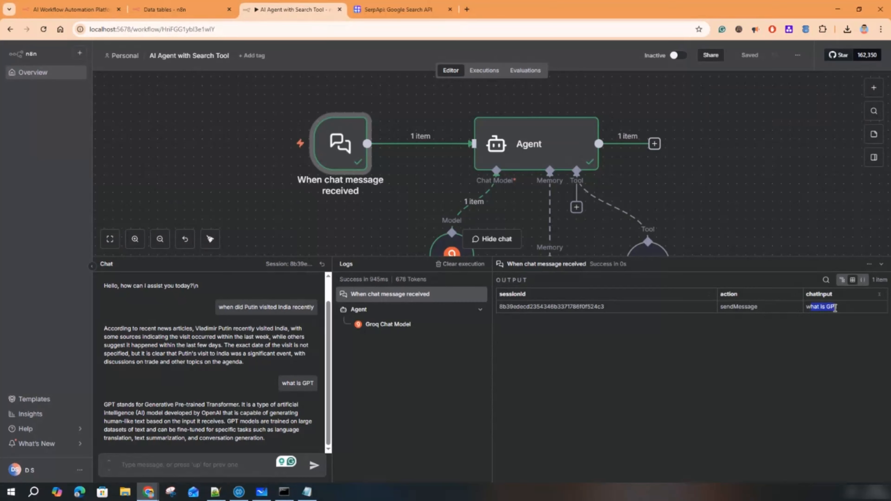
- Review the Groq Chat Model's system prompt and final answer, then re-enable the Simple Memory node
left_click(385, 328)
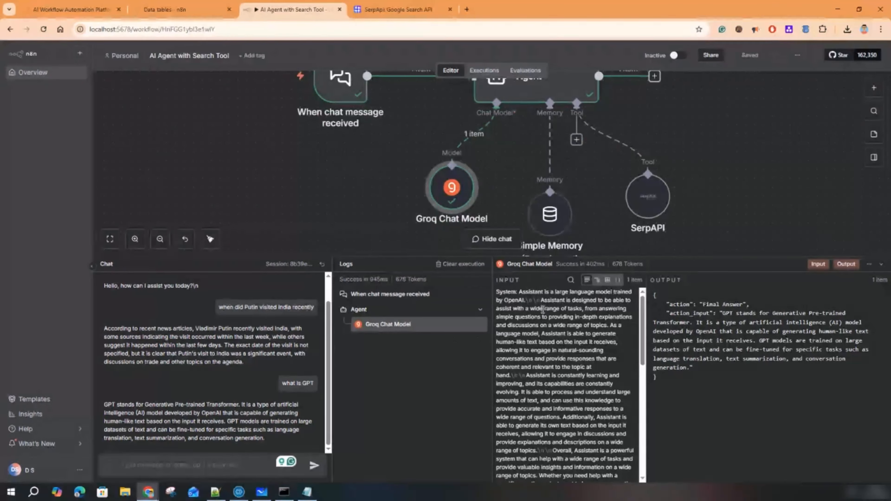
left_click_drag(496, 291, 586, 496)
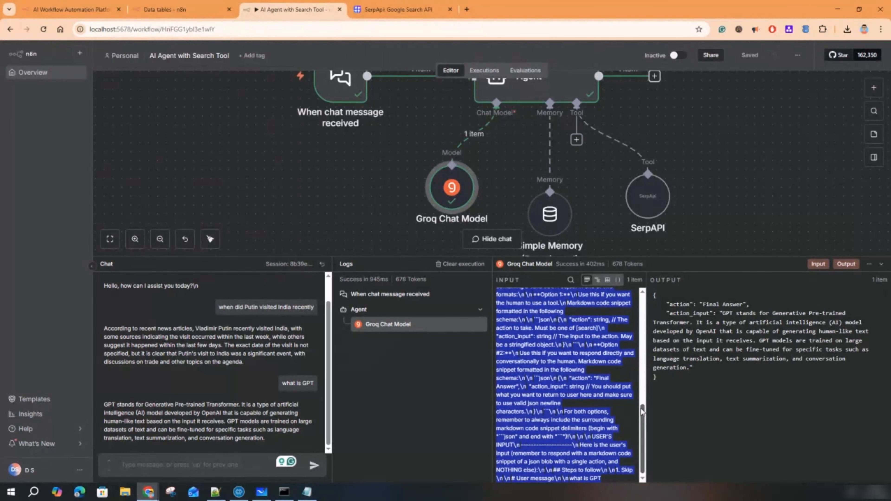
left_click_drag(642, 415, 643, 306)
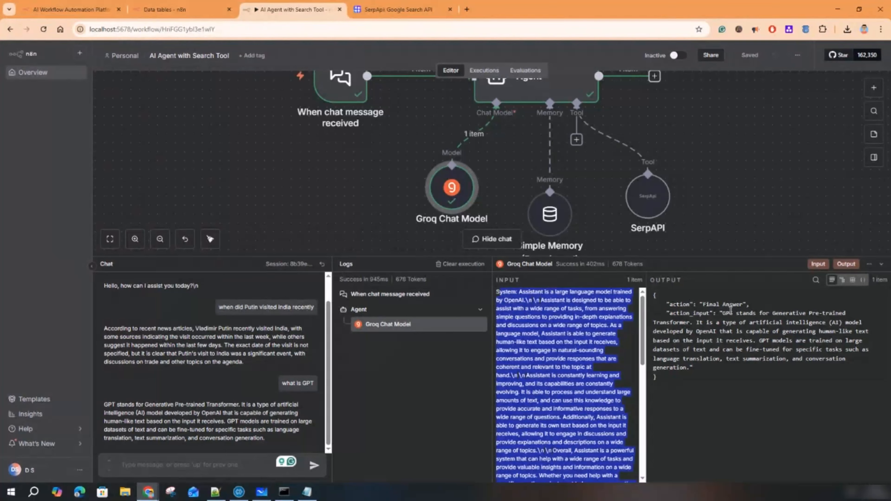
left_click_drag(725, 312, 693, 367)
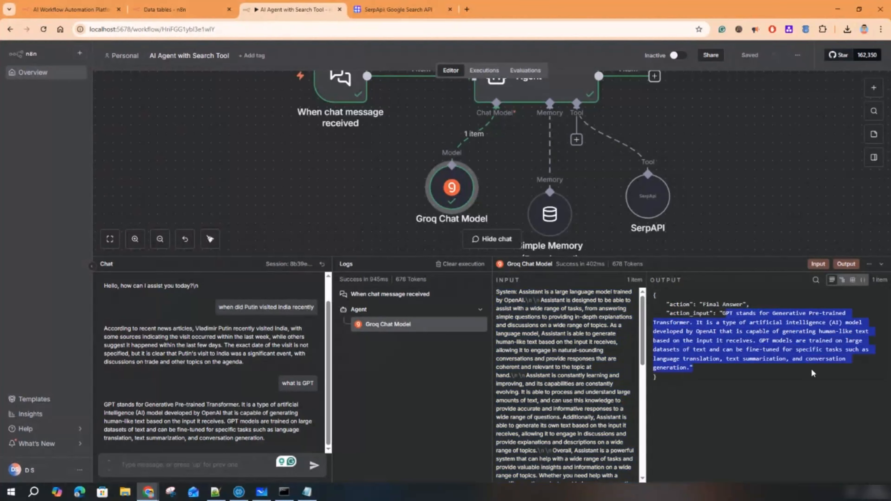
left_click_drag(113, 404, 264, 439)
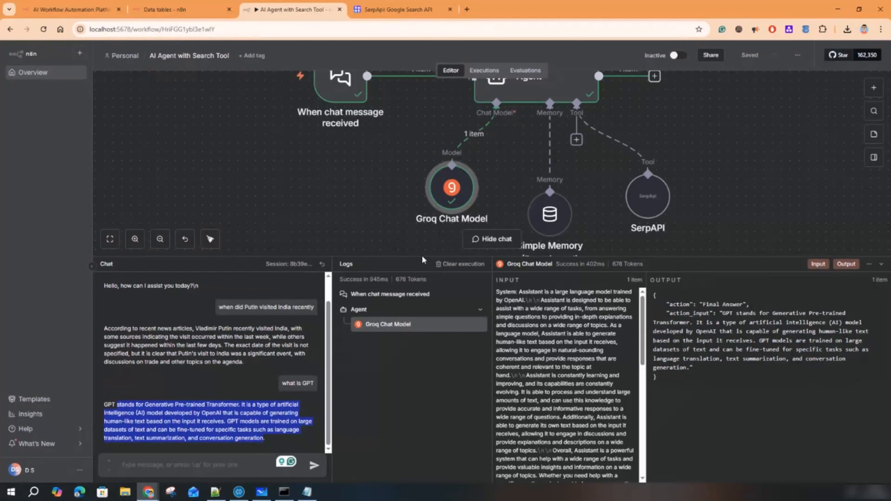
left_click_drag(422, 260, 422, 329)
left_click(536, 214)
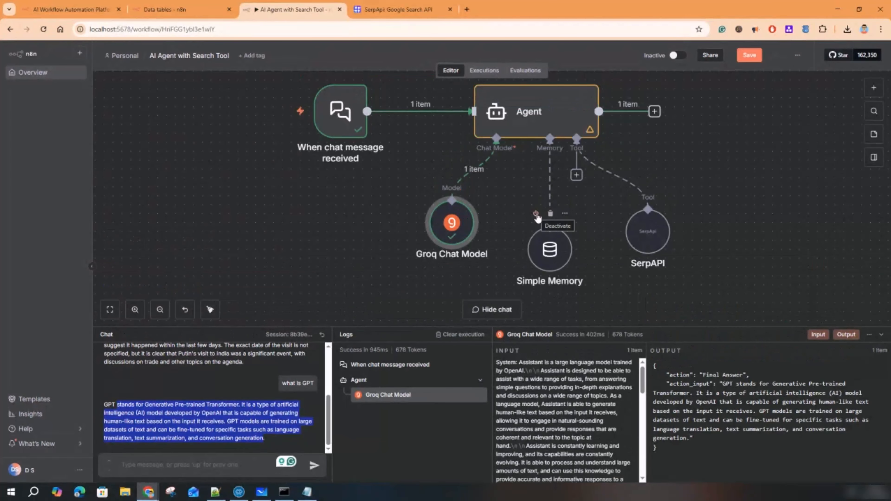
- Save the workflow and ask the agent 'what is APA bootcamp' in the chat
left_click(750, 56)
mouse_move(418, 351)
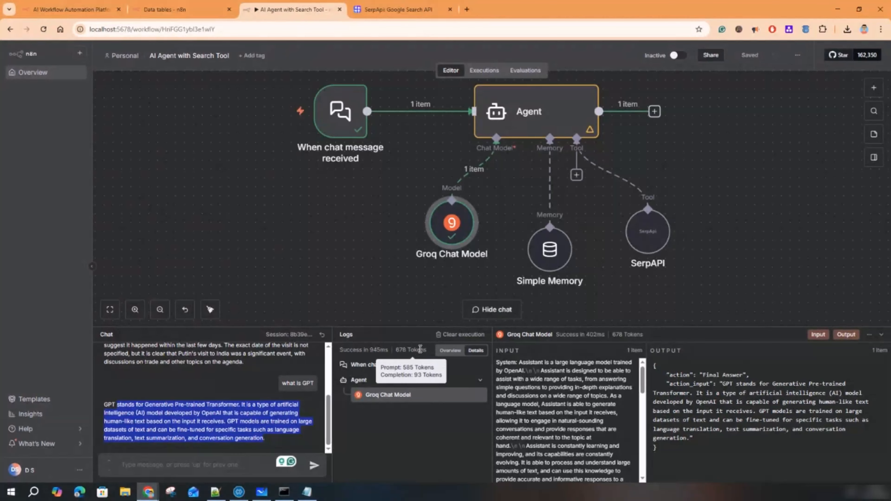
left_click(223, 467)
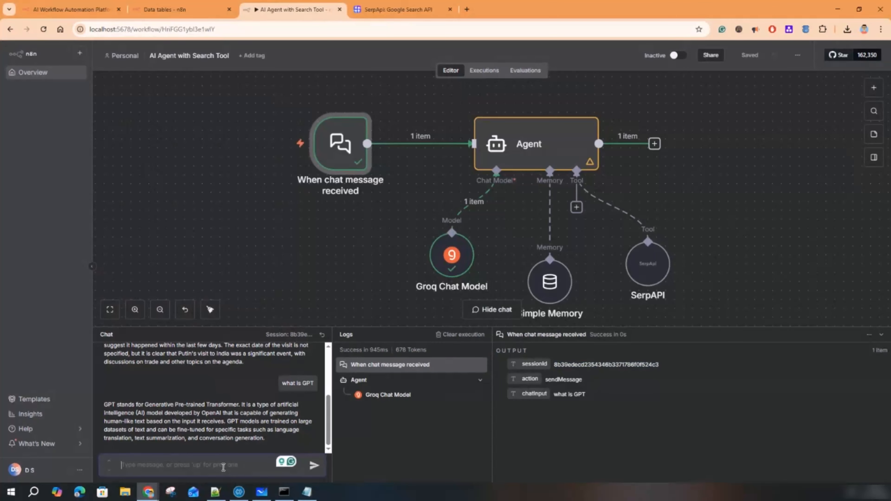
type("what is APA bootcamp")
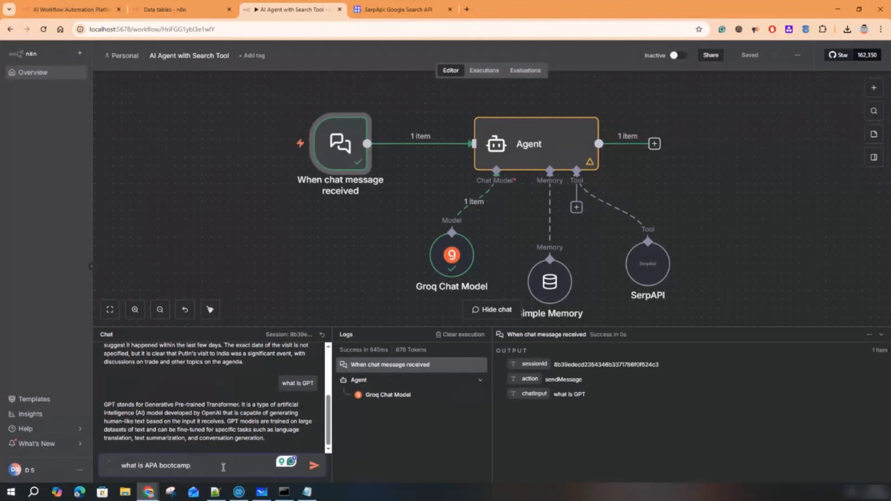
key("Return")
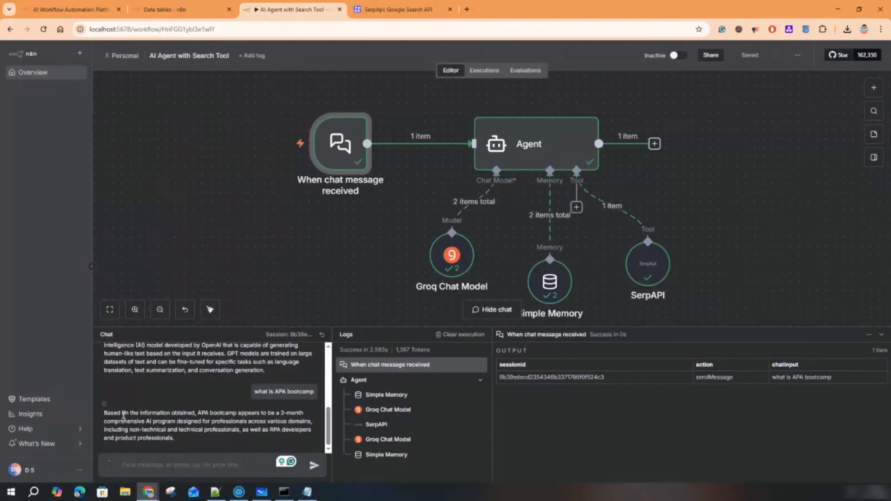
- Read the APA bootcamp answer, then check the trigger output and the first Simple Memory step's input
left_click_drag(199, 413, 183, 439)
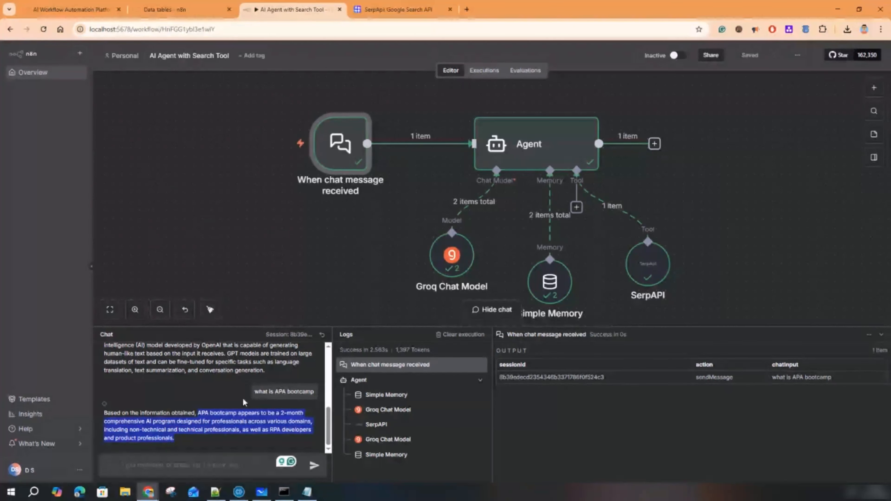
mouse_move(656, 270)
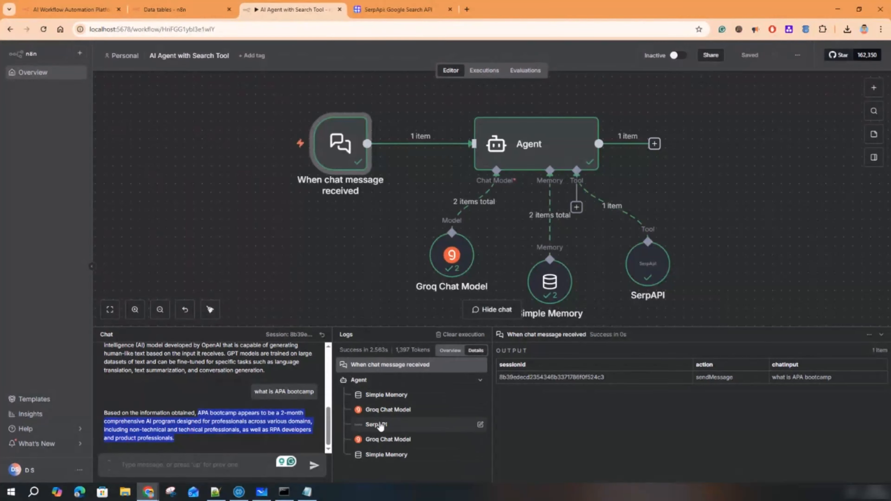
left_click(379, 370)
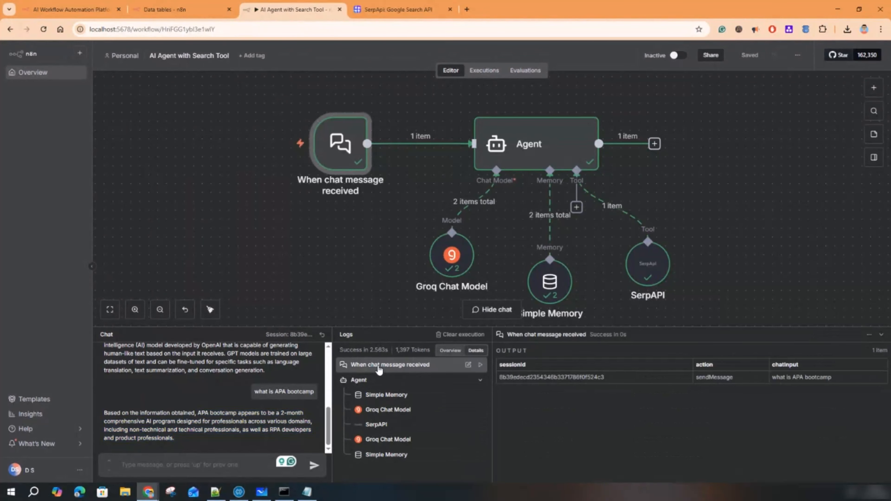
left_click_drag(778, 378, 832, 379)
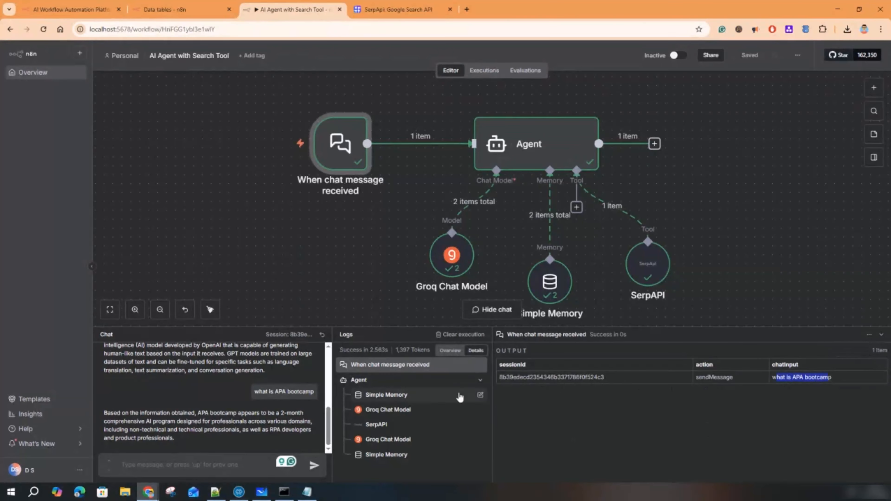
left_click(376, 396)
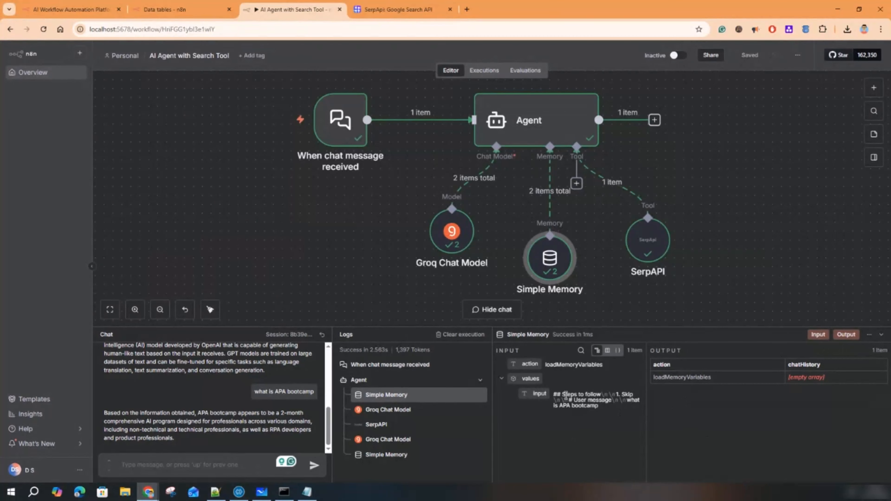
left_click_drag(600, 410, 556, 395)
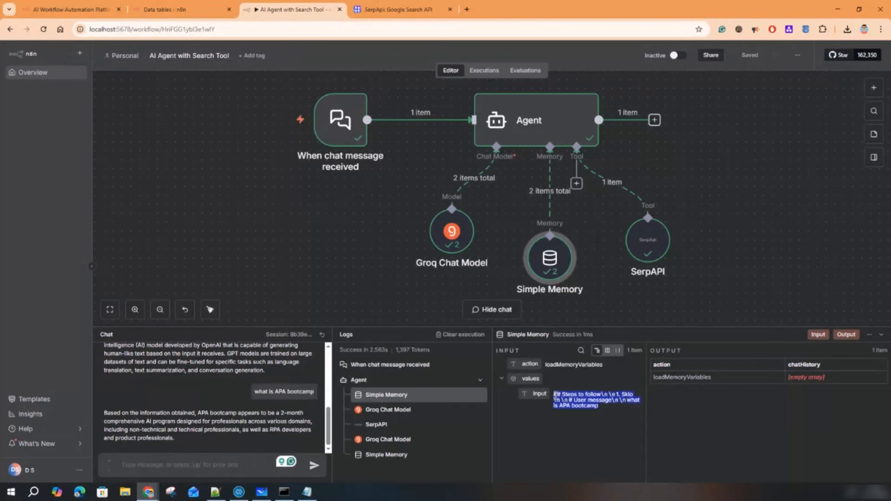
left_click(597, 395)
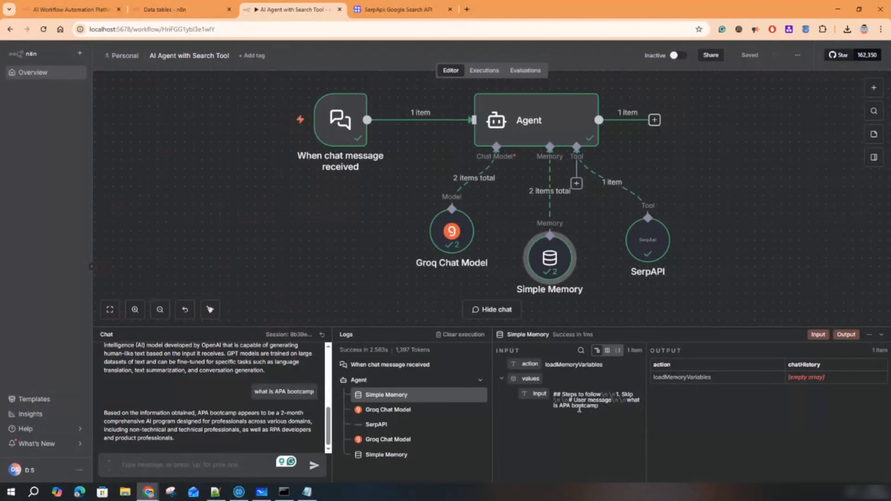
left_click_drag(596, 407, 620, 403)
- Trace the model's chosen search query, the SerpAPI result, and the AI reply saved in Simple Memory
left_click(392, 413)
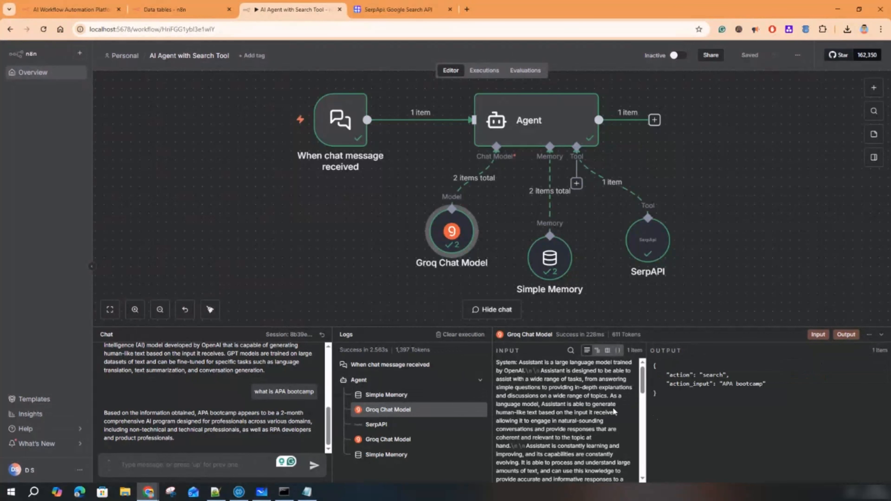
left_click_drag(745, 383, 690, 383)
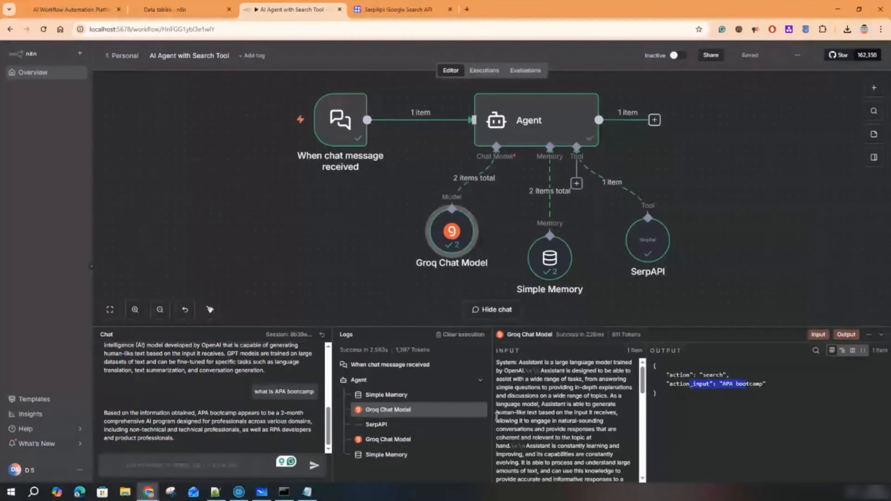
left_click(384, 424)
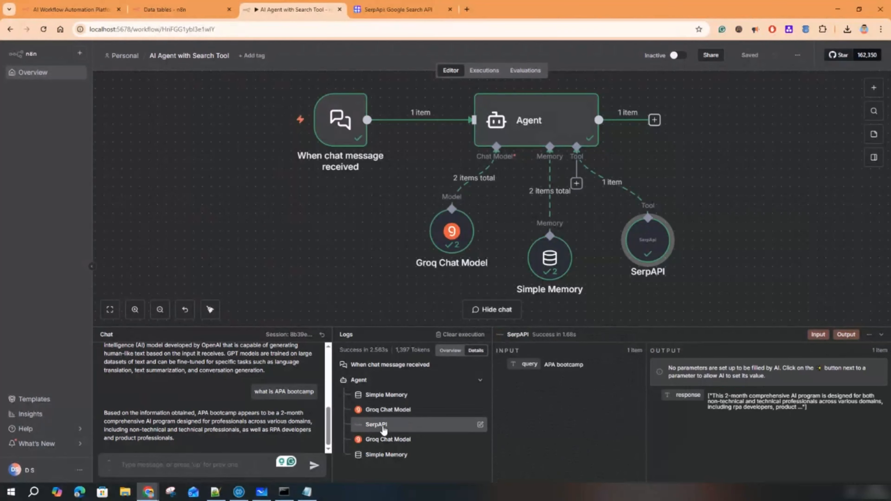
left_click_drag(388, 327, 390, 250)
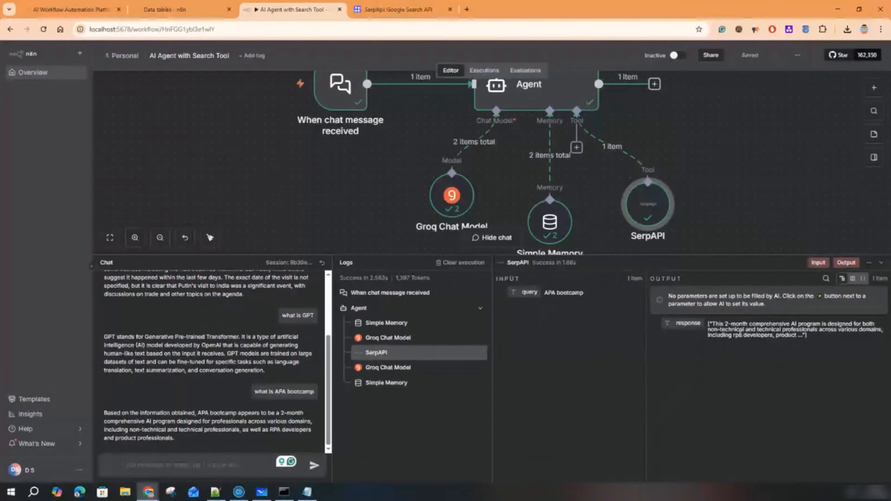
left_click_drag(714, 324, 796, 335)
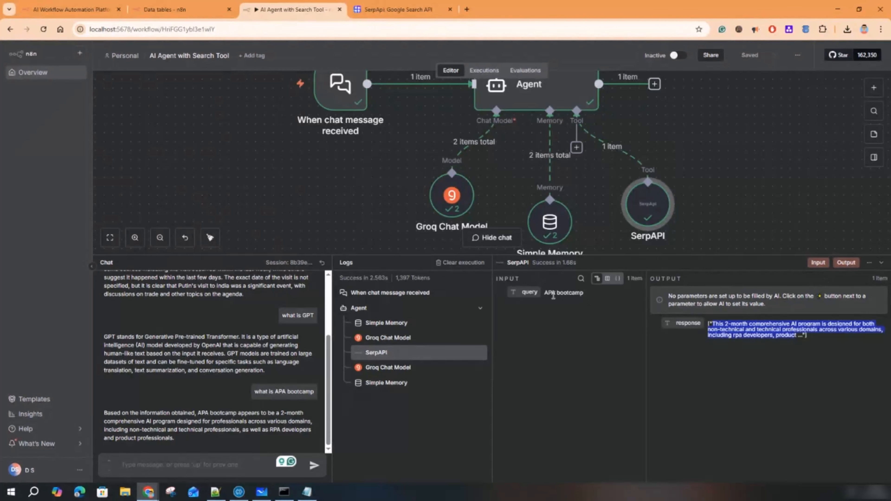
left_click(396, 369)
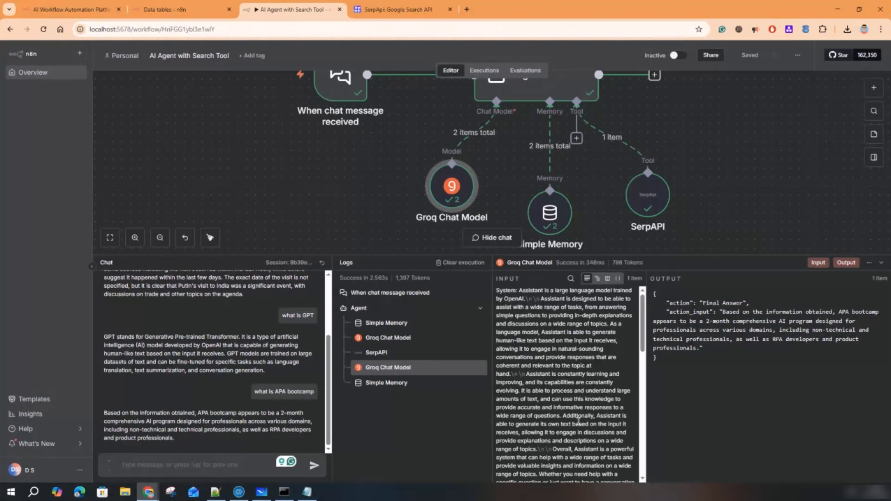
scroll(578, 420, "down", 15)
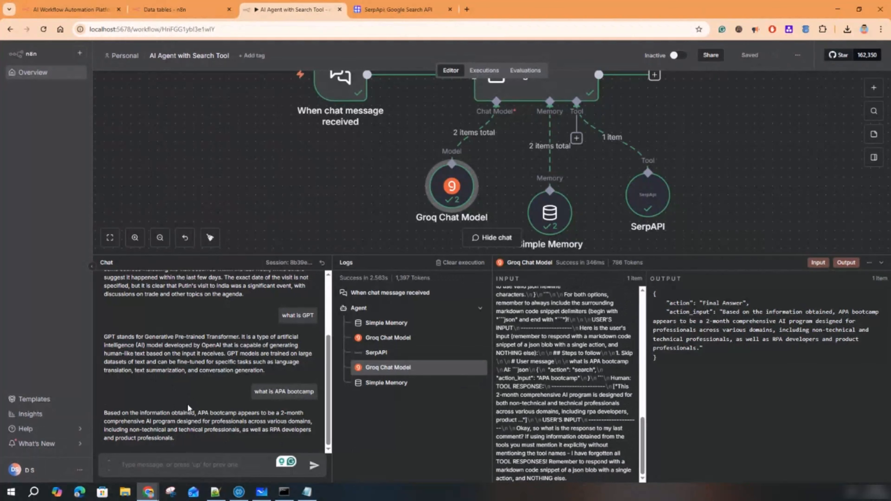
left_click(390, 383)
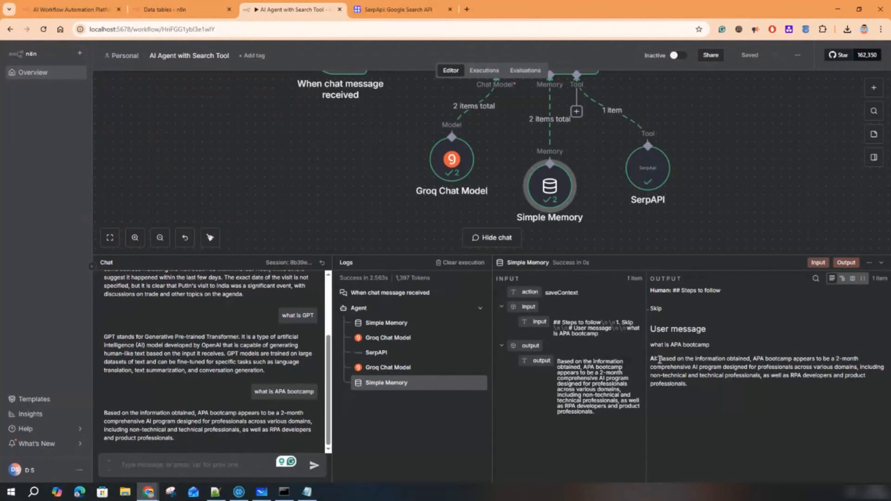
left_click_drag(659, 358, 684, 385)
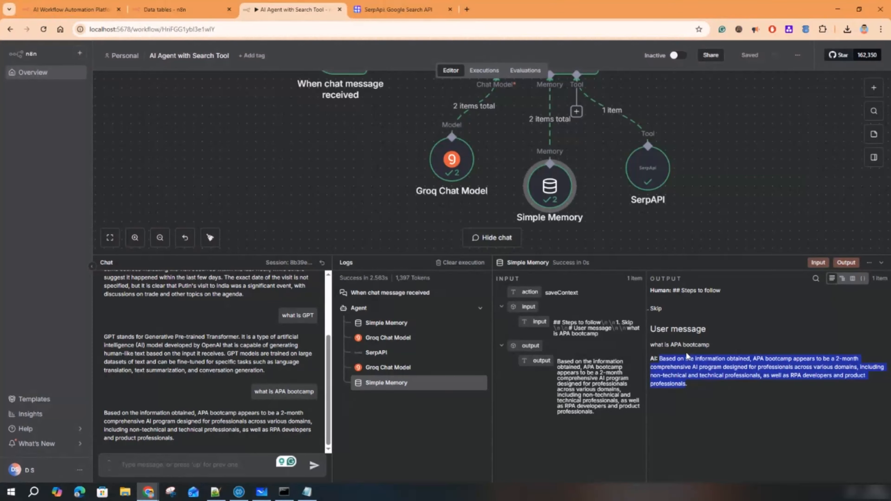
mouse_move(553, 198)
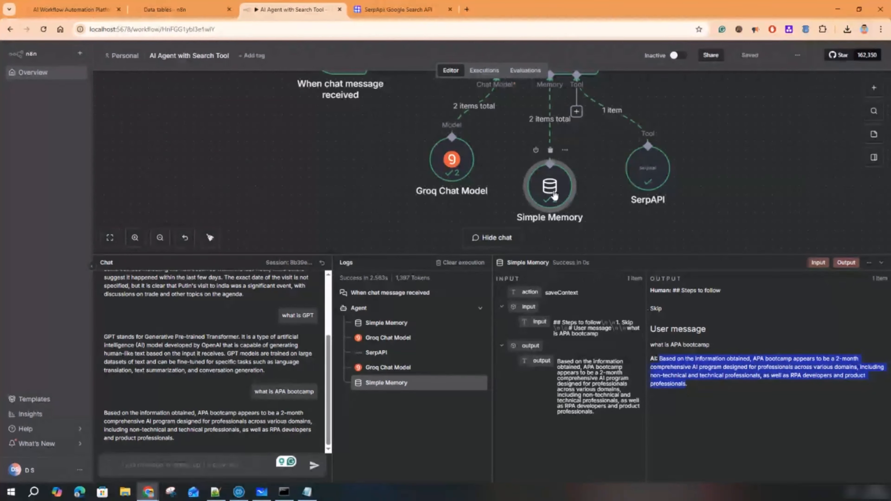
double_click(554, 198)
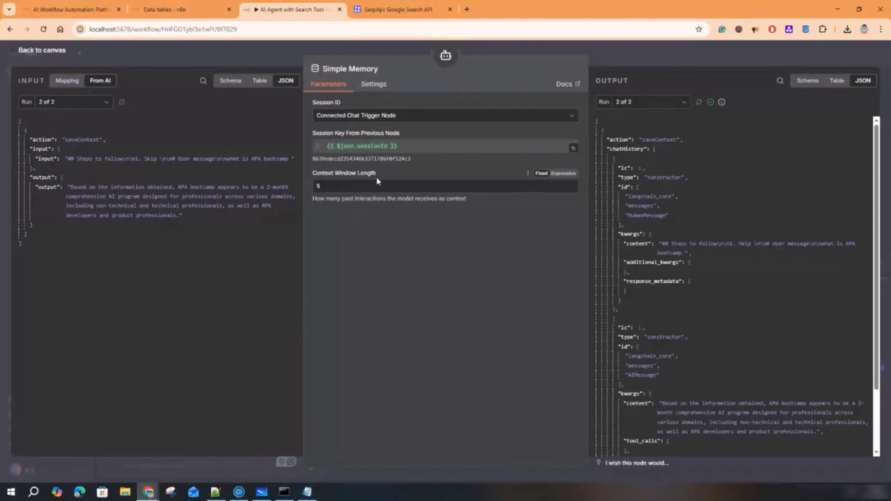
double_click(317, 186)
left_click(336, 189)
left_click_drag(336, 190, 309, 191)
left_click(322, 186)
left_click_drag(322, 186, 315, 185)
left_click(662, 49)
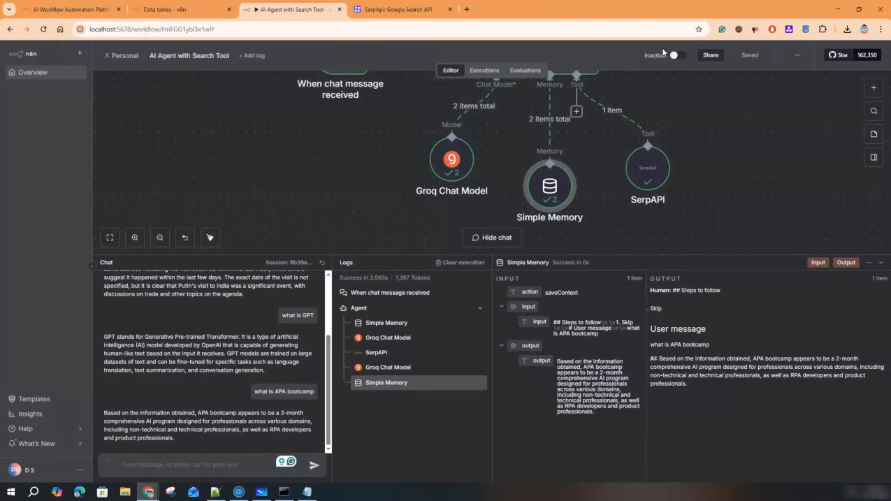